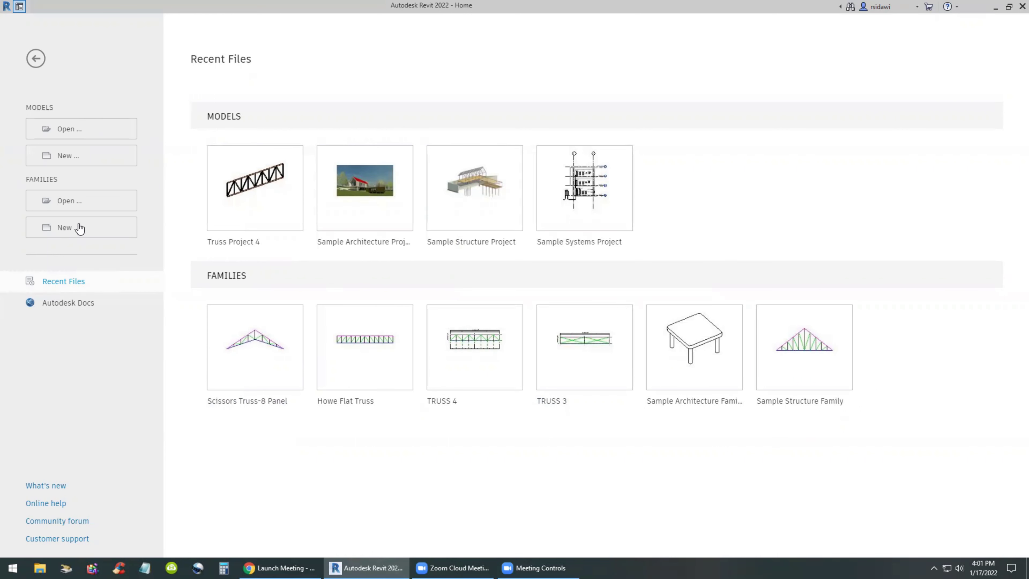
Start opening a family and browse to the Structural Trusses folder of the English-Imperial library
left_click(69, 203)
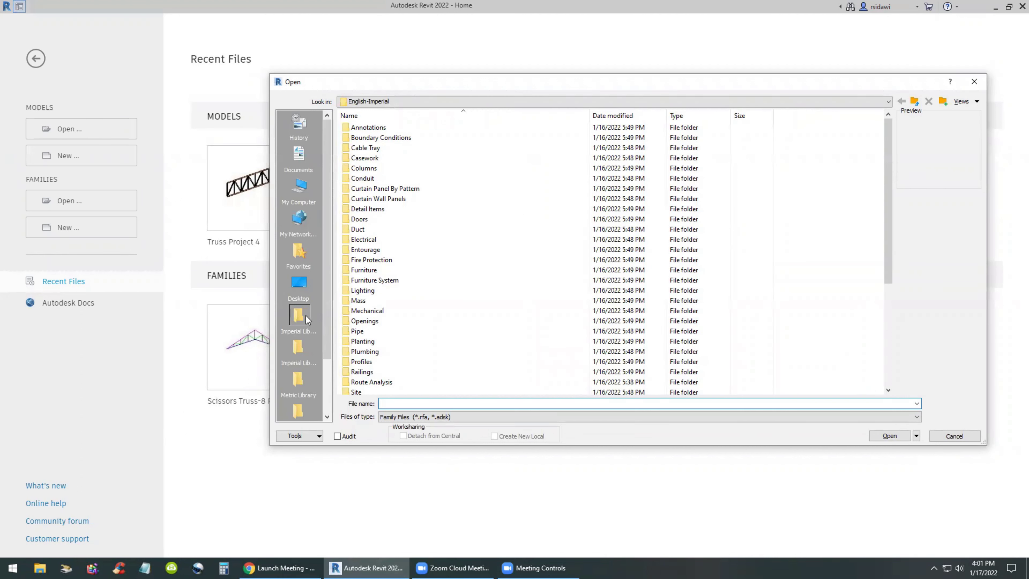
scroll(420, 329, "down", 5)
left_click(401, 342)
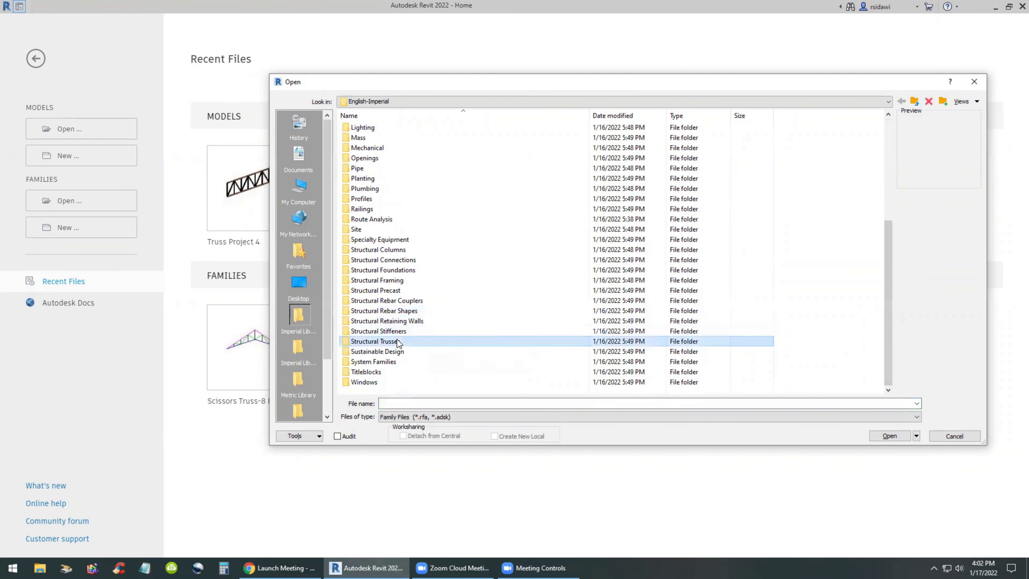
double_click(401, 343)
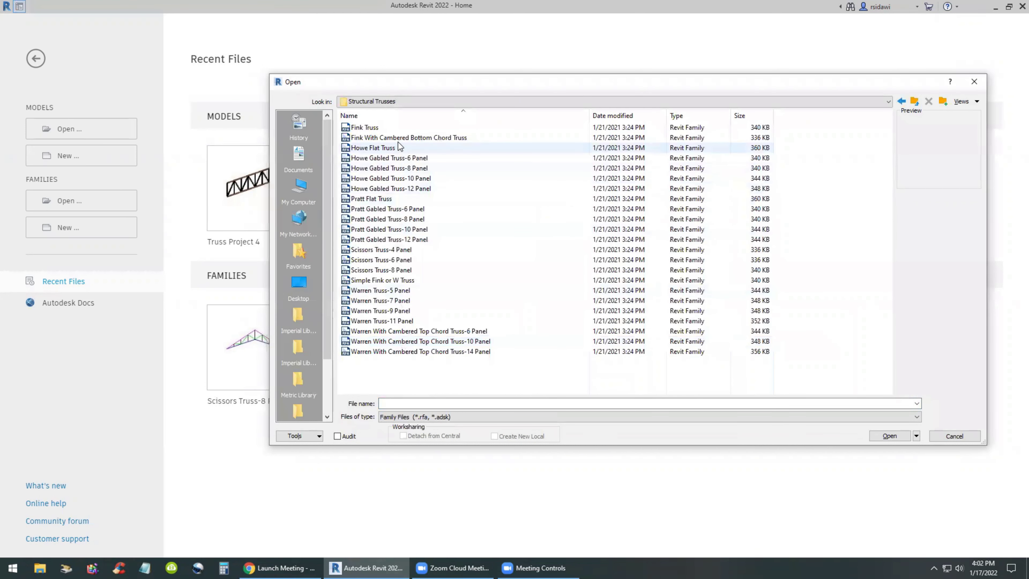
Preview the Fink, Howe flat, Howe gabled and Pratt gabled truss families in the Structural Trusses folder
left_click(398, 129)
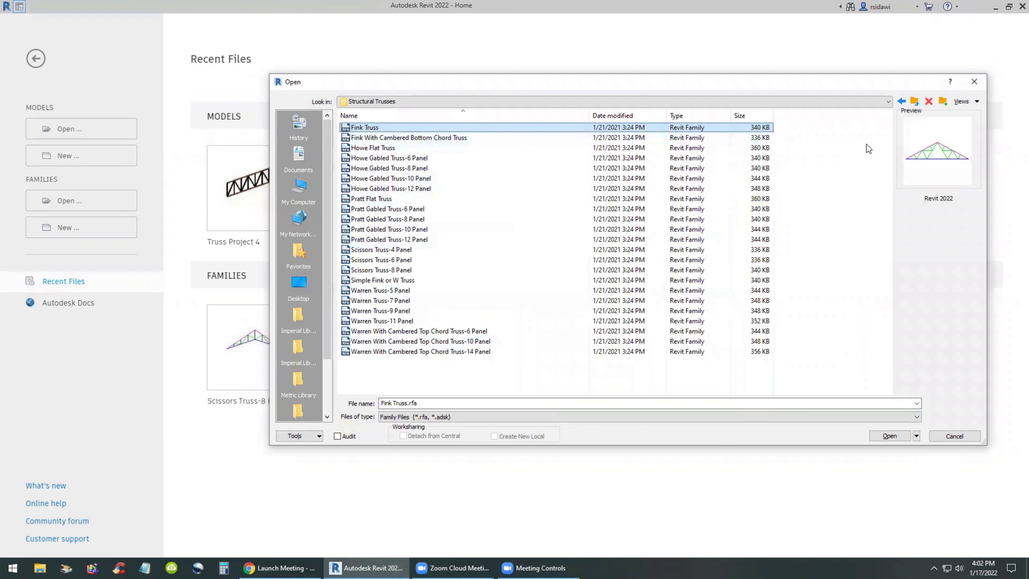
left_click(371, 150)
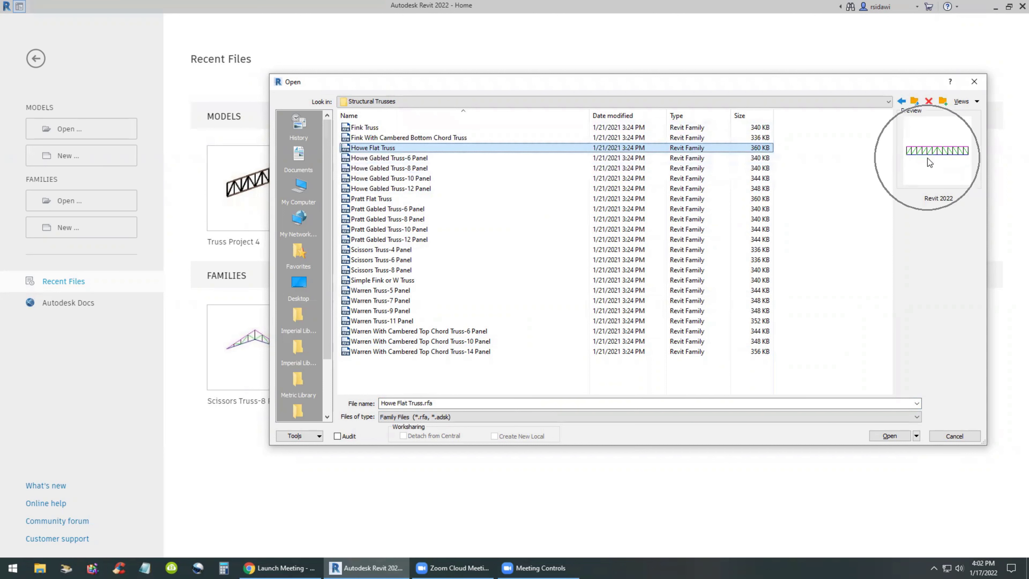
left_click(418, 171)
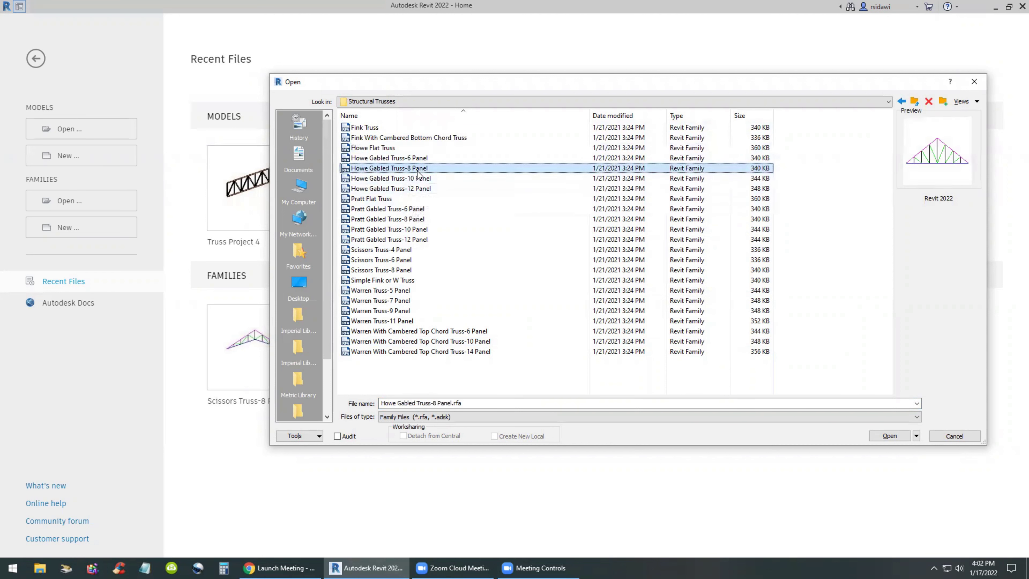
left_click(418, 179)
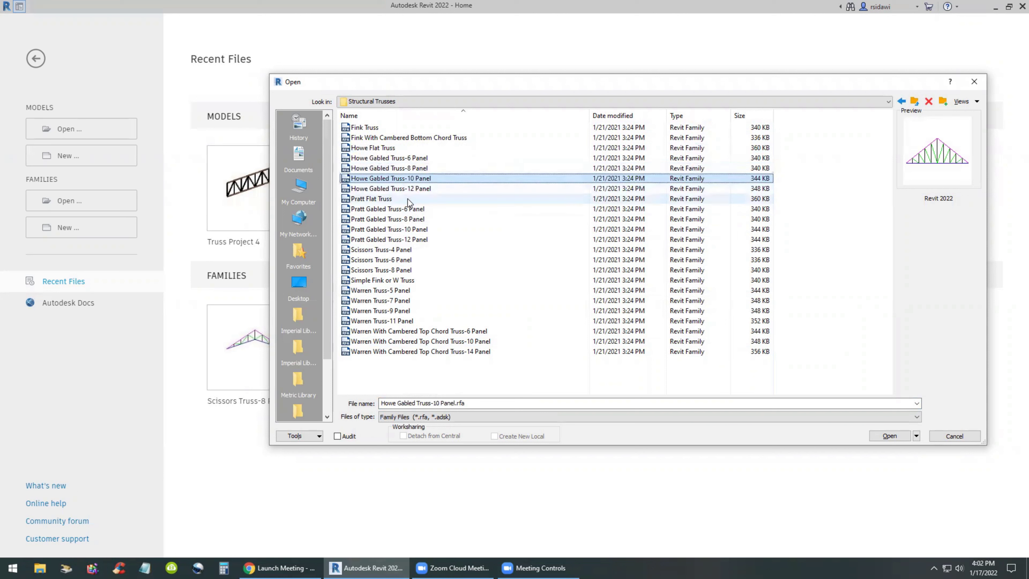
left_click(404, 210)
left_click(407, 220)
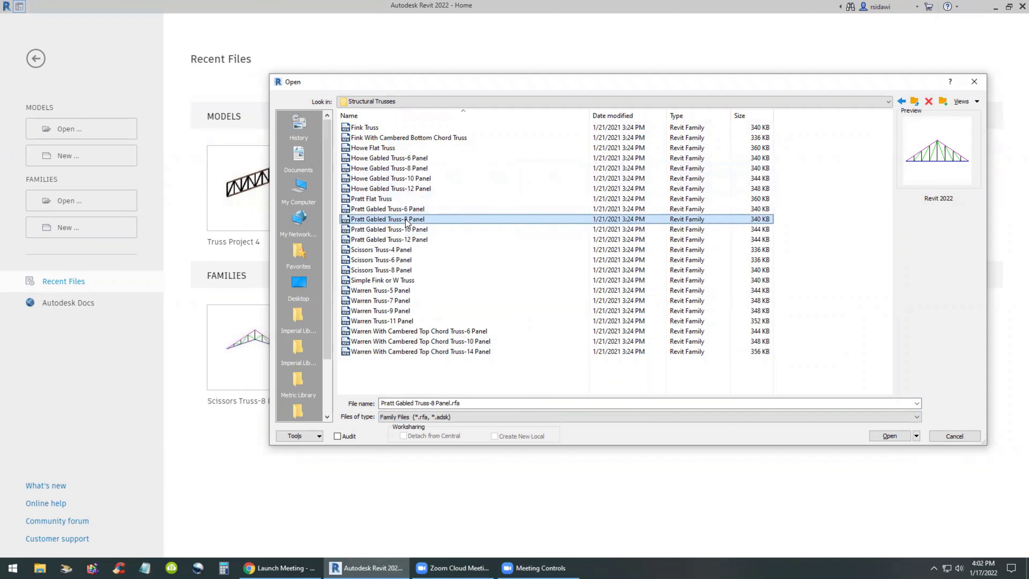
Open the Scissors Truss-8 Panel family, continuing even though the file is in use elsewhere
left_click(397, 270)
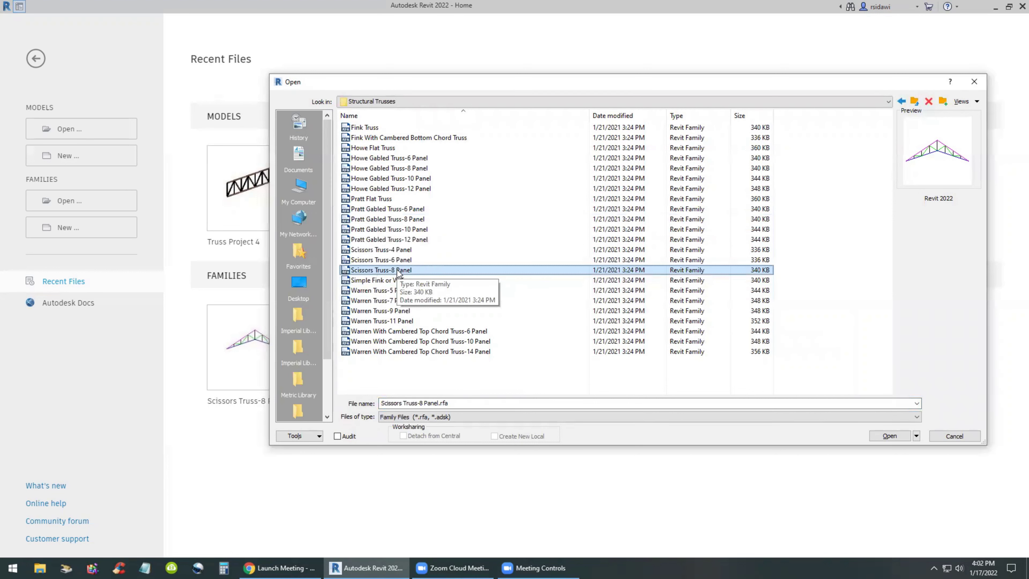
left_click(888, 436)
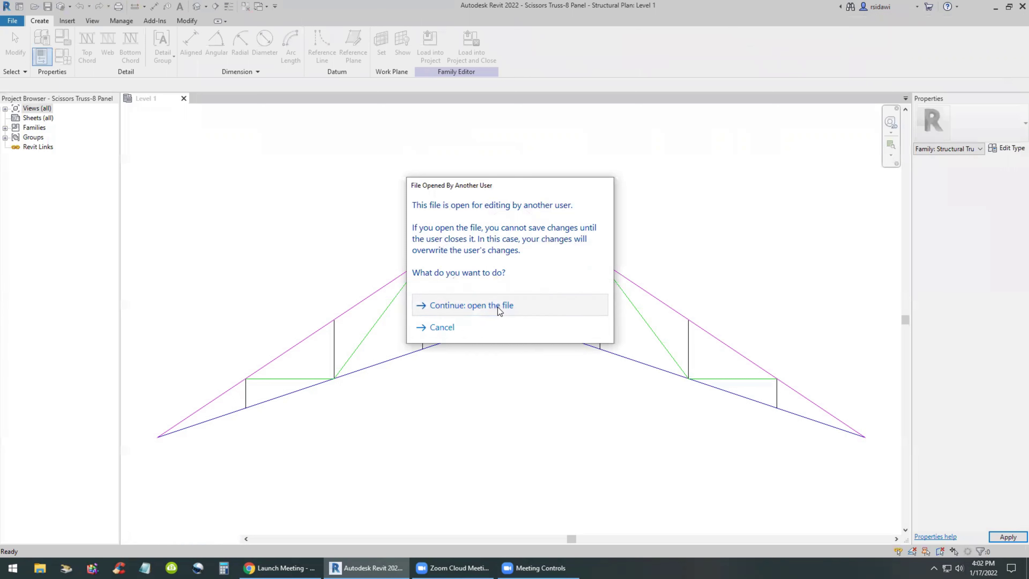
left_click(498, 308)
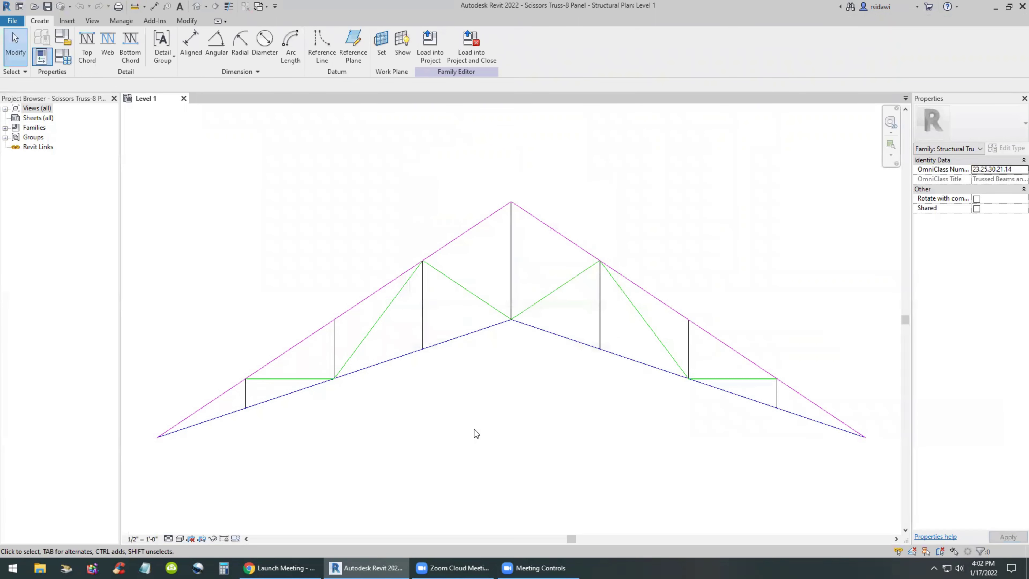
Show annotation categories in the Level 1 view, with Automatic Sketch Dimensions also turned on
key("v")
key("g")
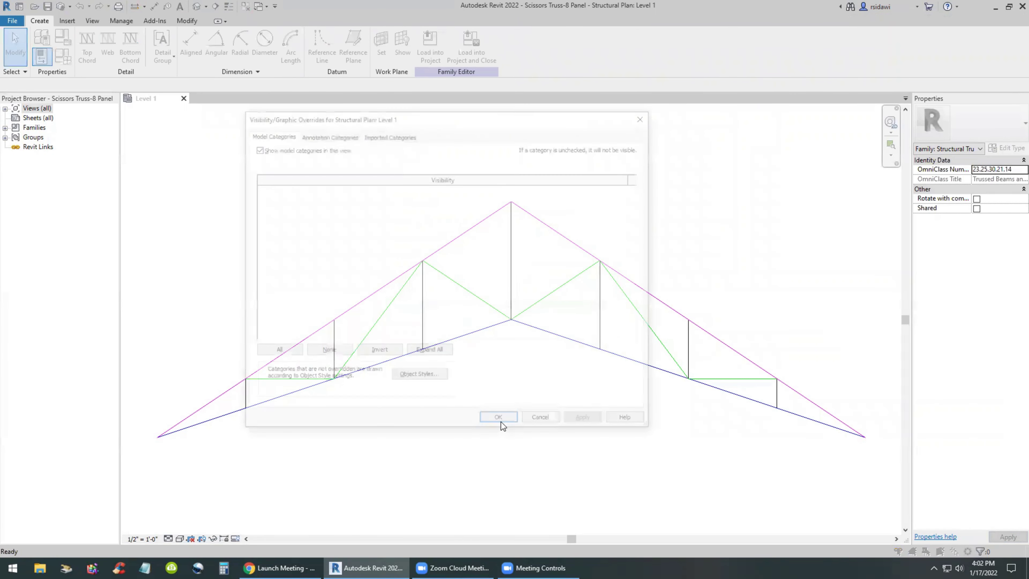
left_click(343, 134)
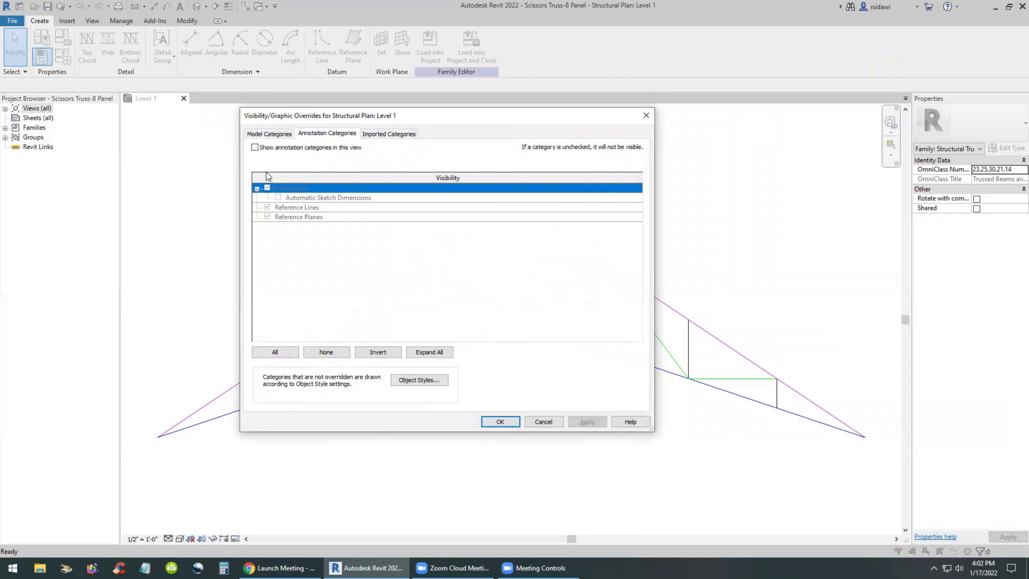
left_click(255, 147)
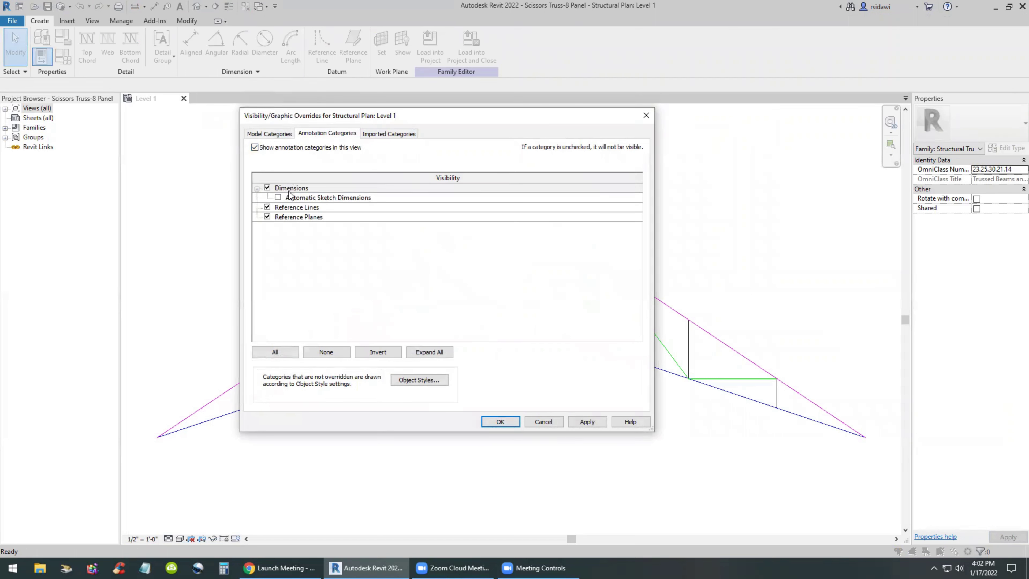
left_click(278, 198)
left_click(497, 424)
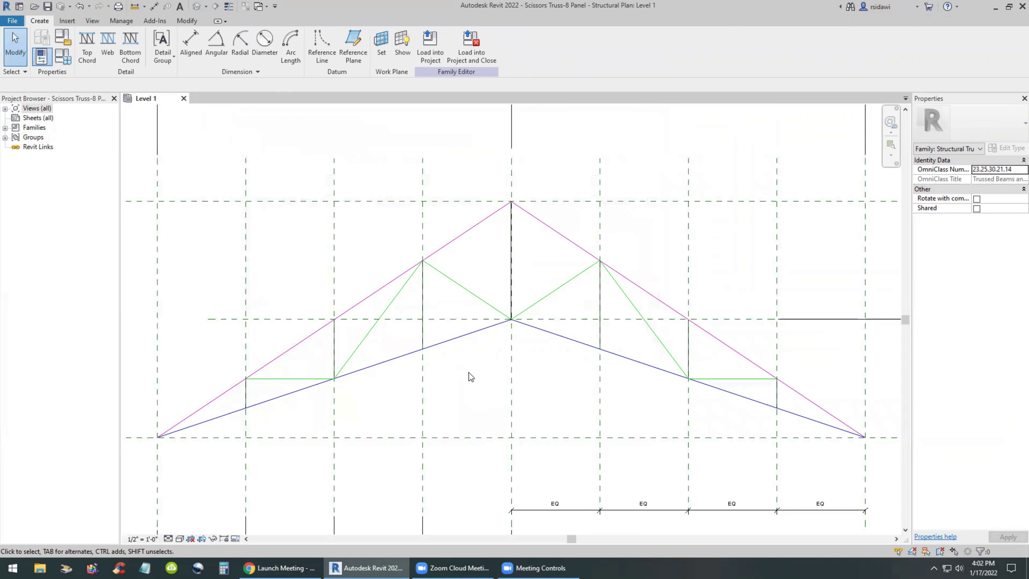
Examine the scissors truss's length, height and equal-spacing dimensions, its reference planes, and its chord and web lines
scroll(470, 375, "down", 2)
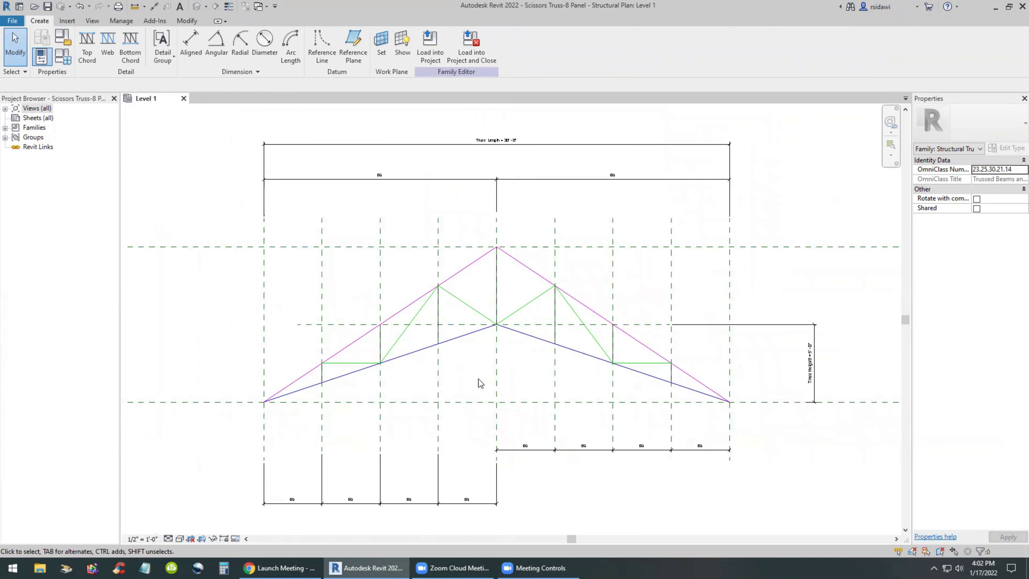
scroll(502, 131, "up", 4)
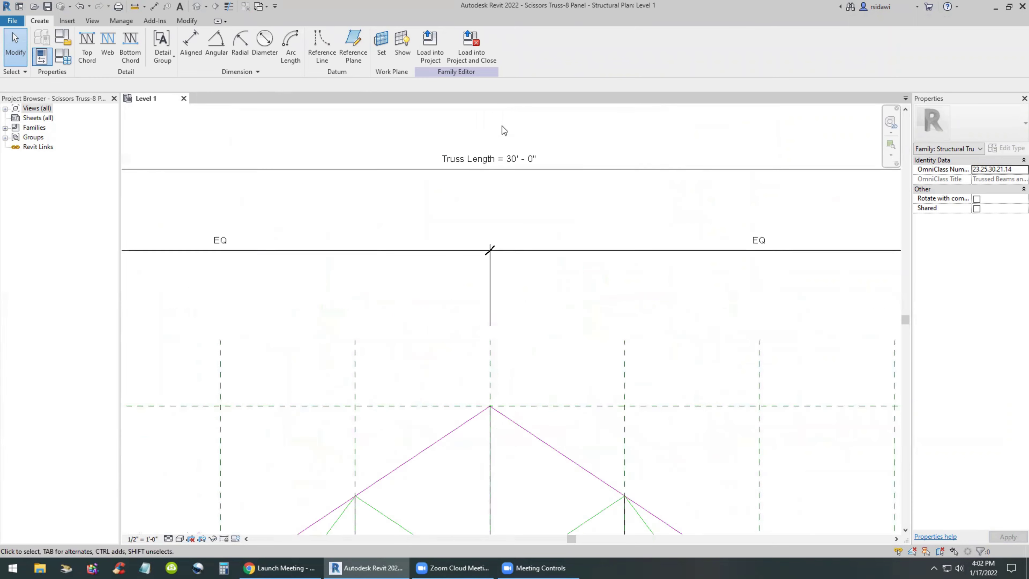
scroll(510, 173, "down", 4)
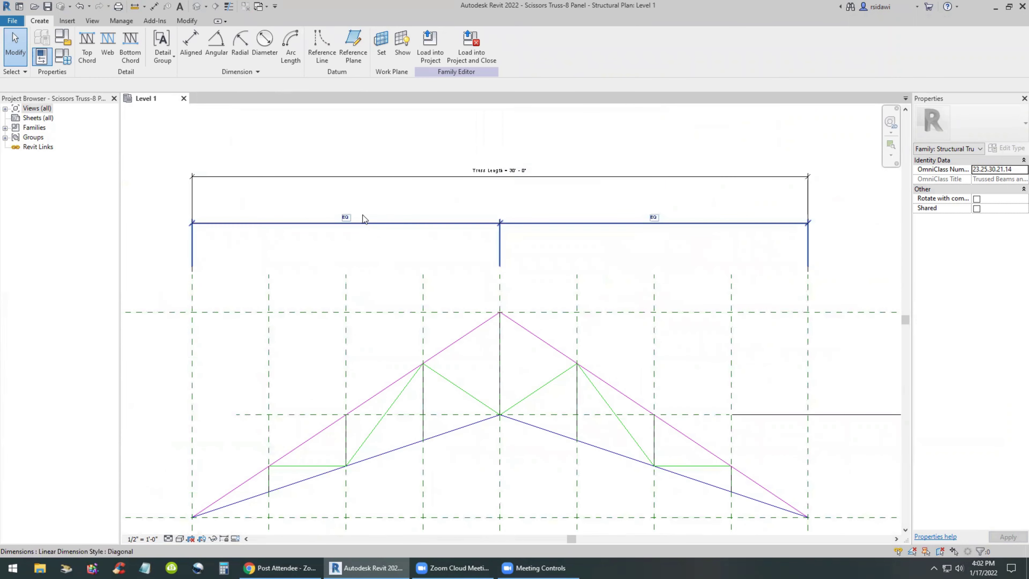
scroll(385, 208, "down", 2)
scroll(426, 295, "up", 3)
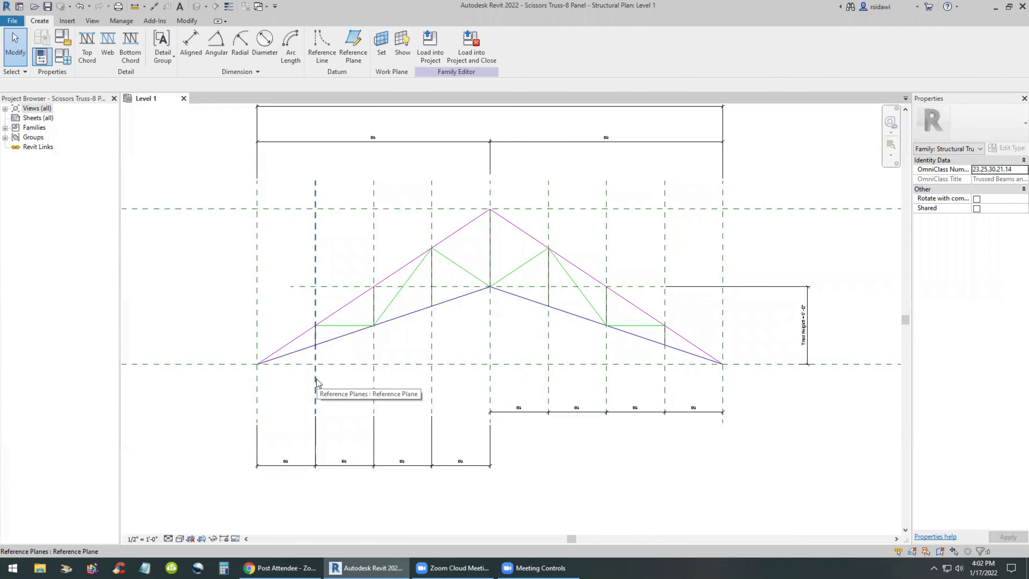
scroll(623, 453, "down", 1)
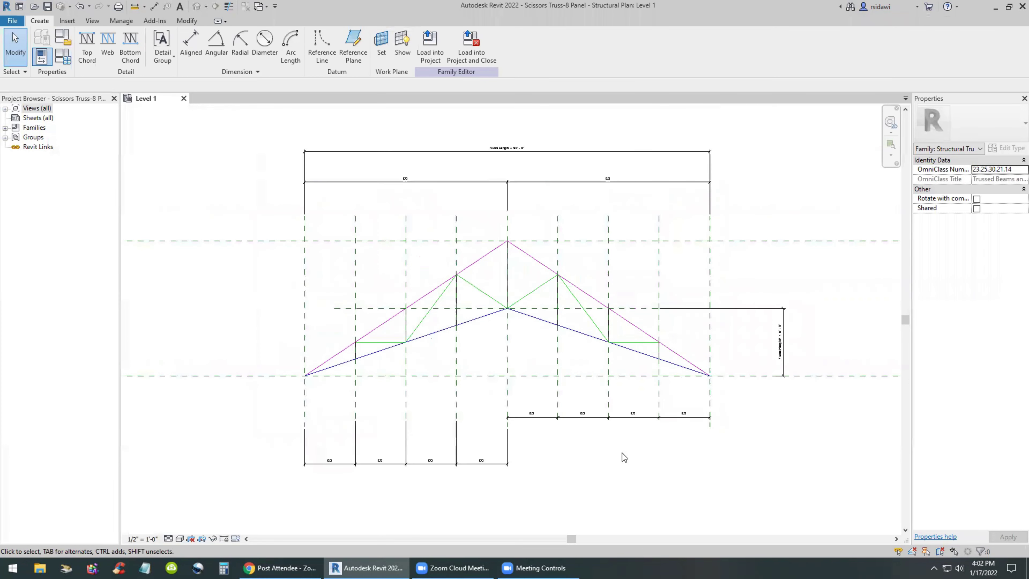
scroll(626, 291, "up", 1)
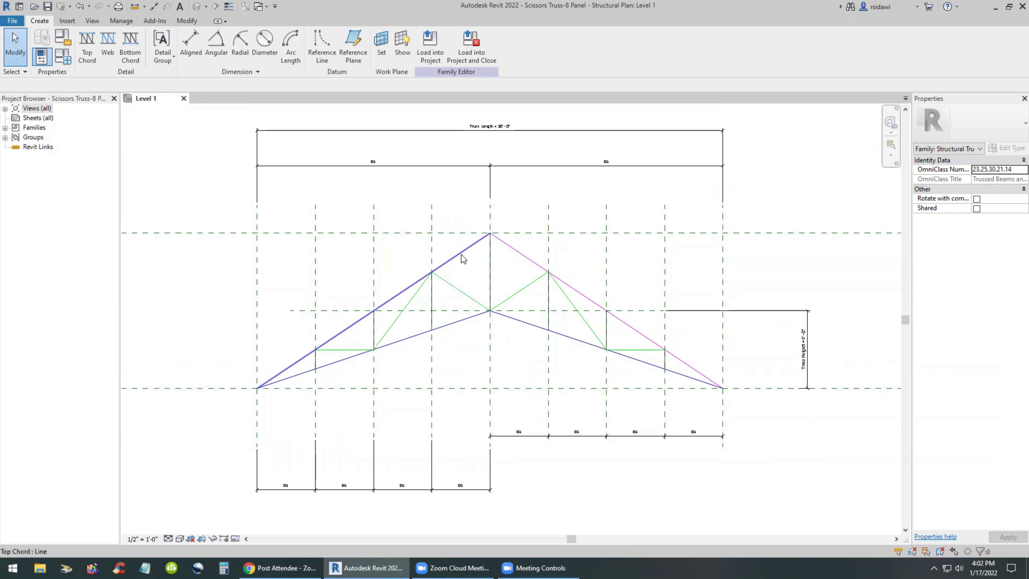
key("ctrl")
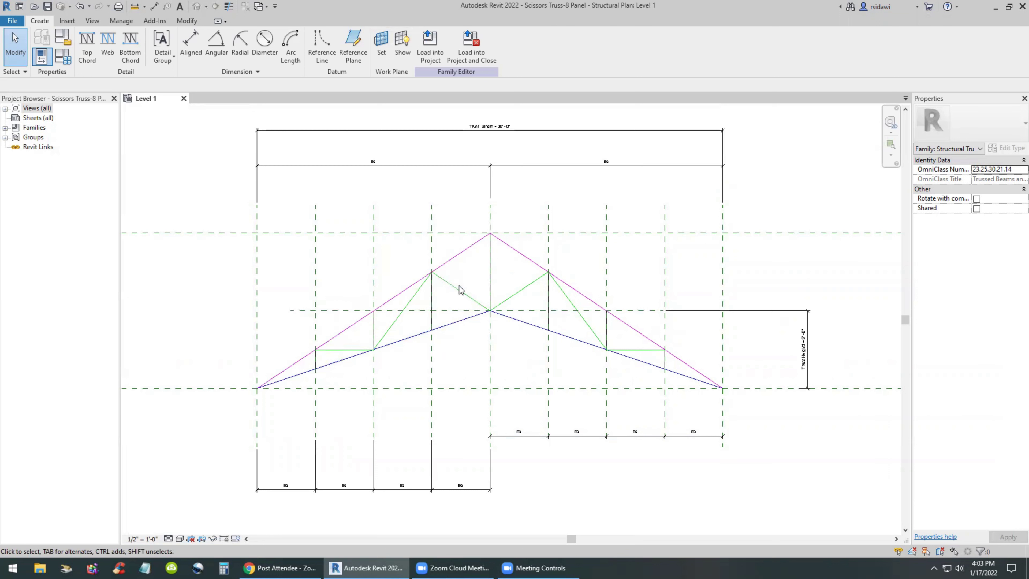
key("ctrl")
key("ctrl")
Save the scissors truss as a family named Scissors Truss-8 Panel_custom in the +Revit 2022 Custom structural Trusses folder
left_click(14, 22)
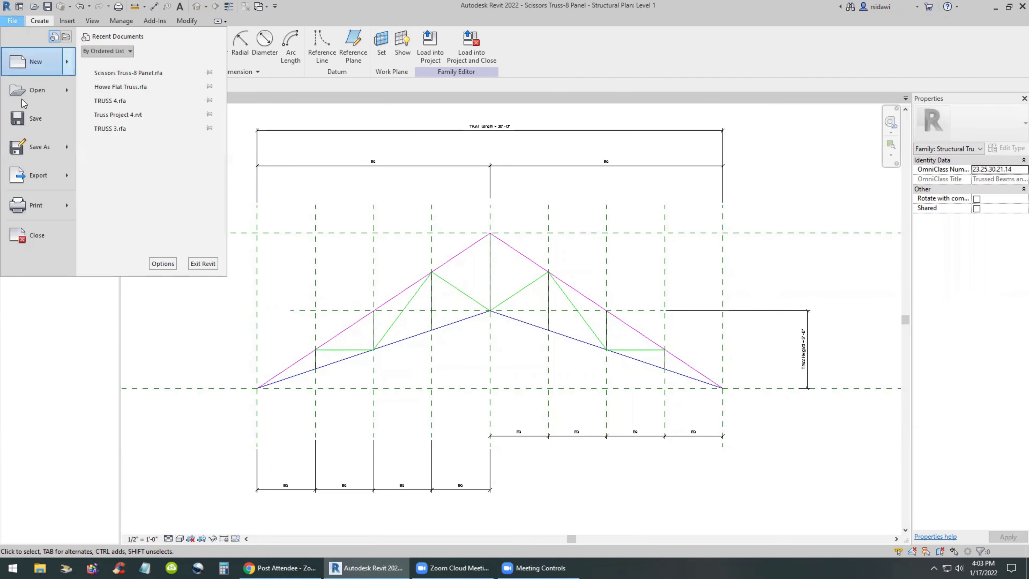
mouse_move(25, 144)
left_click(134, 144)
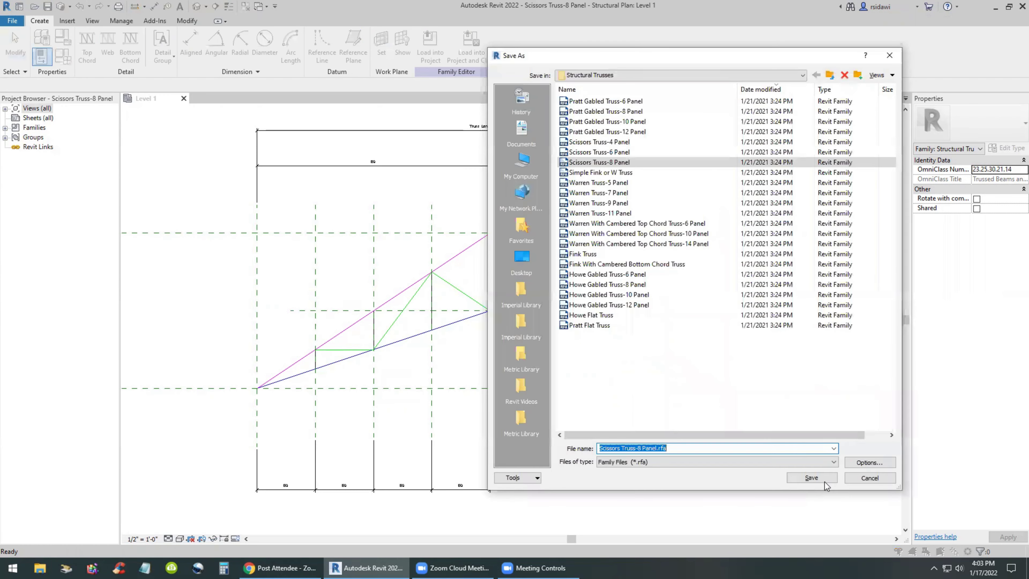
left_click(523, 388)
double_click(594, 101)
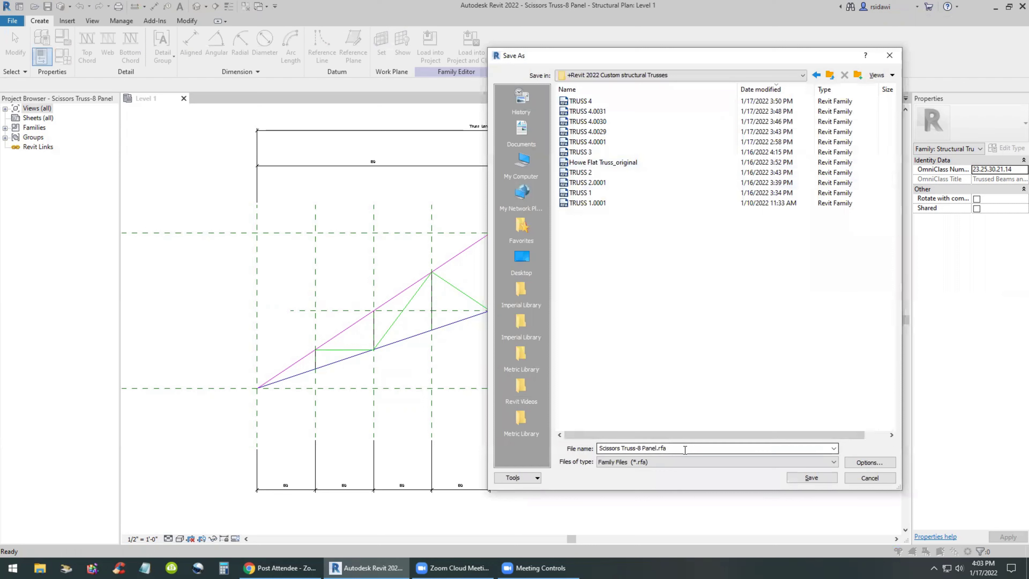
left_click(661, 449)
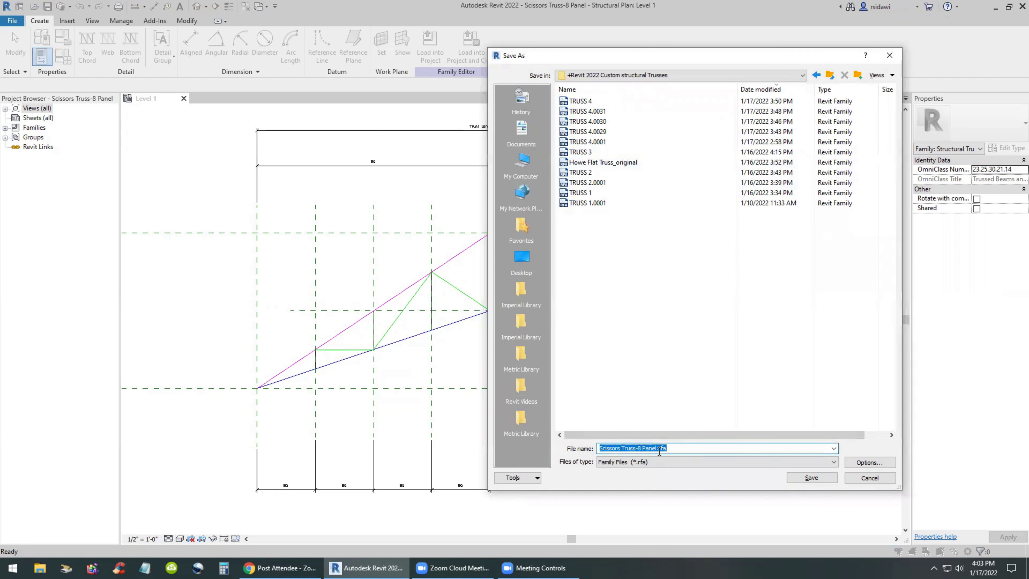
left_click(657, 448)
key("Return")
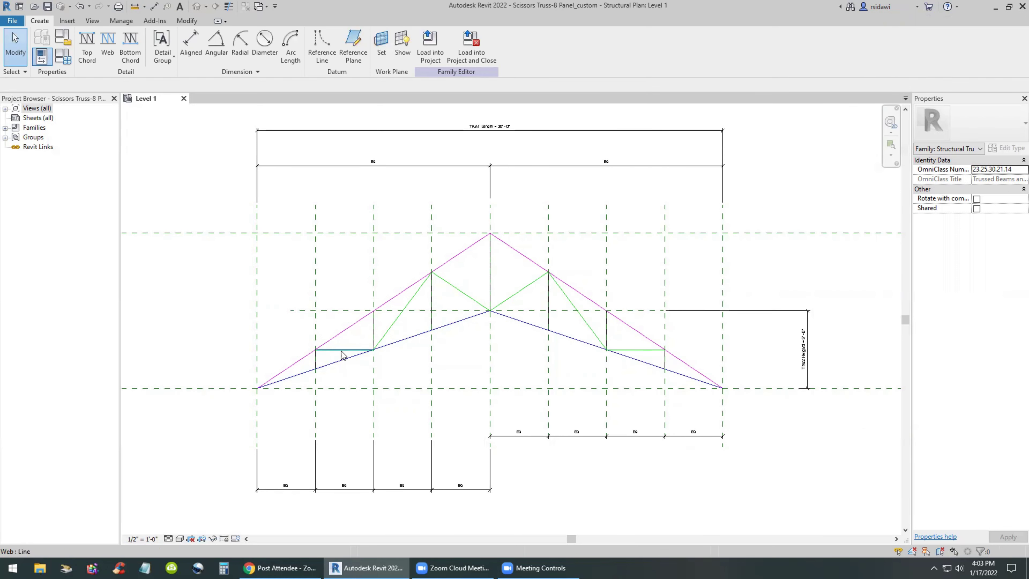
Close the custom scissors truss and open the Howe Flat Truss family from the Structural Trusses library folder
left_click(12, 20)
left_click(19, 239)
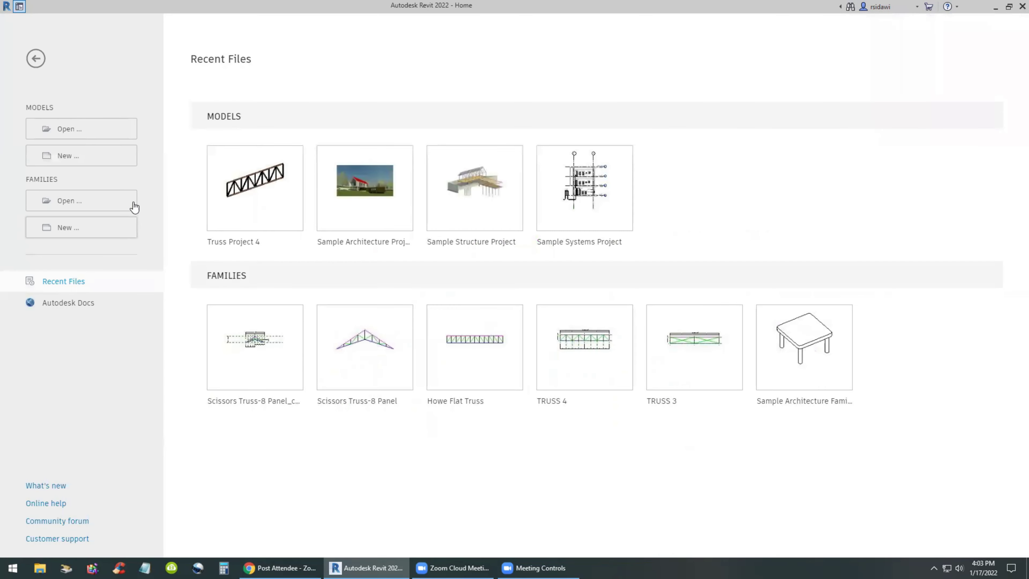
left_click(69, 200)
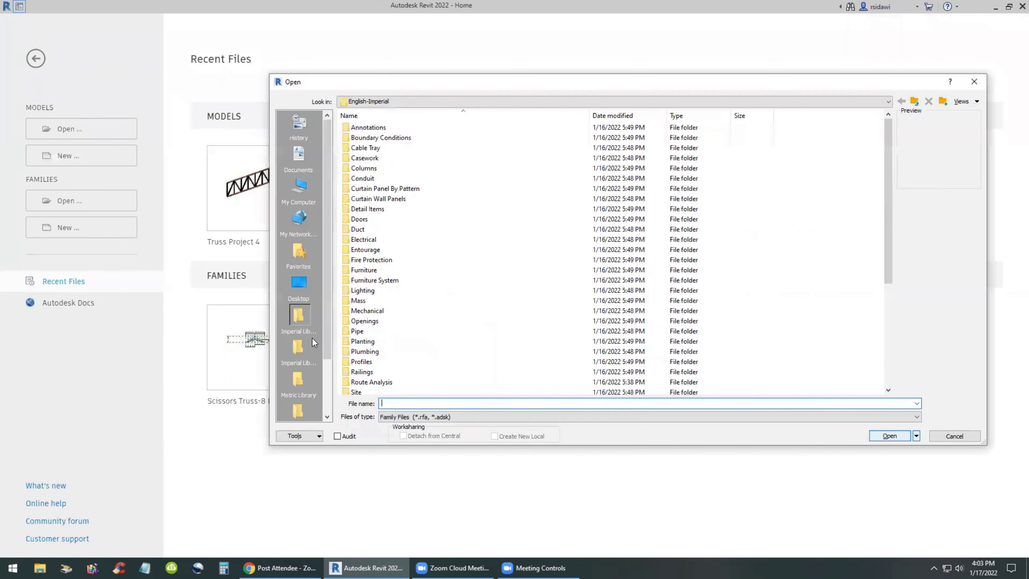
scroll(456, 336, "down", 5)
double_click(412, 341)
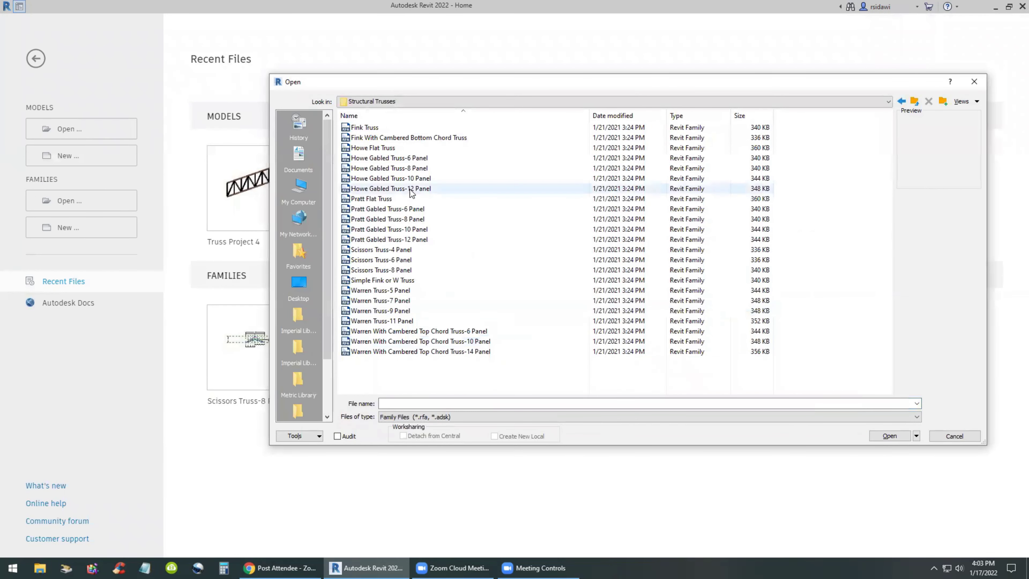
left_click(399, 149)
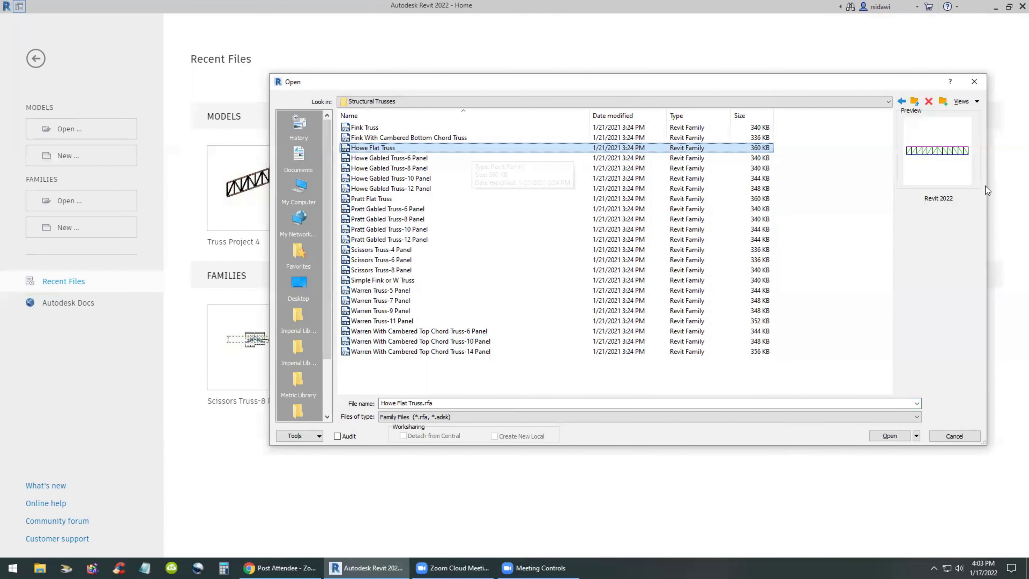
left_click(889, 436)
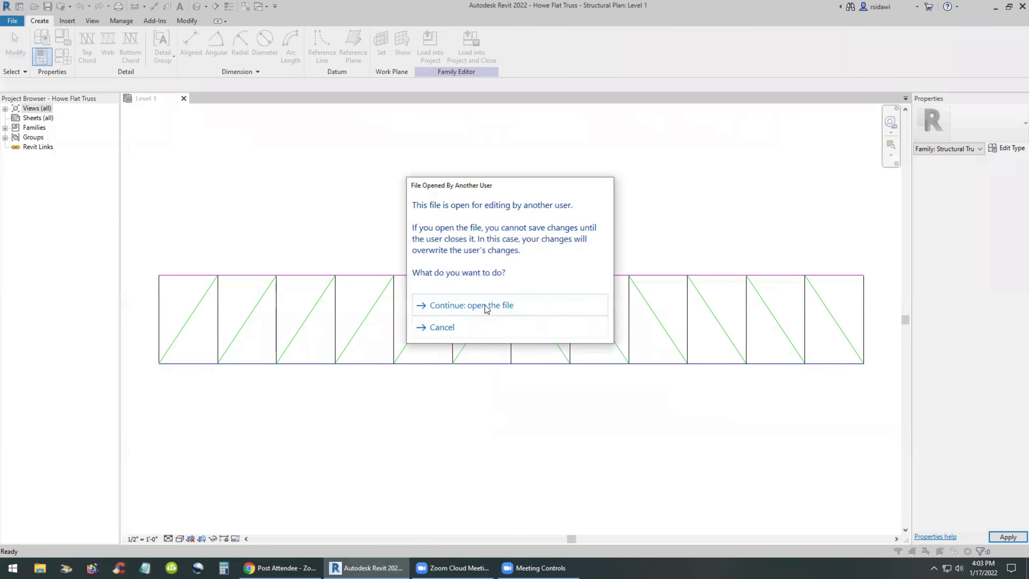
left_click(485, 305)
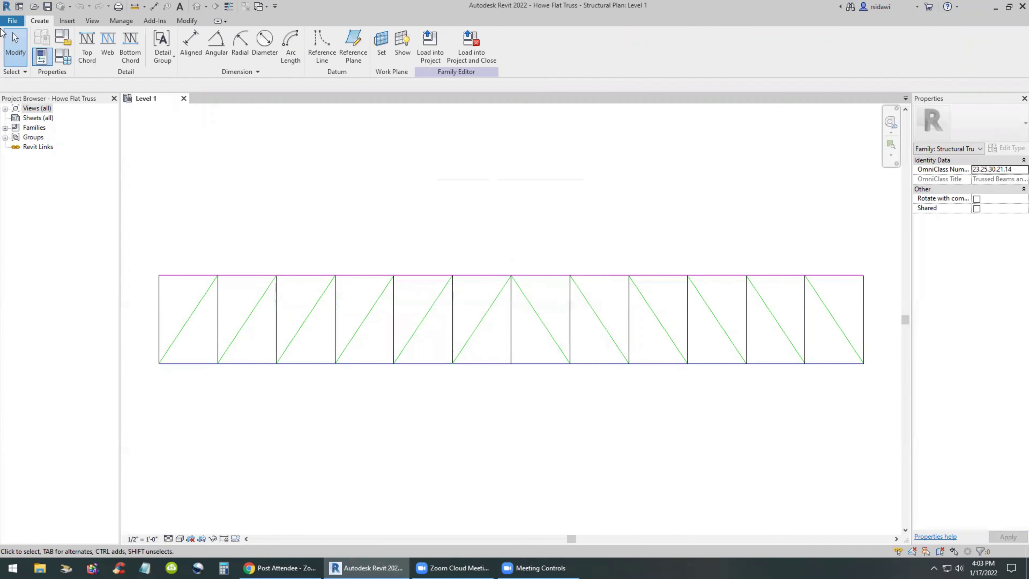
Save the Howe flat truss as a family named Howe Flat Truss_custom in the +Revit 2022 Custom structural Trusses folder
left_click(12, 21)
mouse_move(49, 147)
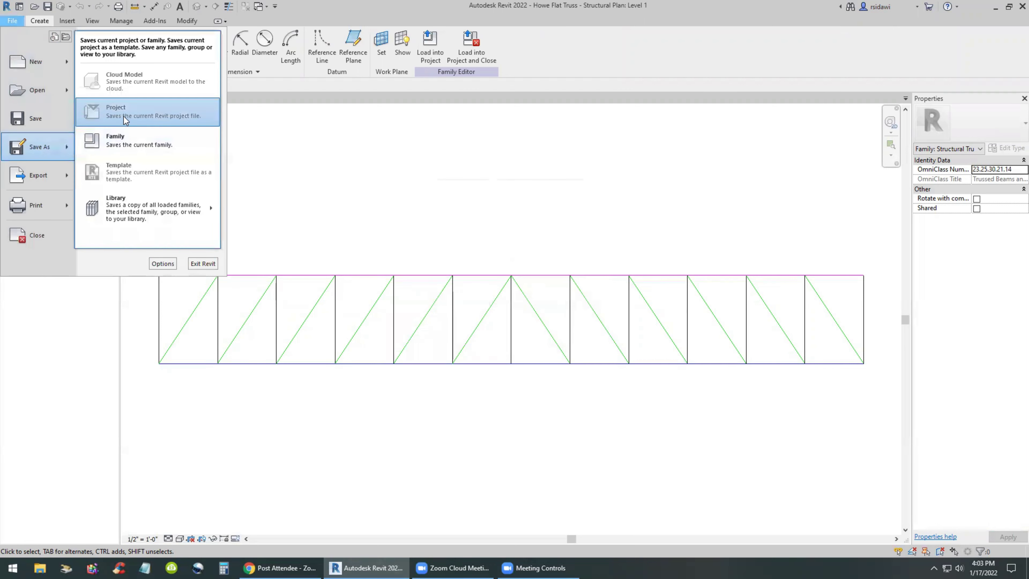
left_click(128, 136)
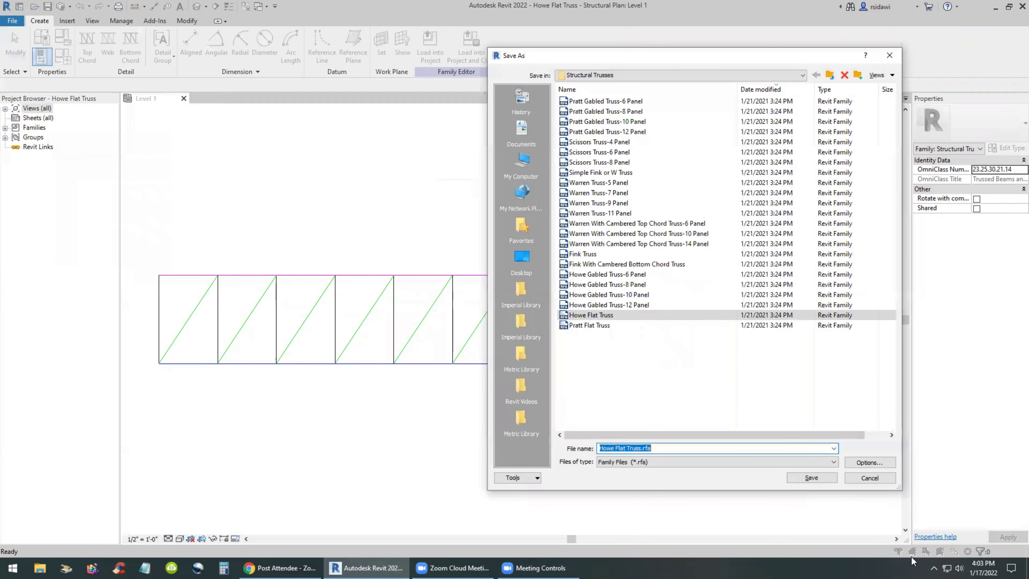
left_click(522, 387)
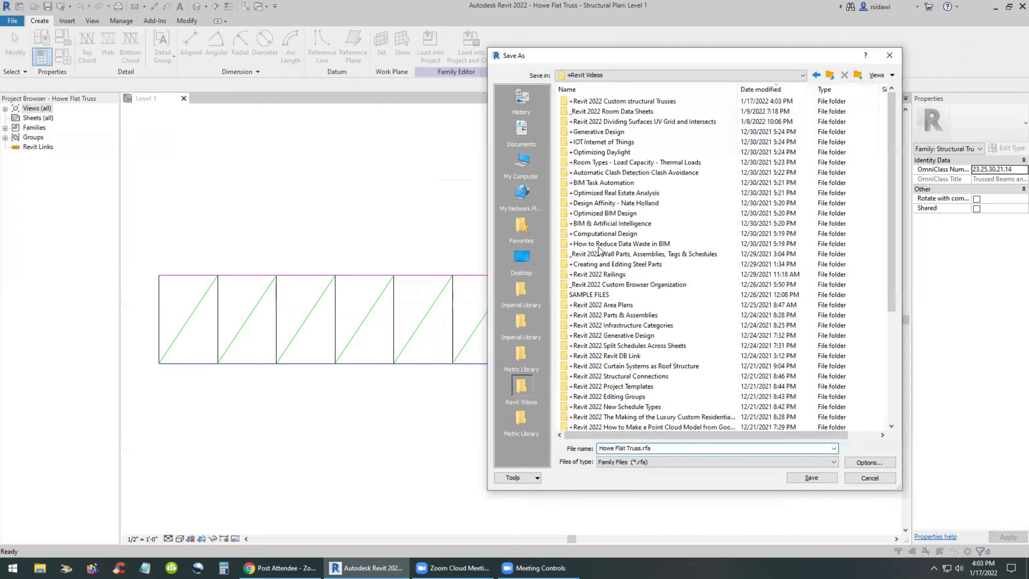
double_click(624, 101)
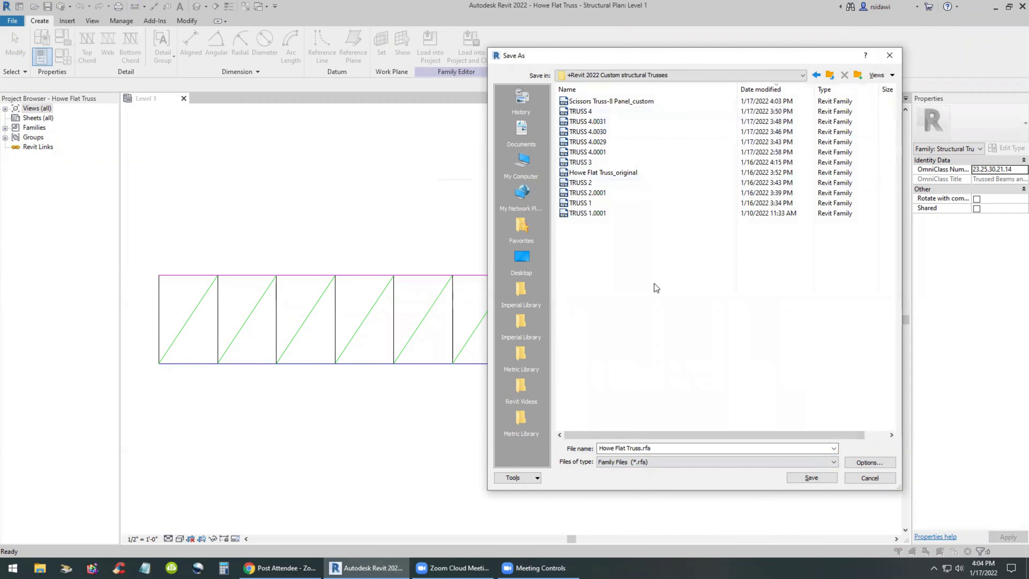
left_click(642, 448)
left_click(641, 448)
type("_custom")
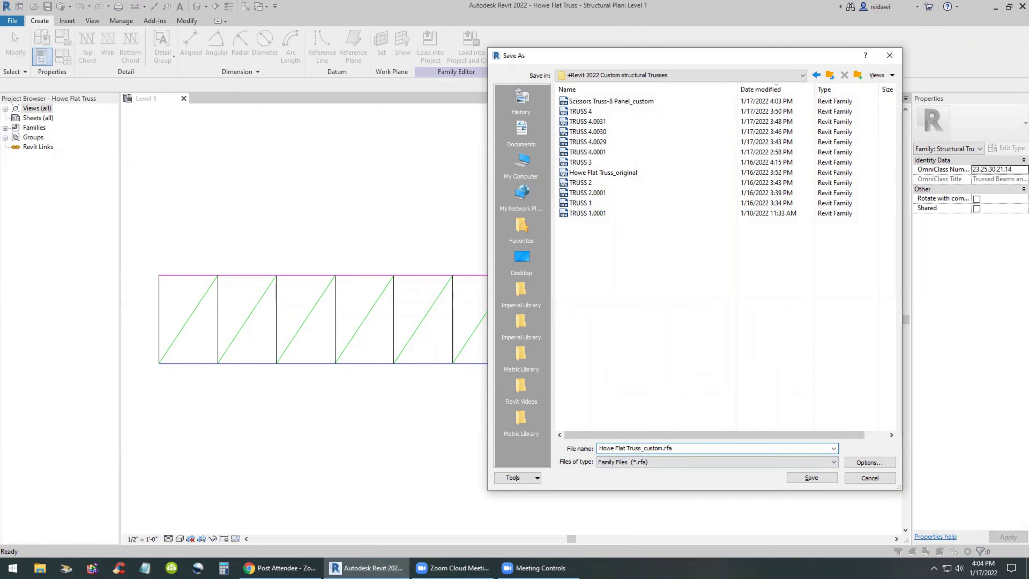
key("Return")
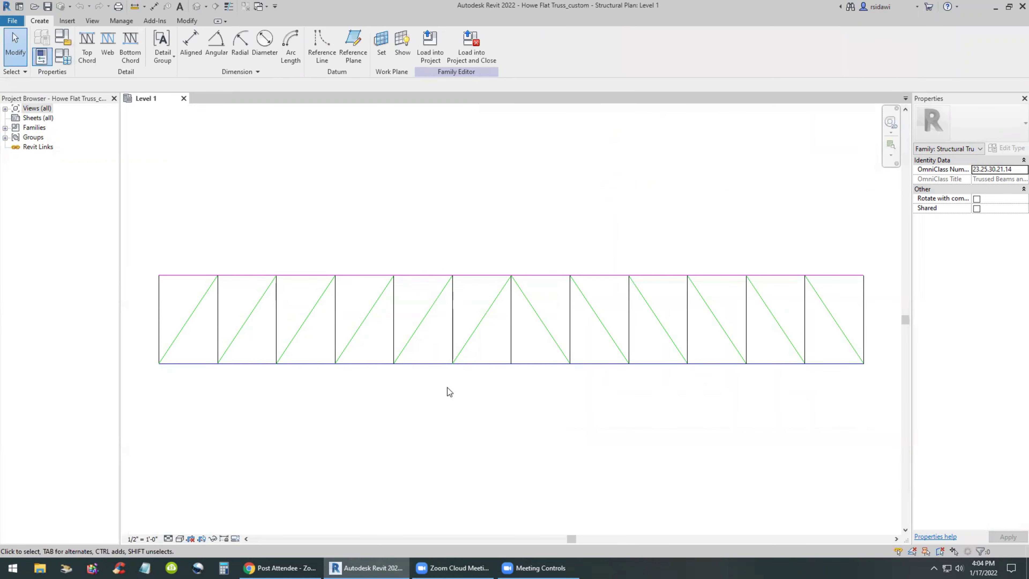
Show annotation categories in the custom Howe truss's Level 1 view and turn on Automatic Sketch Dimensions
key("v")
key("v")
left_click(327, 133)
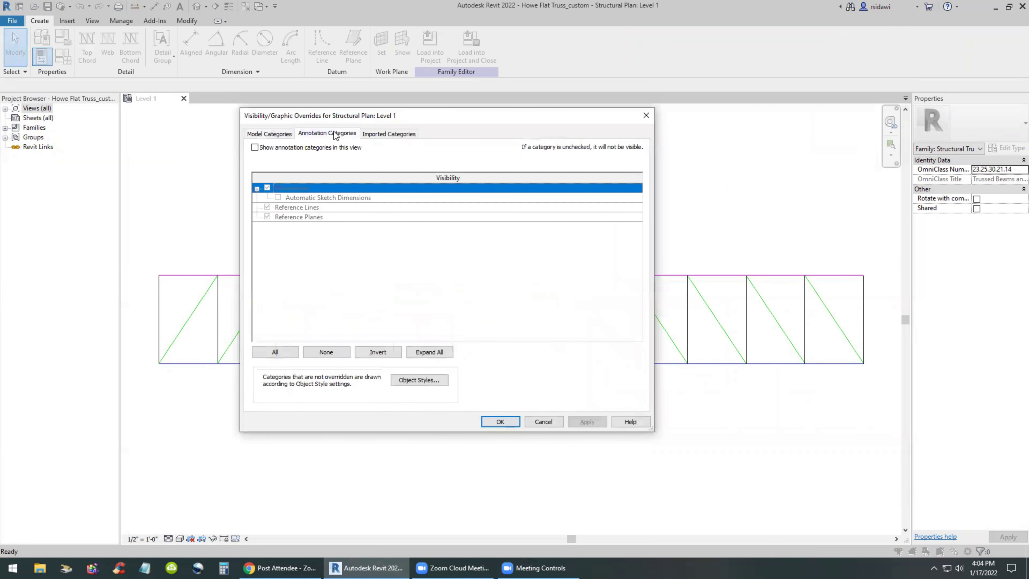
left_click(255, 148)
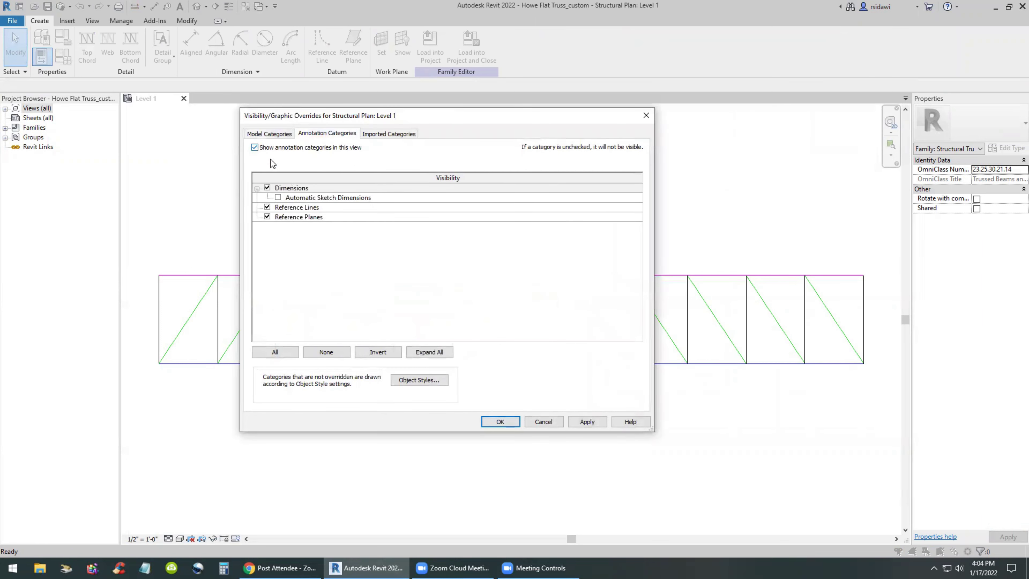
left_click(278, 197)
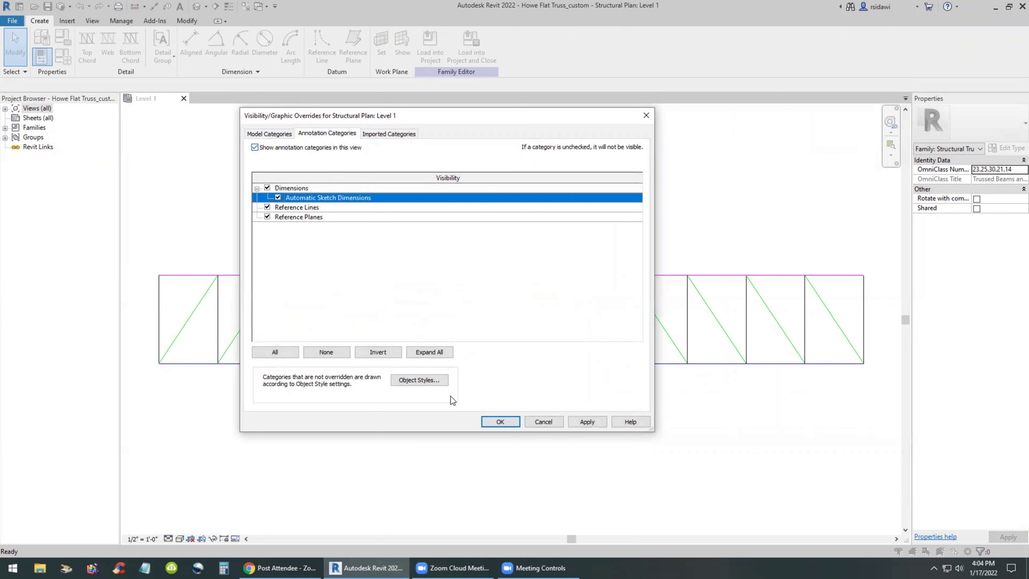
left_click(499, 422)
Examine the whole dimensioned Howe truss and the arrayed detail groups that make up its web panels
scroll(498, 388, "down", 2)
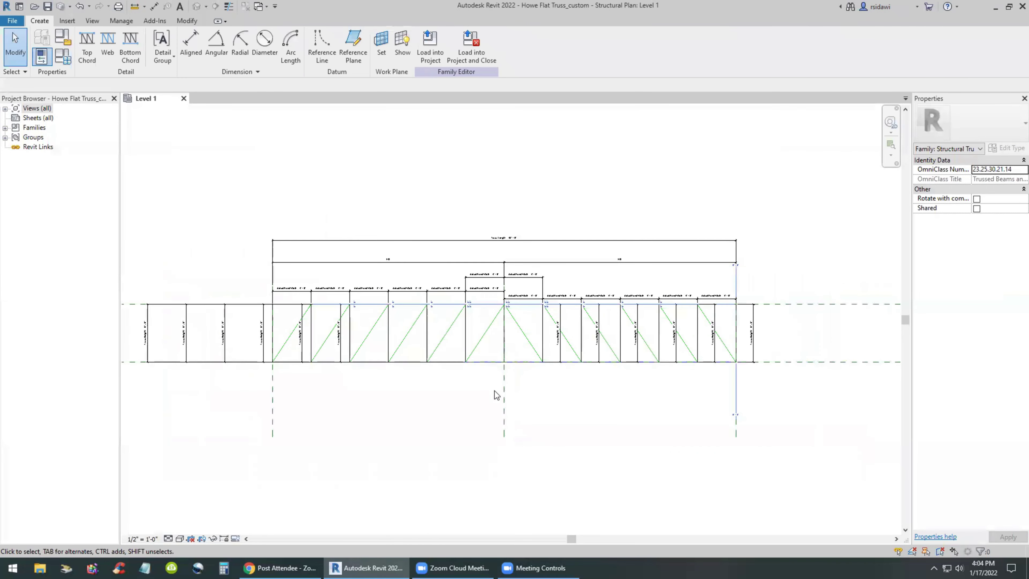
scroll(599, 421, "down", 1)
scroll(476, 407, "up", 1)
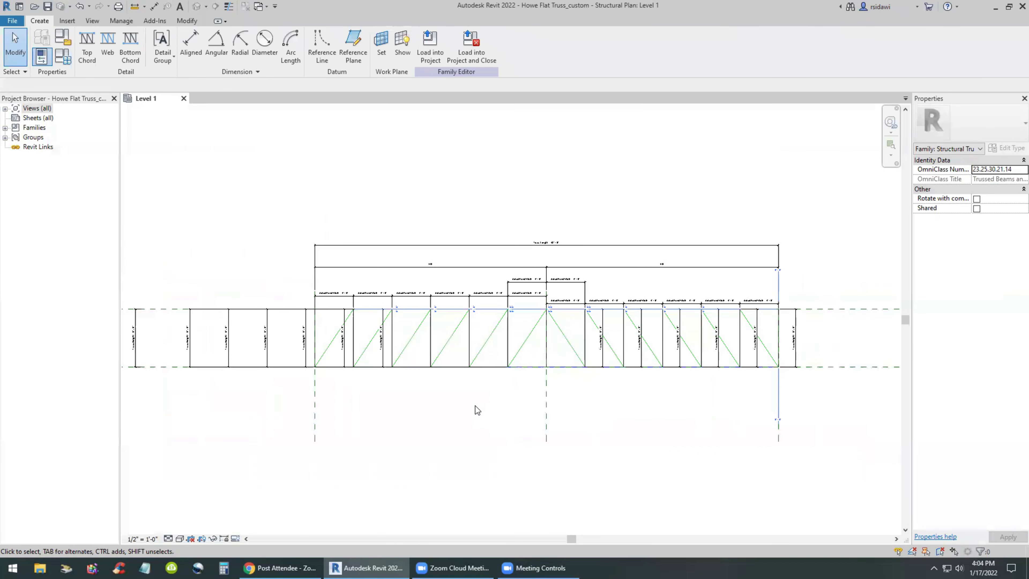
left_click(333, 349)
left_click_drag(334, 350, 769, 361)
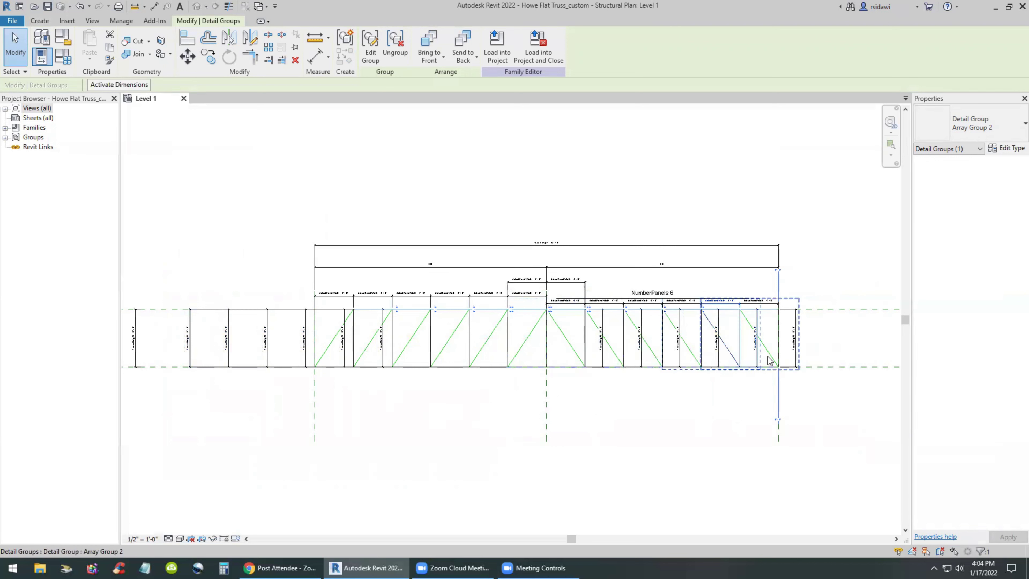
left_click(688, 387)
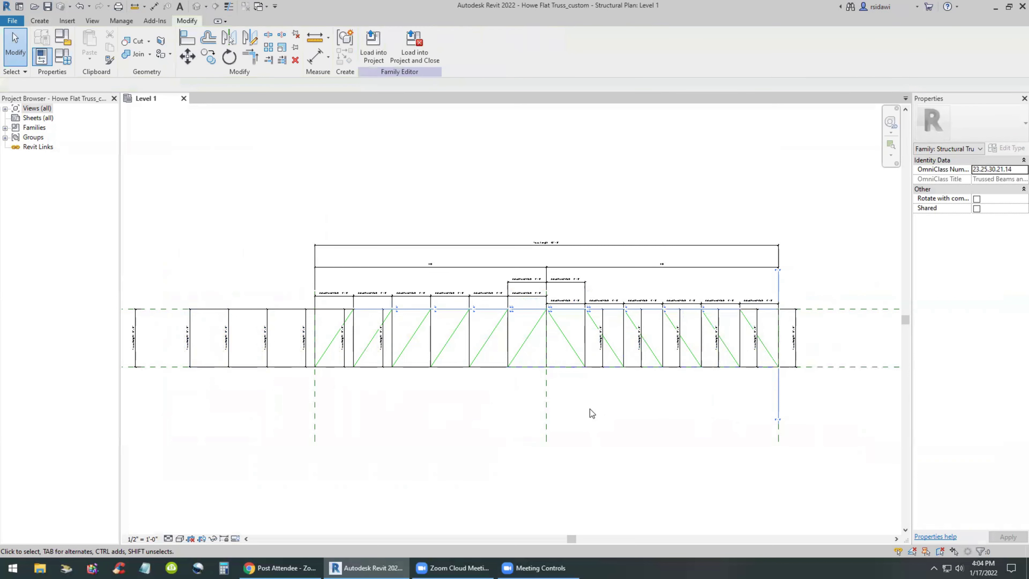
Examine the truss length, panel width, equal-spacing and truss height dimensions around the middle of the truss
right_click(591, 409)
left_click(626, 326)
left_click_drag(482, 232, 607, 316)
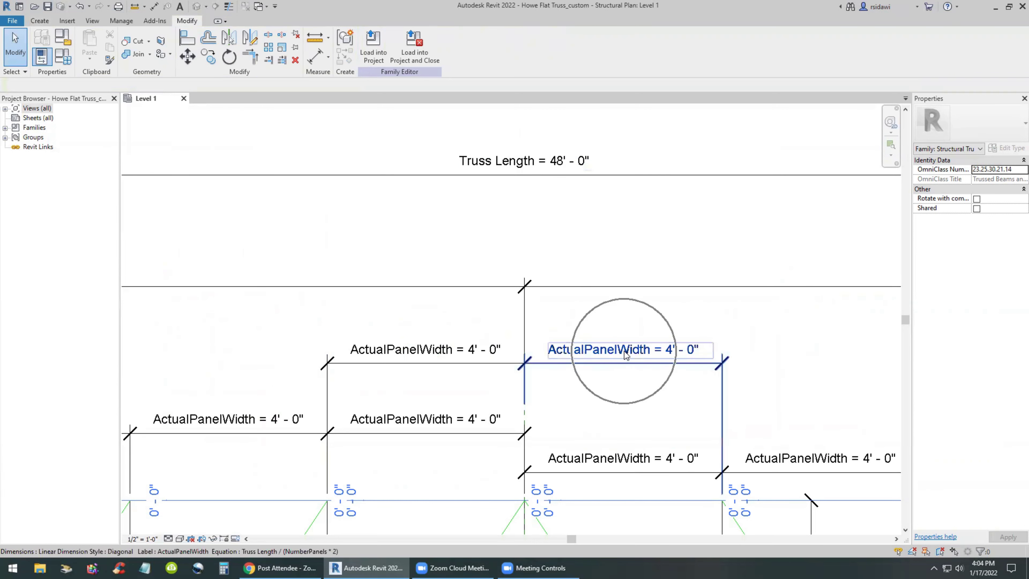
scroll(554, 215, "down", 2)
scroll(565, 459, "up", 1)
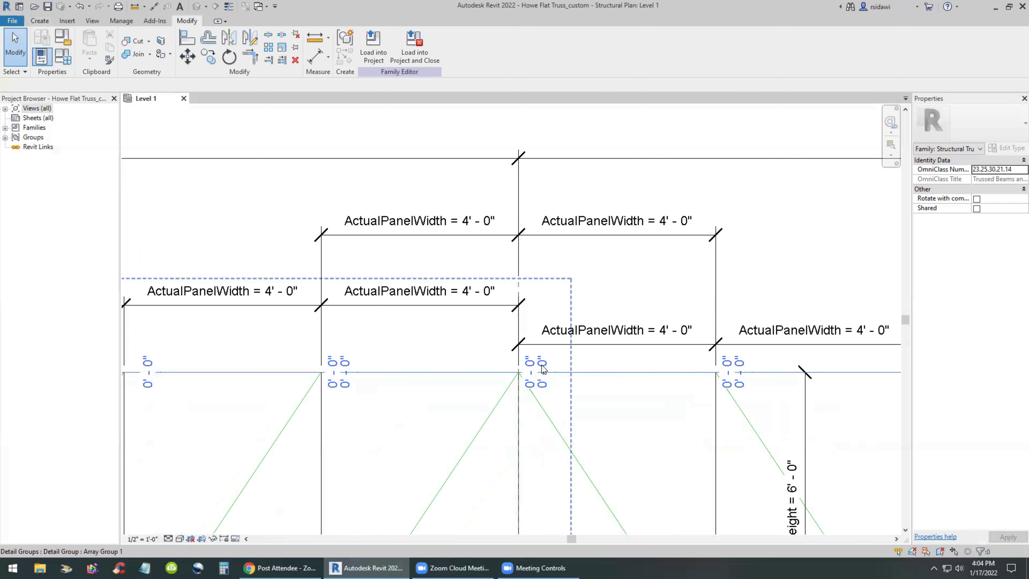
scroll(577, 395, "down", 3)
scroll(577, 395, "up", 1)
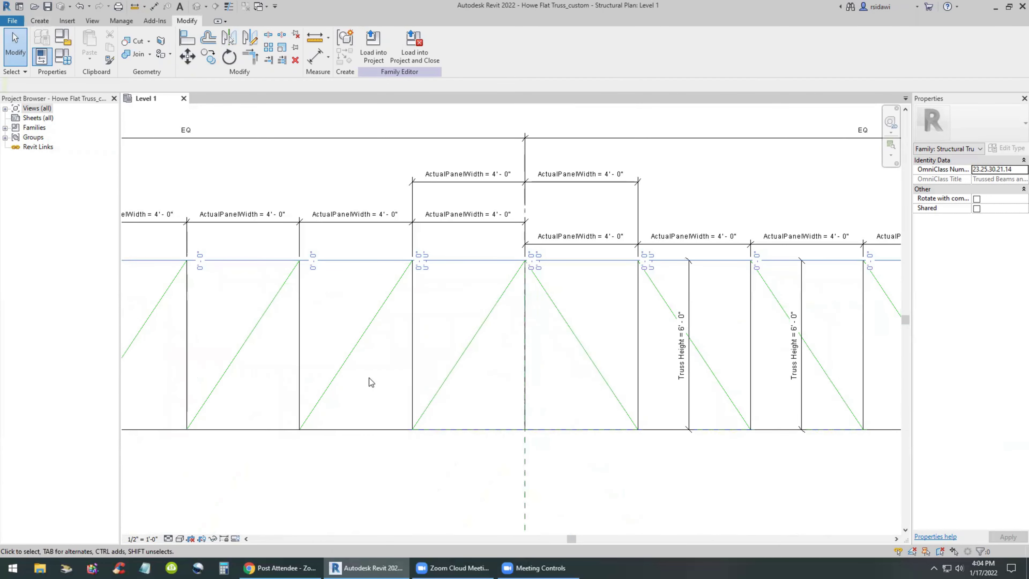
scroll(370, 379, "down", 1)
scroll(353, 397, "down", 2)
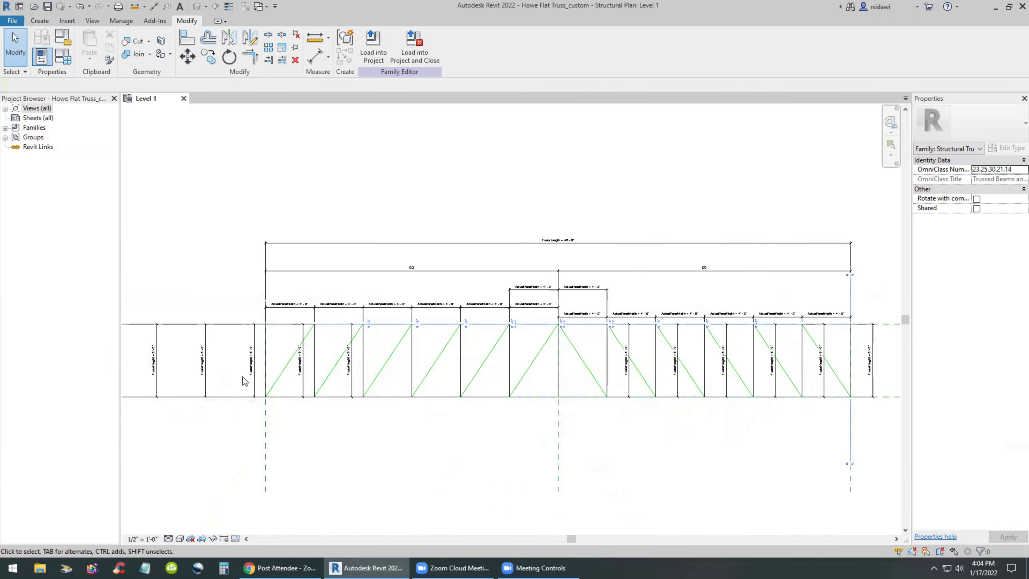
scroll(276, 379, "up", 2)
Open the array group at the truss's left end for editing, examine its web line and dimensions, and cancel the group edit
left_click(305, 370)
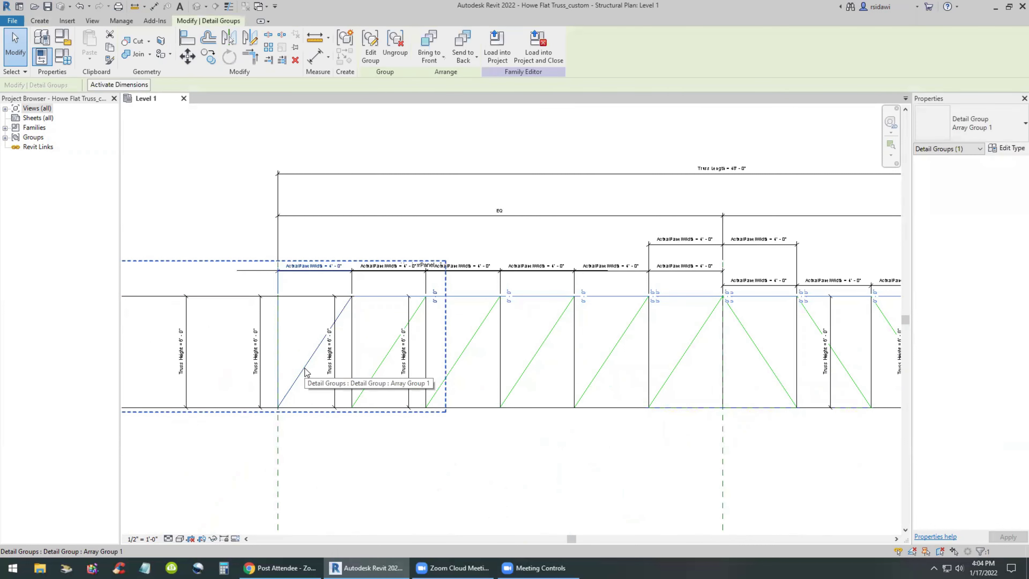
left_click(370, 47)
scroll(243, 331, "up", 4)
scroll(600, 300, "down", 4)
scroll(581, 314, "down", 2)
left_click_drag(651, 418, 678, 414)
scroll(527, 320, "up", 2)
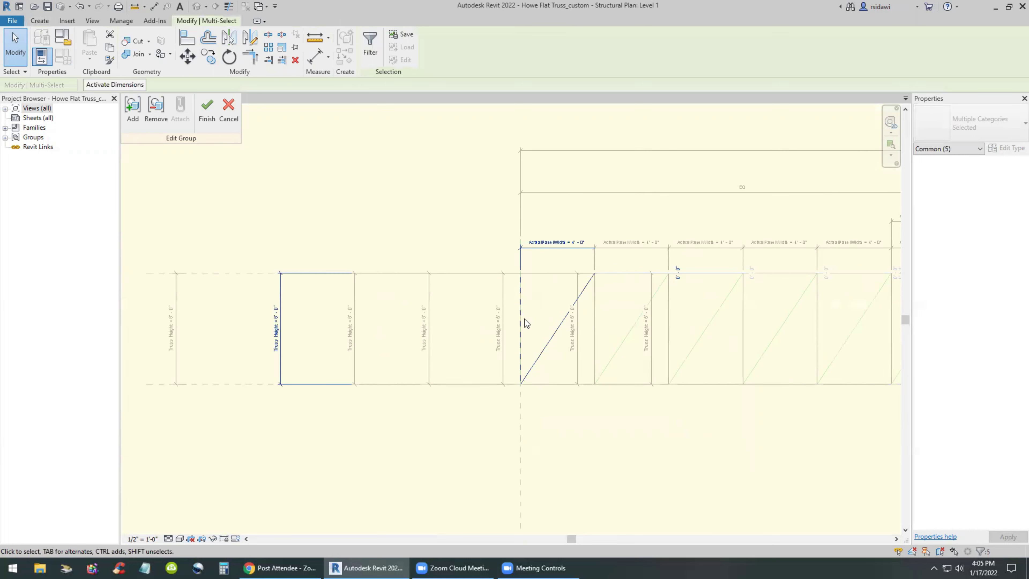
left_click_drag(237, 175, 711, 455)
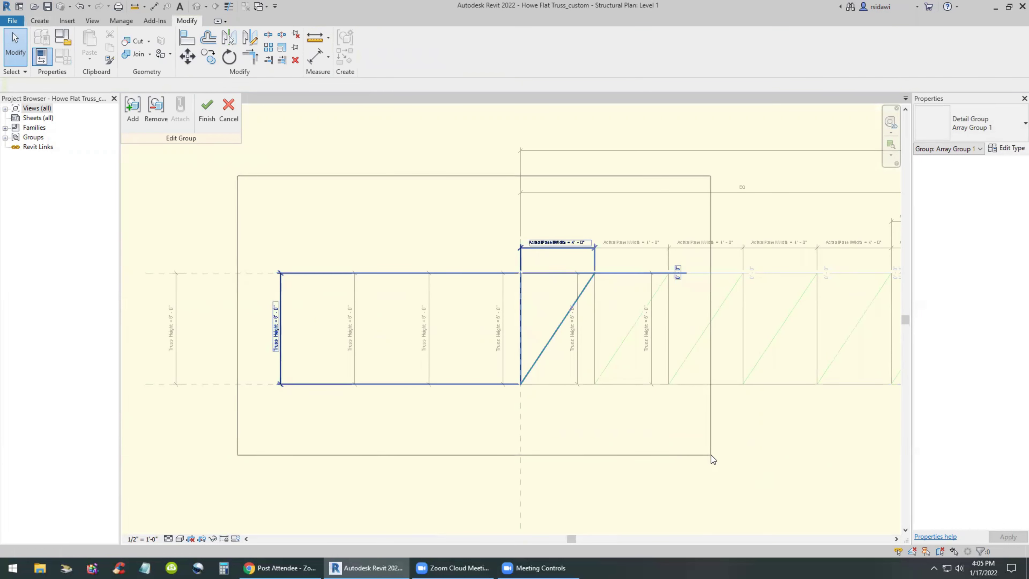
left_click_drag(711, 456, 711, 456)
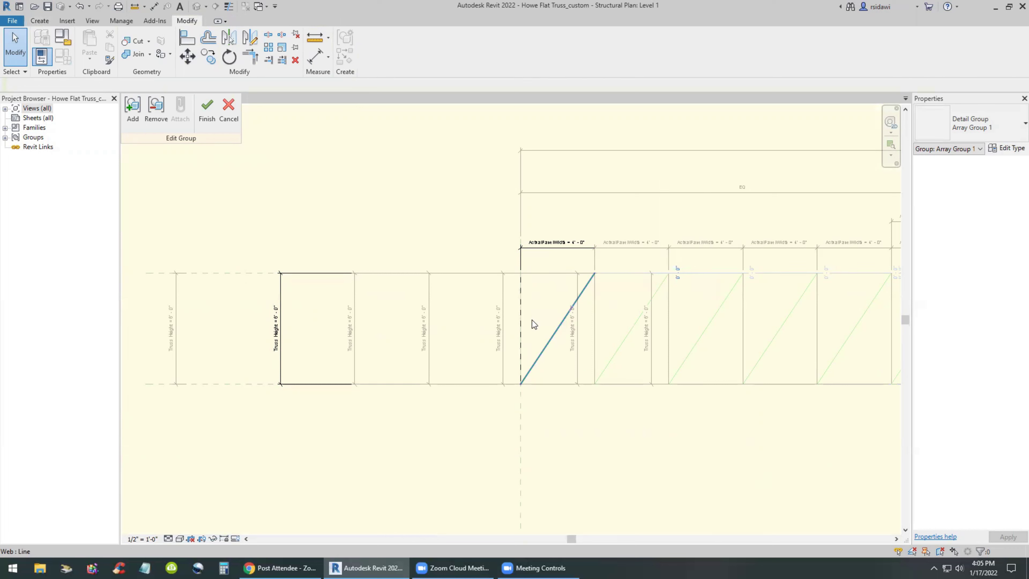
scroll(557, 258, "up", 2)
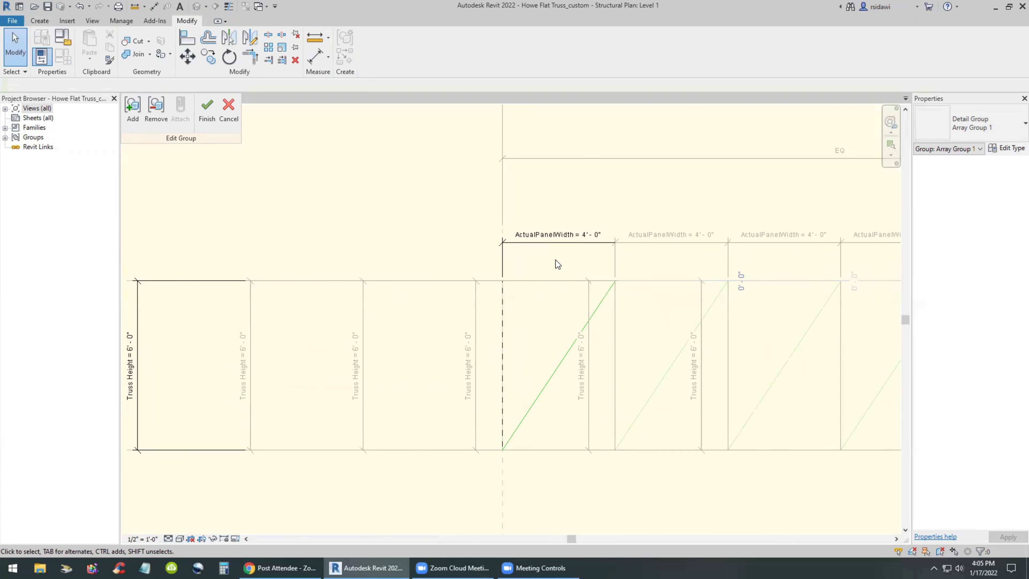
scroll(433, 382, "down", 5)
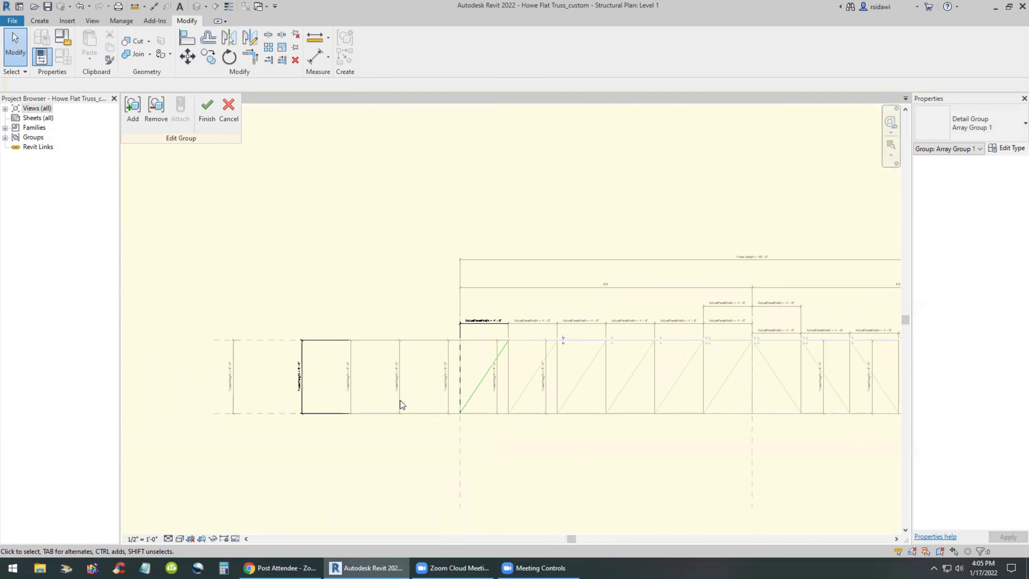
left_click(229, 114)
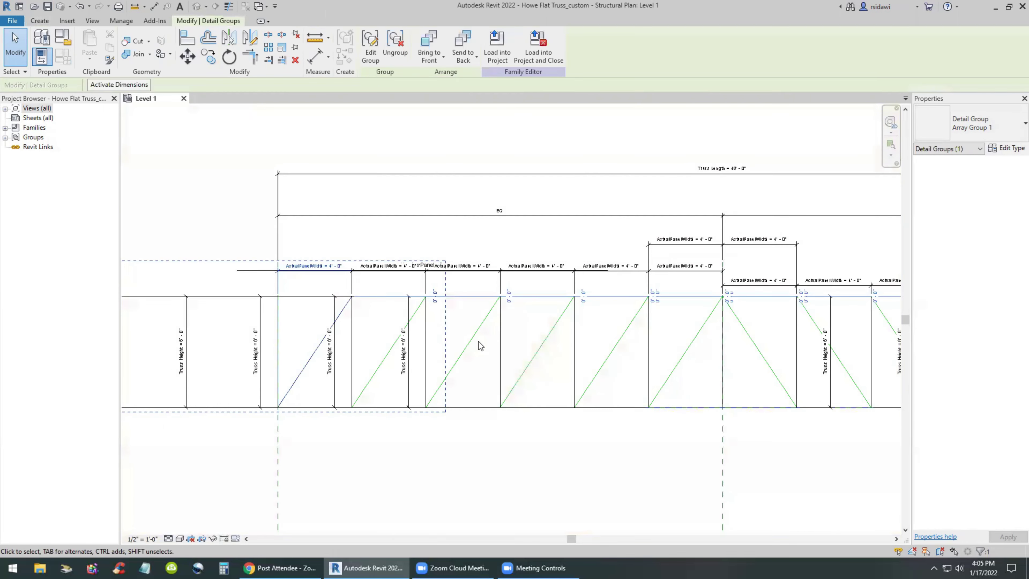
Close the custom Howe flat truss family without saving its changes
scroll(402, 430, "down", 4)
scroll(445, 445, "up", 1)
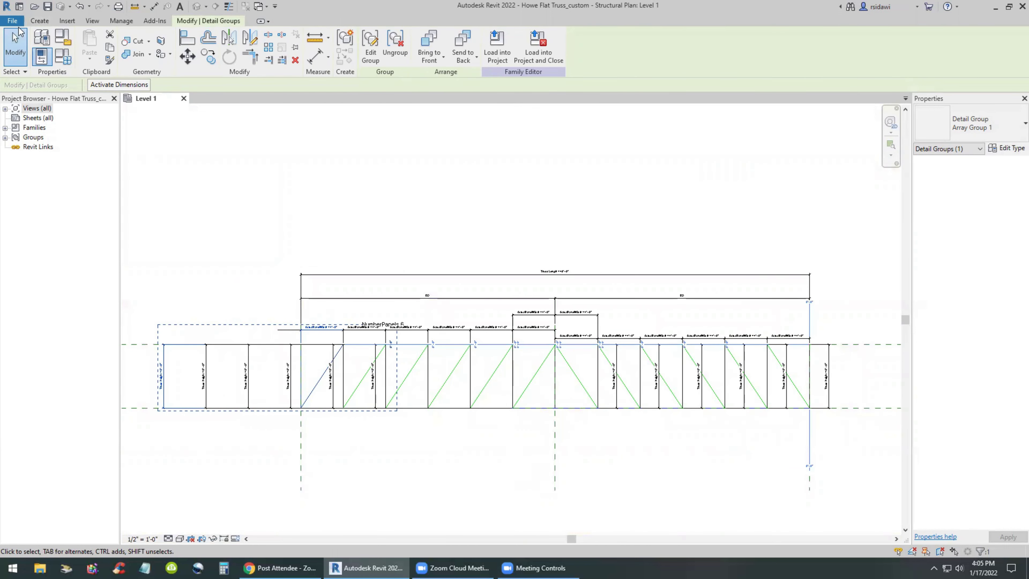
left_click(12, 20)
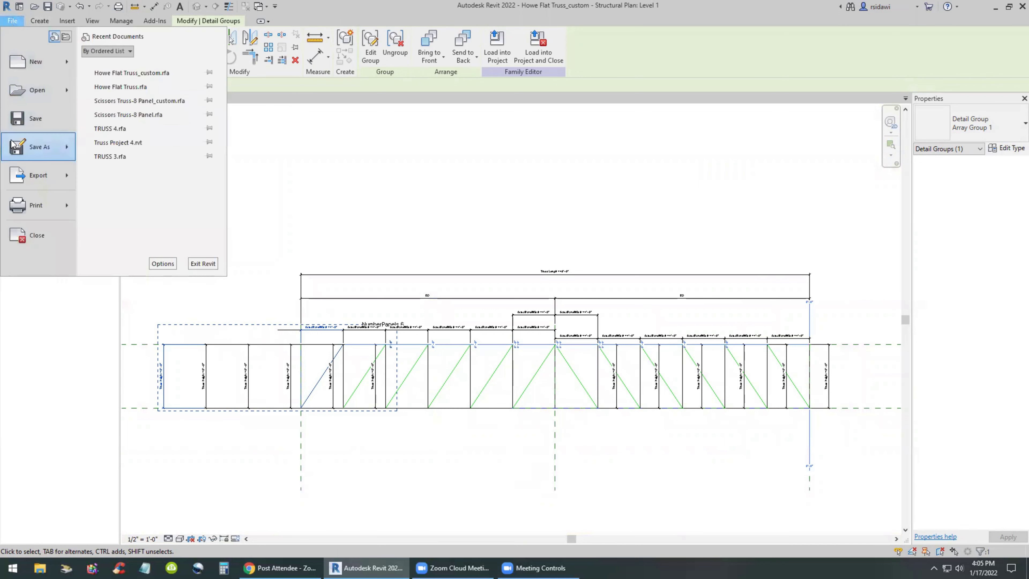
left_click(37, 237)
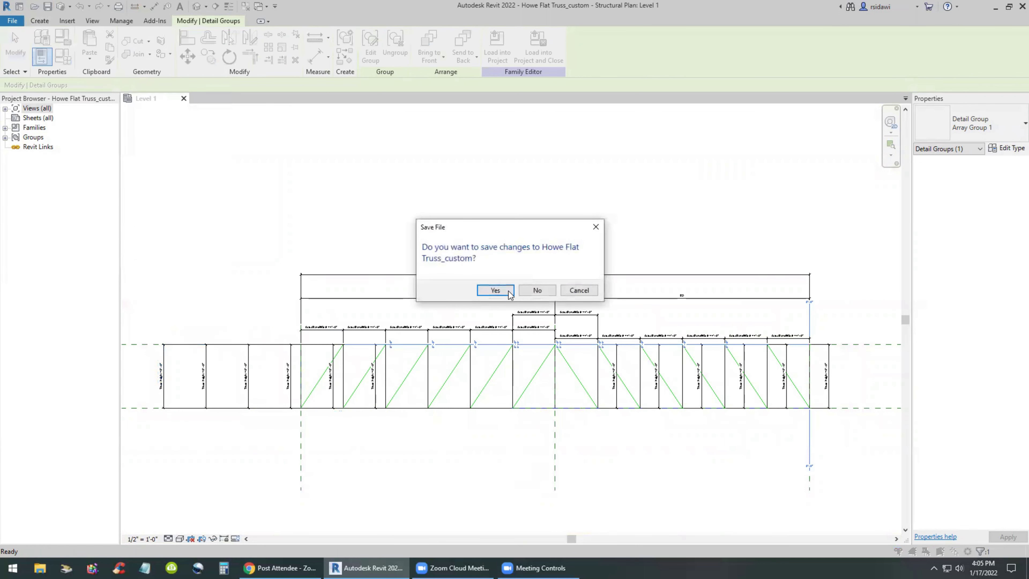
left_click(535, 290)
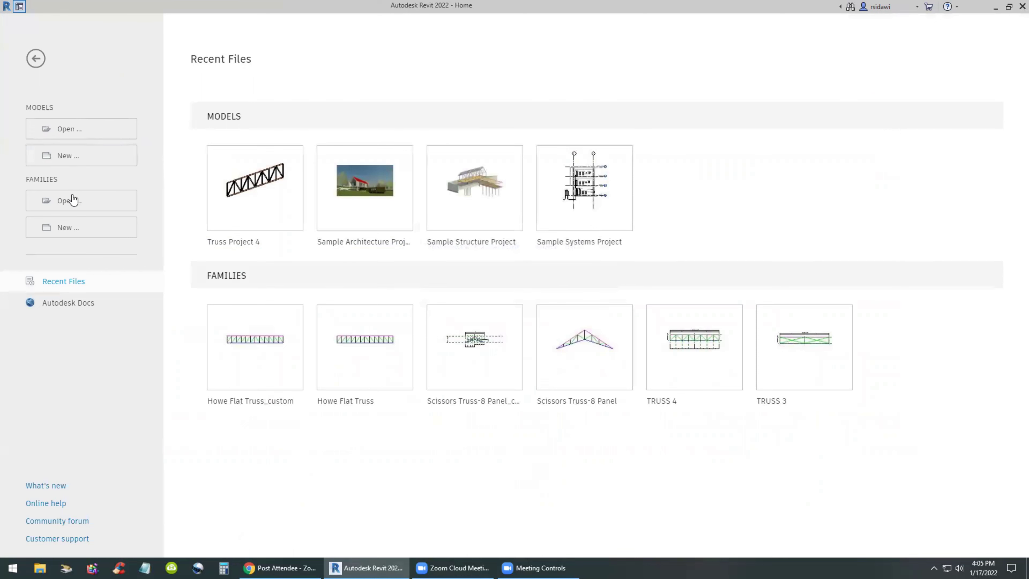
Create a new family from the Structural Trusses template in the English-Imperial template folder
left_click(67, 229)
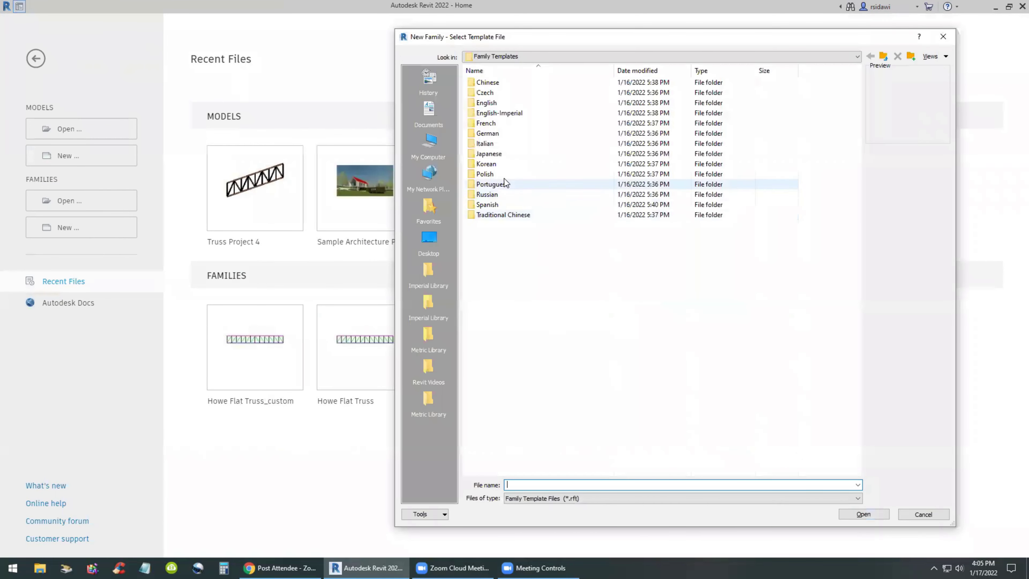
double_click(510, 116)
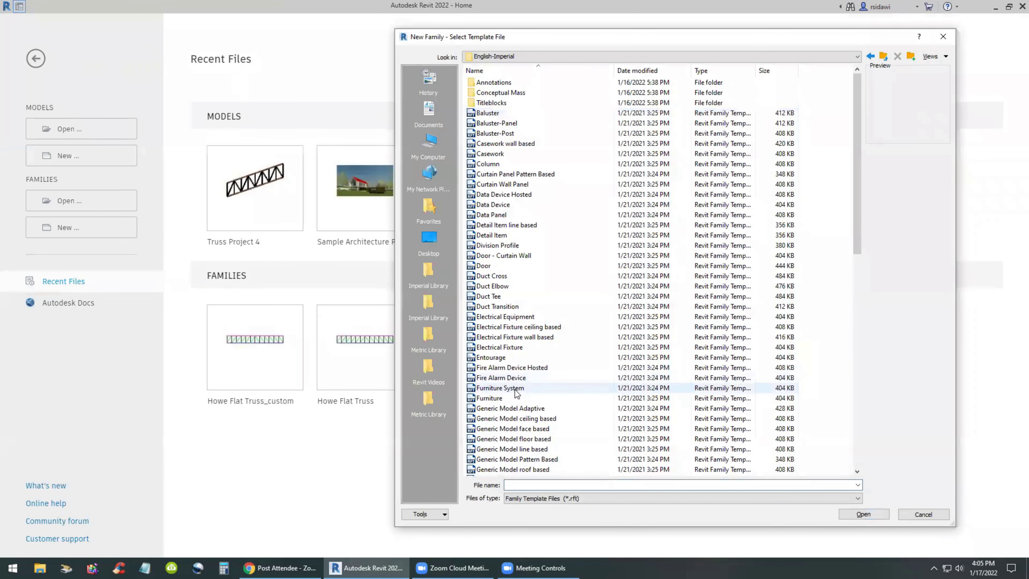
scroll(506, 393, "down", 10)
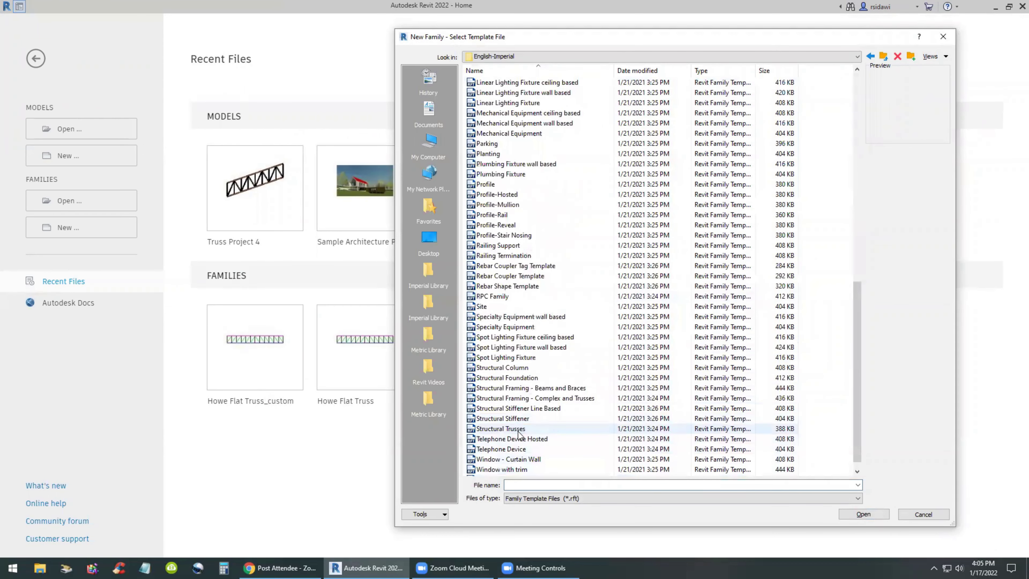
left_click(519, 432)
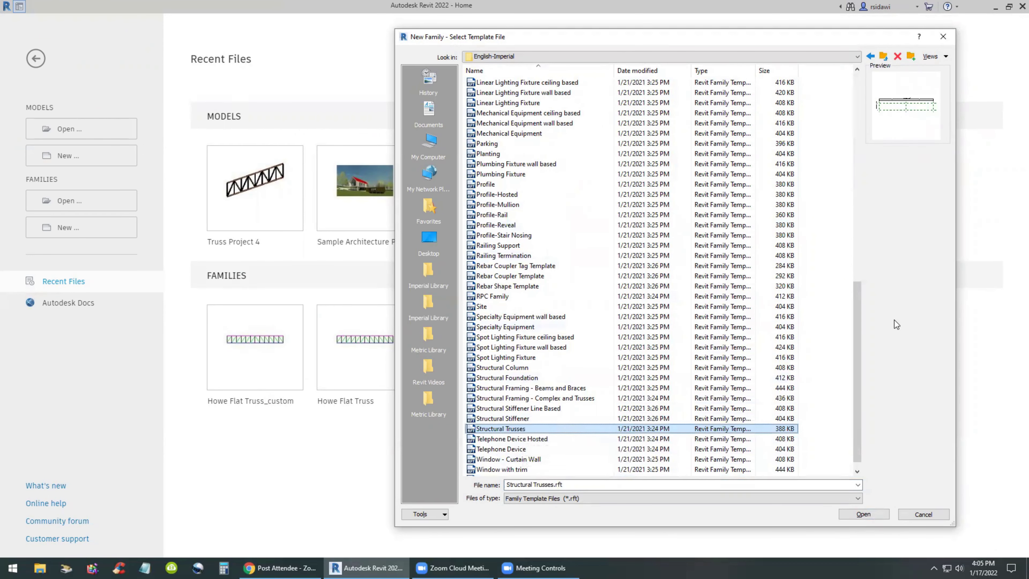
left_click(861, 513)
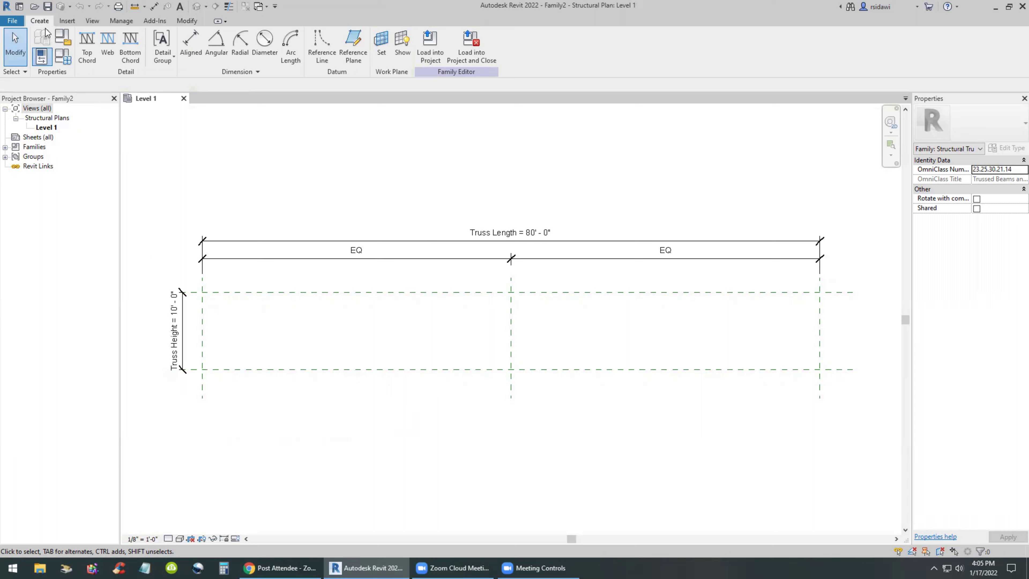
Draw a diagonal reference plane from the Top and Left planes' intersection to the Center plane's lower intersection, and delete it
left_click(354, 52)
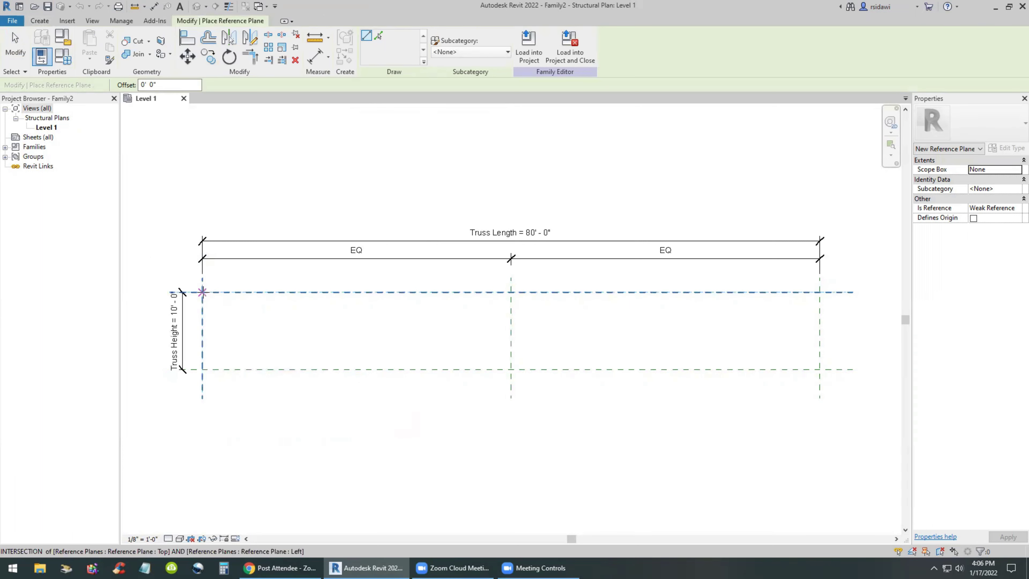
left_click(204, 292)
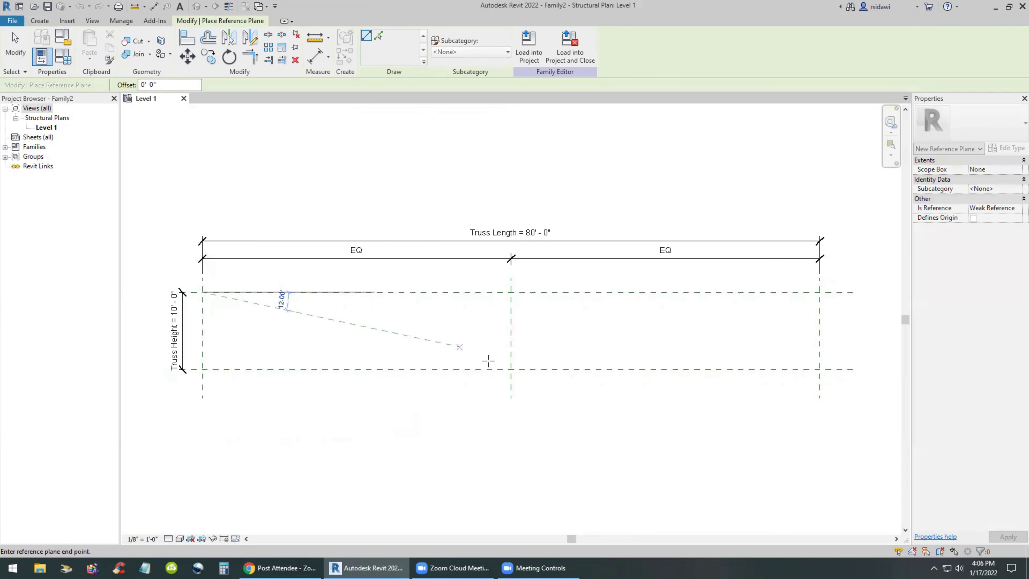
left_click(510, 369)
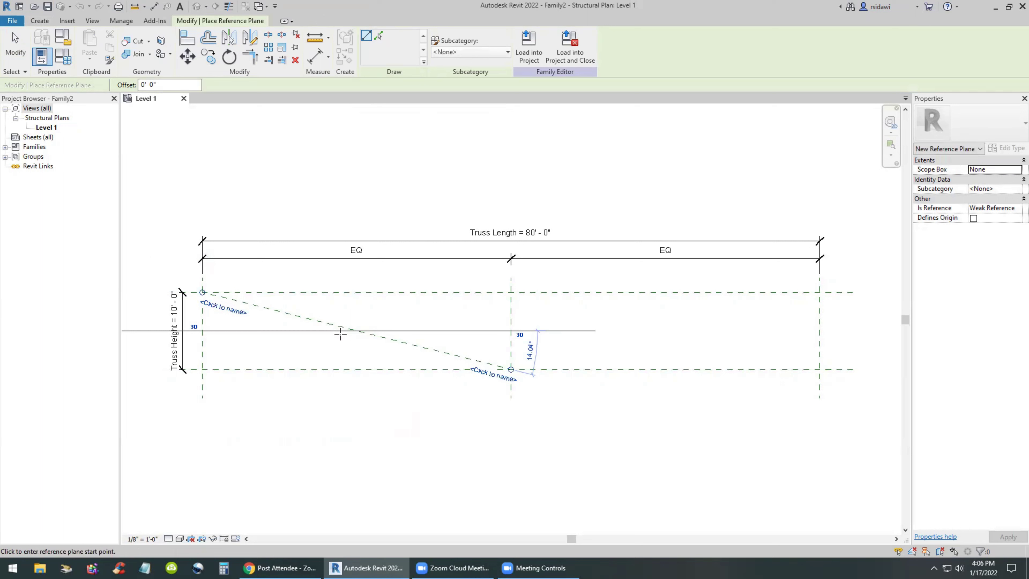
key("Escape")
key("Escape")
left_click(366, 335)
key("Delete")
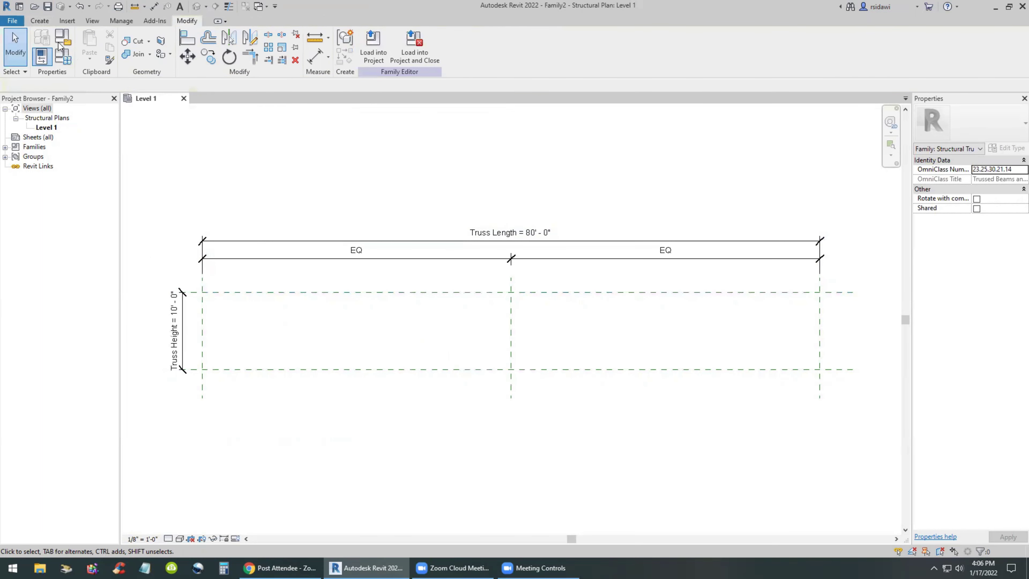
Draw three vertical reference planes between the Left and Center planes, spaced about 8'-6", 9'-0" and 10'-6" going from the Left plane
left_click(39, 22)
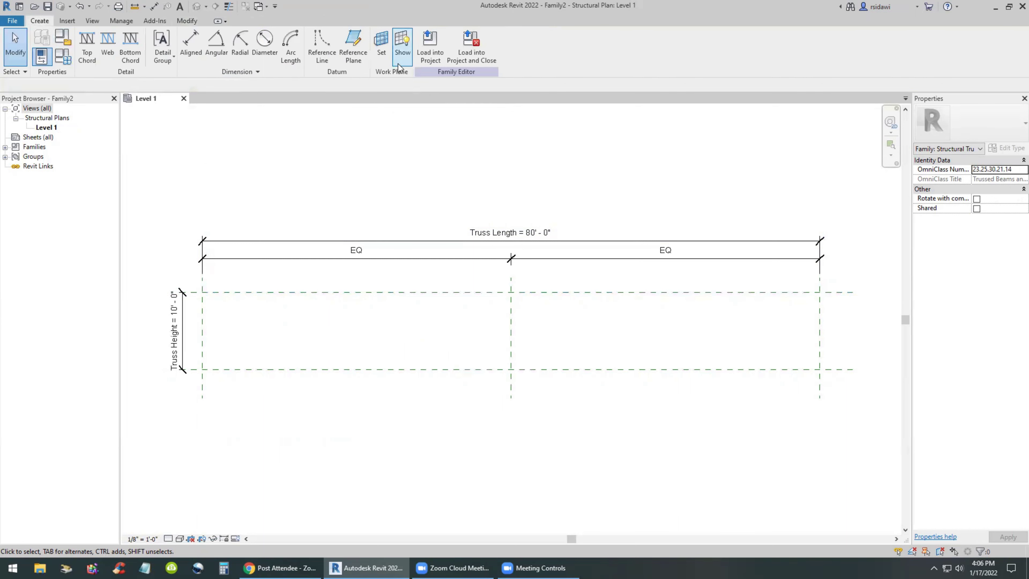
left_click(353, 44)
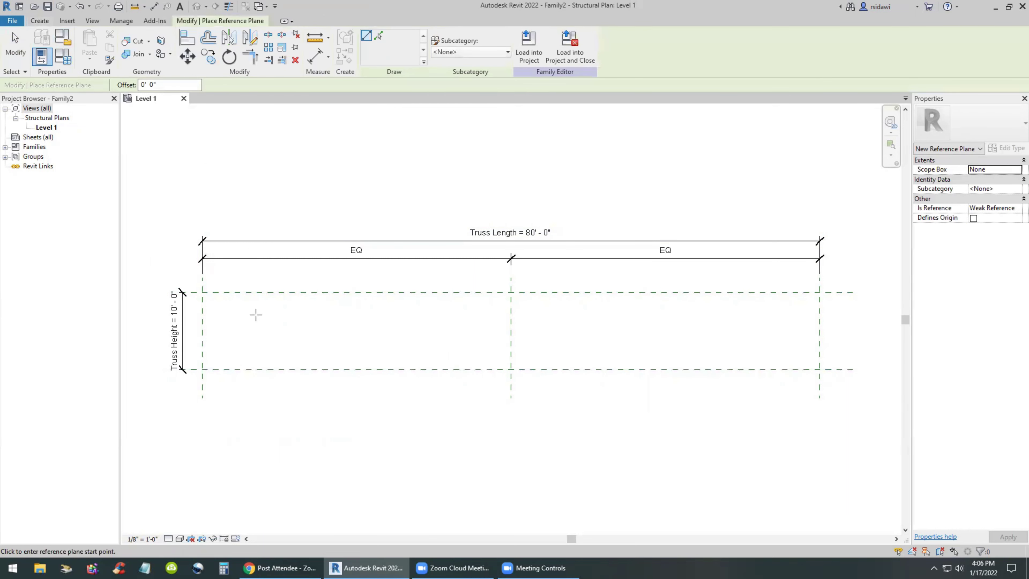
left_click(268, 278)
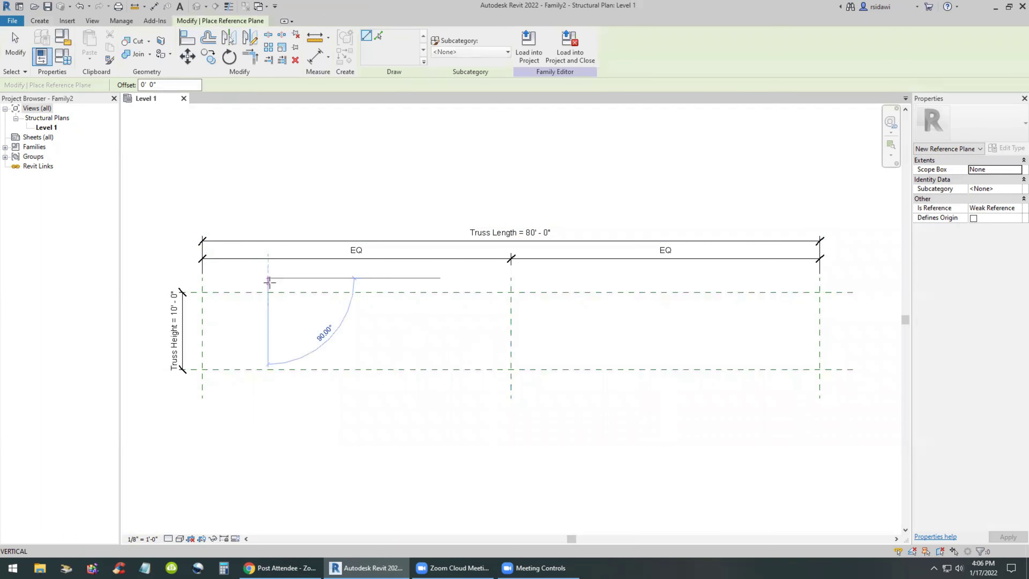
left_click(269, 465)
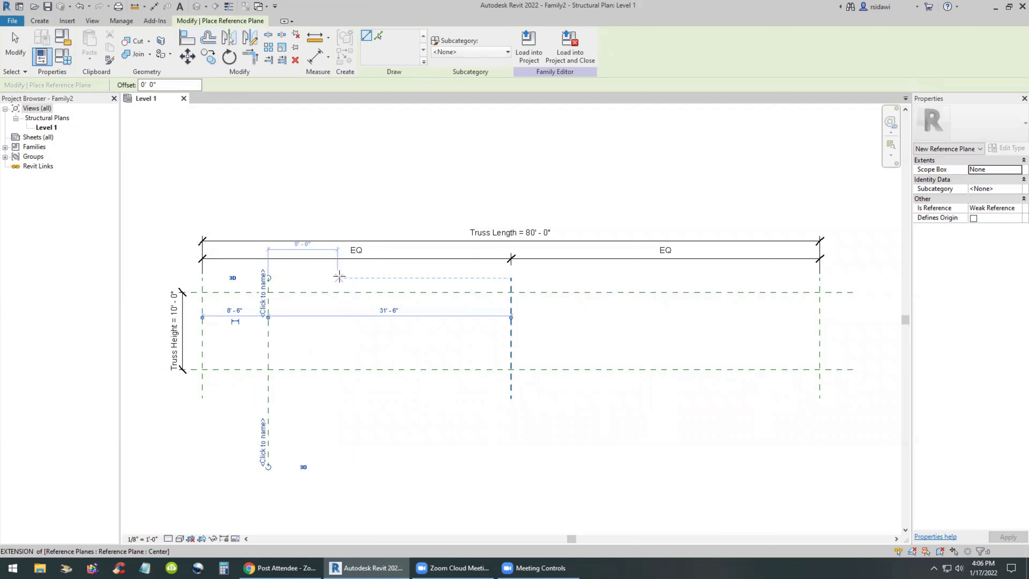
left_click(338, 279)
left_click(337, 466)
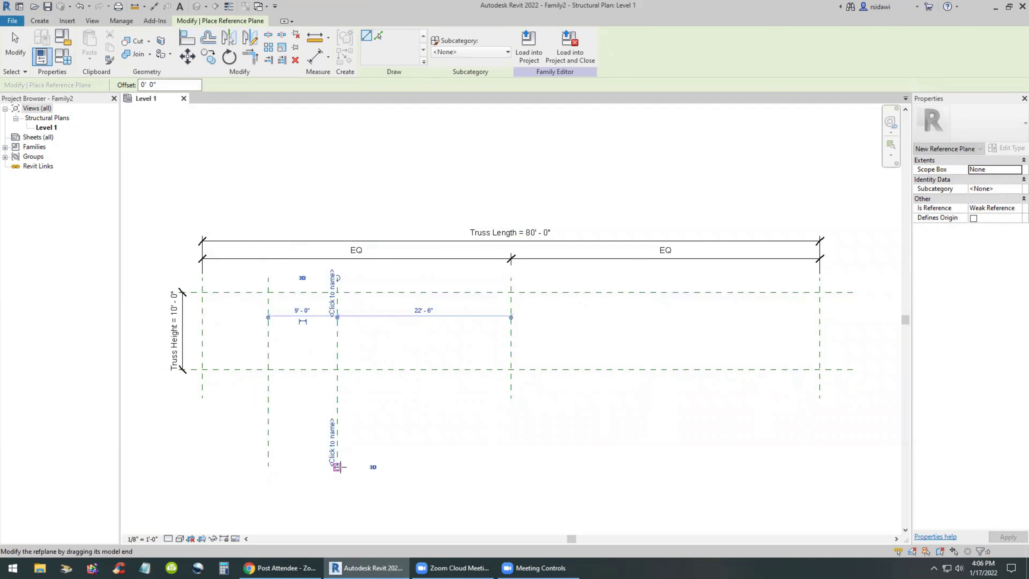
left_click(419, 279)
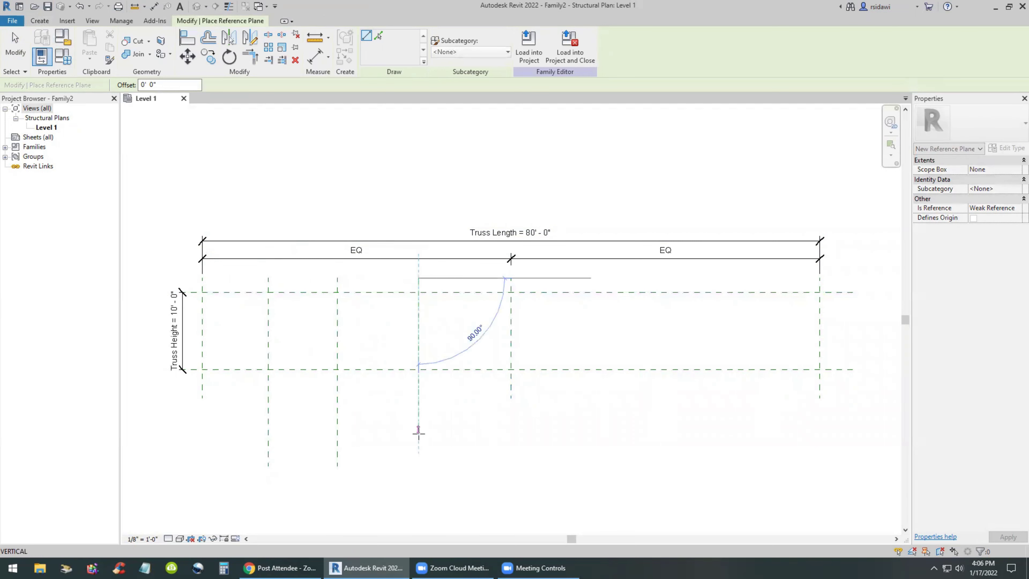
left_click(419, 467)
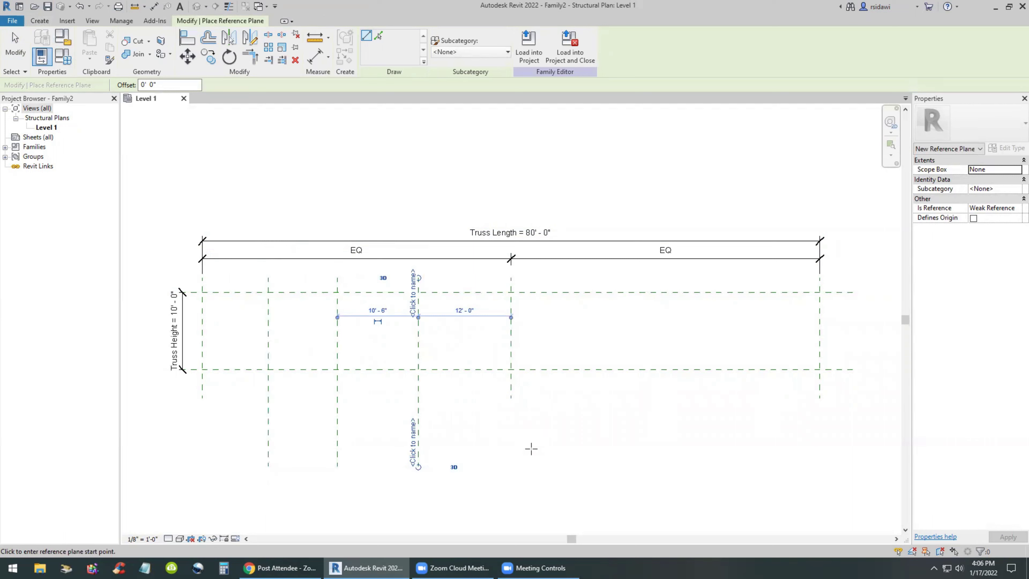
key("Escape")
key("Escape")
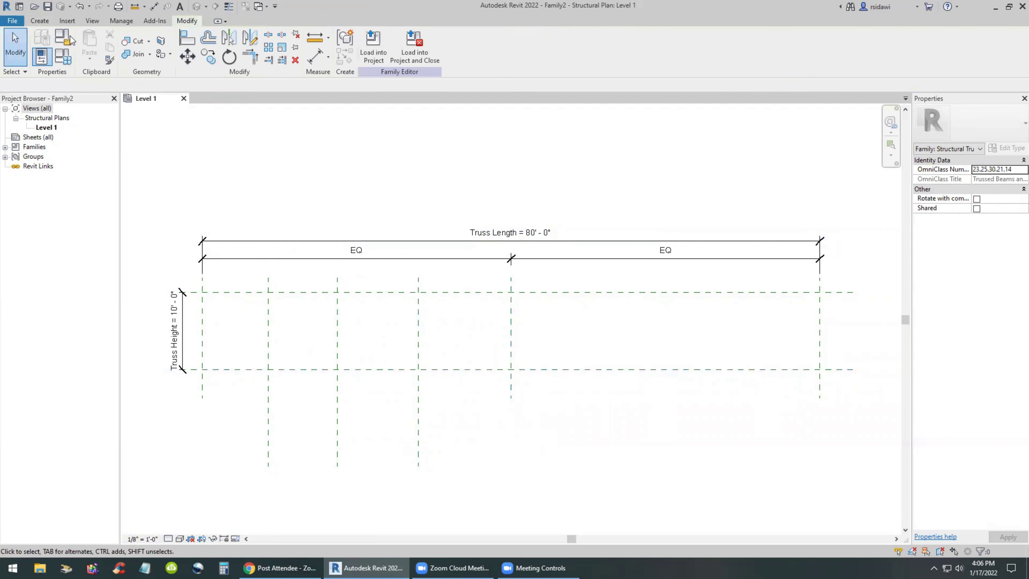
Add an aligned dimension string below the truss through the five vertical planes from Left to Center, and make its segments equal
left_click(39, 24)
left_click(190, 44)
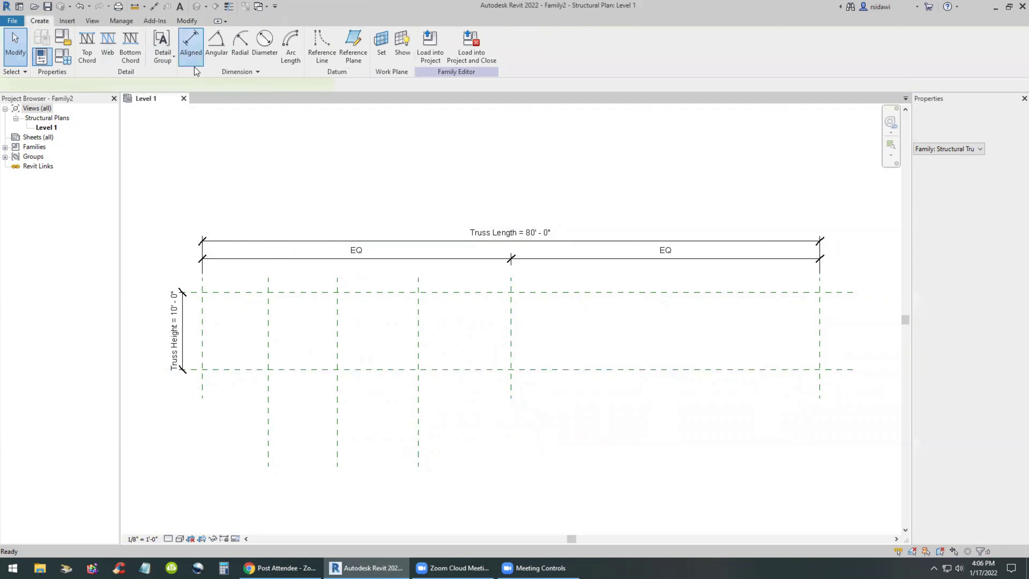
left_click(202, 389)
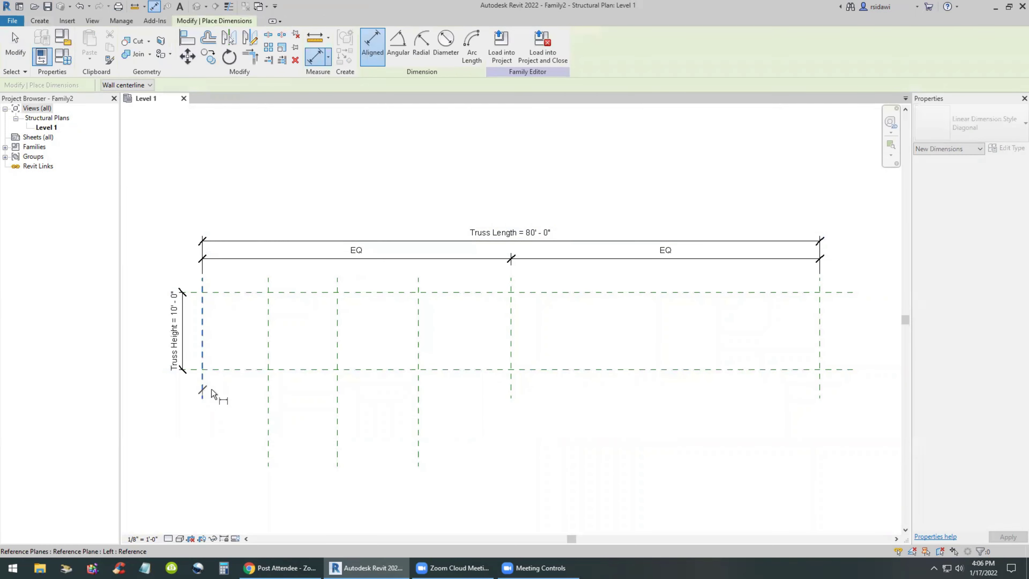
left_click(269, 401)
left_click(338, 409)
left_click(418, 413)
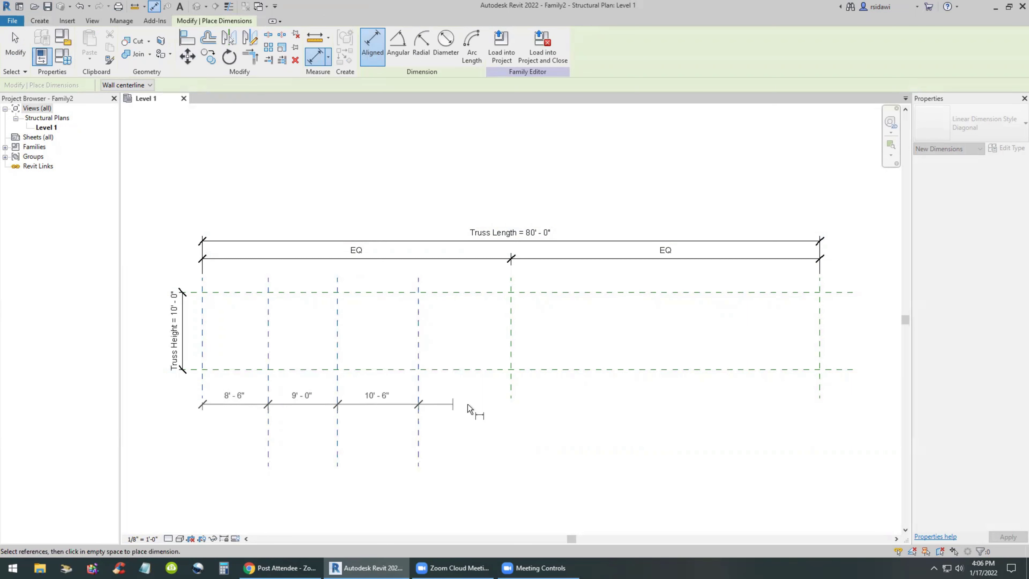
left_click(513, 390)
left_click(465, 436)
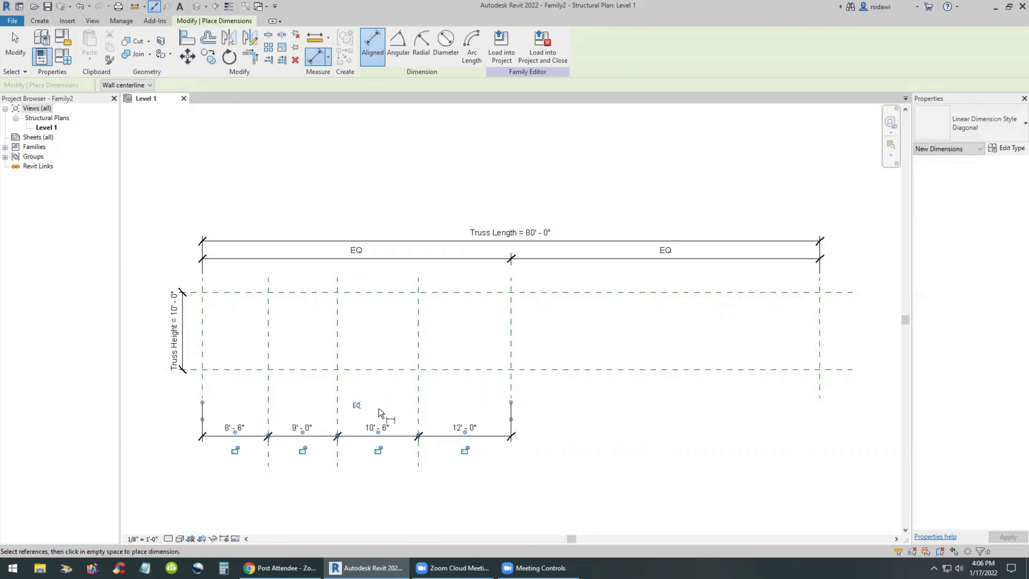
left_click(356, 405)
key("Escape")
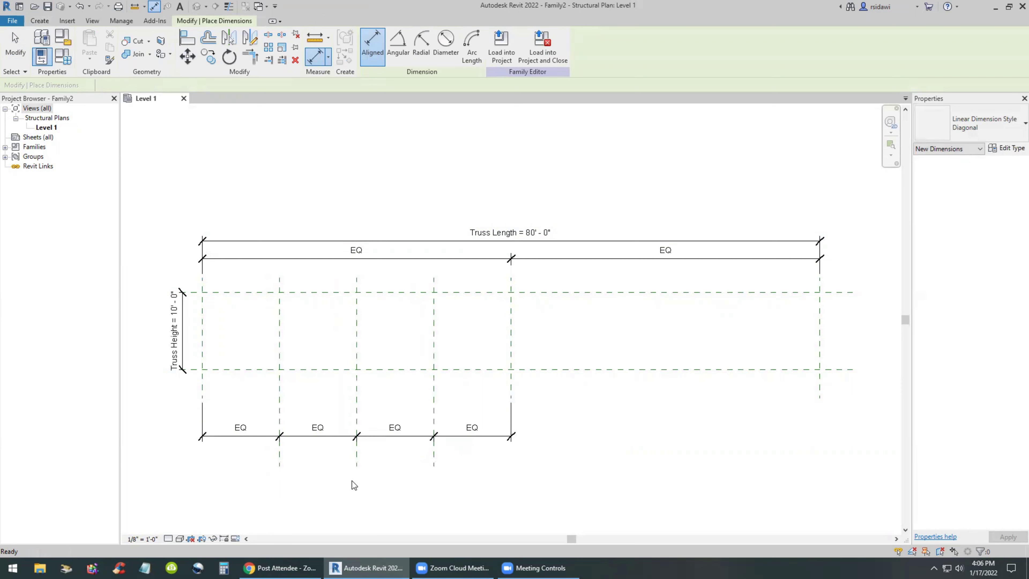
Mirror copies of the three intermediate reference planes about the Center plane and delete the equality dimension copied with them
left_click_drag(465, 325, 258, 324)
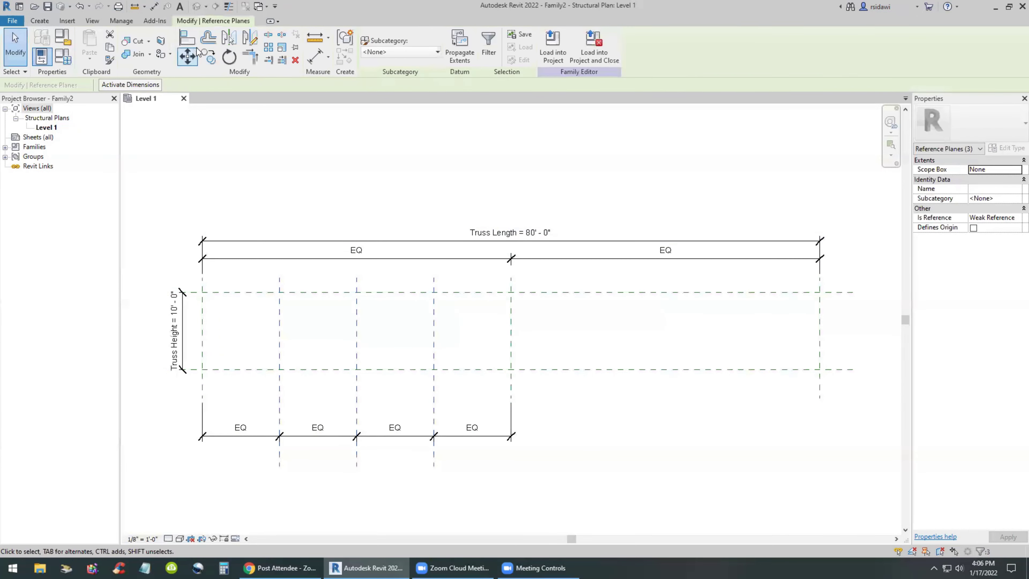
left_click(229, 38)
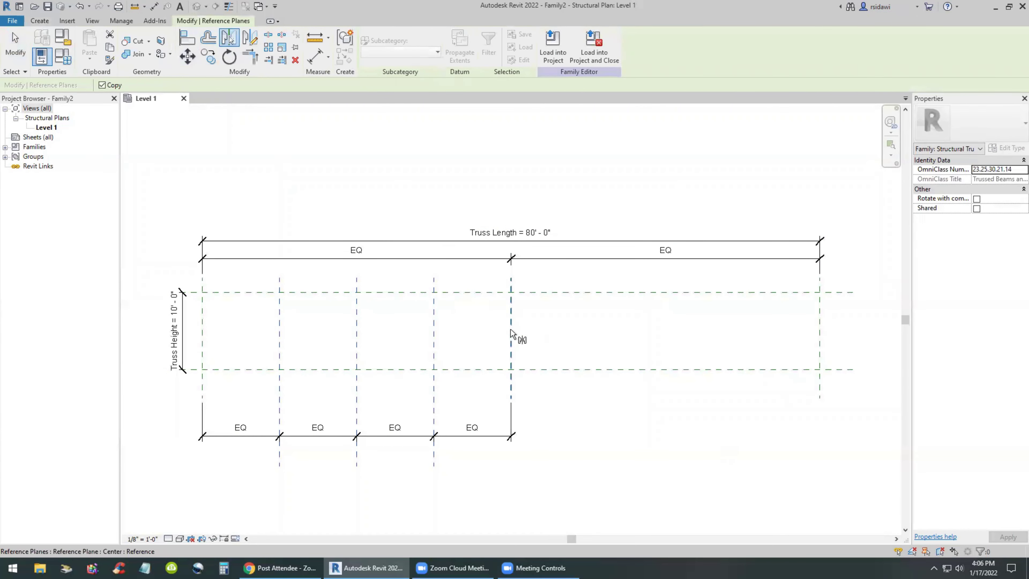
left_click(512, 335)
left_click(632, 493)
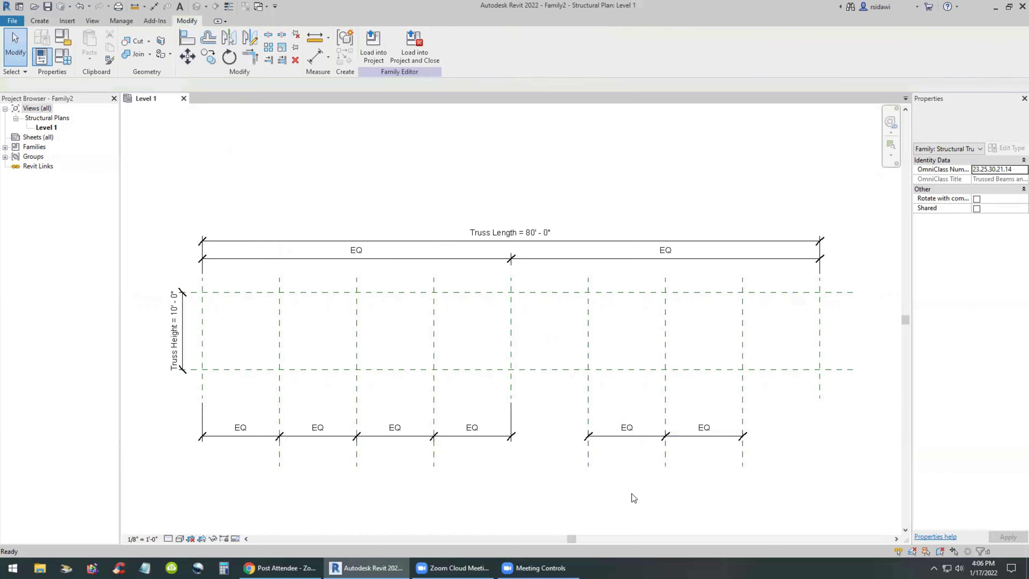
left_click(631, 440)
key("Delete")
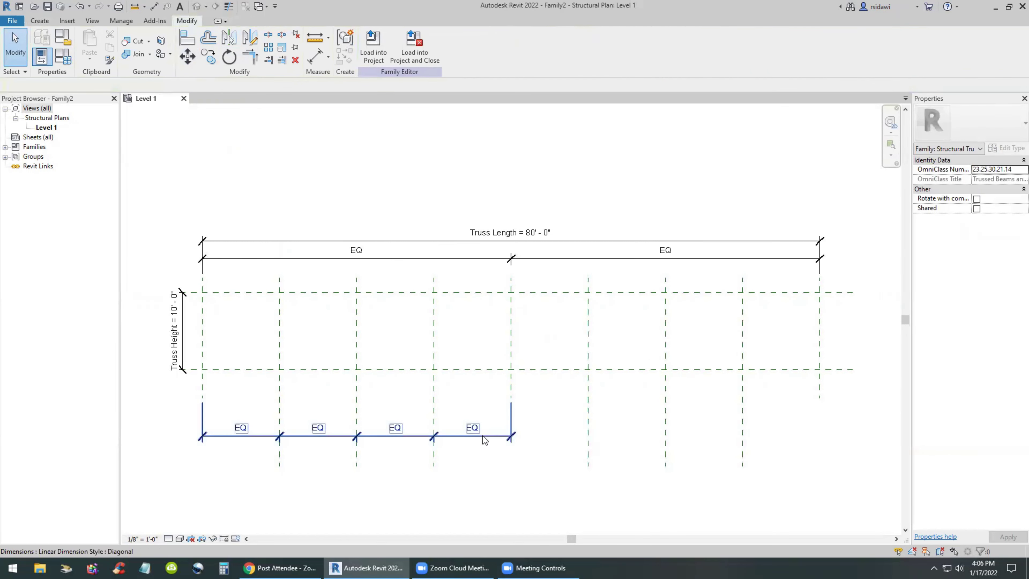
Extend the lower equality dimension with witness lines on the three mirrored reference planes and the Right plane
left_click(483, 436)
left_click(502, 54)
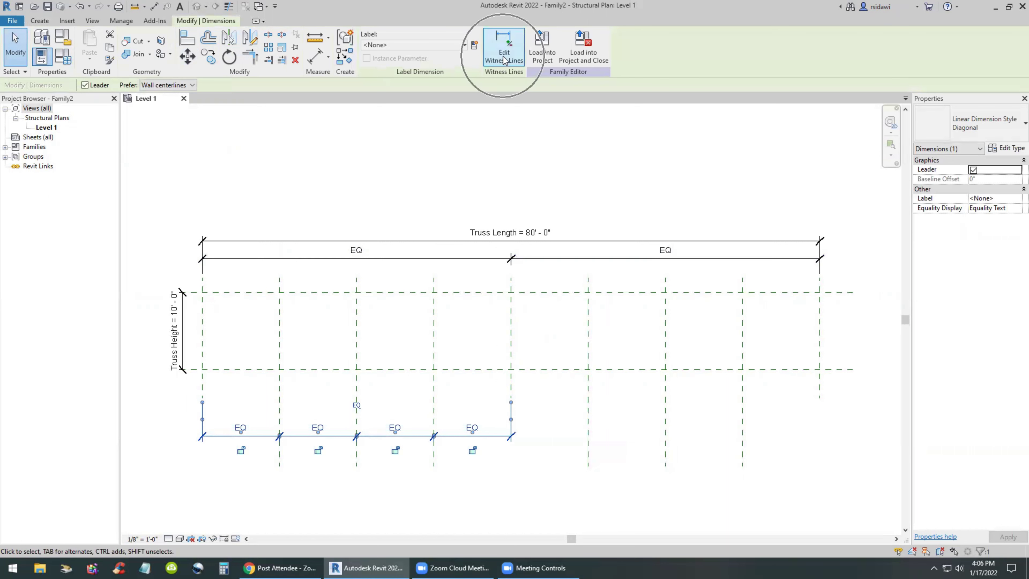
left_click(589, 429)
left_click(665, 430)
left_click(742, 430)
left_click(820, 392)
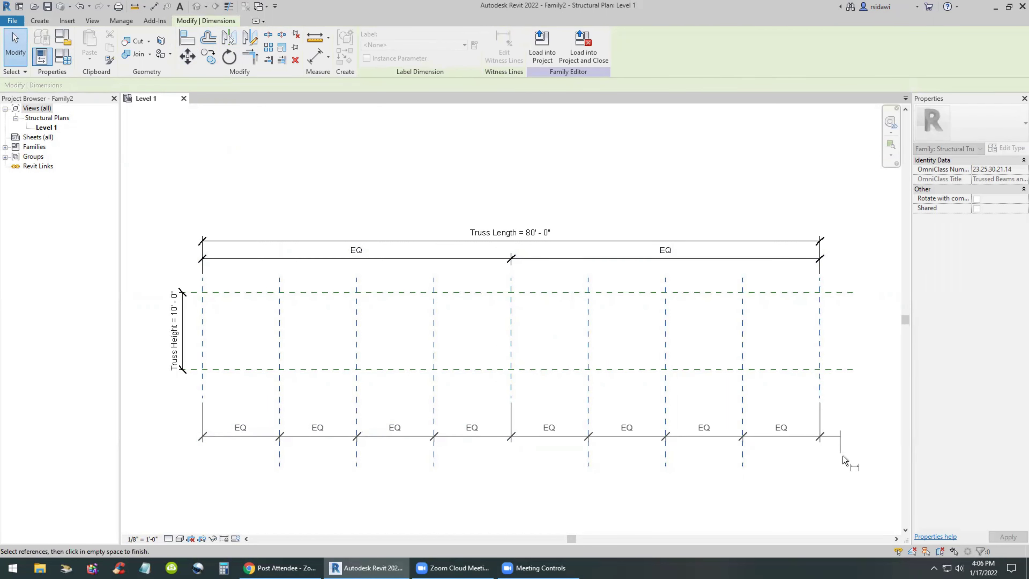
left_click(845, 466)
left_click(713, 506)
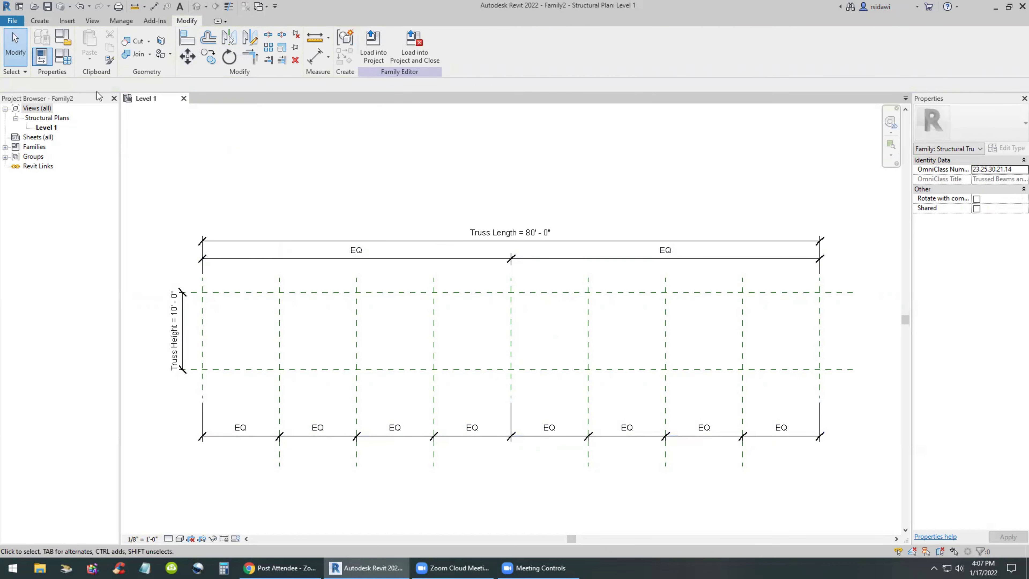
Draw a top chord line along the Top reference plane from the Left plane to the Right plane
left_click(40, 21)
left_click(87, 41)
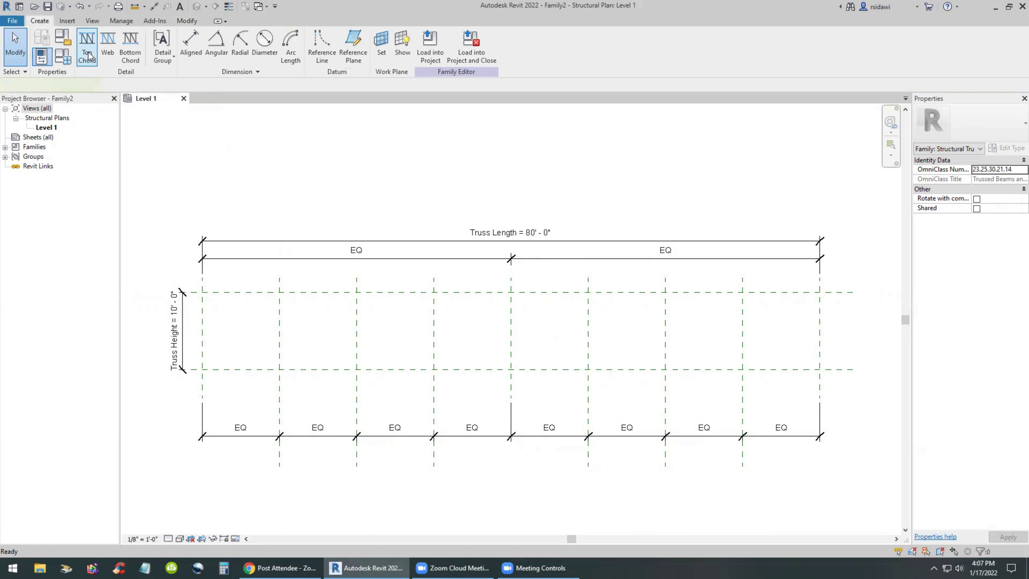
left_click(203, 292)
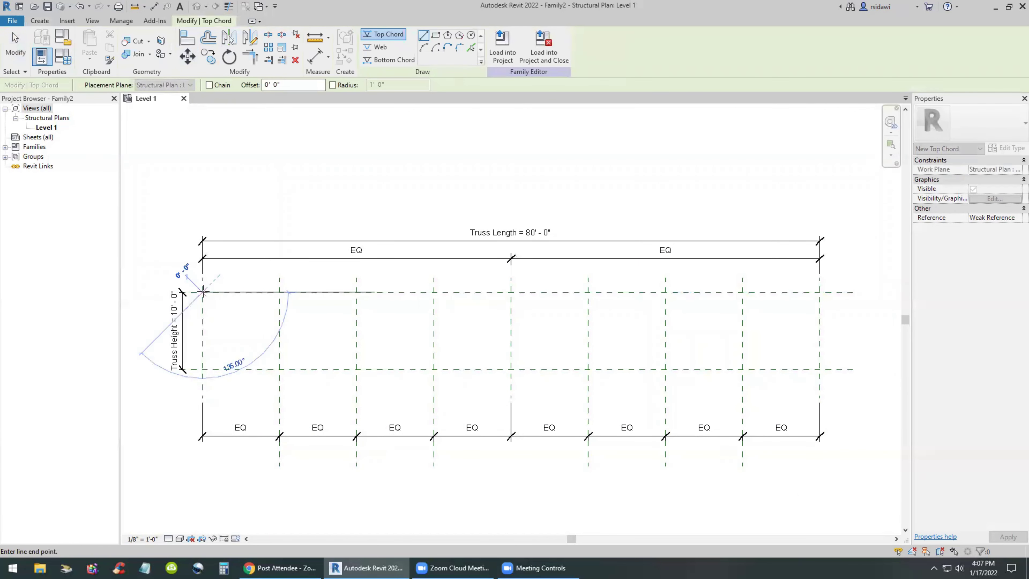
left_click(820, 292)
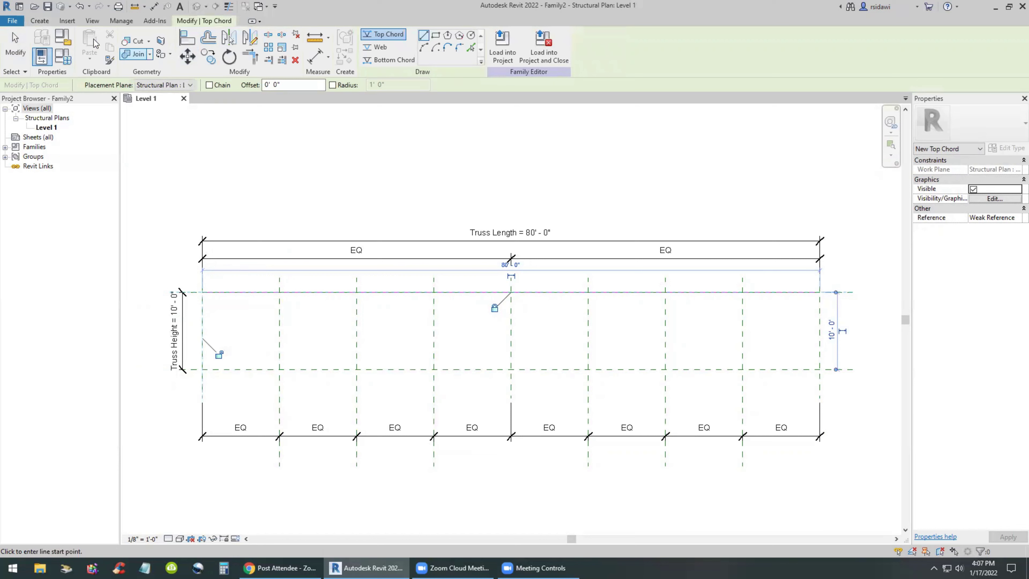
Draw a bottom chord line along the lower horizontal reference plane from the Left plane to the Right plane
left_click(38, 20)
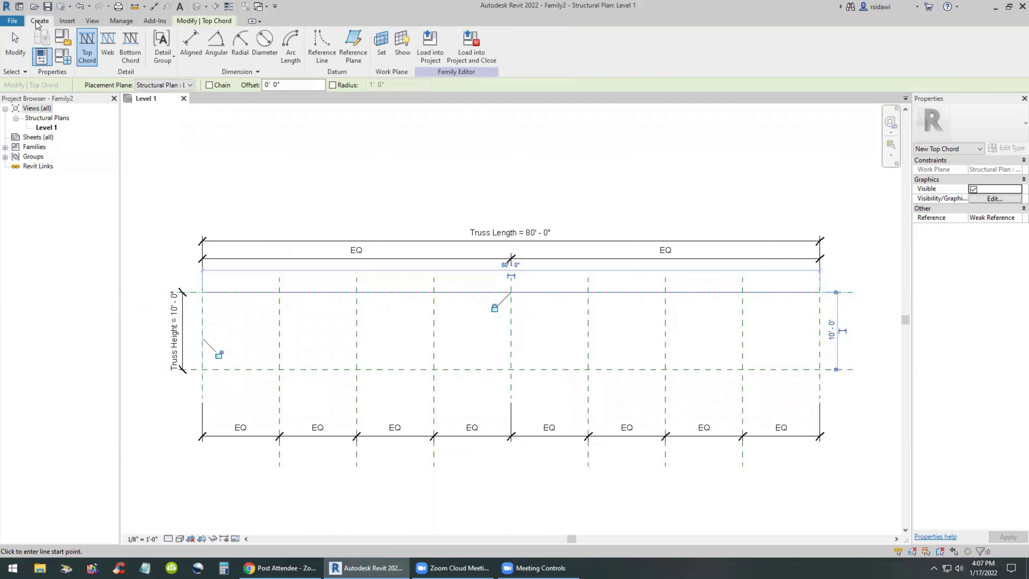
left_click(130, 47)
left_click(201, 370)
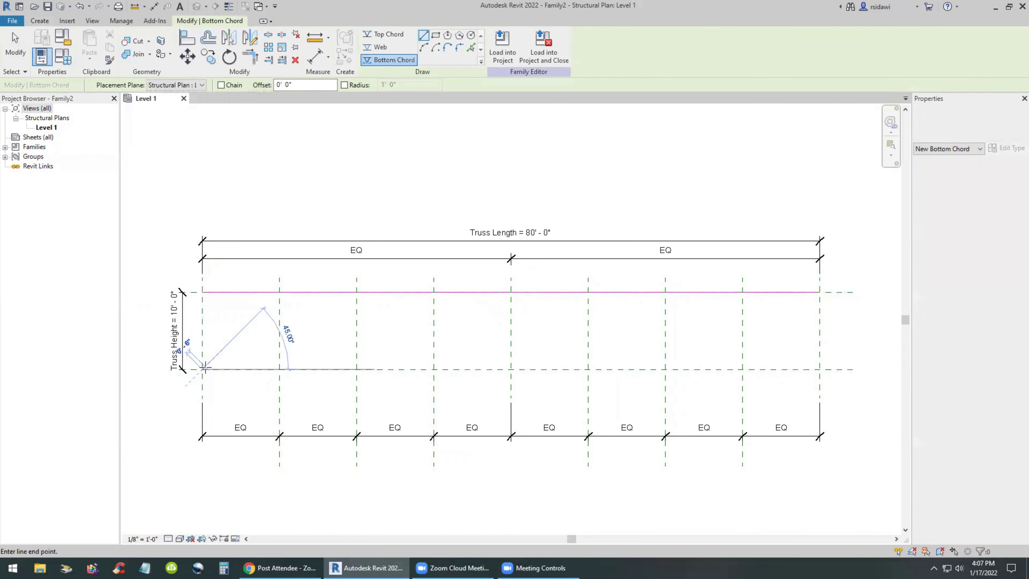
left_click(819, 369)
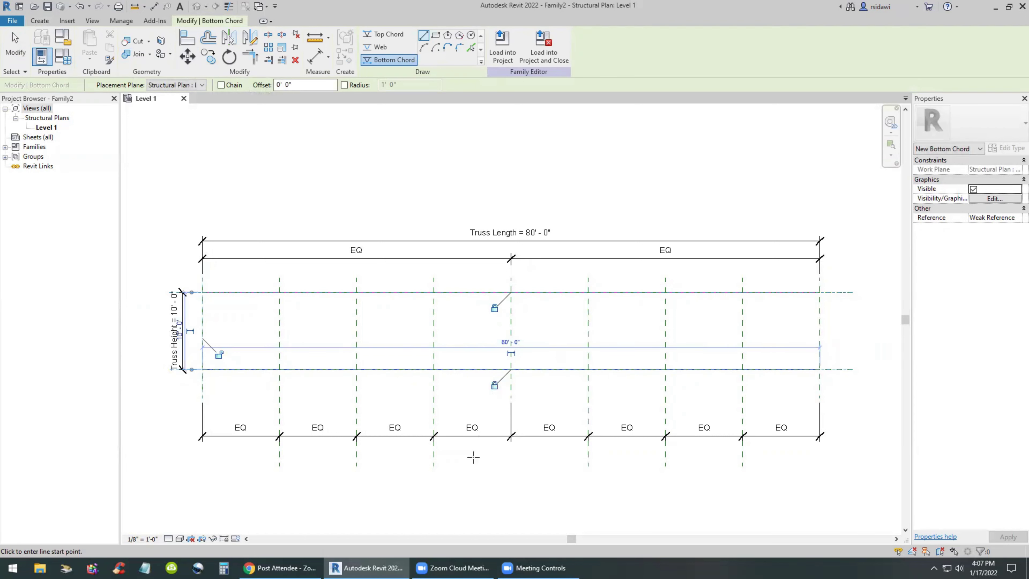
key("Escape")
key("Escape")
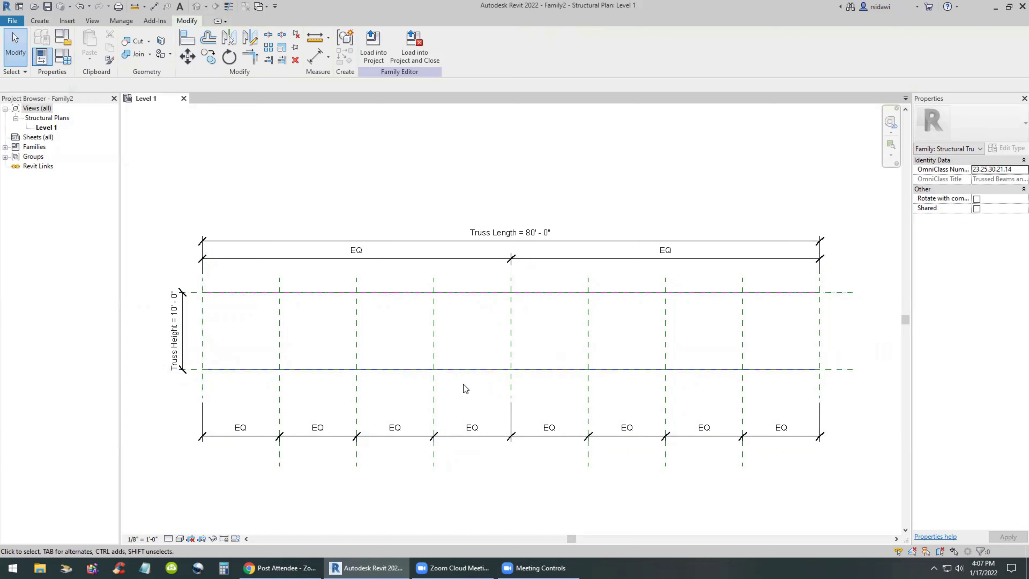
left_click_drag(191, 273, 842, 389)
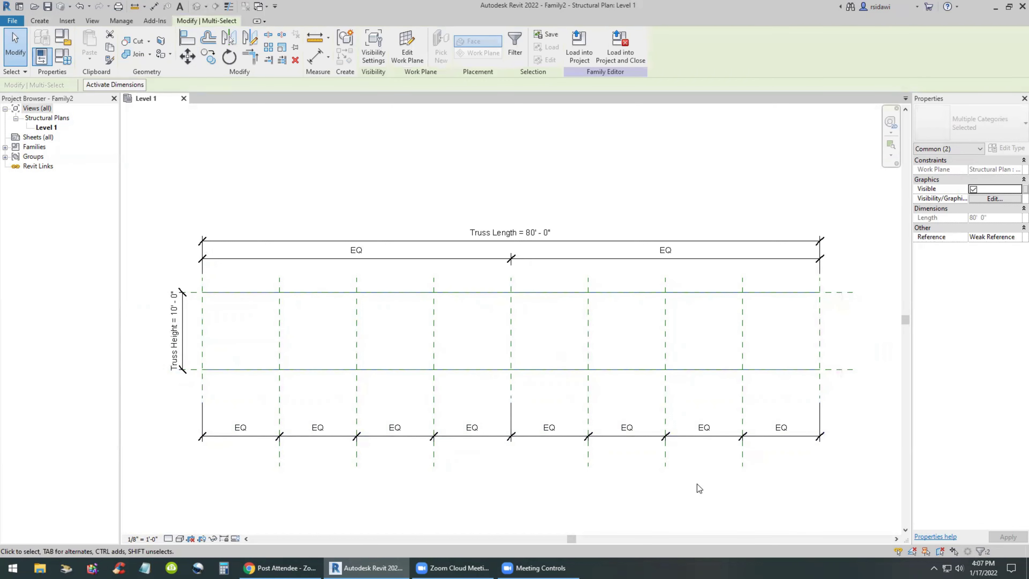
left_click(688, 495)
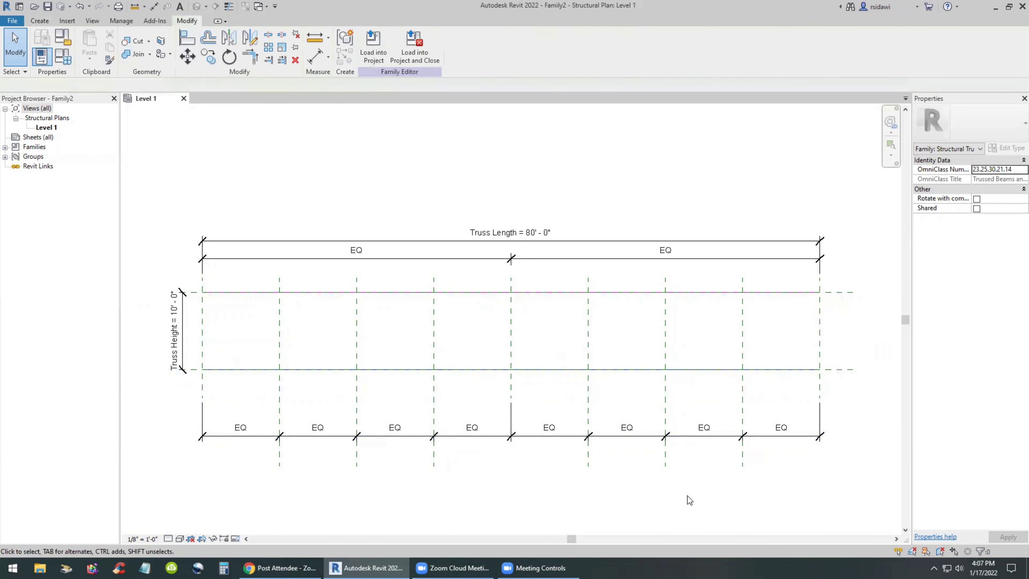
Draw a vertical web line along the Left reference plane from the top chord down to the bottom chord
left_click(45, 23)
left_click(107, 45)
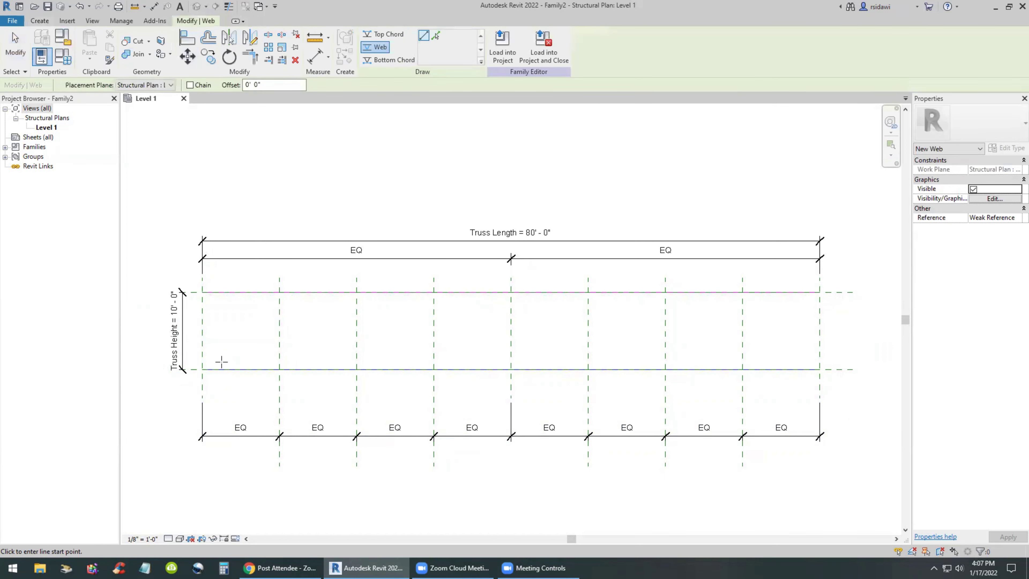
left_click(202, 292)
left_click(202, 368)
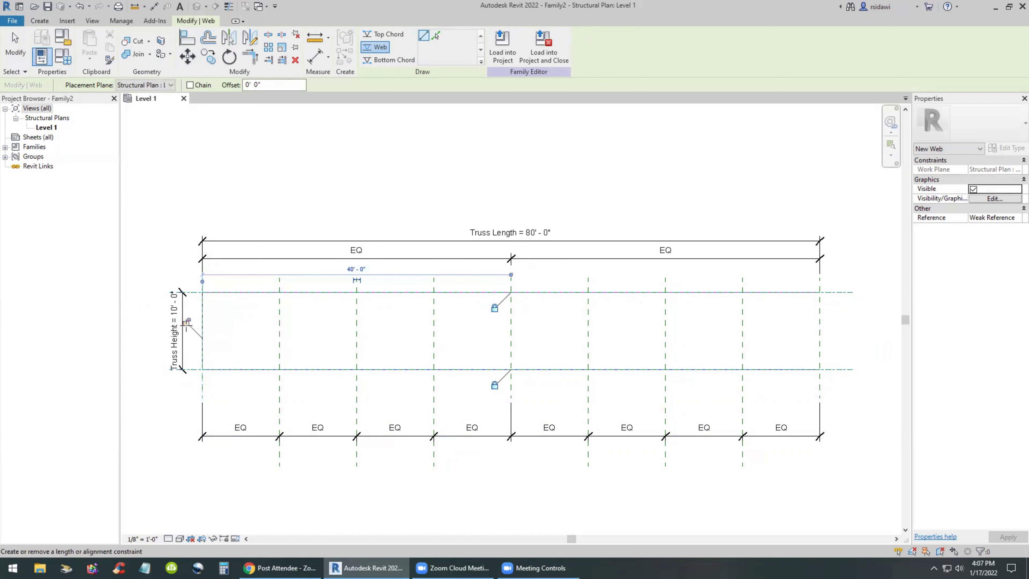
Draw vertical web lines between the top and bottom chords on the three reference planes left of center and on the center plane
left_click(280, 292)
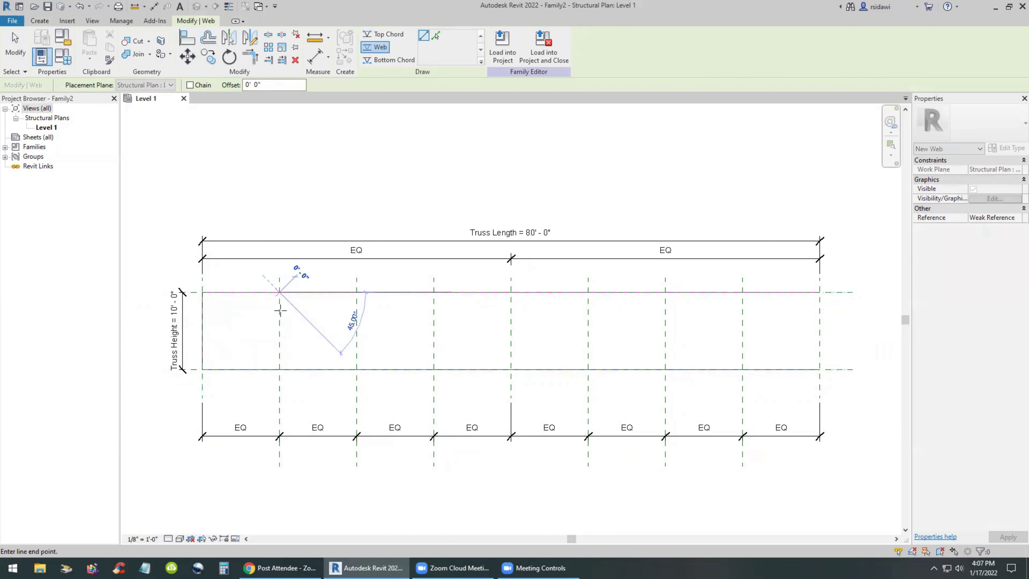
left_click(279, 369)
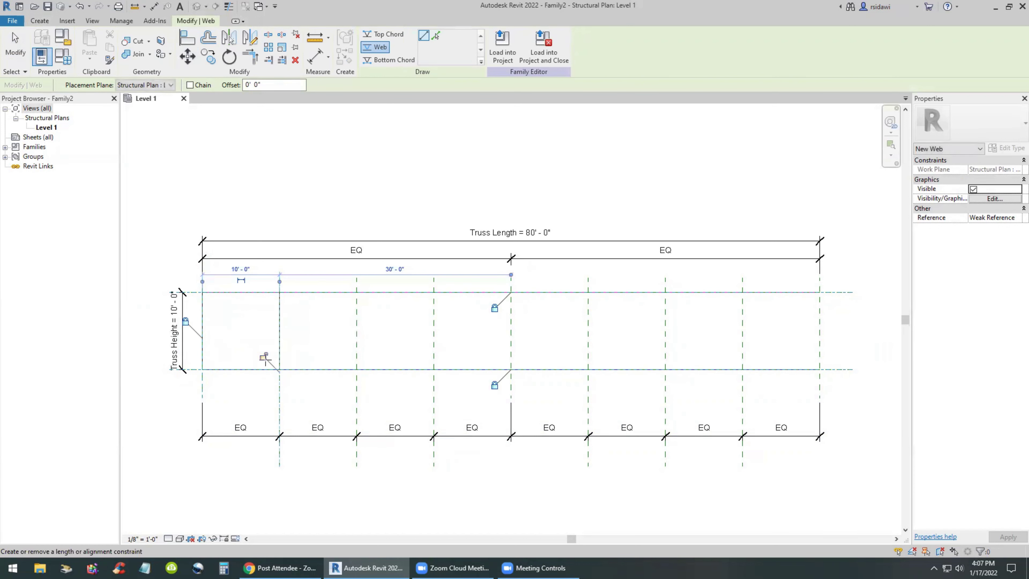
left_click(356, 292)
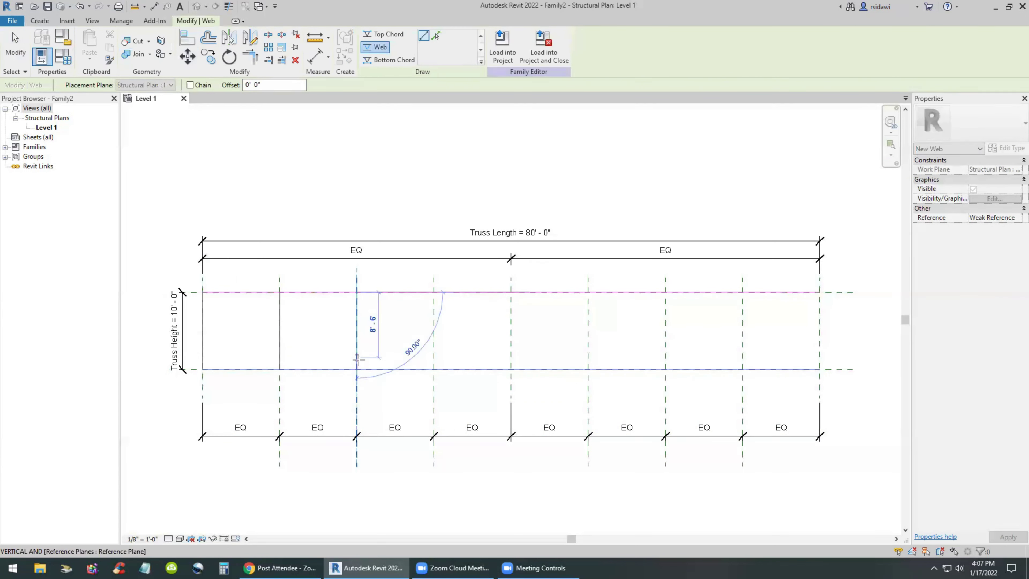
left_click(356, 369)
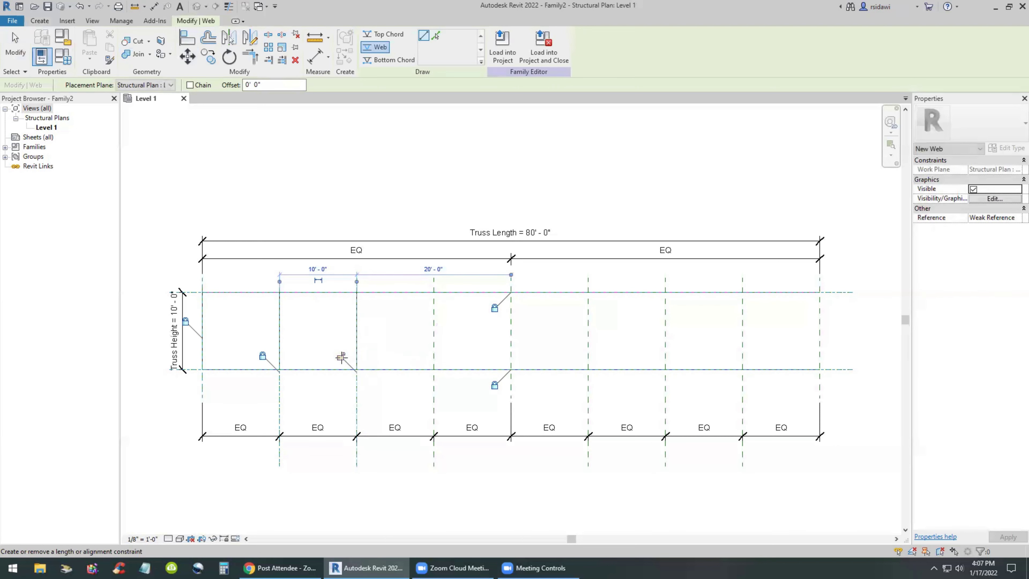
left_click(434, 292)
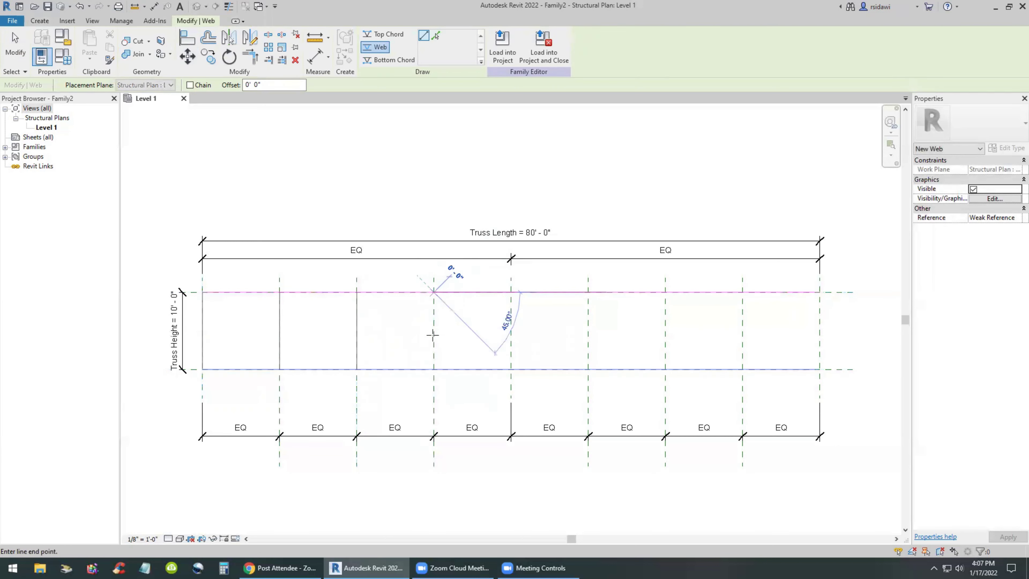
left_click(434, 369)
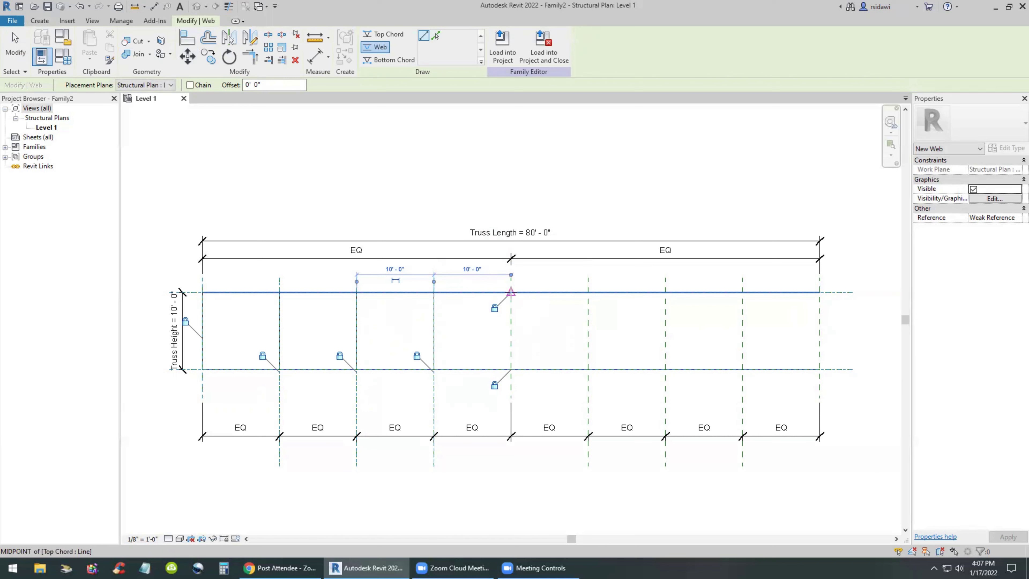
left_click(511, 292)
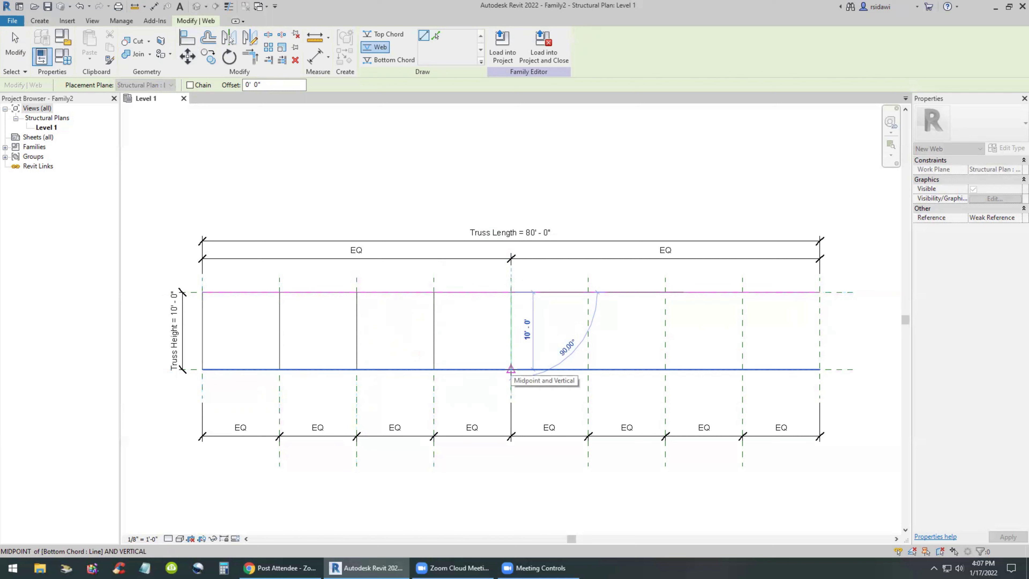
left_click(511, 369)
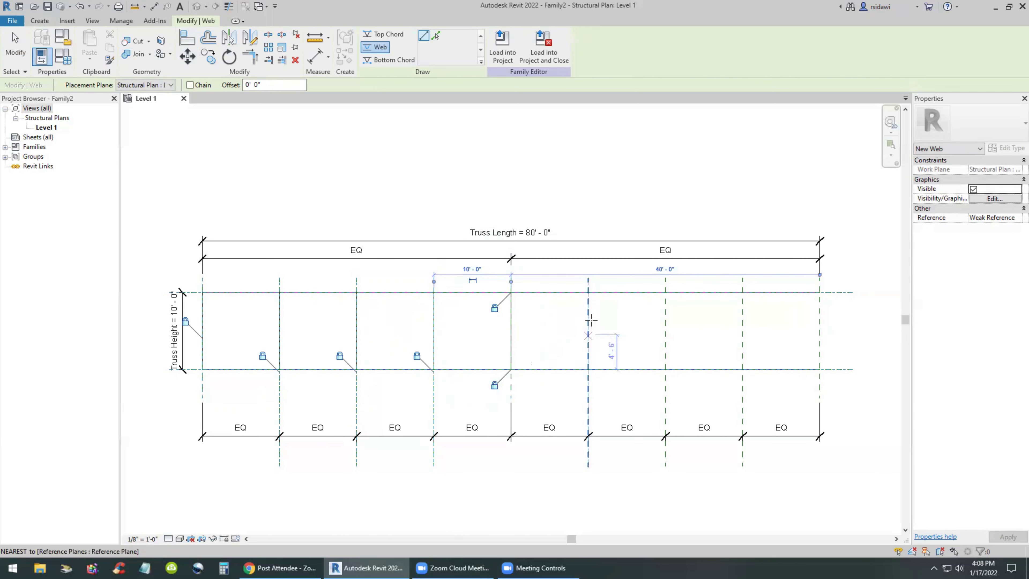
Draw vertical web lines between the chords on the three reference planes right of center and on the Right plane
left_click(588, 369)
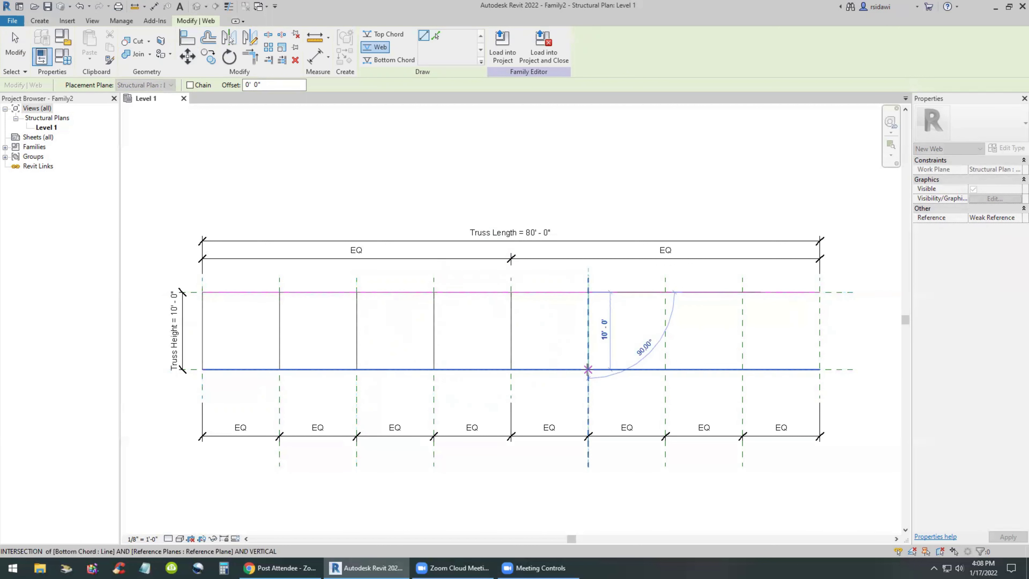
left_click(589, 292)
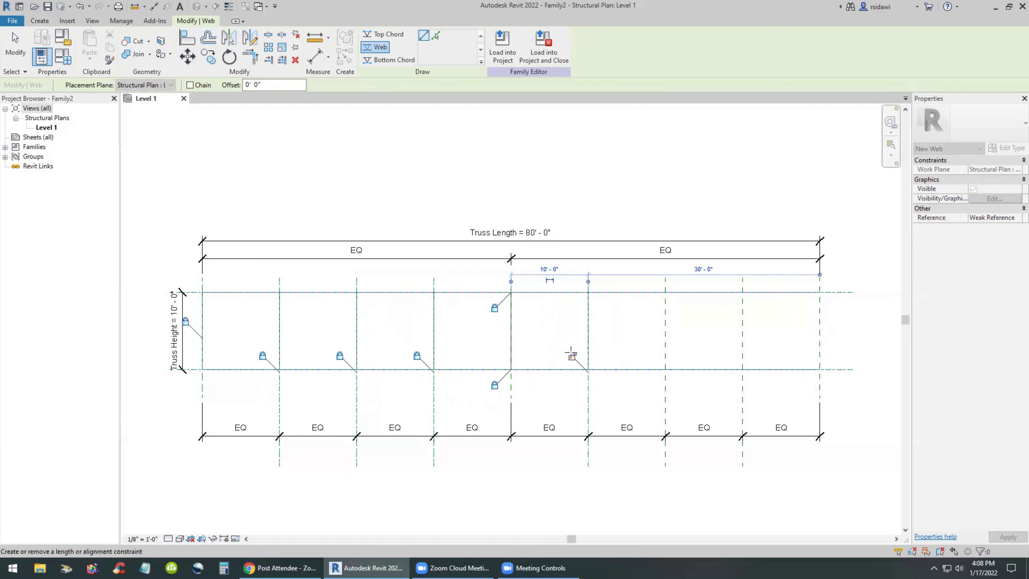
left_click(665, 292)
left_click(665, 369)
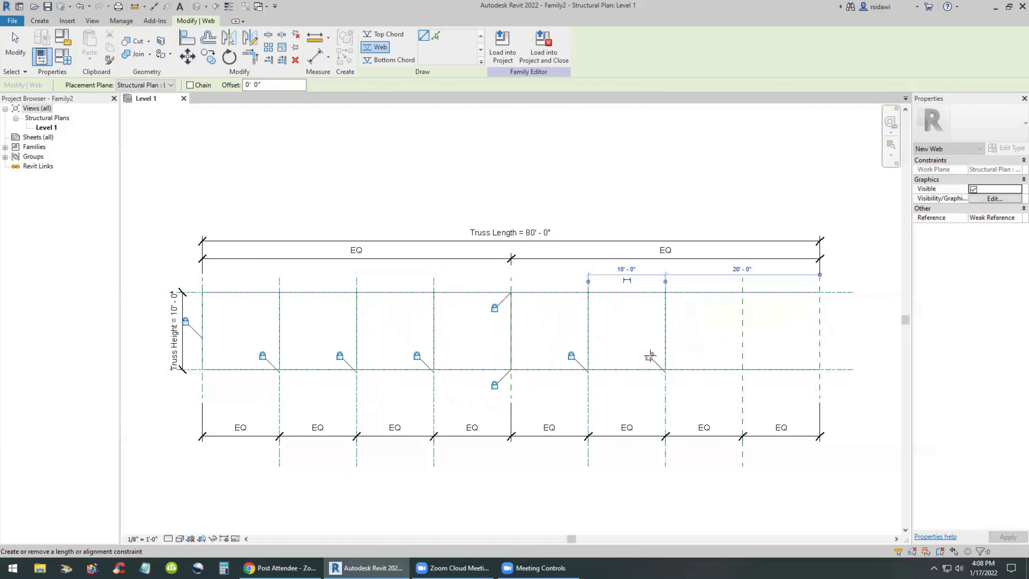
left_click(743, 291)
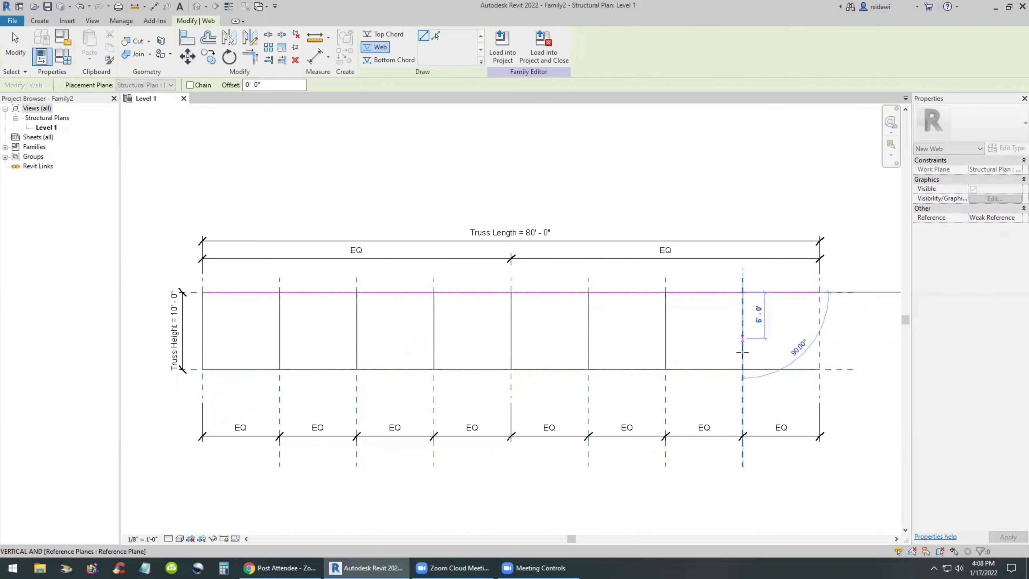
left_click(743, 369)
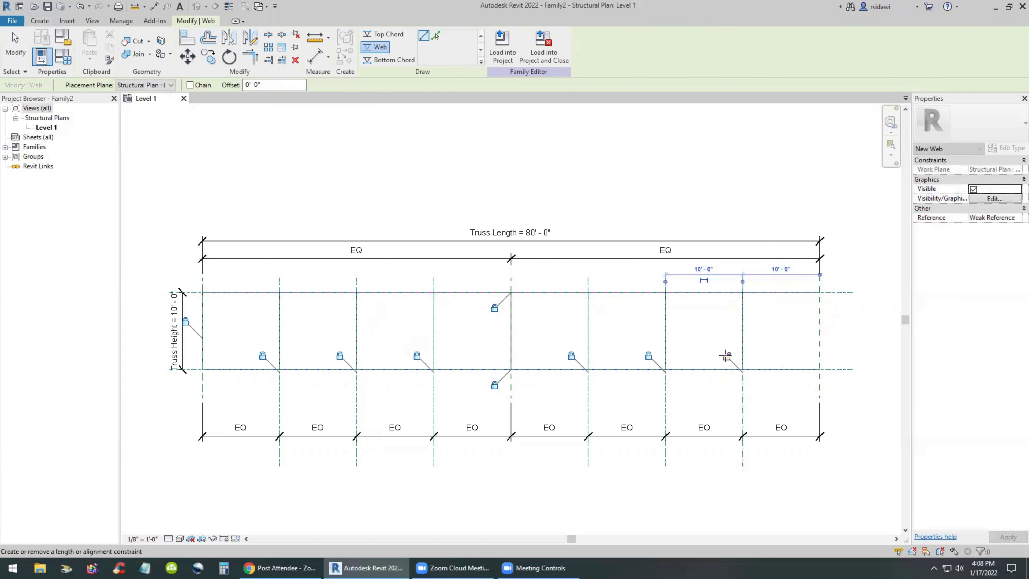
left_click(819, 292)
left_click(819, 369)
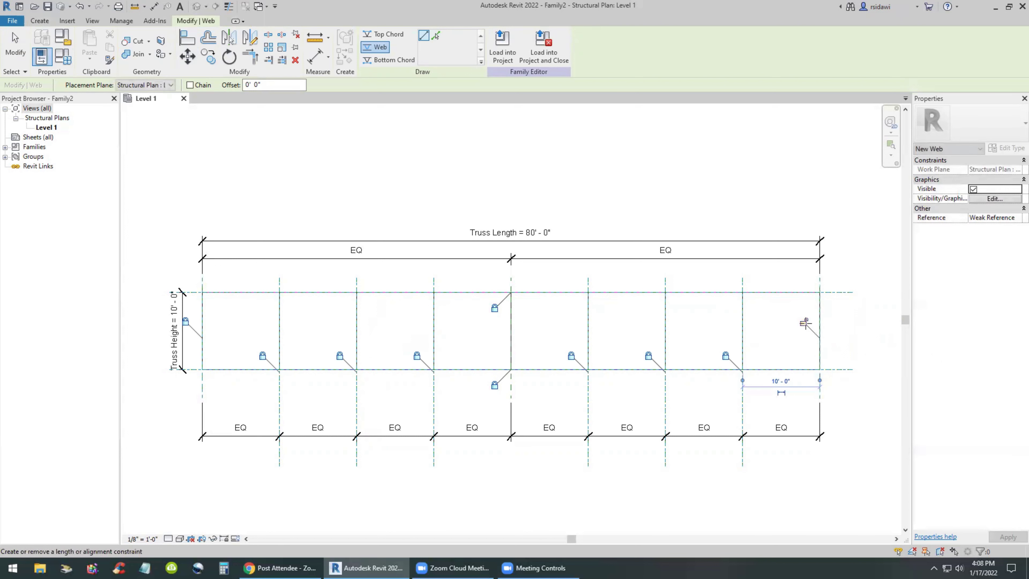
key("Escape")
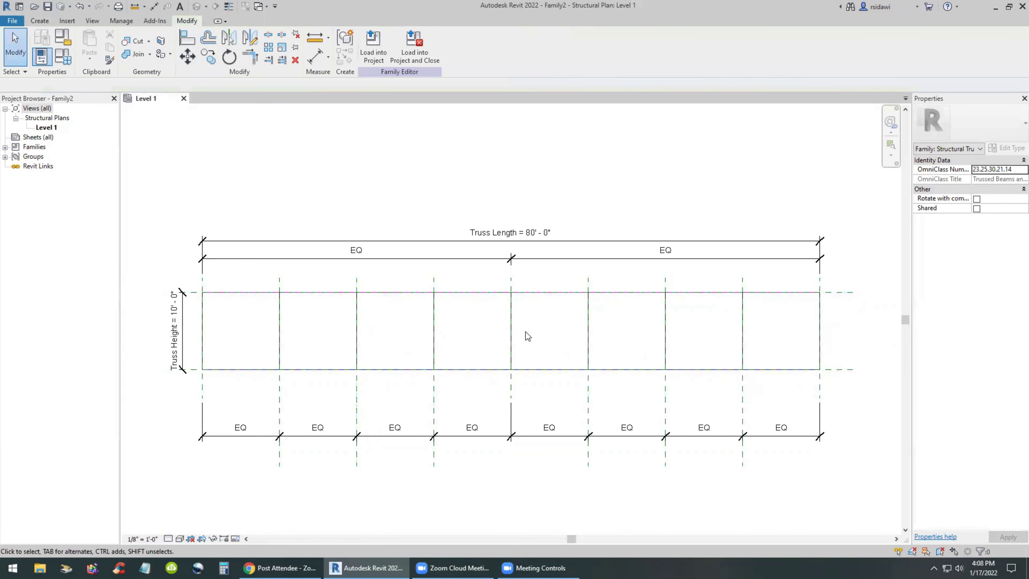
Align the middle vertical web with the center reference plane and lock the alignment
left_click(187, 37)
left_click(511, 394)
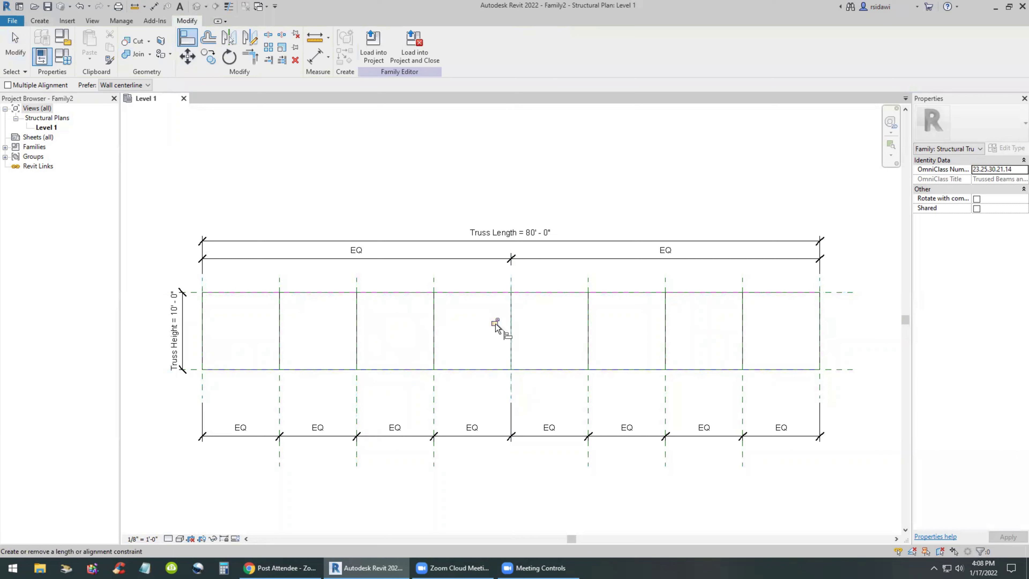
key("Escape")
key("Escape")
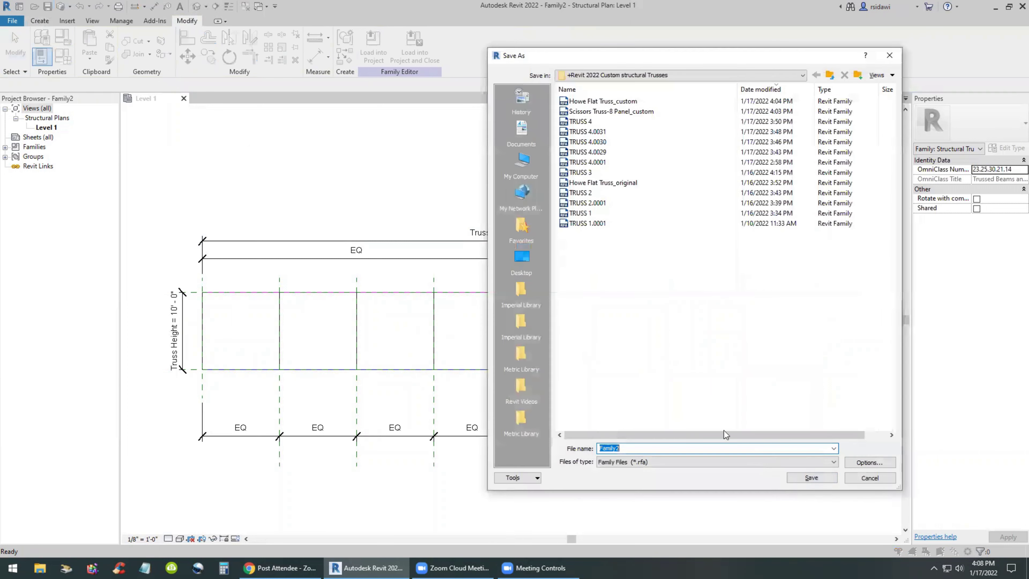
Save the truss family as TRUSS 5 in the +Revit 2022 Custom structural Trusses folder
left_click(583, 121)
left_click(625, 451)
left_click_drag(619, 448, 688, 450)
type("5")
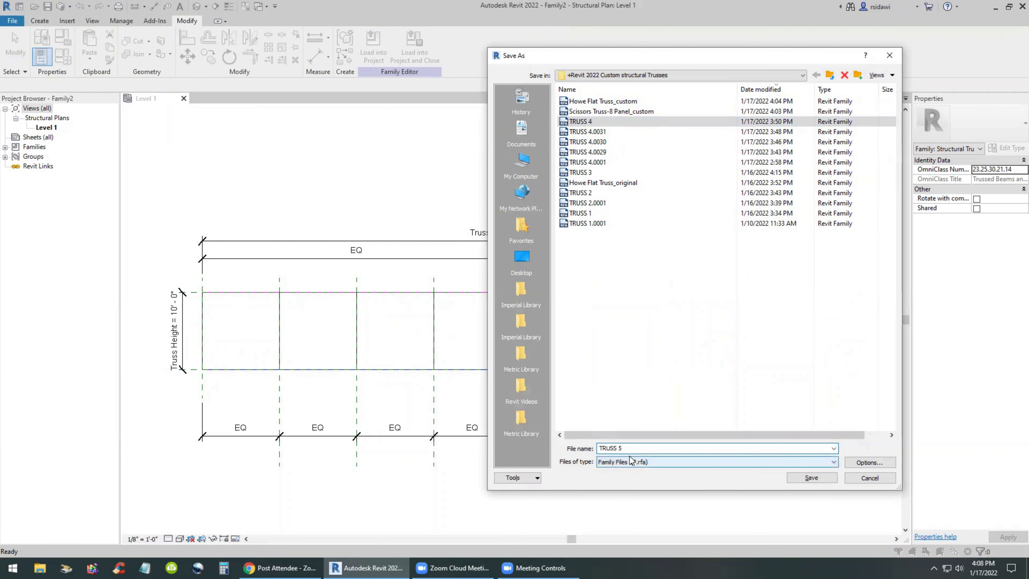
left_click(811, 478)
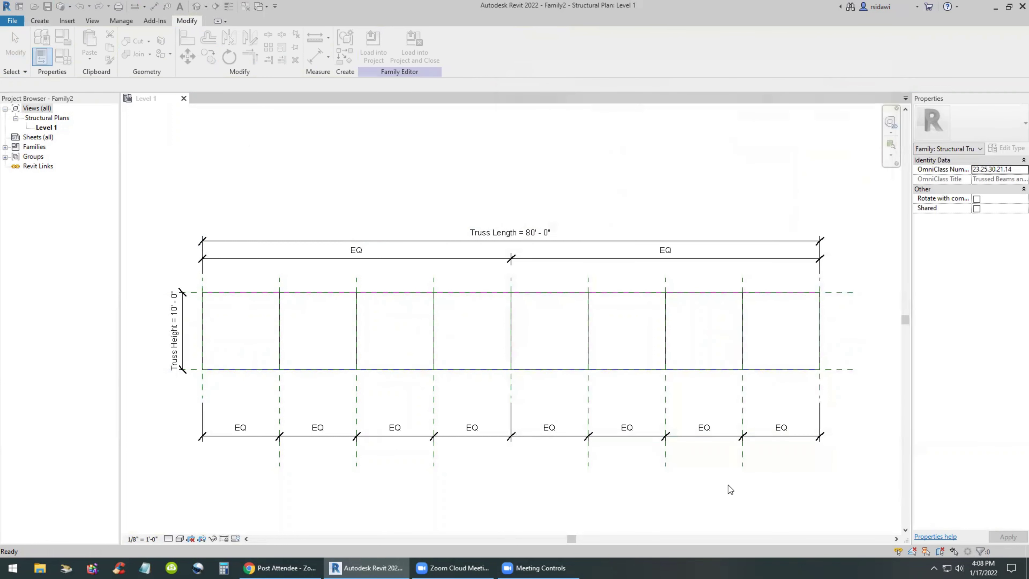
Create a new project from the Imperial-Structural Template
left_click(12, 21)
mouse_move(65, 65)
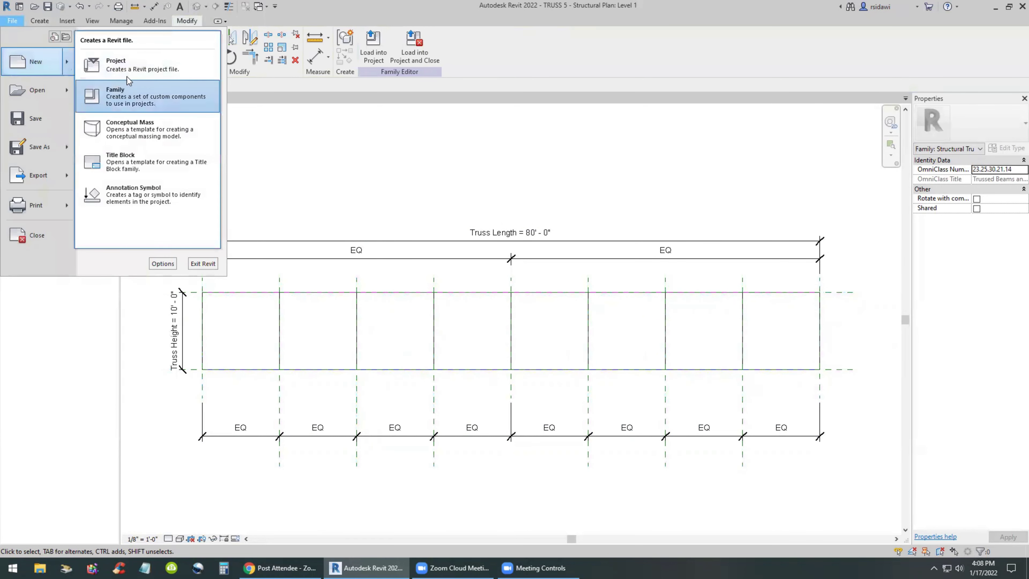
left_click(113, 66)
left_click(485, 264)
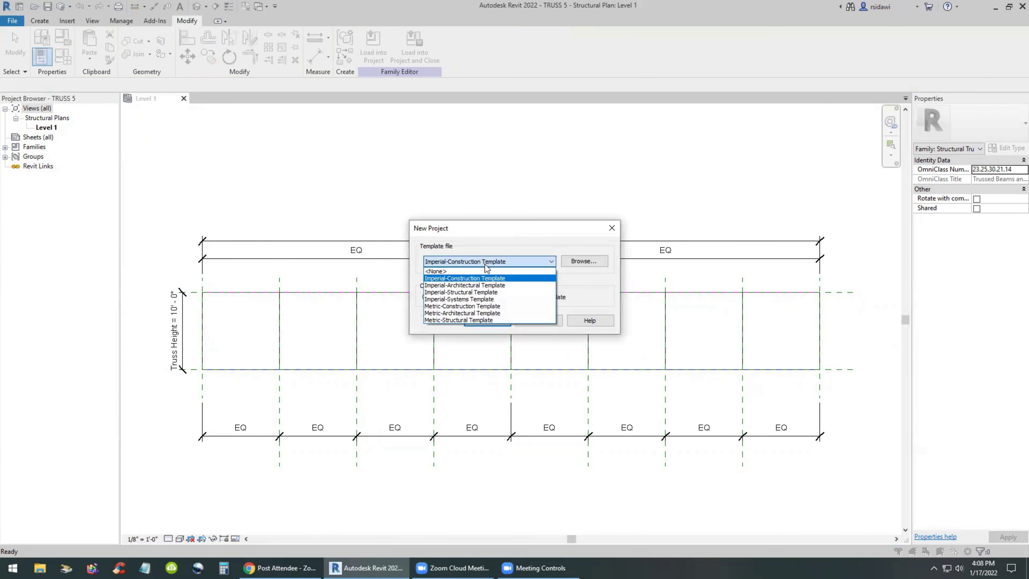
left_click(478, 294)
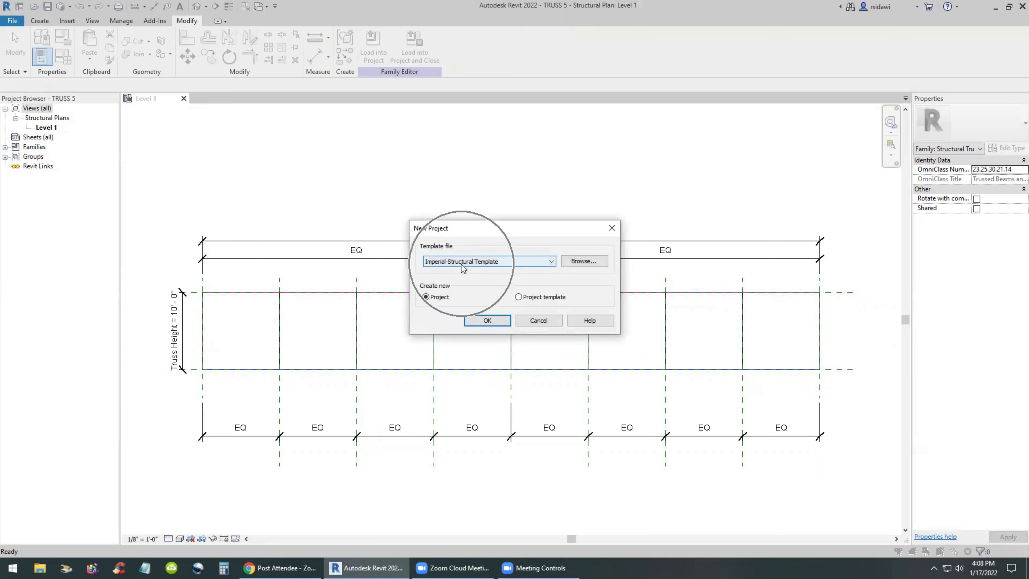
left_click(491, 321)
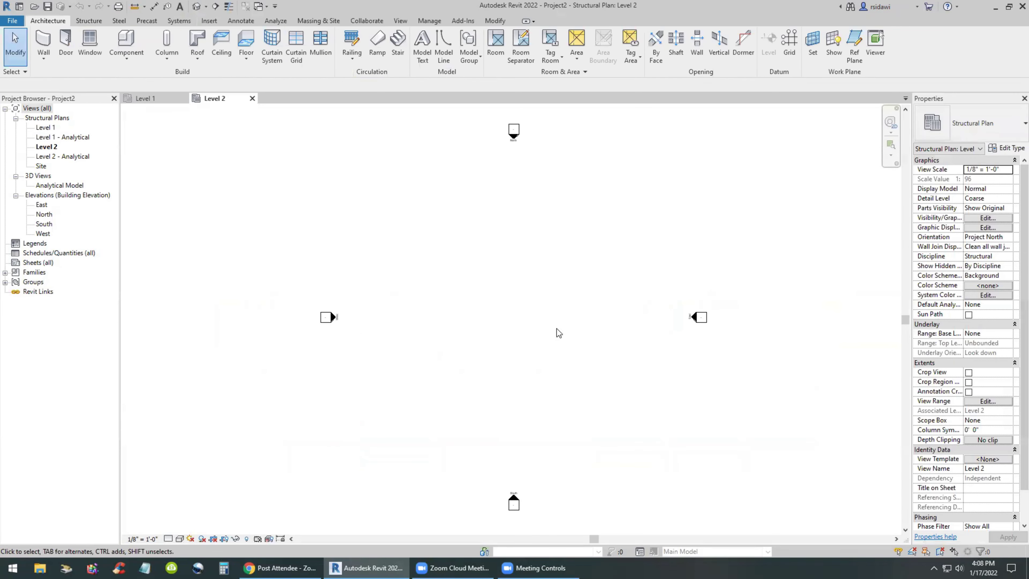
Tile the project plan and the truss family view side by side and fit both drawings to their windows
key("w")
key("t")
key("z")
key("a")
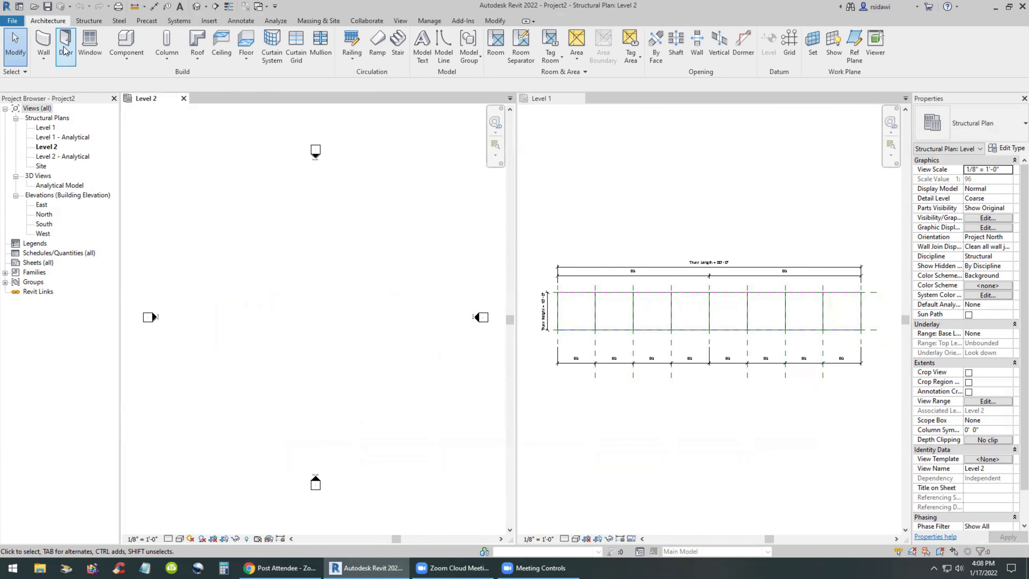
Place a horizontal Howe Flat Truss about 48' long in the middle of the Level 2 plan
left_click(88, 21)
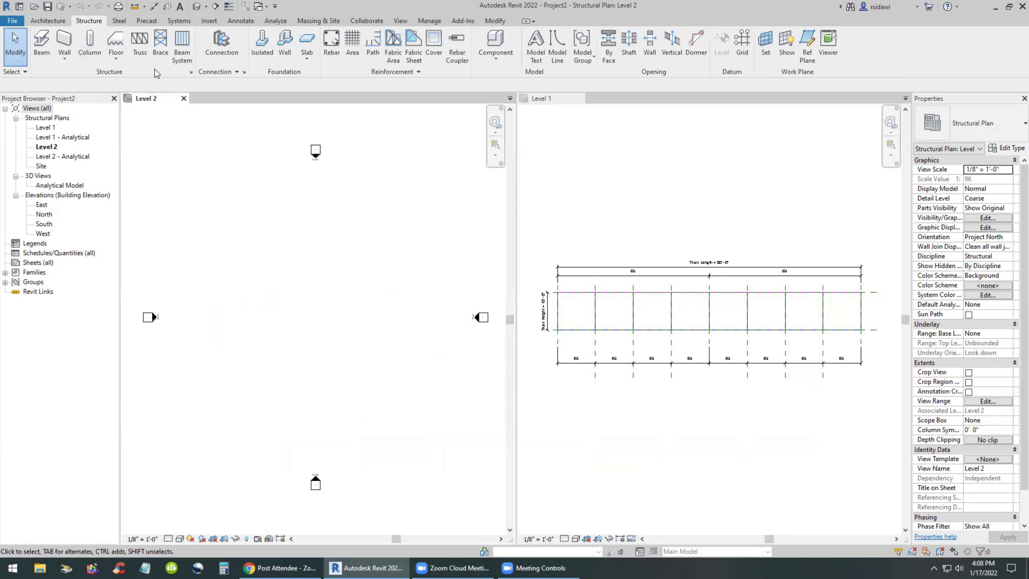
left_click(140, 48)
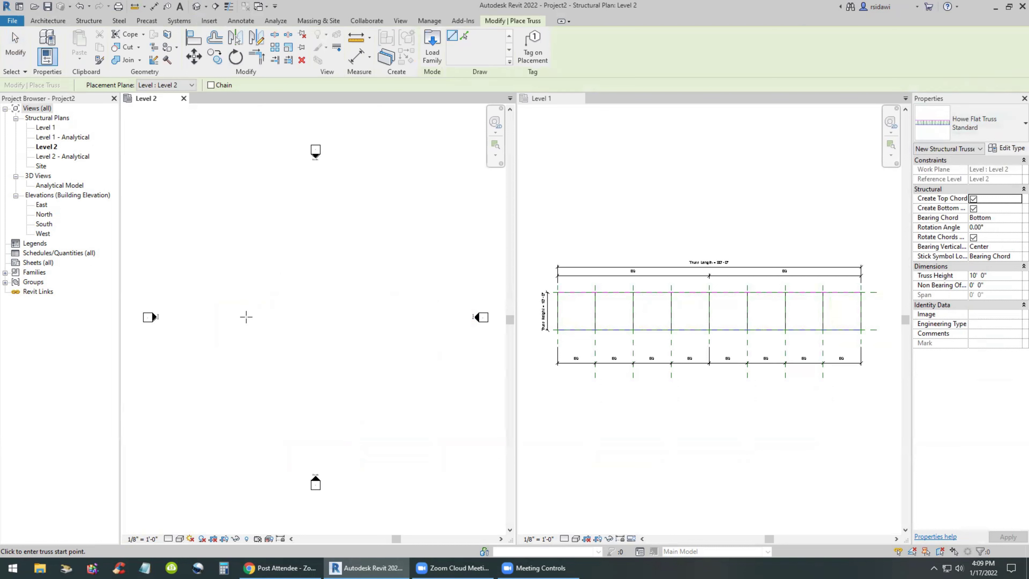
left_click(248, 318)
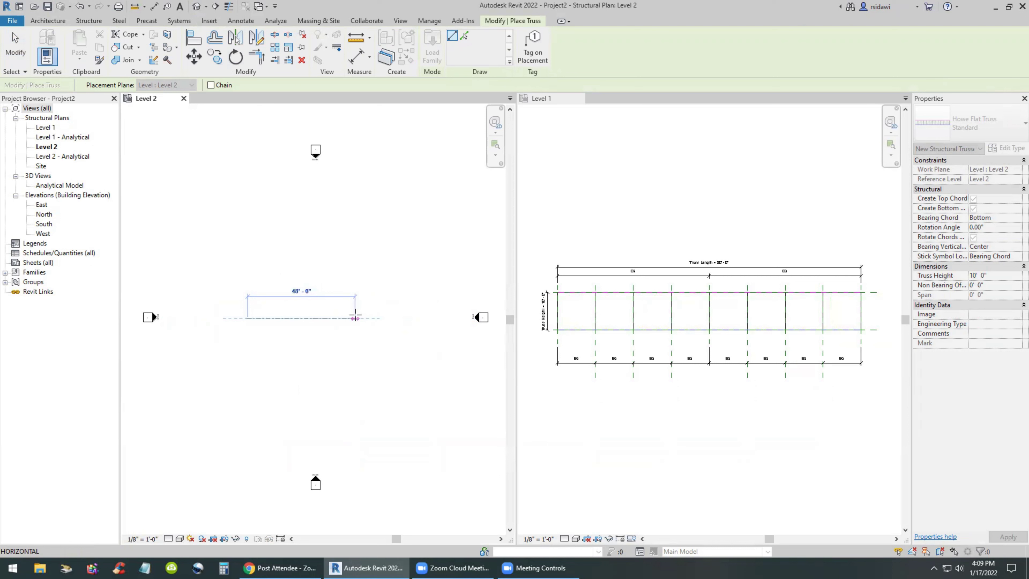
left_click(356, 326)
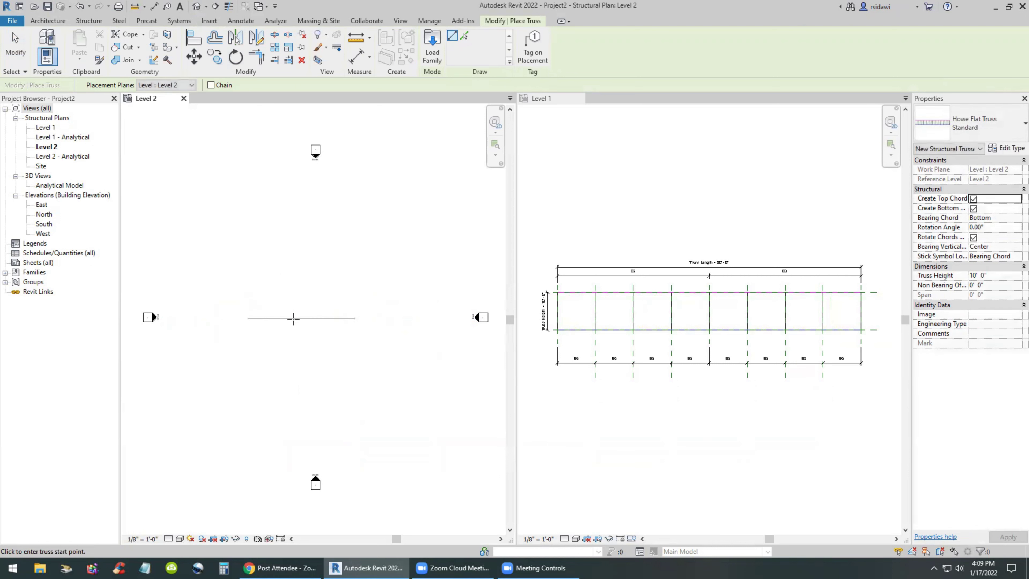
key("Escape")
Open the default 3D view of the project and close the Level 2 plan
left_click(402, 21)
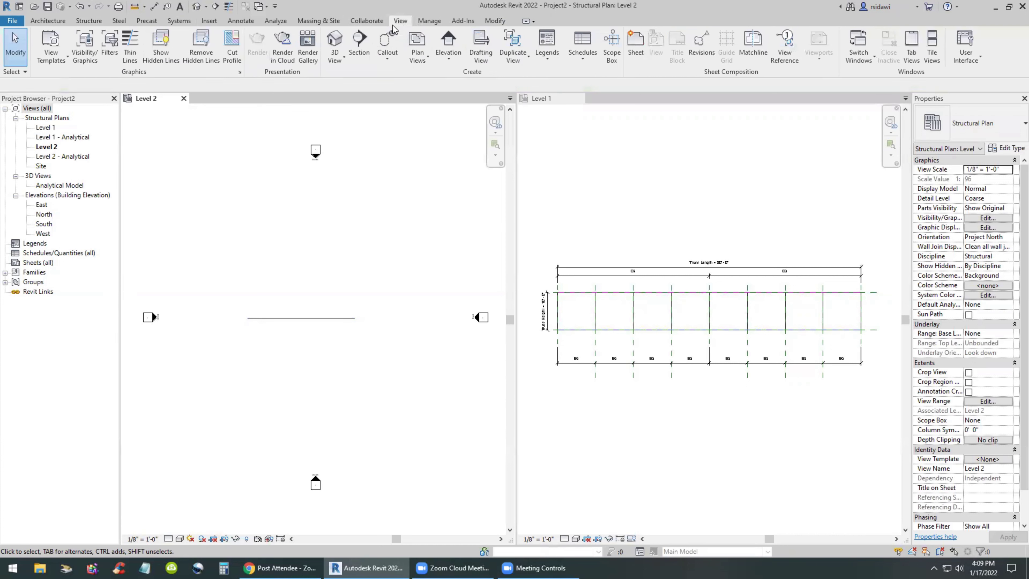
left_click(363, 40)
key("Escape")
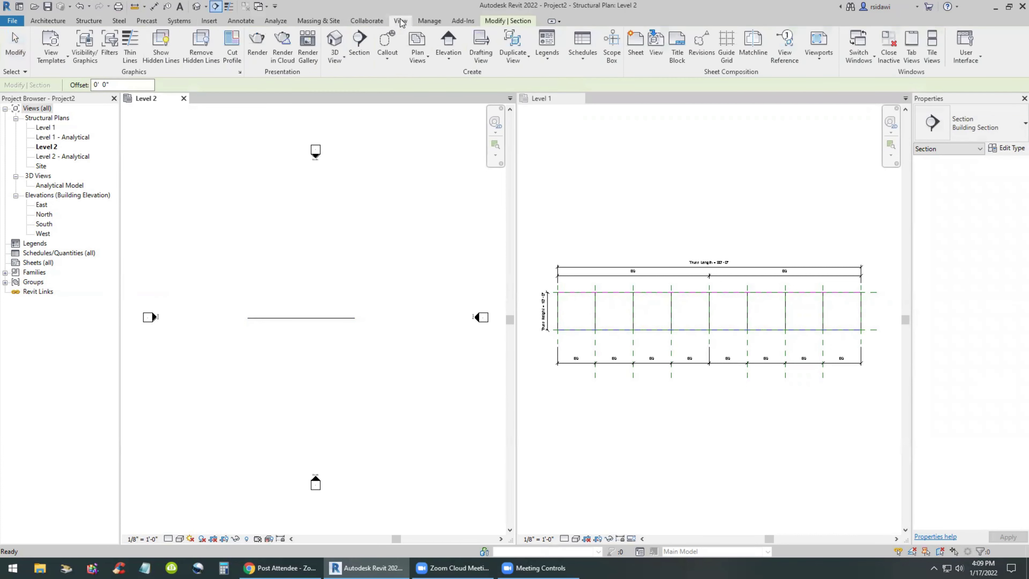
left_click(335, 42)
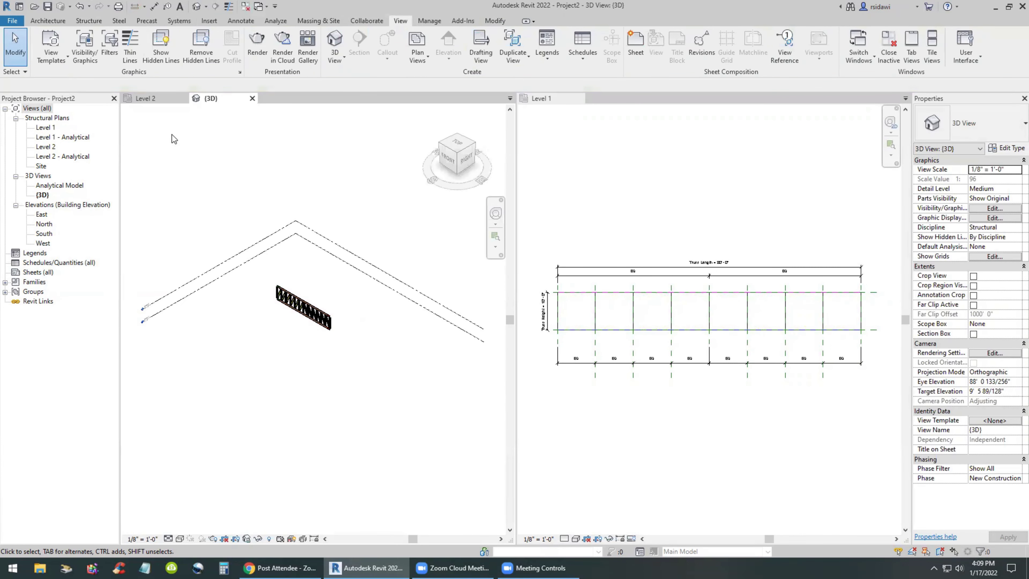
left_click(167, 100)
left_click(183, 98)
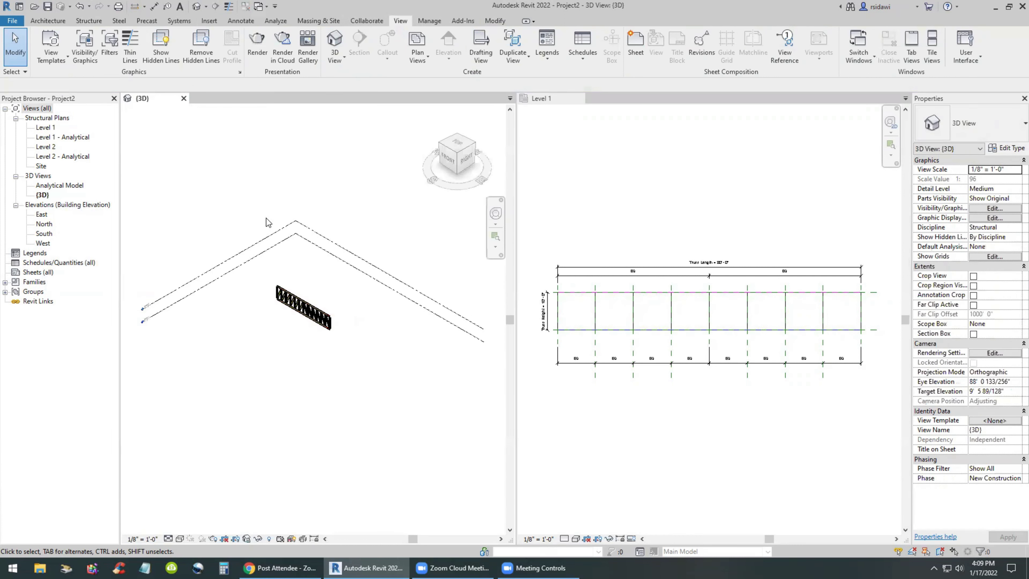
Hide the Levels category in the 3D view, leaving the truss to be viewed from the front-left
left_click_drag(409, 383, 357, 215)
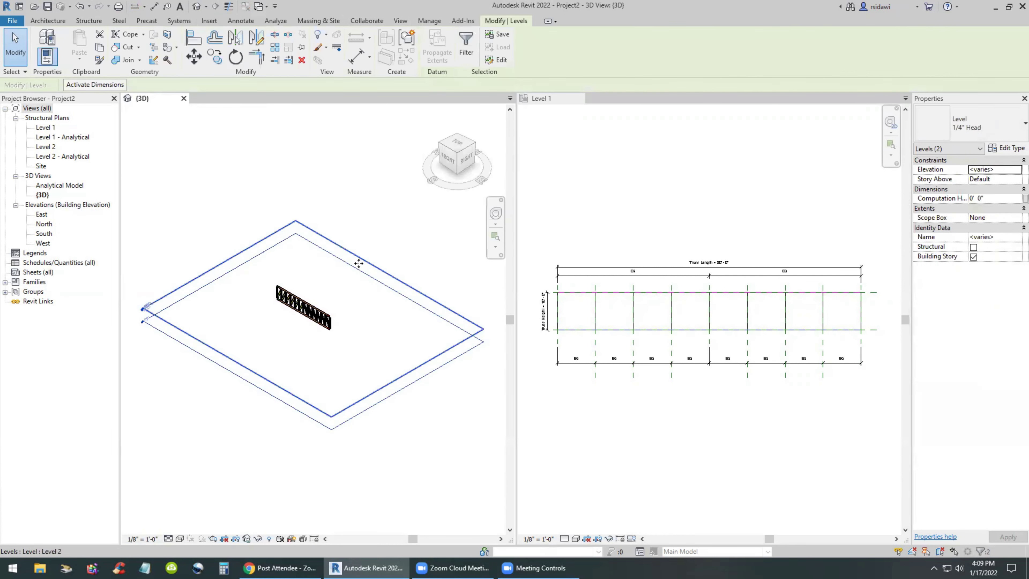
right_click(355, 271)
mouse_move(395, 315)
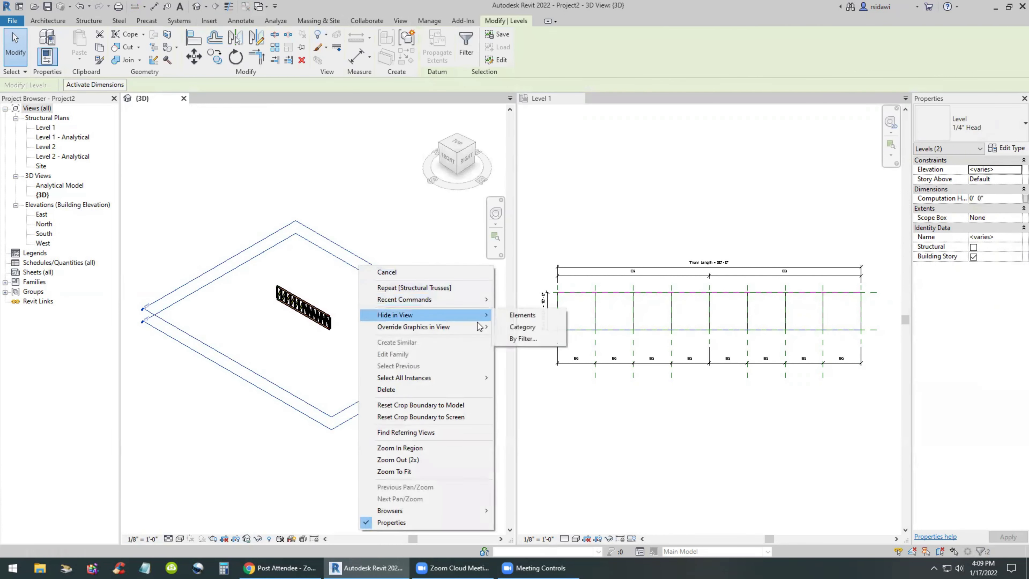
left_click(513, 329)
left_click(440, 147)
middle_click_drag(357, 403, 359, 378, "shift")
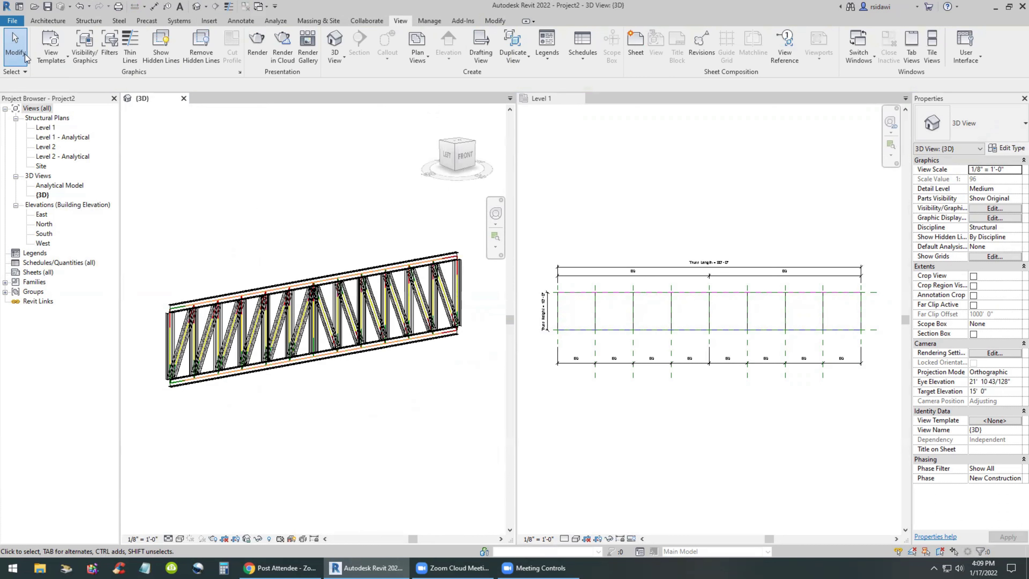
Save the project as Truss Project 5 in the +Revit 2022 Custom structural Trusses folder
left_click(47, 6)
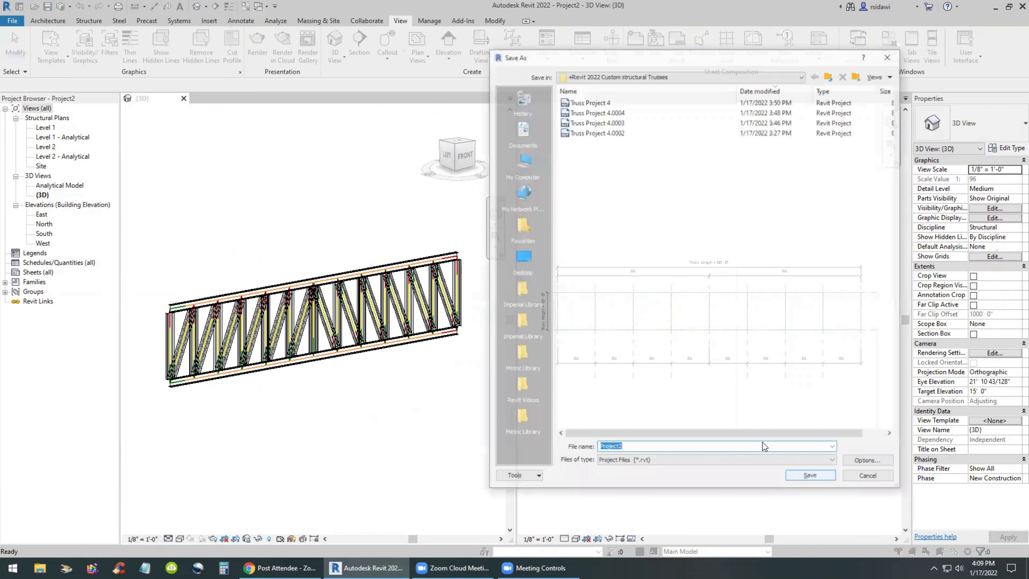
left_click(596, 101)
left_click(648, 448)
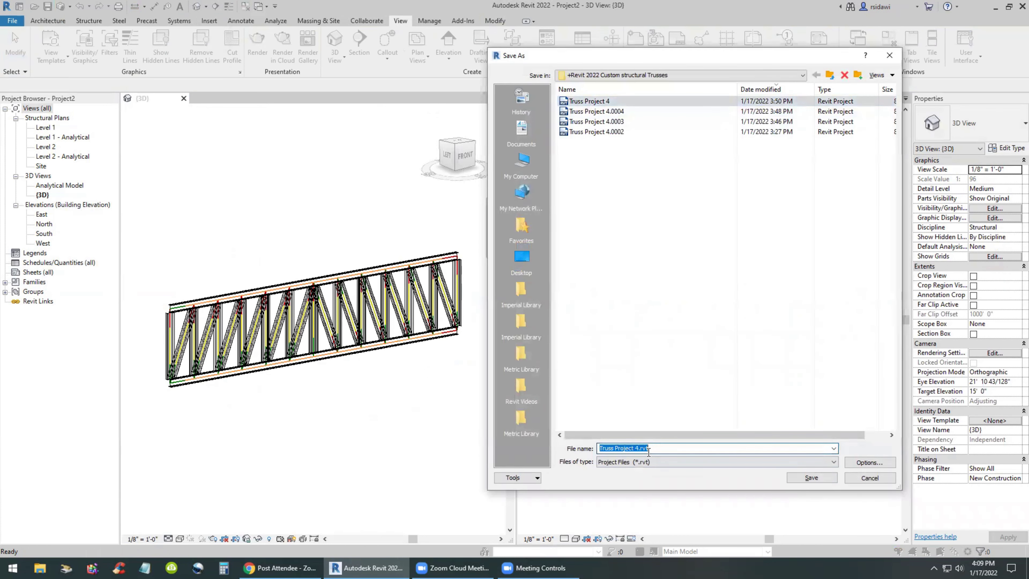
left_click_drag(635, 449, 690, 450)
type("5")
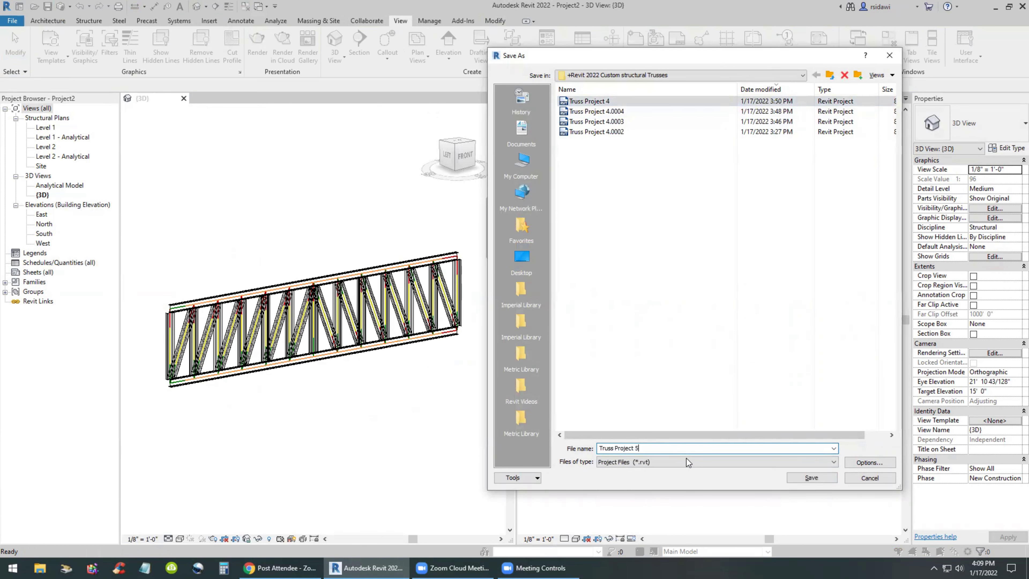
left_click(812, 478)
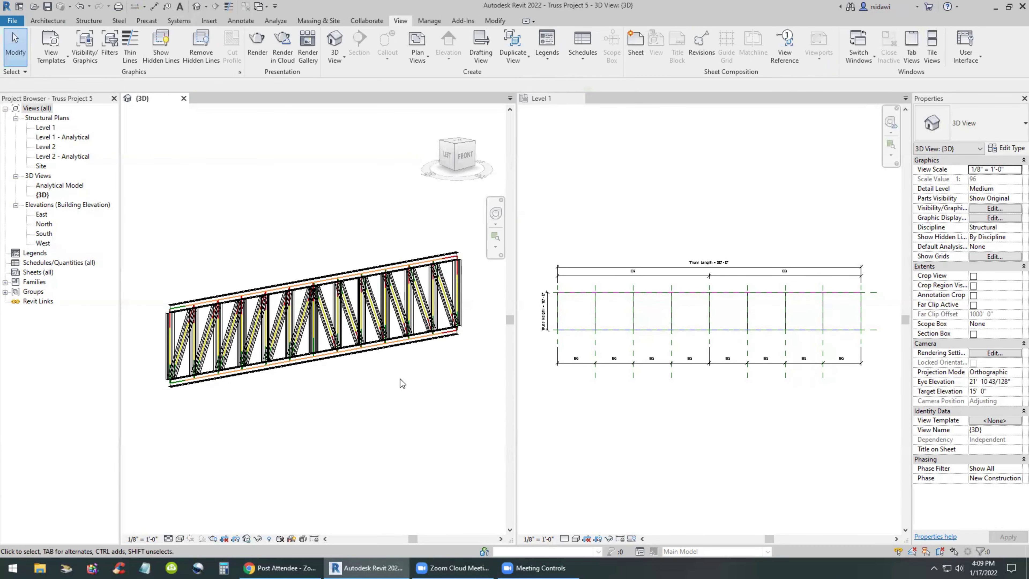
Load the TRUSS 5 family into the project without placing a new truss
left_click(577, 404)
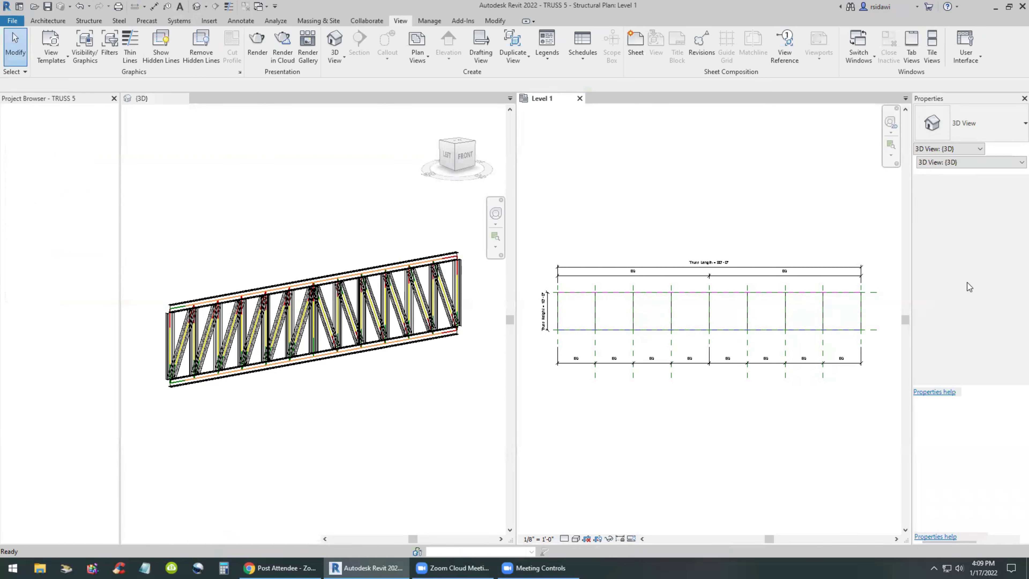
scroll(564, 329, "up", 2)
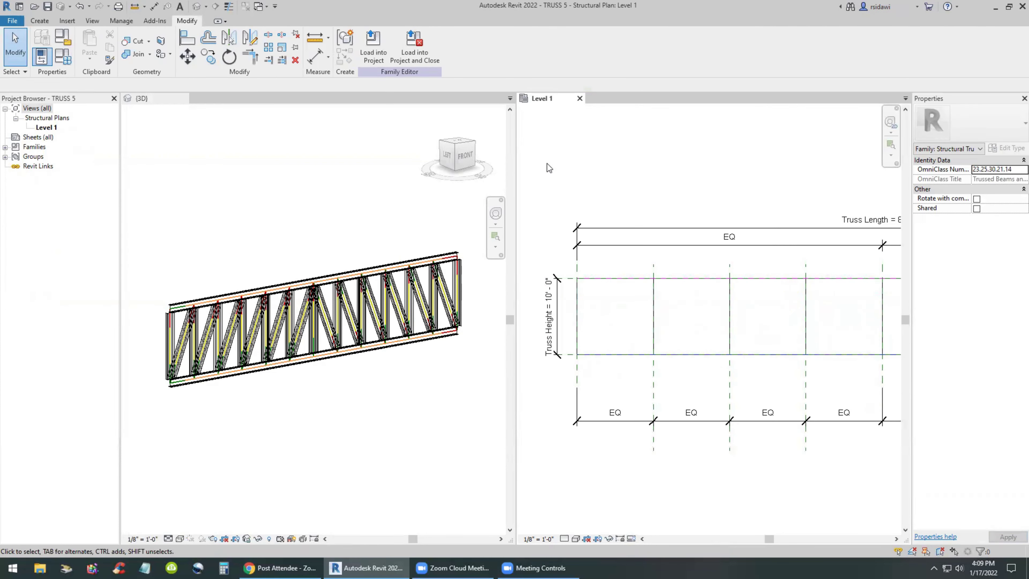
left_click(369, 53)
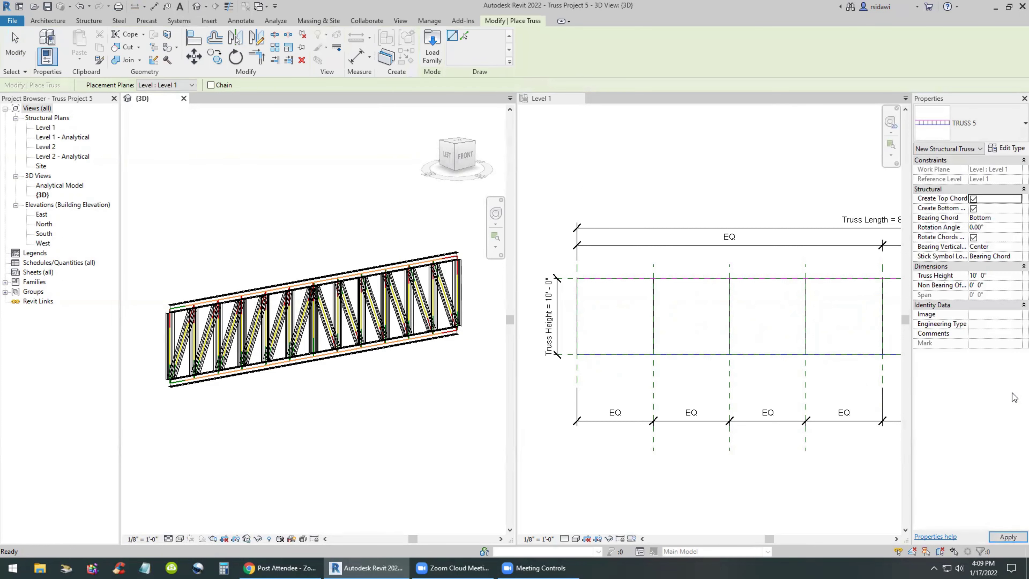
key("Escape")
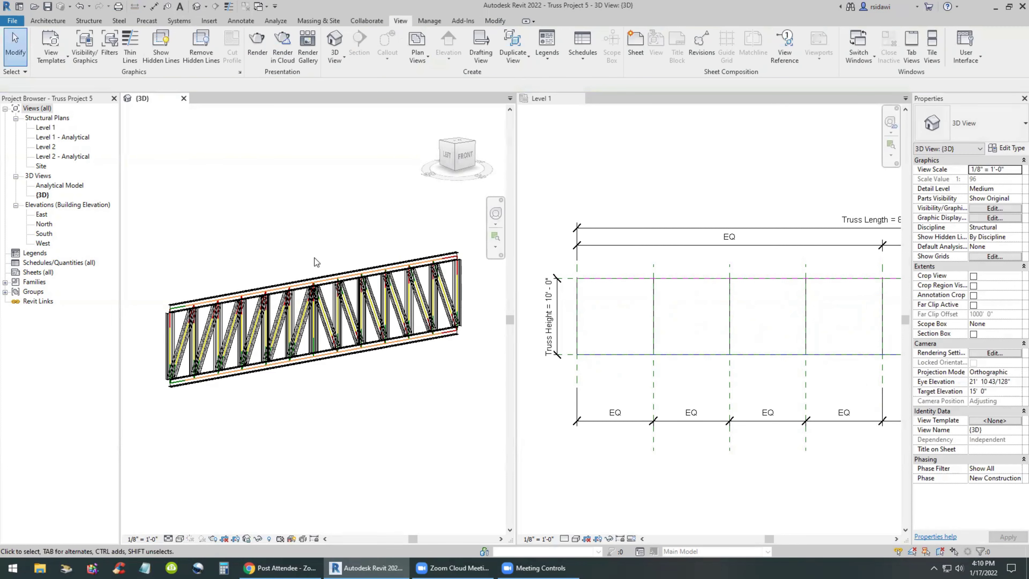
Change the placed Howe Flat Truss in the 3D view to the TRUSS 5 type
left_click(325, 280)
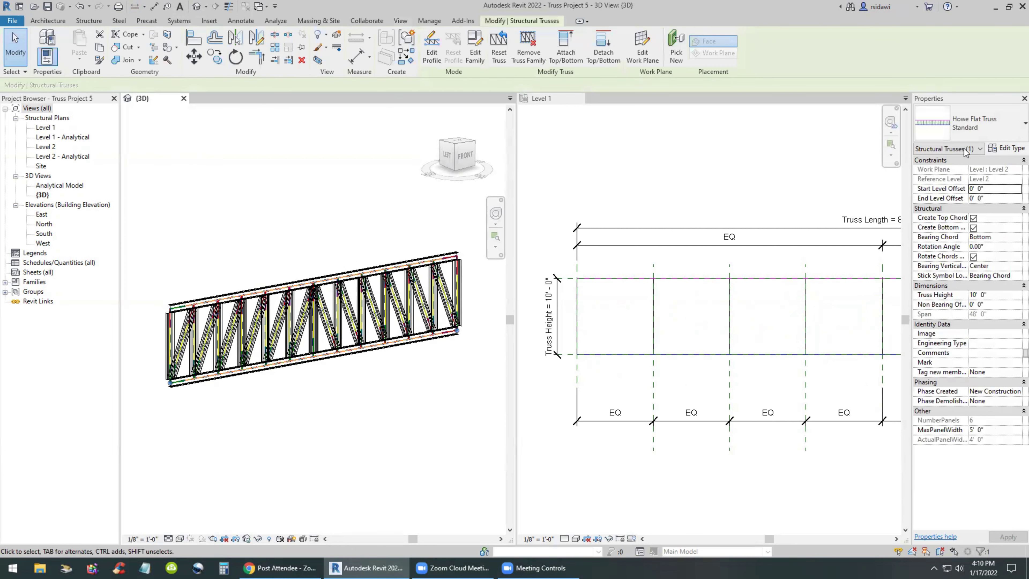
left_click(977, 127)
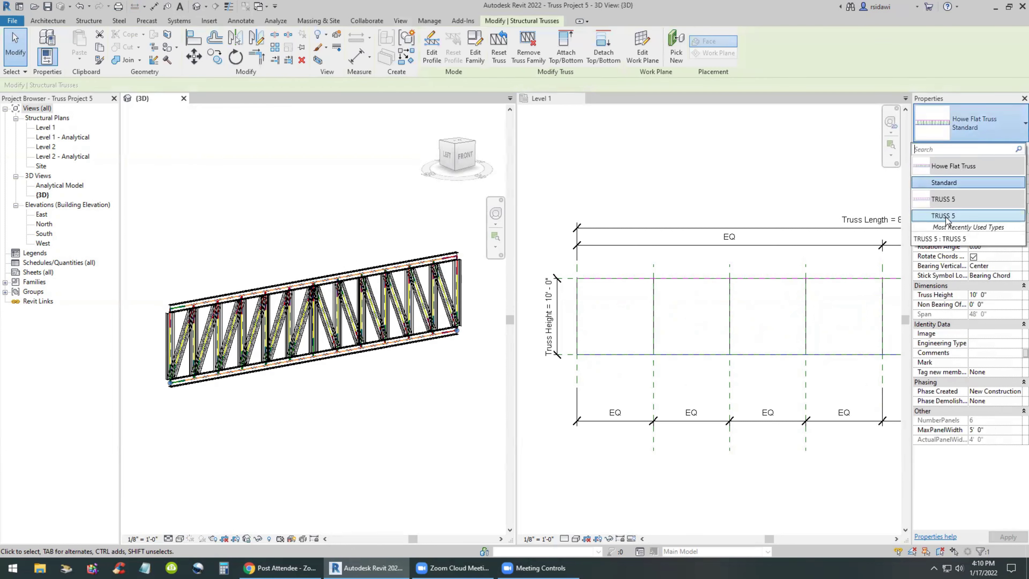
left_click(731, 376)
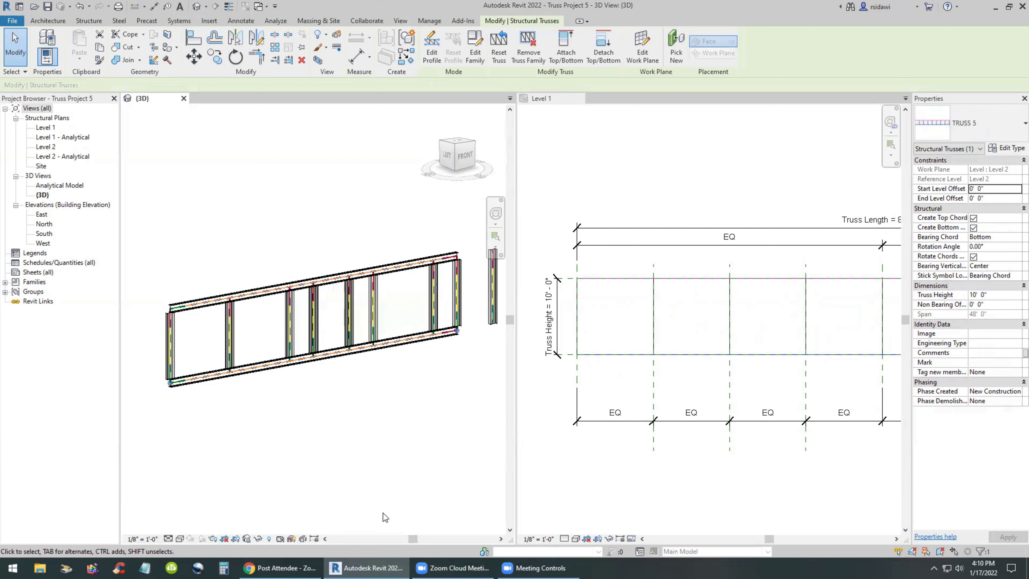
scroll(203, 446, "down", 2)
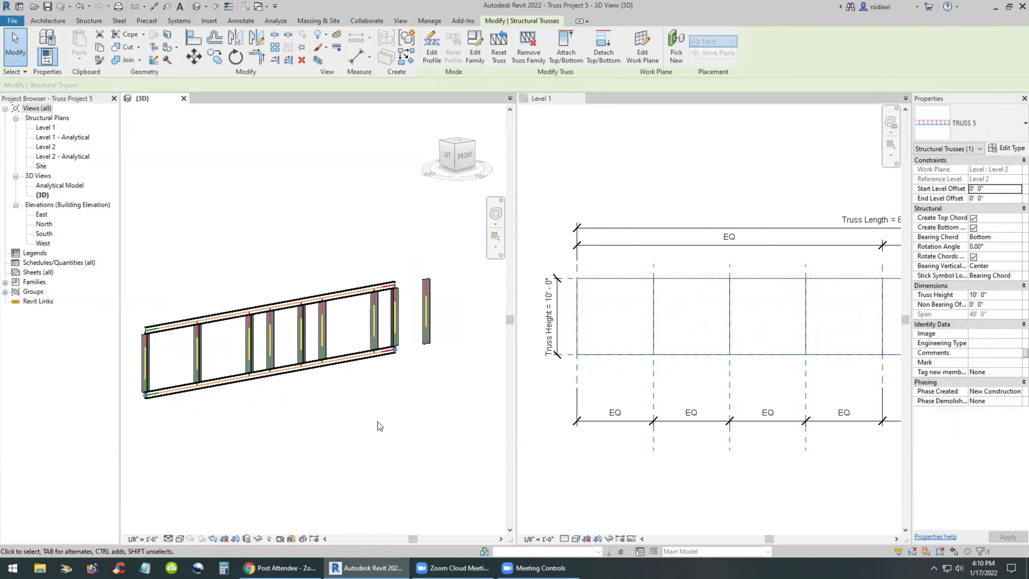
left_click(356, 420)
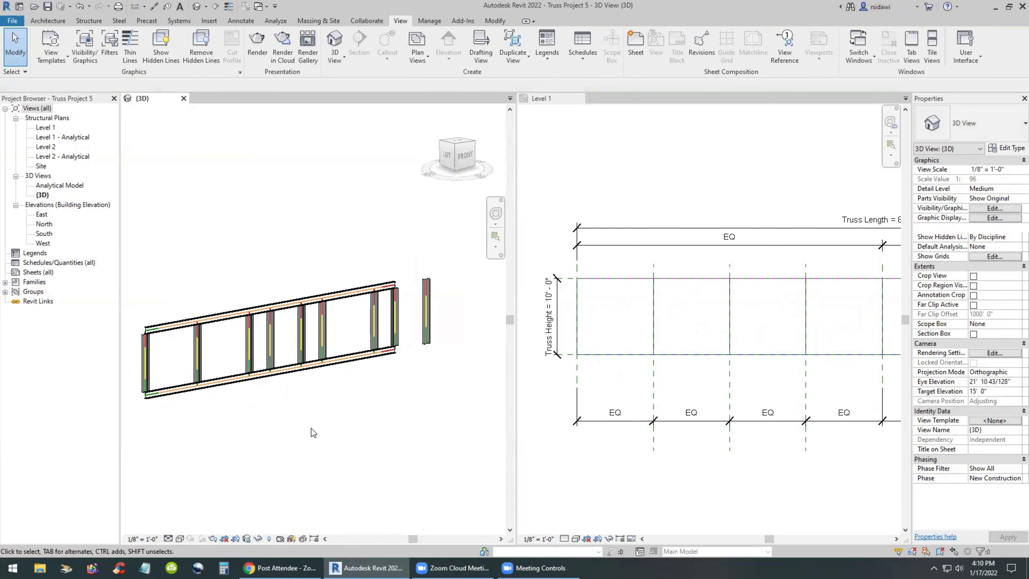
left_click(560, 460)
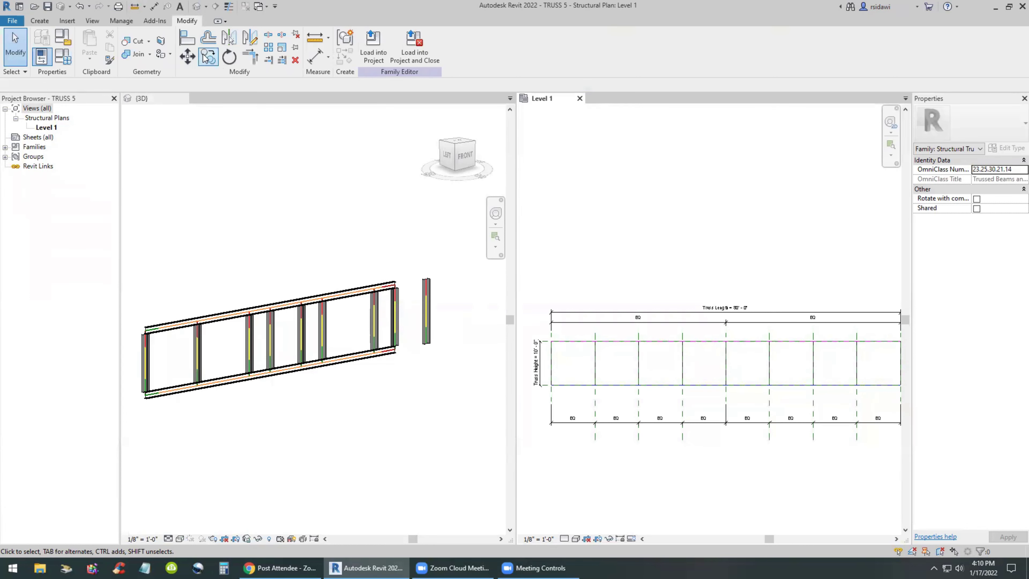
left_click(187, 39)
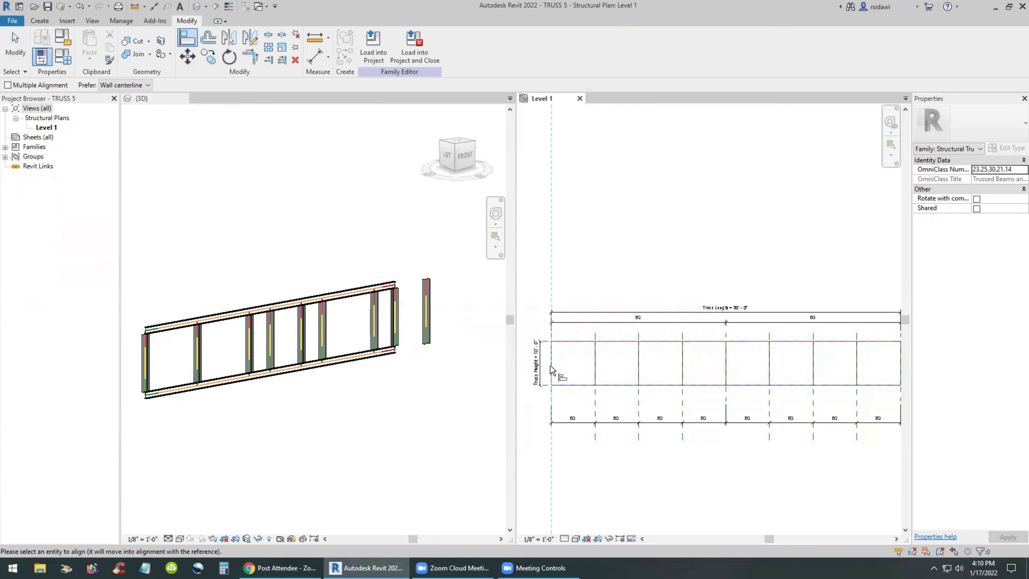
left_click(596, 406)
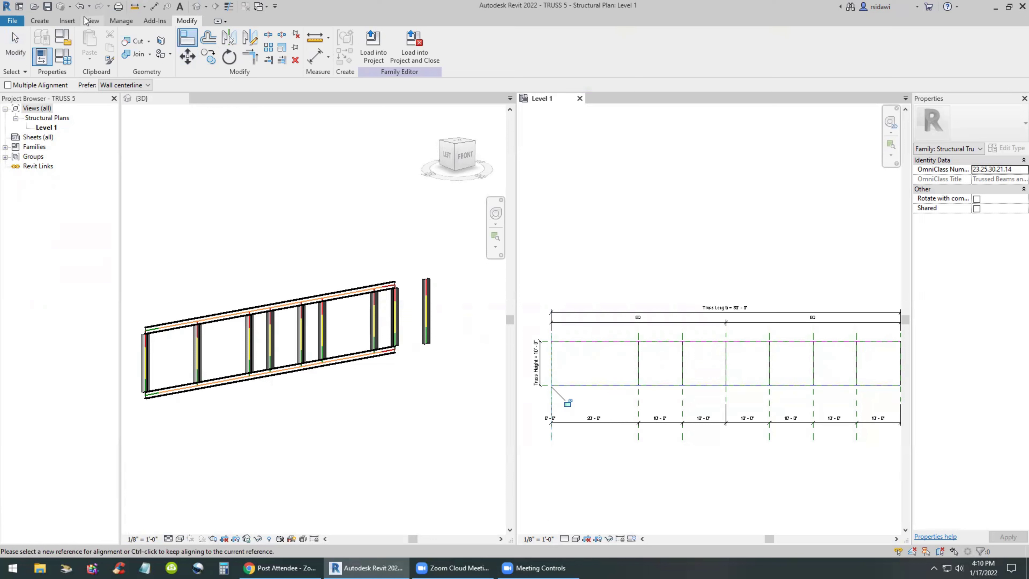
left_click(79, 8)
In the TRUSS 5 family, align the three interior webs left of center with their reference planes
left_click(595, 405)
key("Escape")
key("Escape")
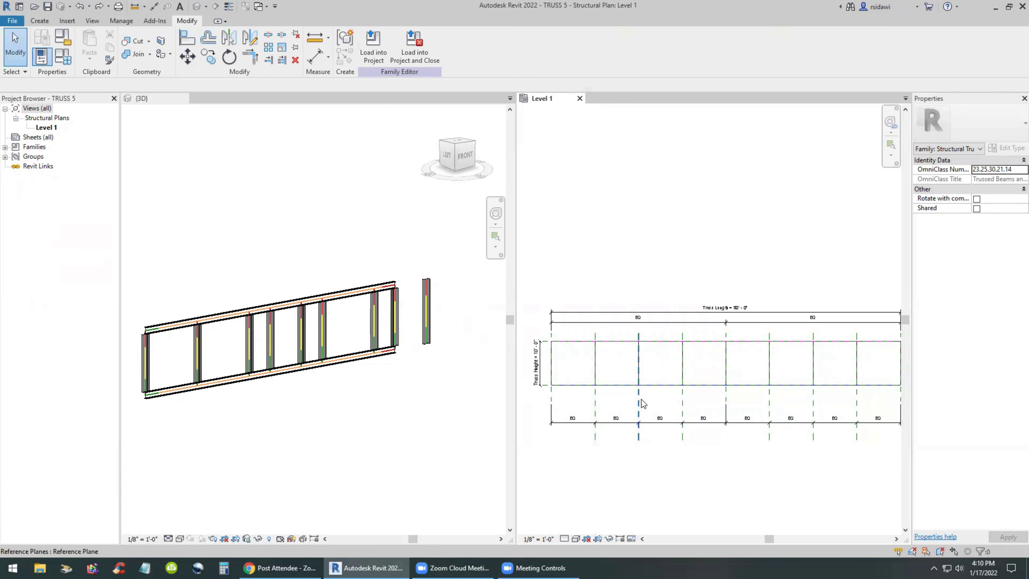
left_click(186, 38)
left_click(638, 394)
key("Escape")
key("Escape")
left_click(185, 40)
left_click(683, 402)
key("Escape")
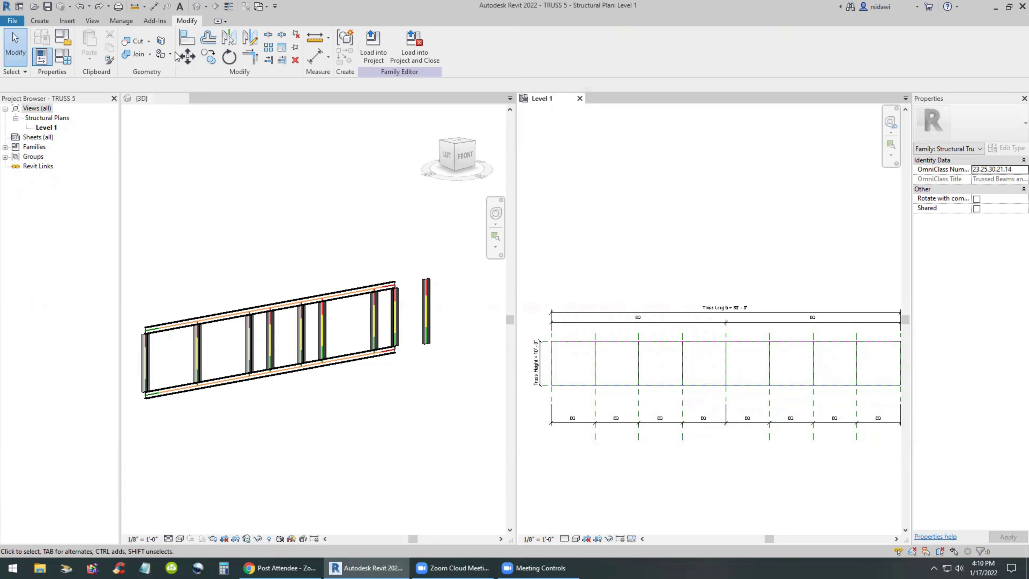
Align the center web and the first web to its right with their reference planes
left_click(726, 402)
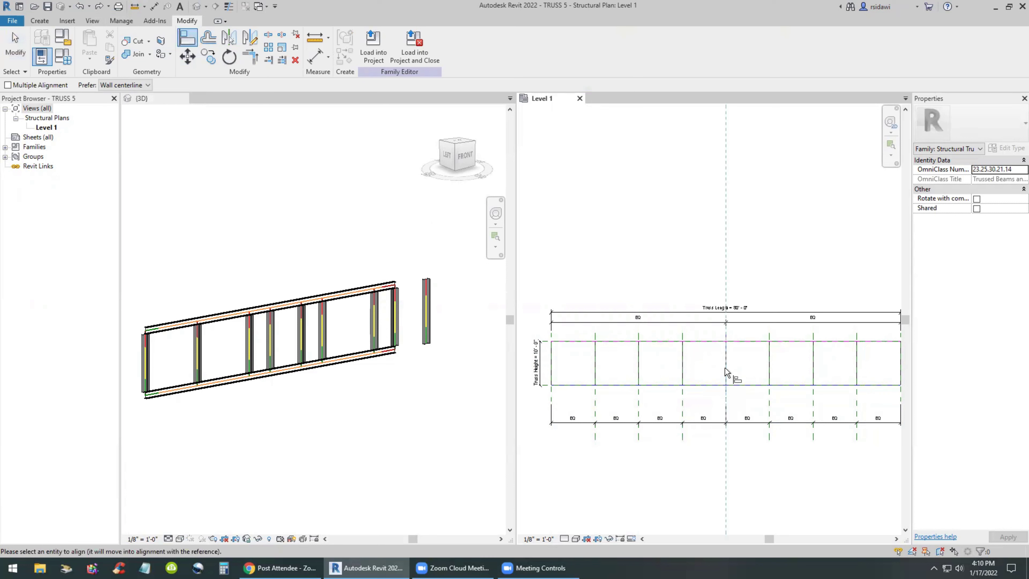
key("Escape")
key("Escape")
left_click(192, 39)
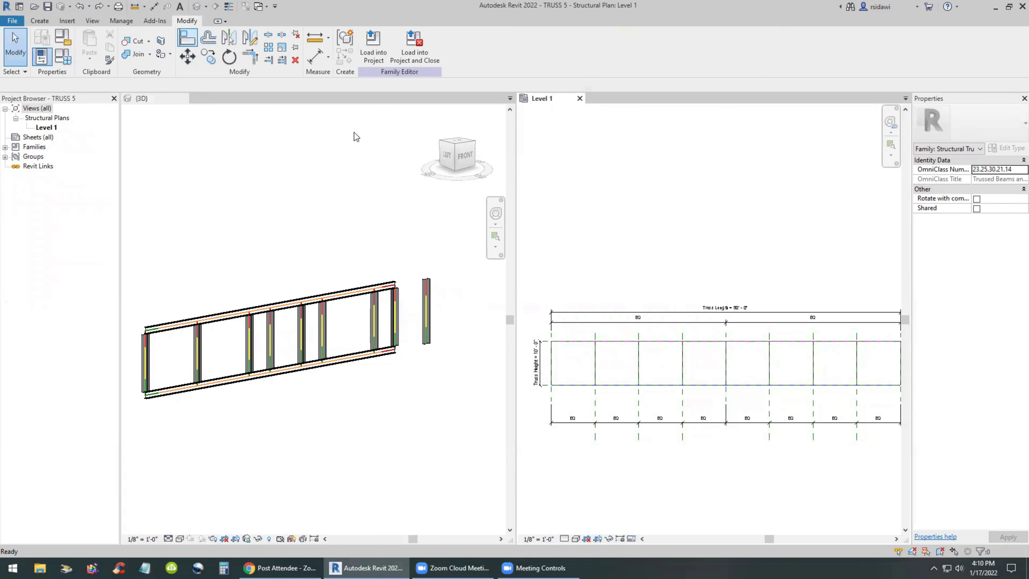
left_click(769, 407)
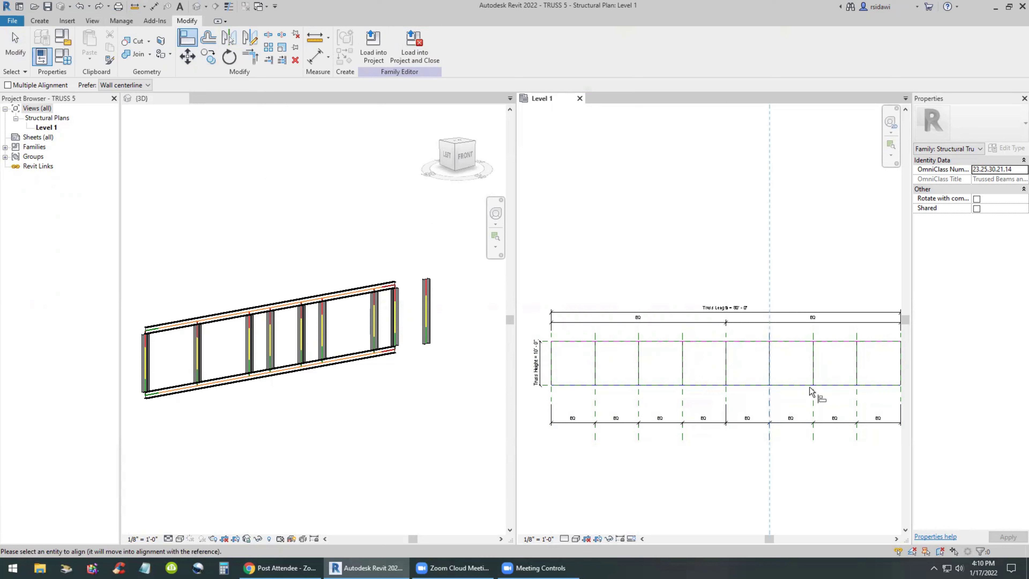
key("Escape")
key("Escape")
Align the last two interior webs in the right half of the truss with their reference planes
left_click(194, 48)
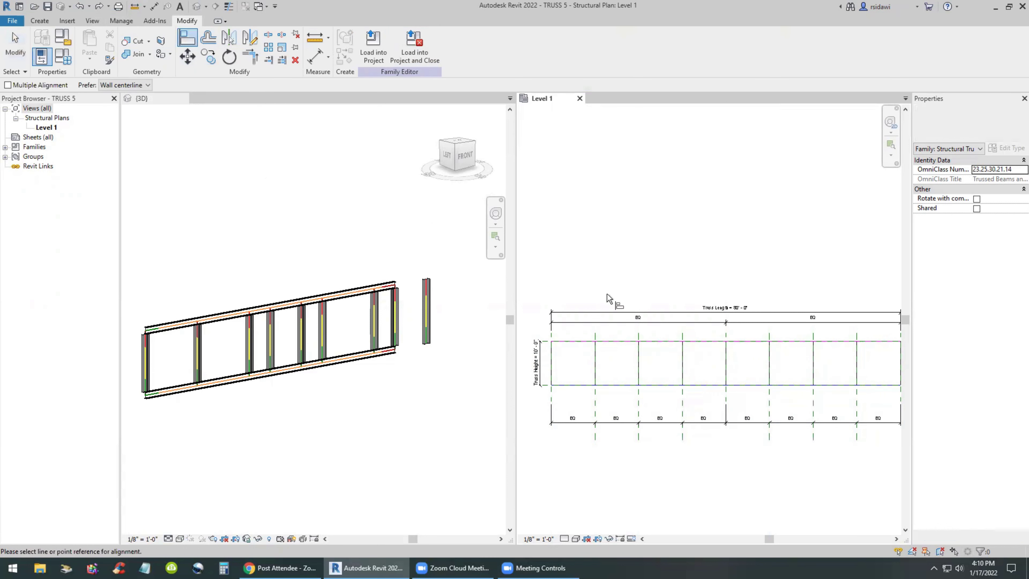
left_click(814, 389)
key("Escape")
key("Escape")
left_click(192, 49)
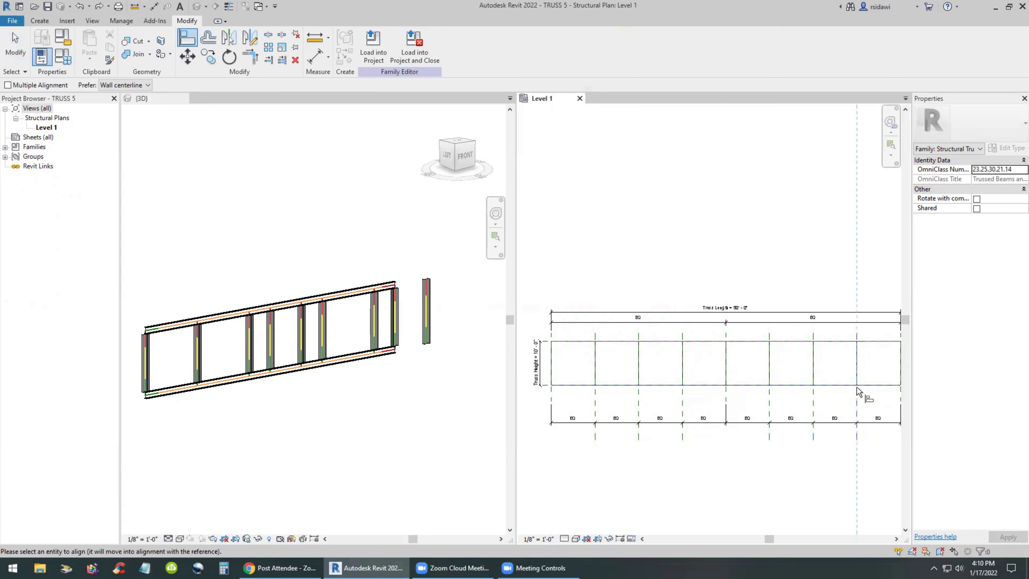
key("Escape")
key("Escape")
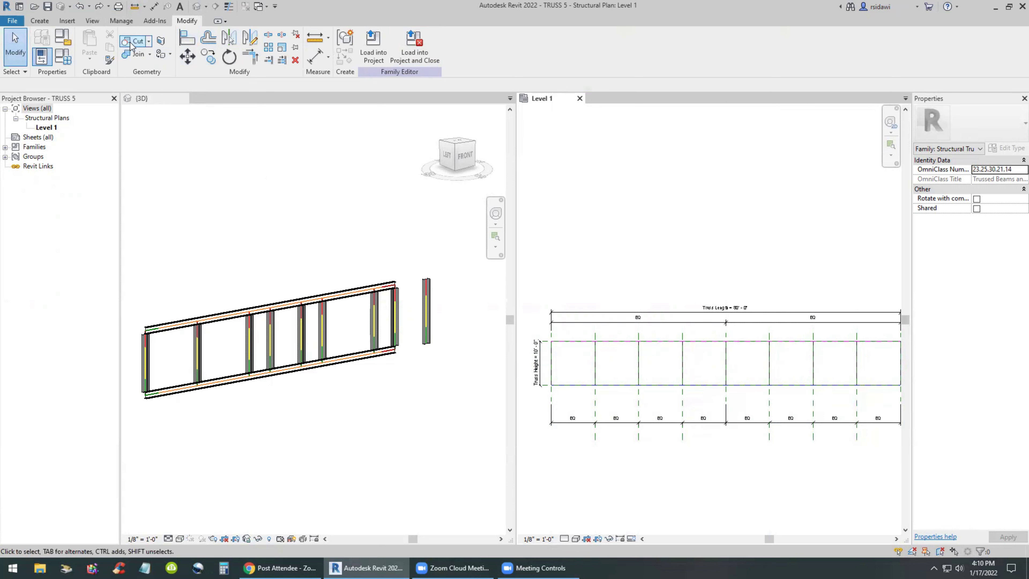
Align the right end web with the reference plane at the truss's right end
left_click(187, 39)
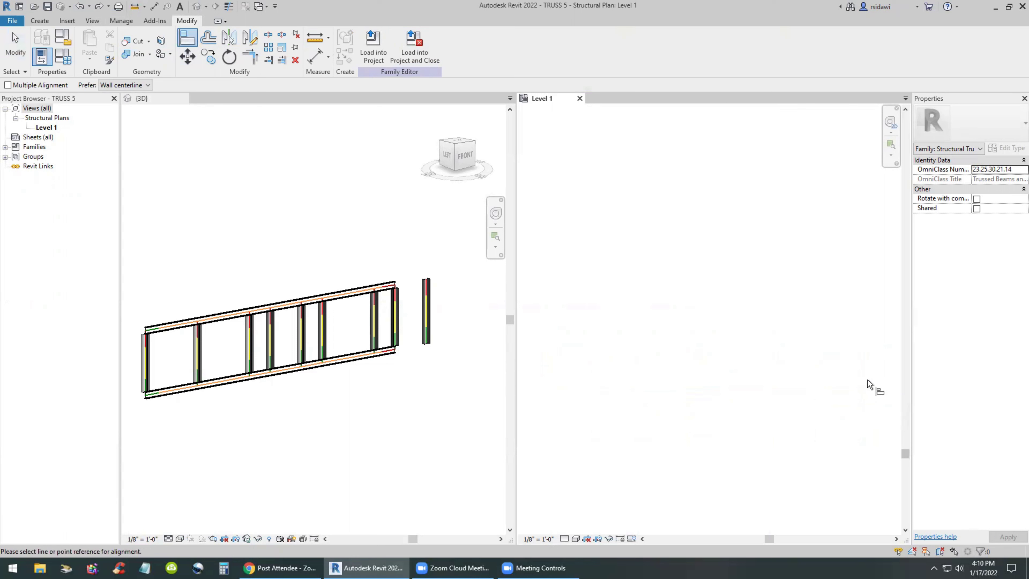
key("Escape")
key("Escape")
scroll(746, 286, "up", 5)
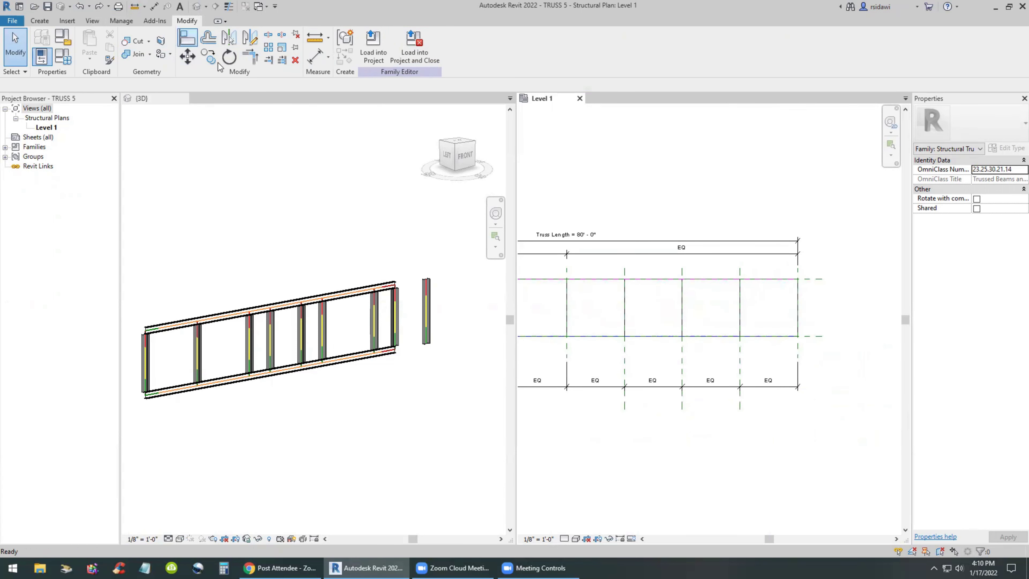
left_click(187, 38)
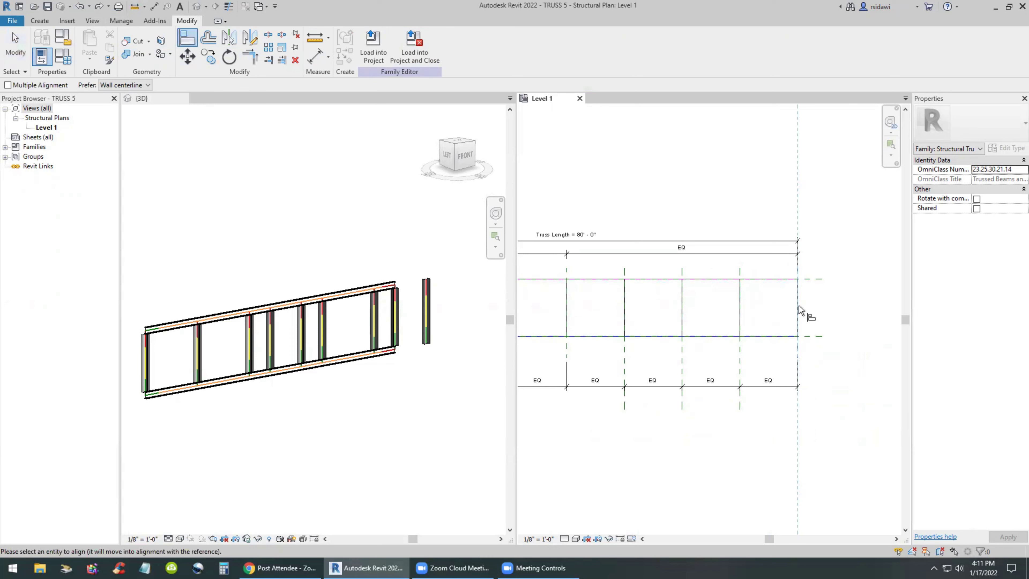
key("Escape")
key("Escape")
scroll(870, 386, "down", 3)
scroll(778, 323, "up", 1)
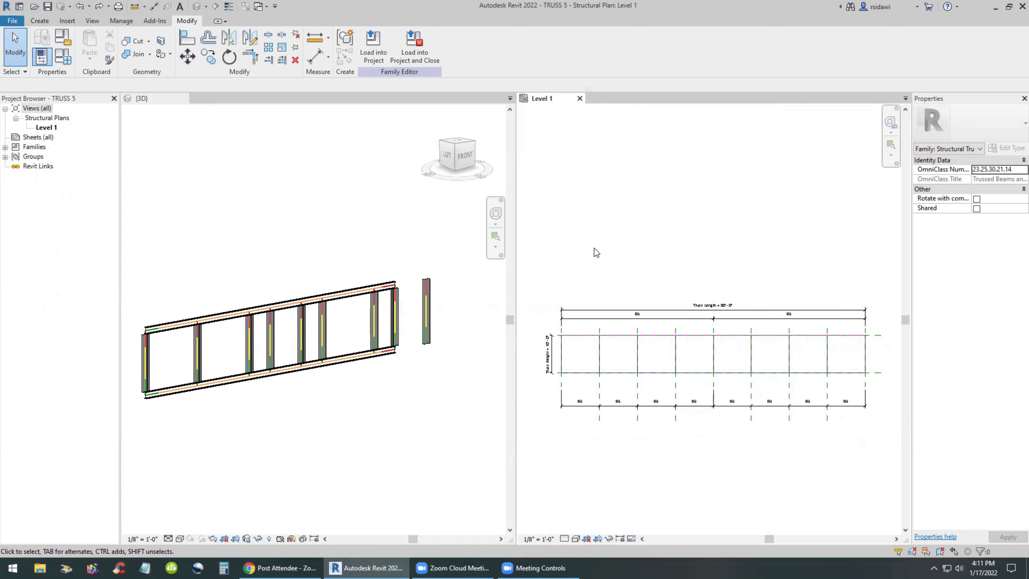
Set the height of the placed truss in the project's 3D view to 20'
left_click(324, 382)
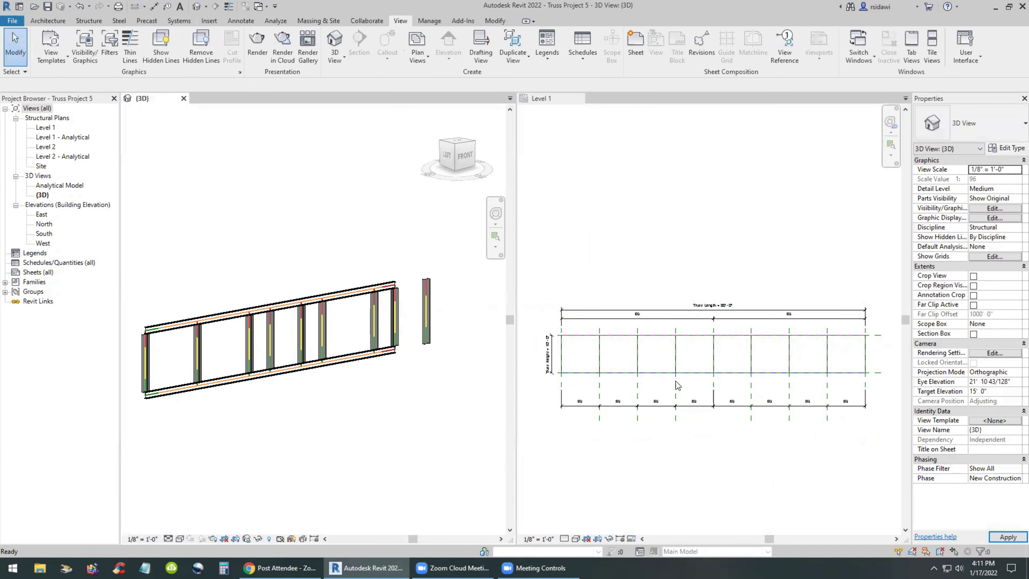
left_click(293, 372)
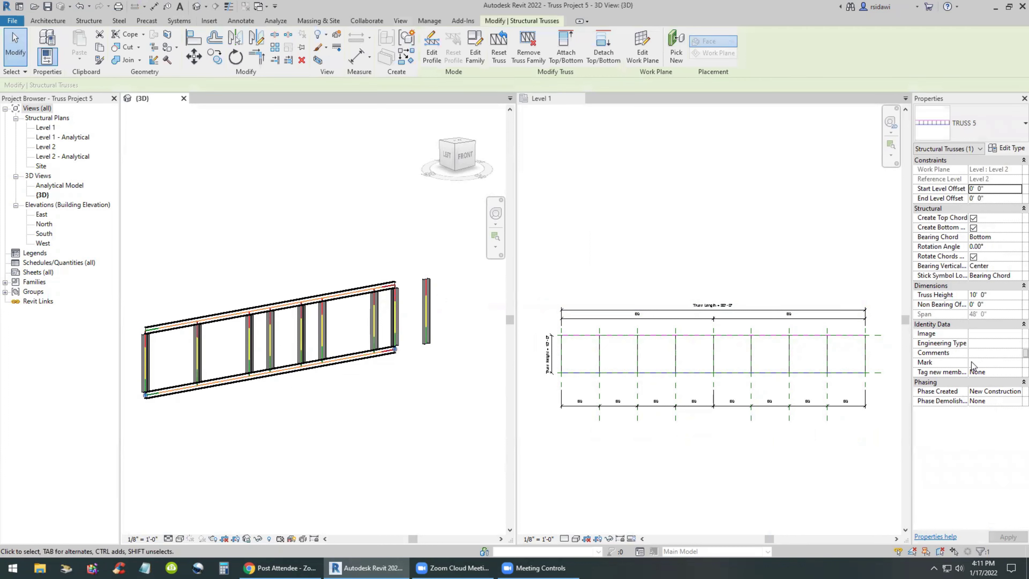
left_click(1002, 295)
type("20")
key("Return")
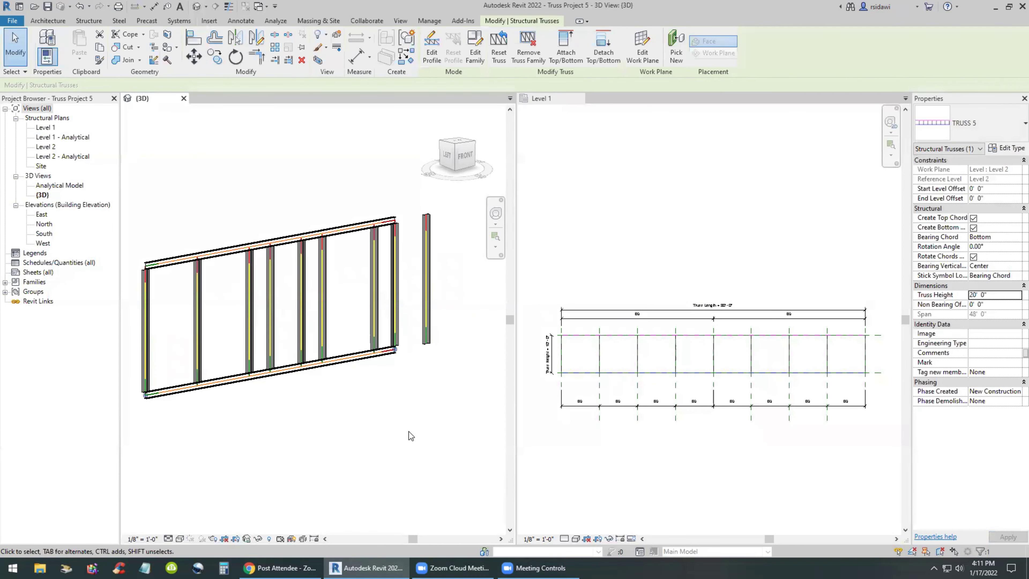
left_click(406, 429)
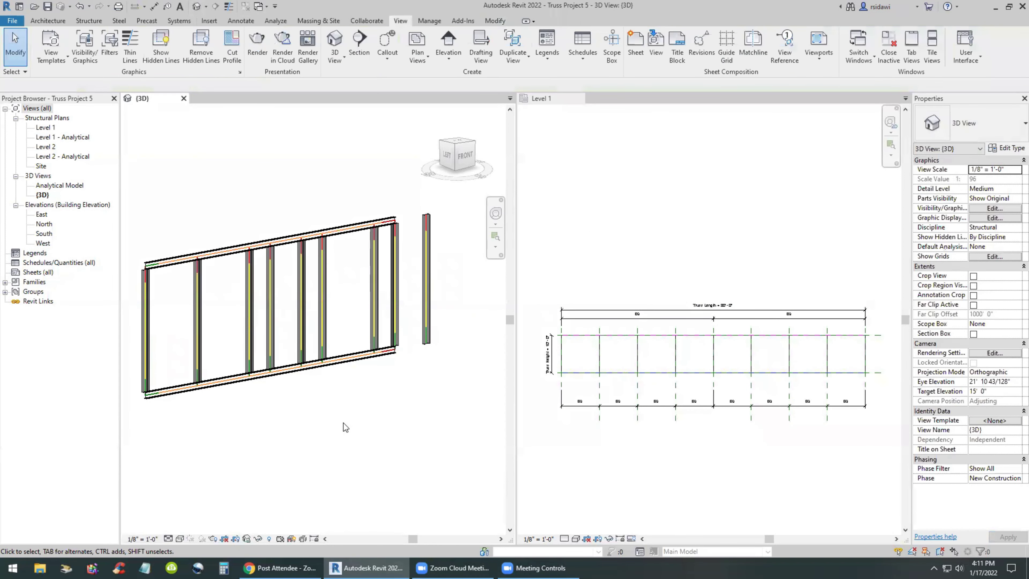
Change the placed TRUSS 5 truss back to the Howe Flat Truss Standard type
left_click(224, 386)
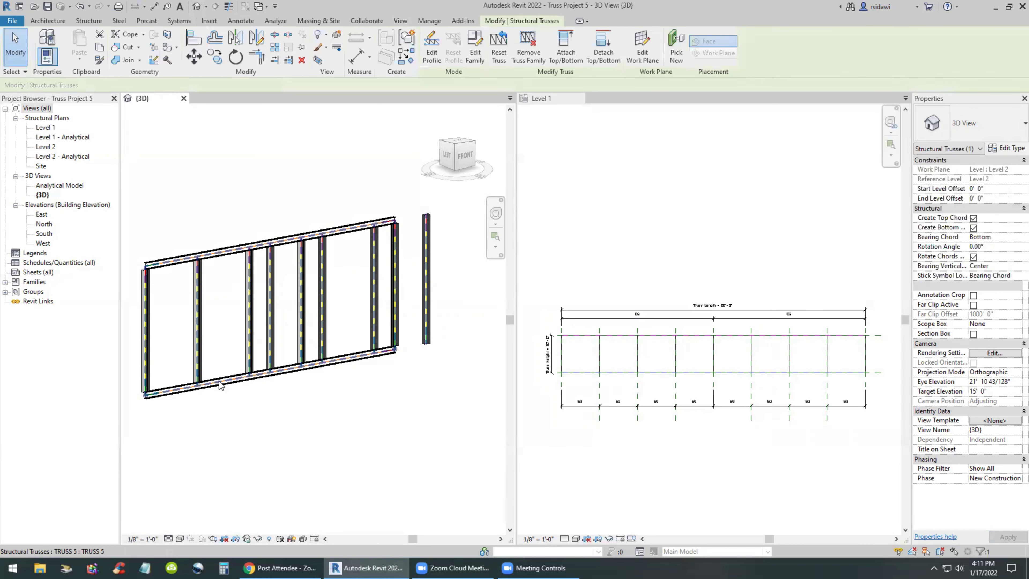
left_click(951, 142)
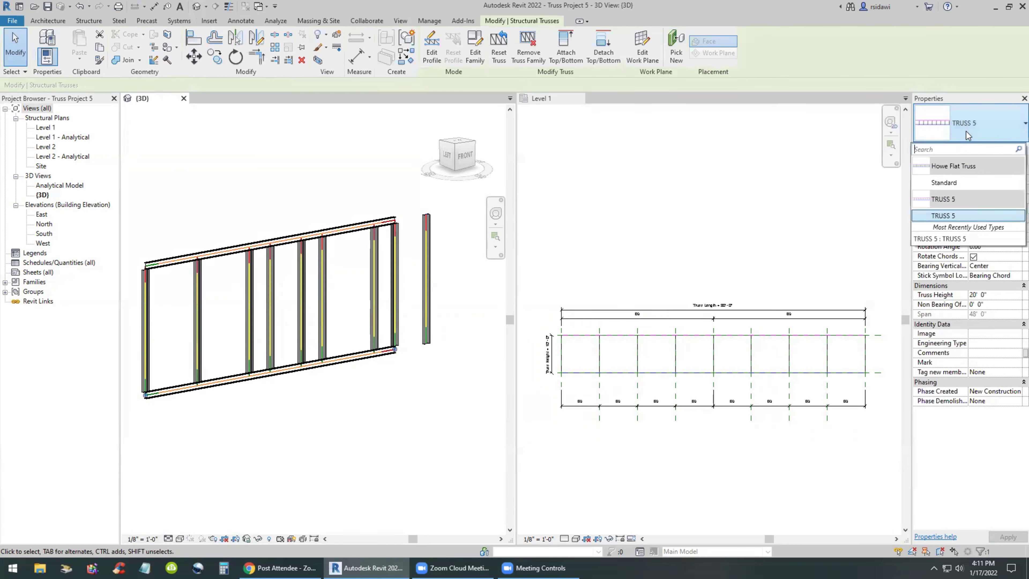
left_click(963, 191)
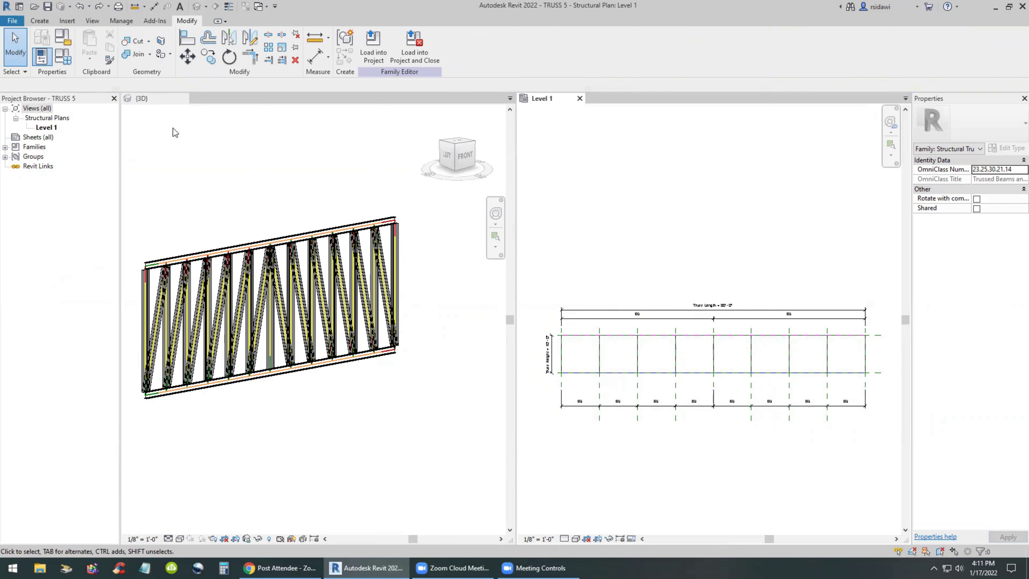
Set the family's default Truss Length to 40' in the family types
left_click(65, 57)
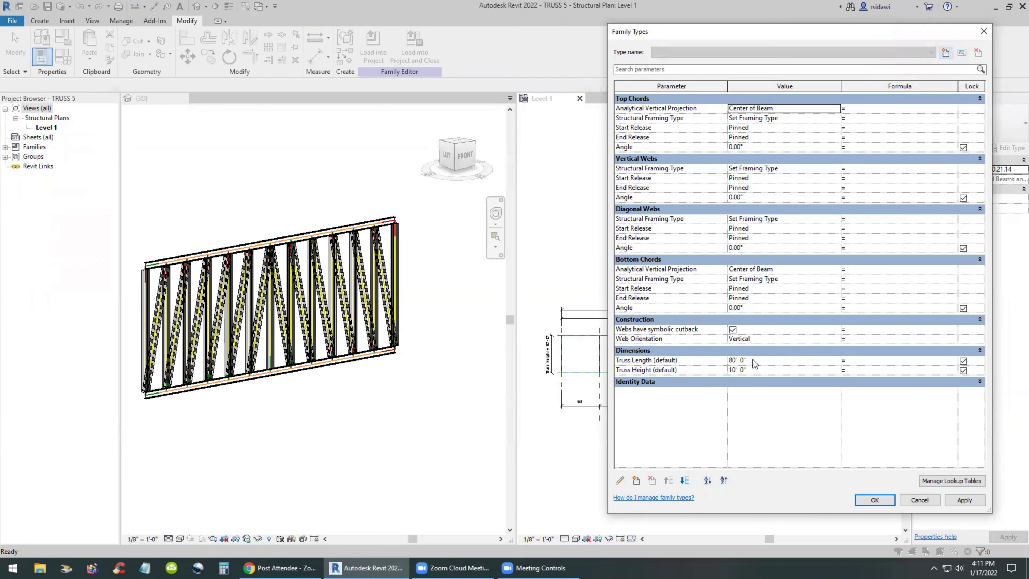
left_click(768, 362)
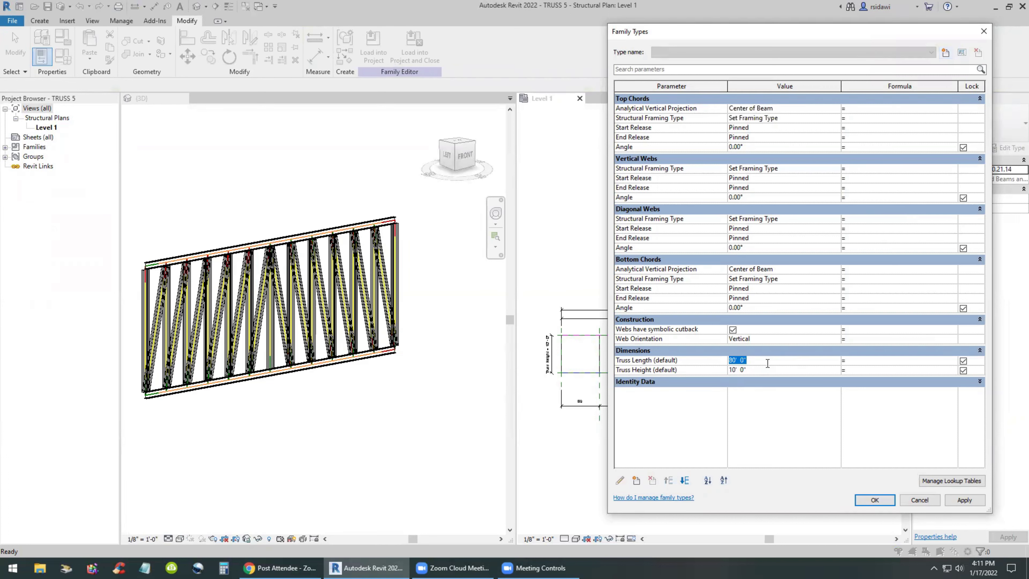
type("40")
key("Tab")
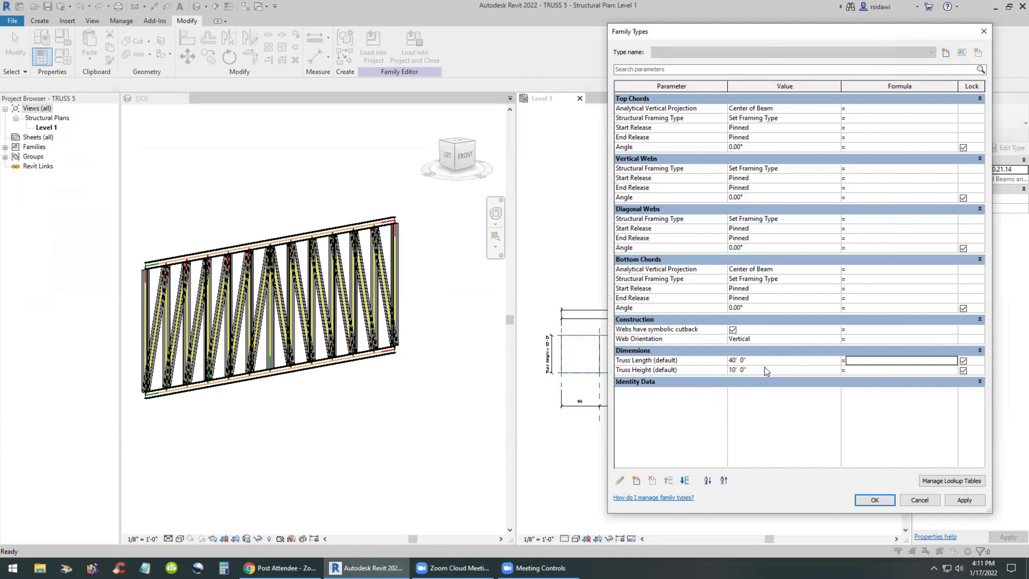
left_click(878, 500)
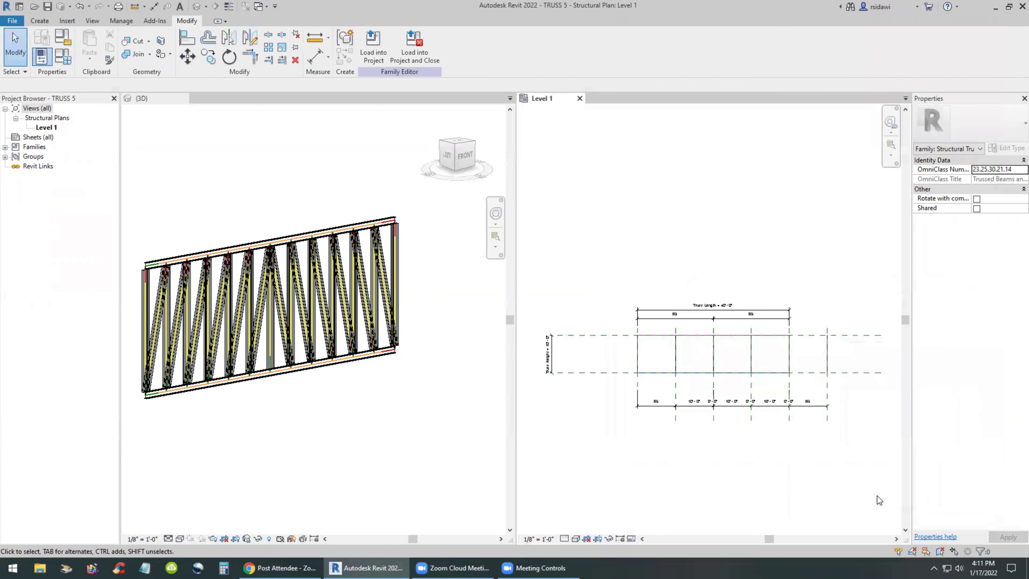
Delete the stray web and its reference plane lying beyond the truss's right end
middle_click_drag(623, 443, 598, 432)
scroll(681, 430, "up", 2)
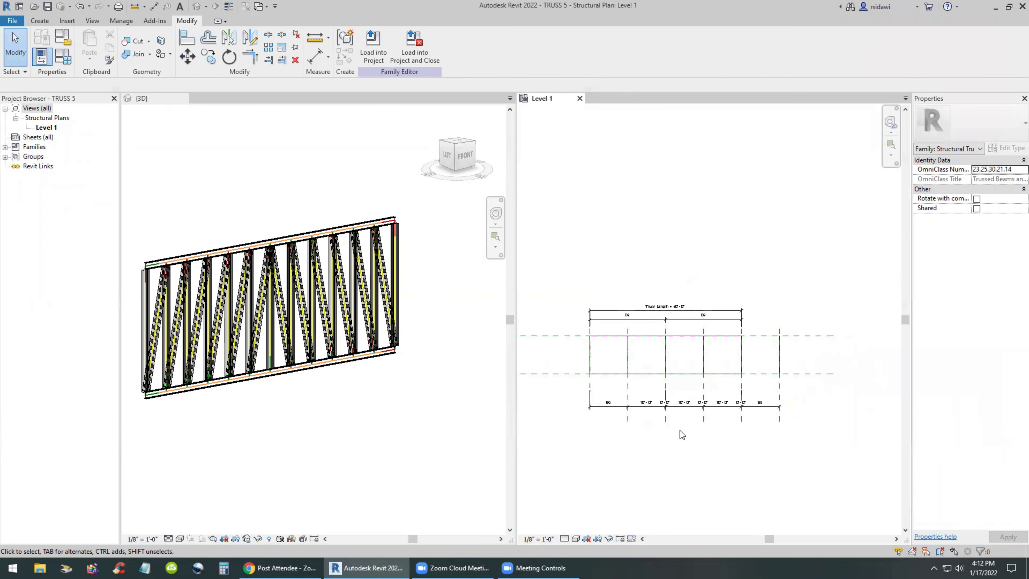
scroll(592, 418, "up", 1)
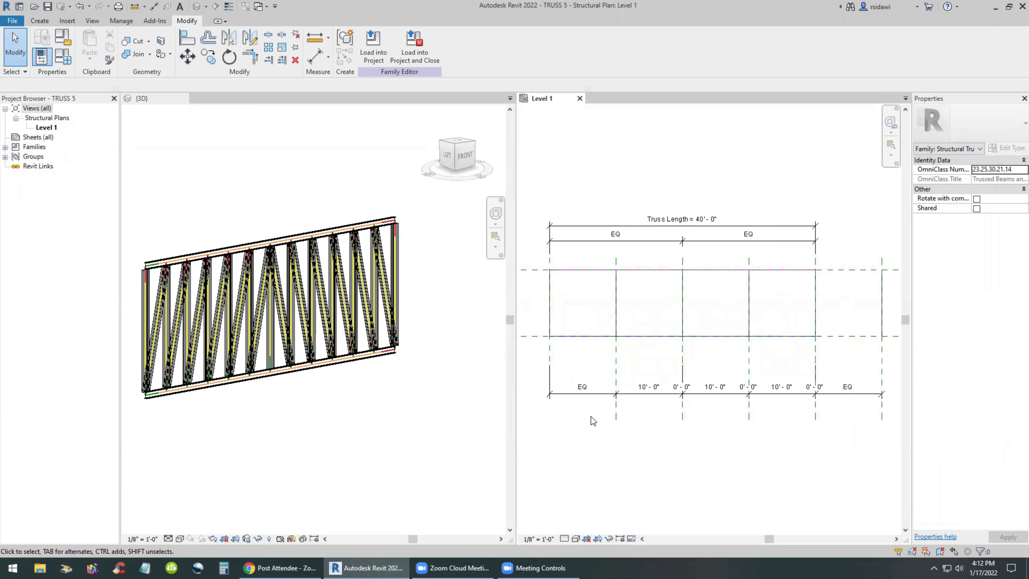
scroll(761, 437, "down", 1)
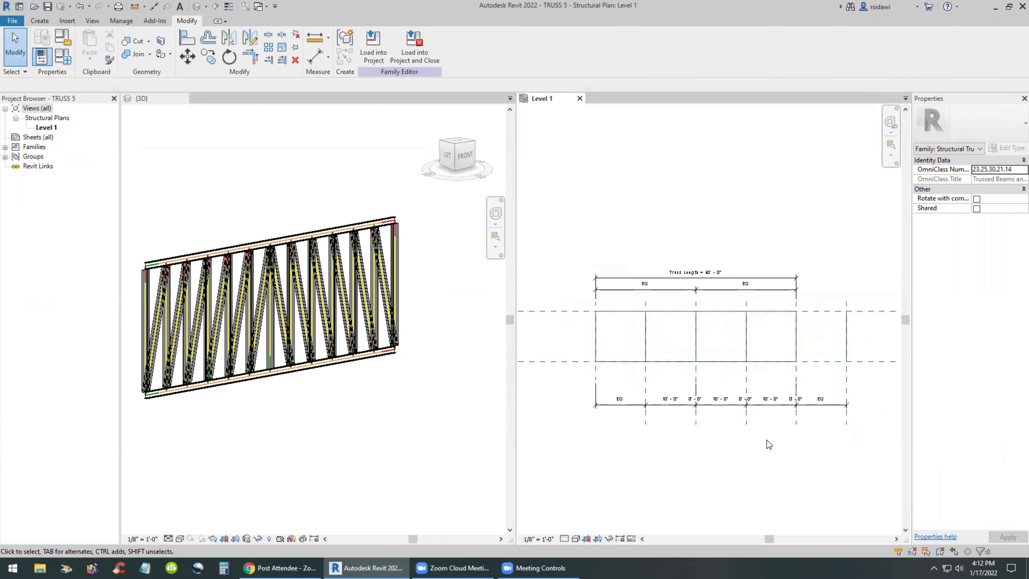
scroll(767, 440, "down", 1)
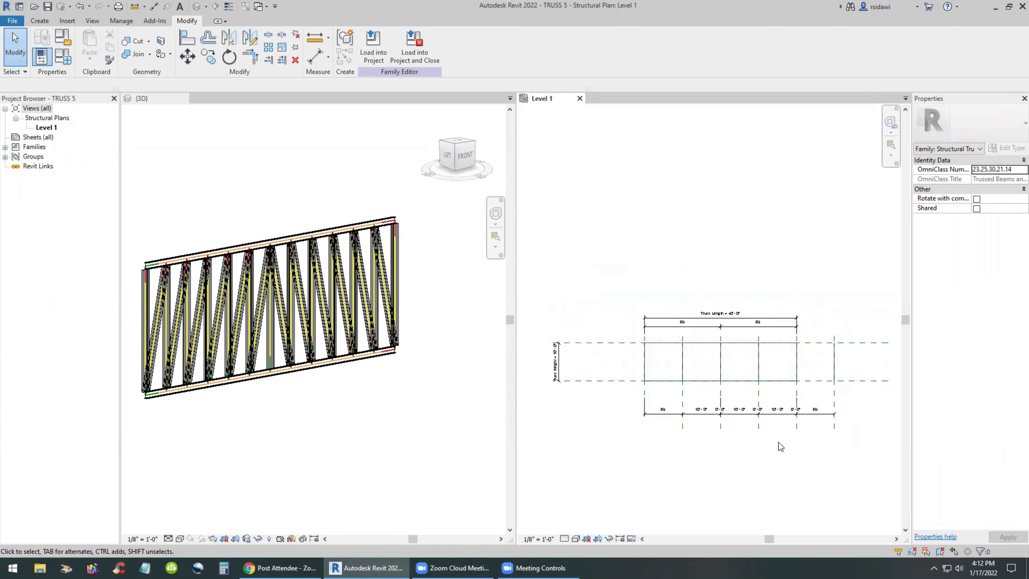
scroll(784, 436, "up", 1)
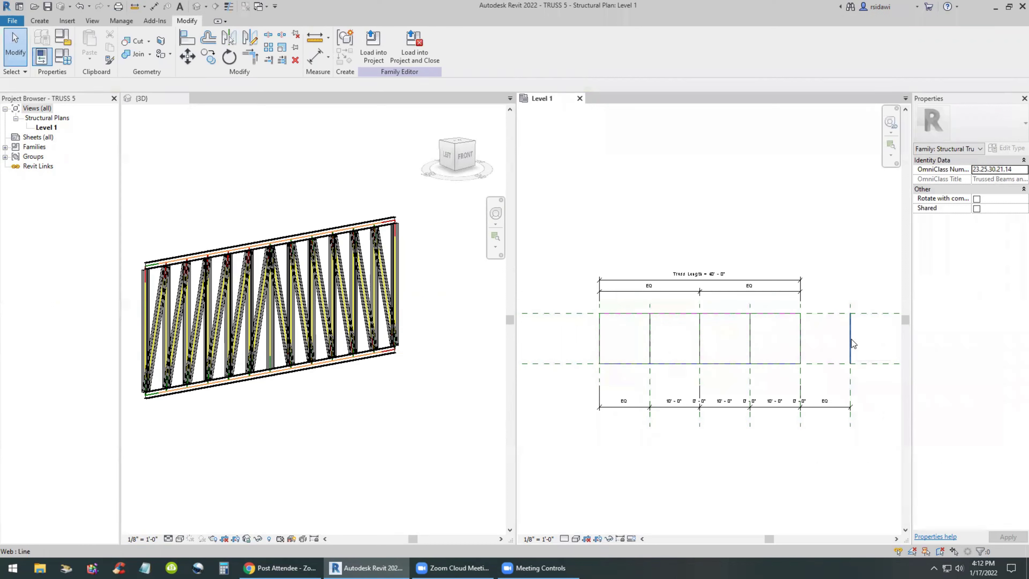
left_click(851, 340)
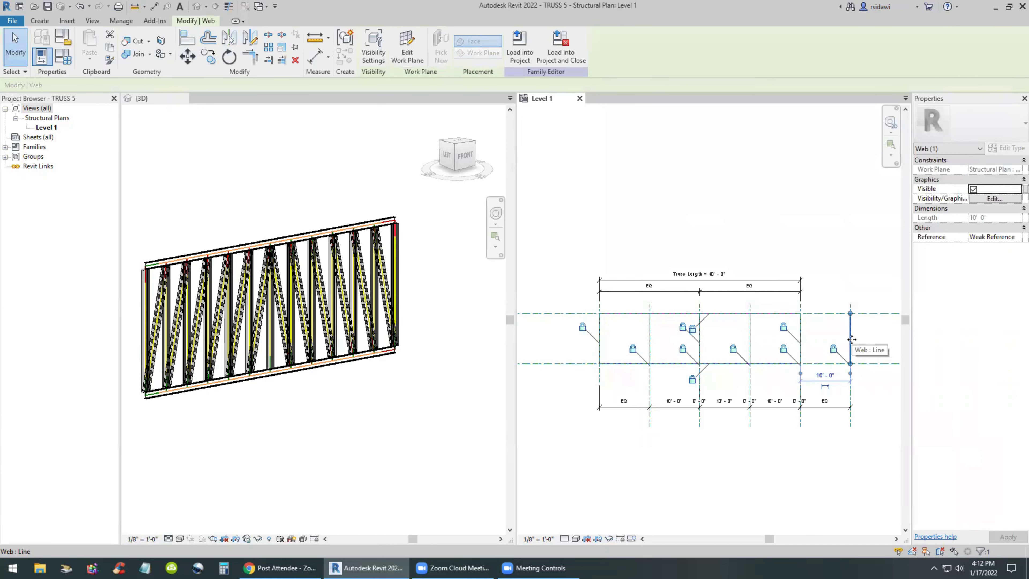
key("Escape")
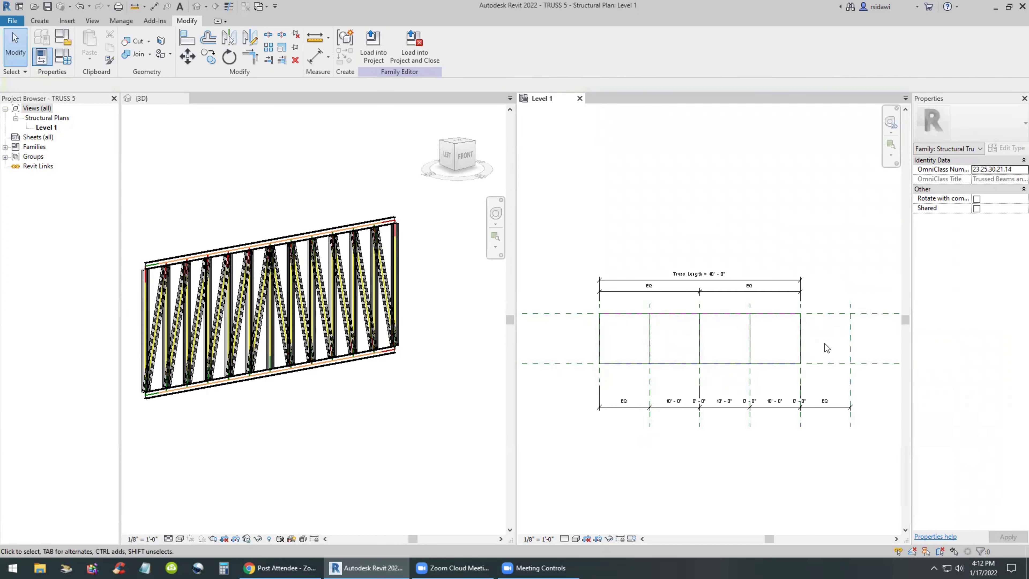
left_click(851, 343)
key("Delete")
Delete the dimension string below the truss that spaces the web reference planes
scroll(676, 414, "up", 2)
scroll(674, 415, "up", 1)
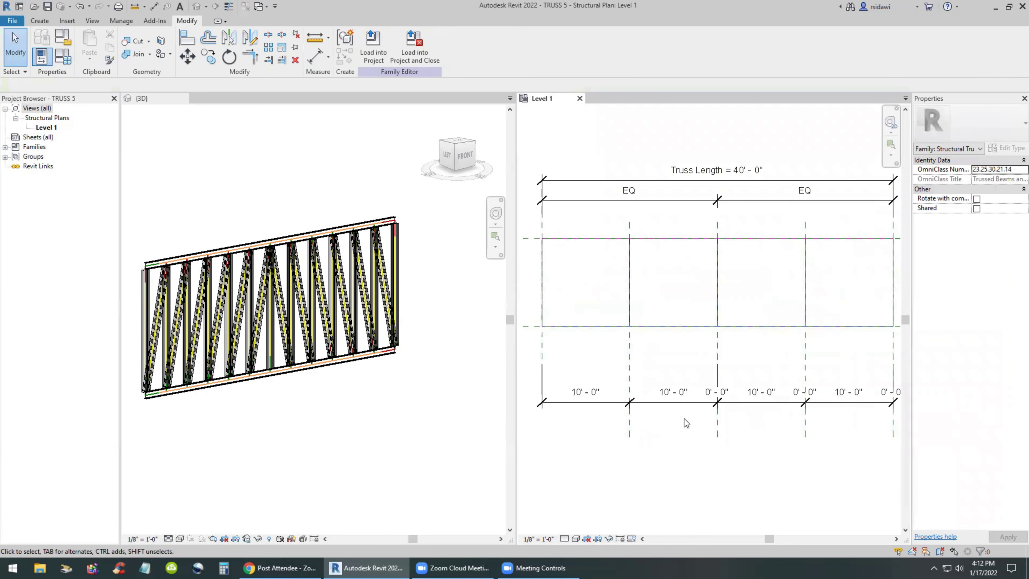
left_click(688, 403)
key("Delete")
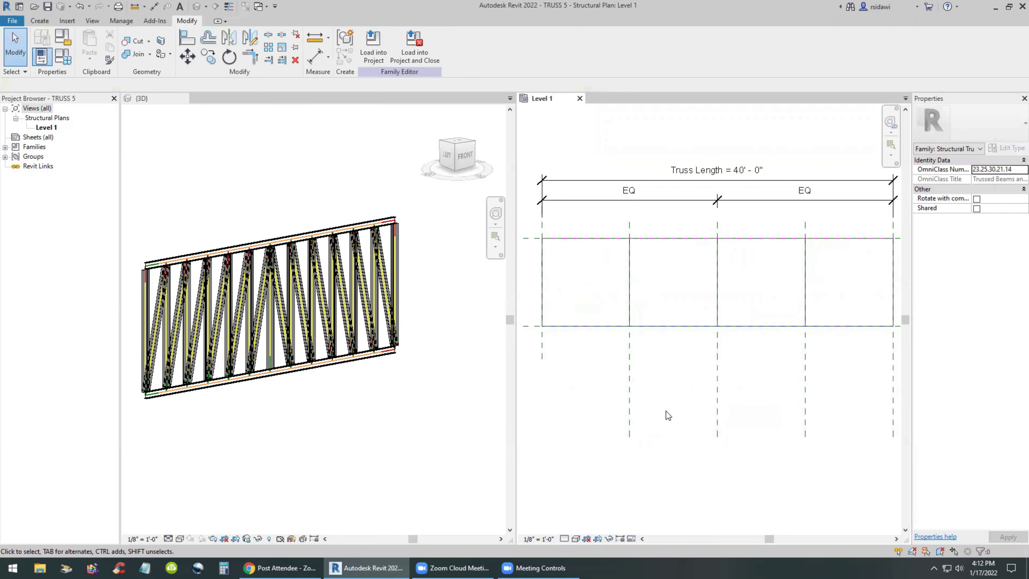
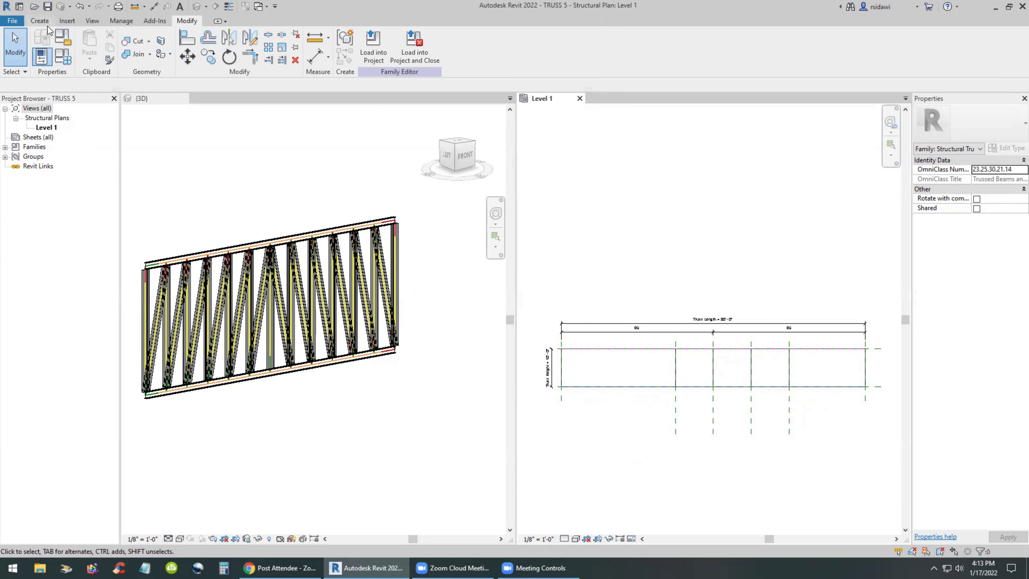
Draw three vertical reference planes across the truss, about 20' and 9' from its left end and about 8' from its right end
left_click(39, 21)
left_click(353, 47)
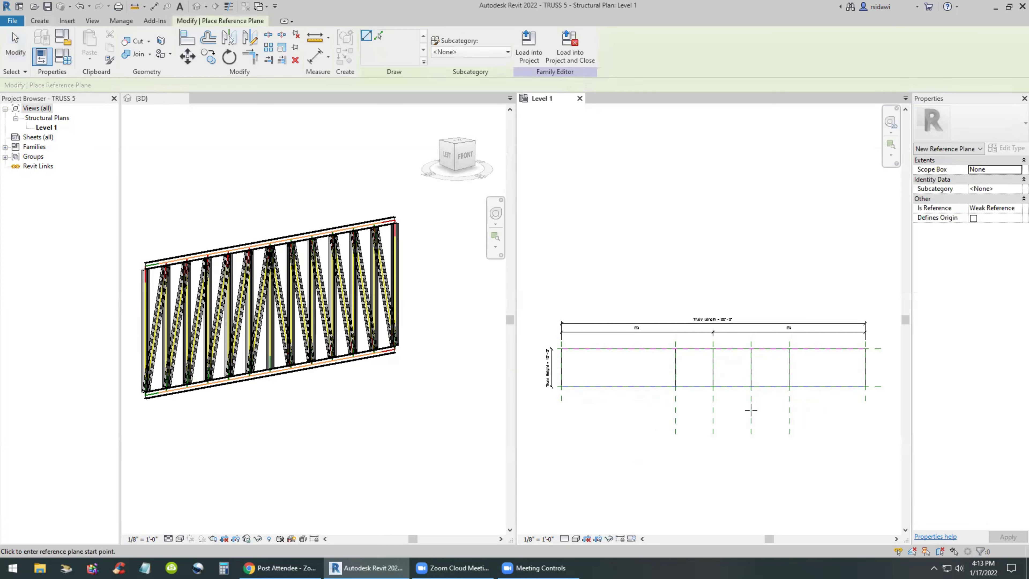
left_click(638, 342)
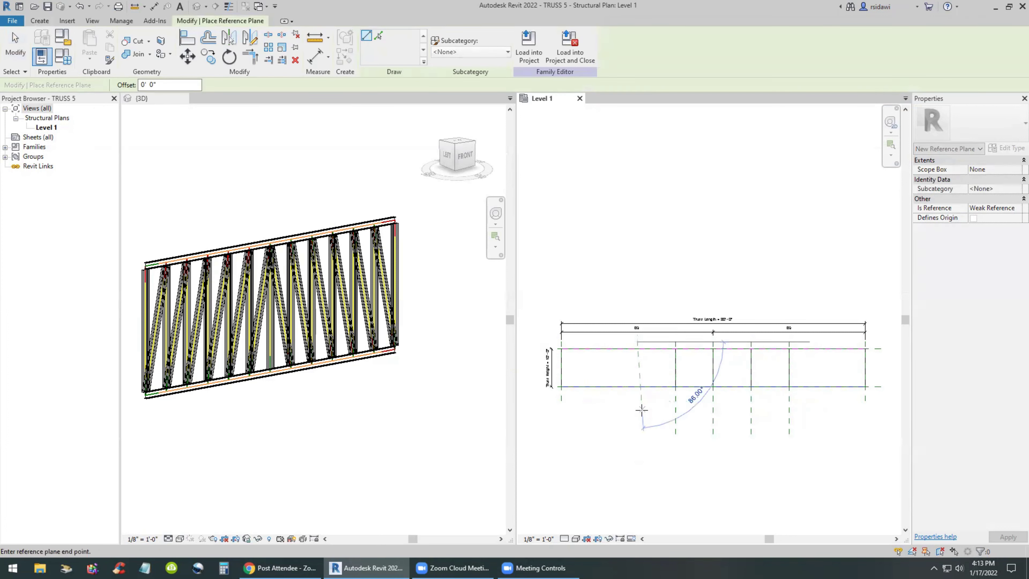
left_click(637, 433)
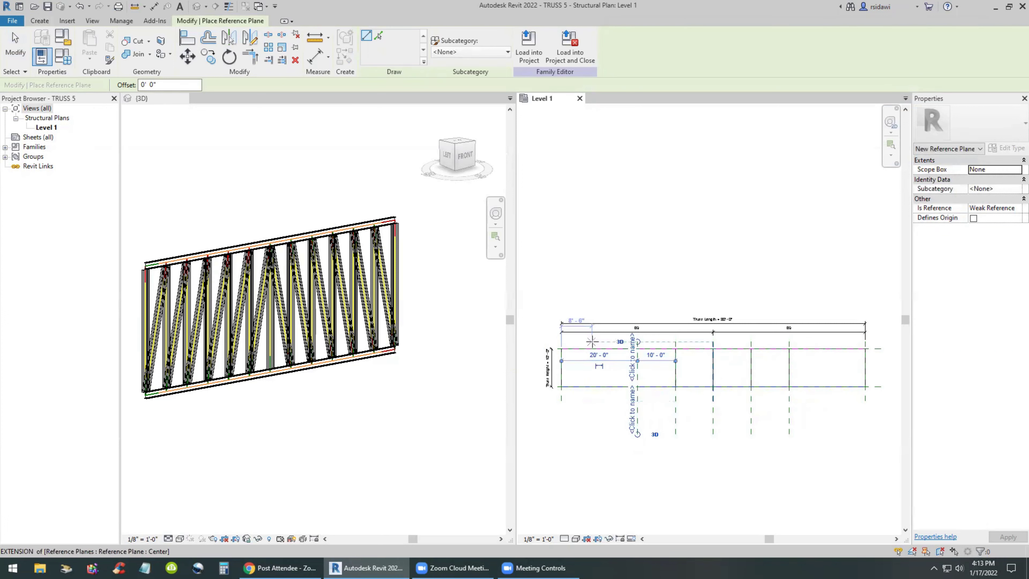
left_click(595, 342)
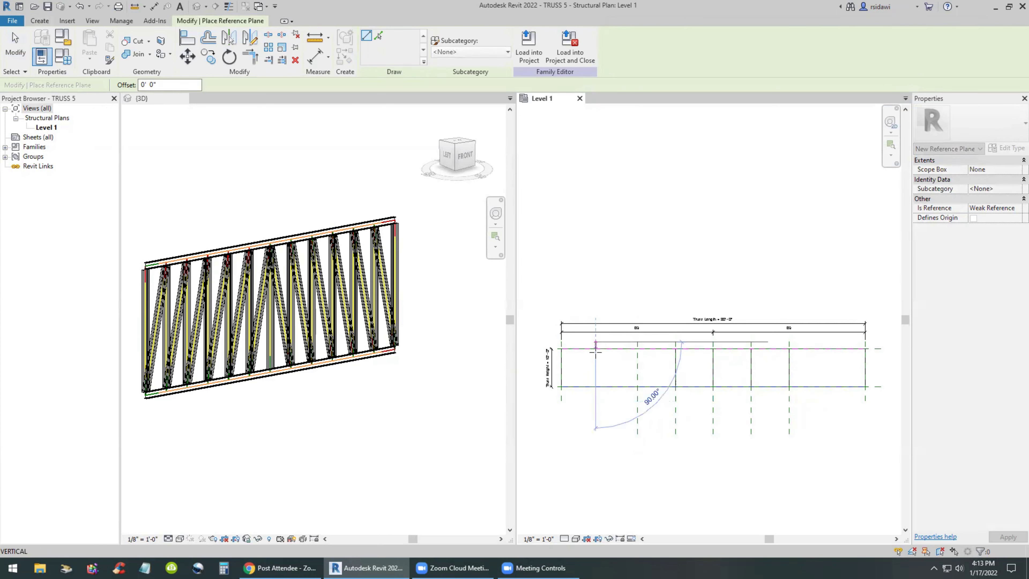
left_click(595, 435)
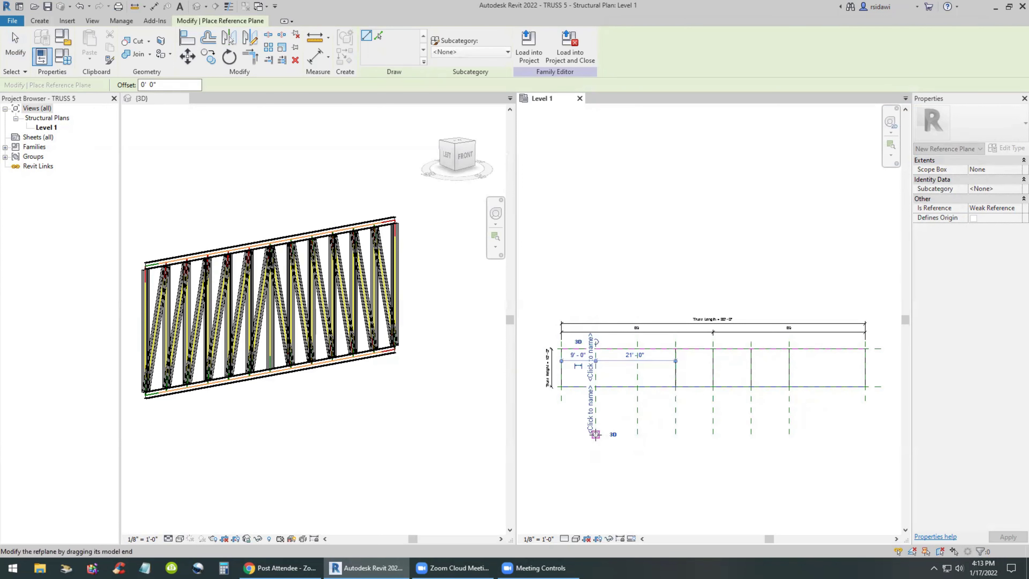
left_click(835, 349)
left_click(834, 433)
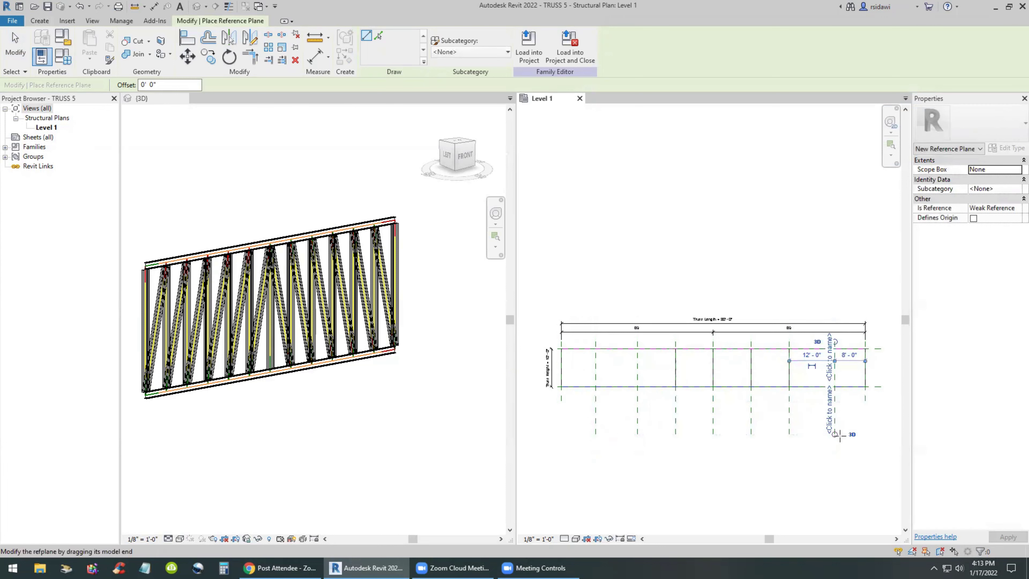
key("Escape")
key("Escape")
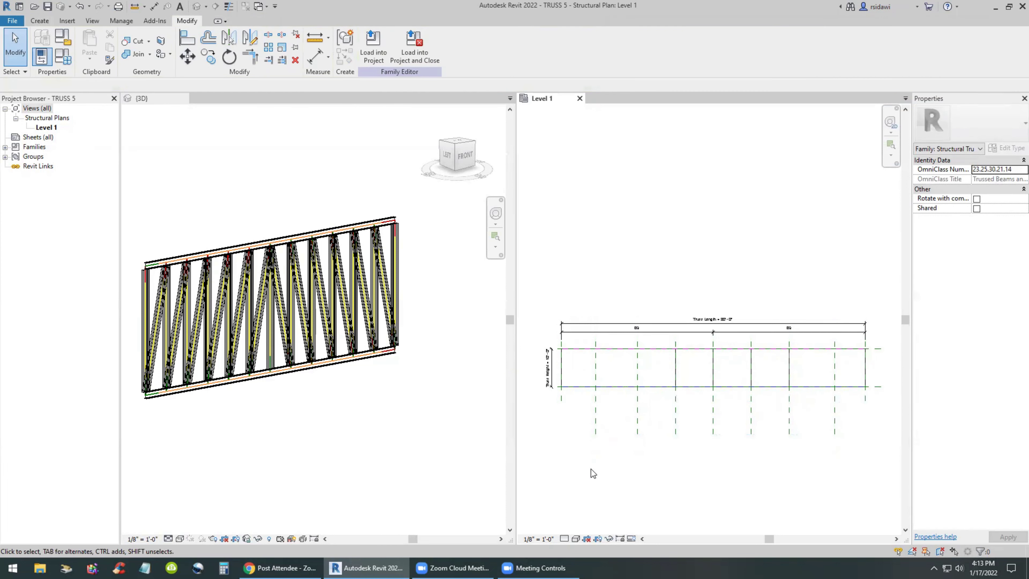
Place one continuous aligned dimension string below the truss through all nine vertical reference planes, from the left end to the right end
left_click(34, 22)
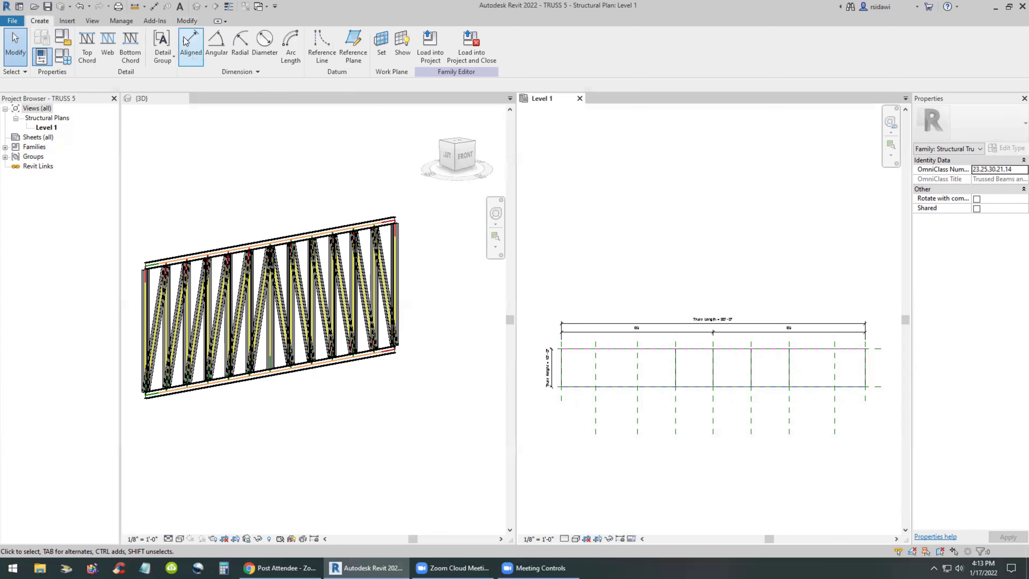
left_click(189, 43)
left_click(562, 398)
left_click(595, 416)
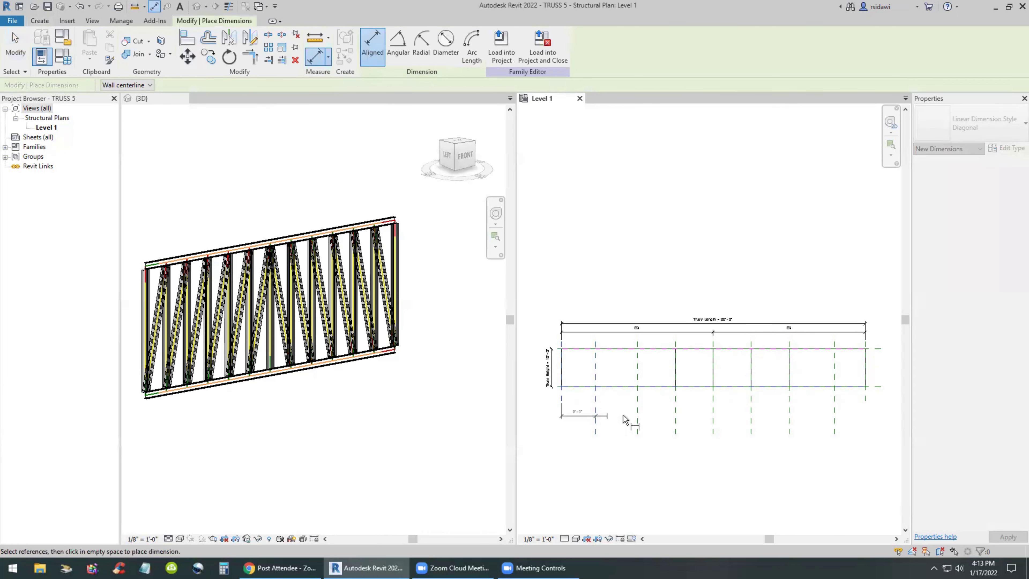
left_click(637, 418)
left_click(676, 418)
left_click(713, 424)
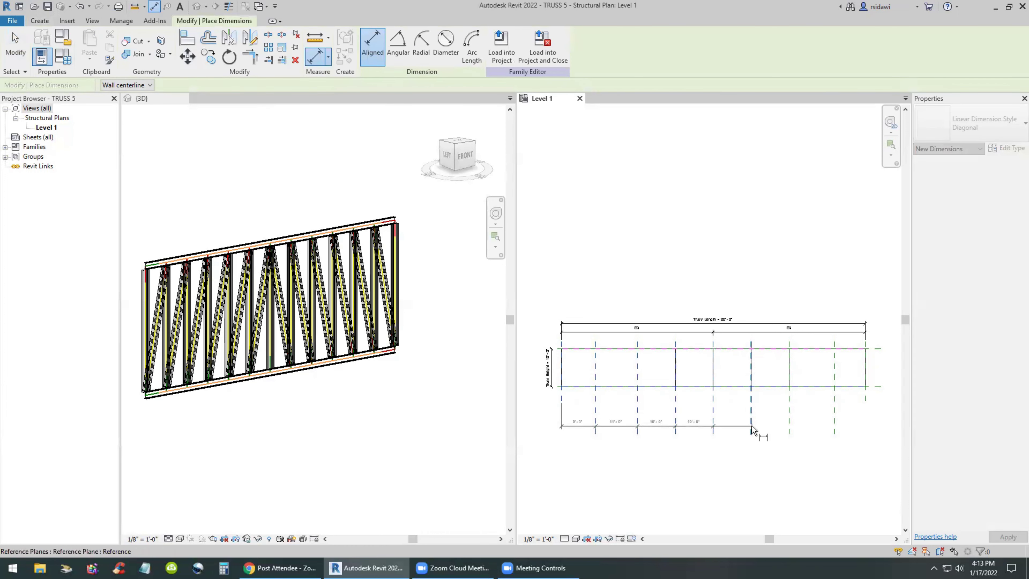
left_click(752, 429)
left_click(789, 426)
left_click(835, 422)
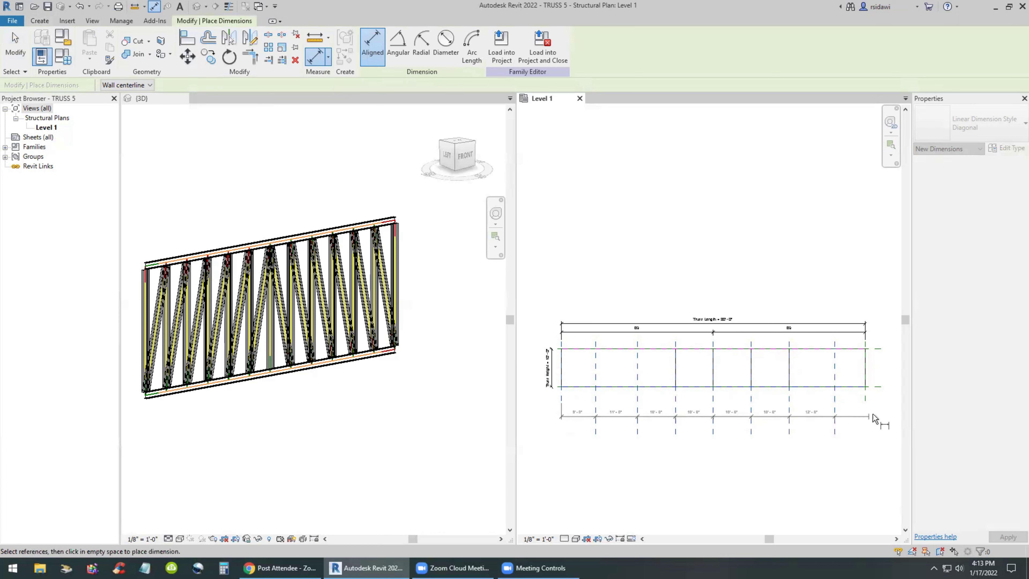
left_click(867, 419)
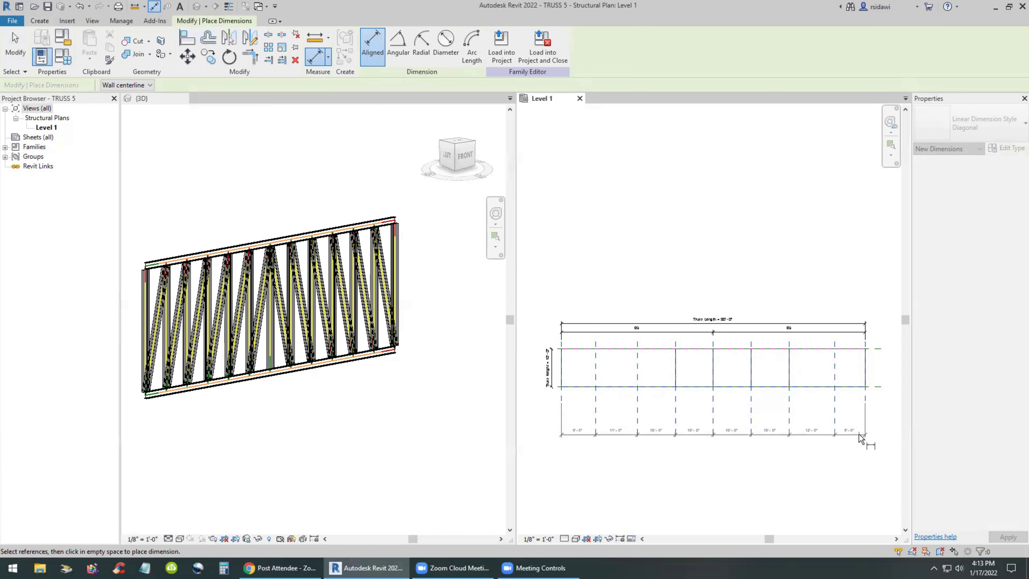
left_click(855, 446)
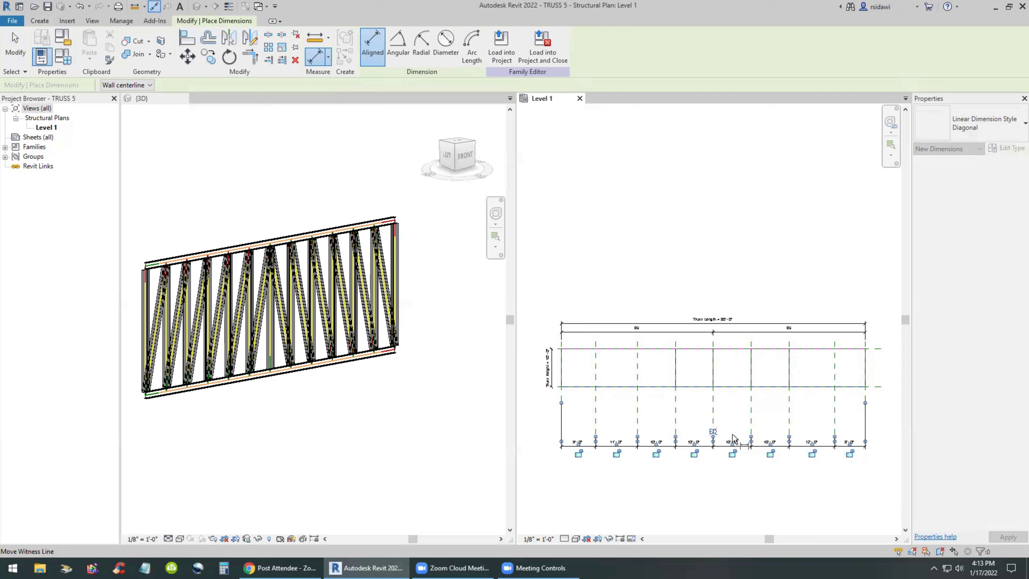
Apply the equality constraint to the new dimension string so the reference planes are evenly spaced
left_click(714, 431)
key("Escape")
key("Escape")
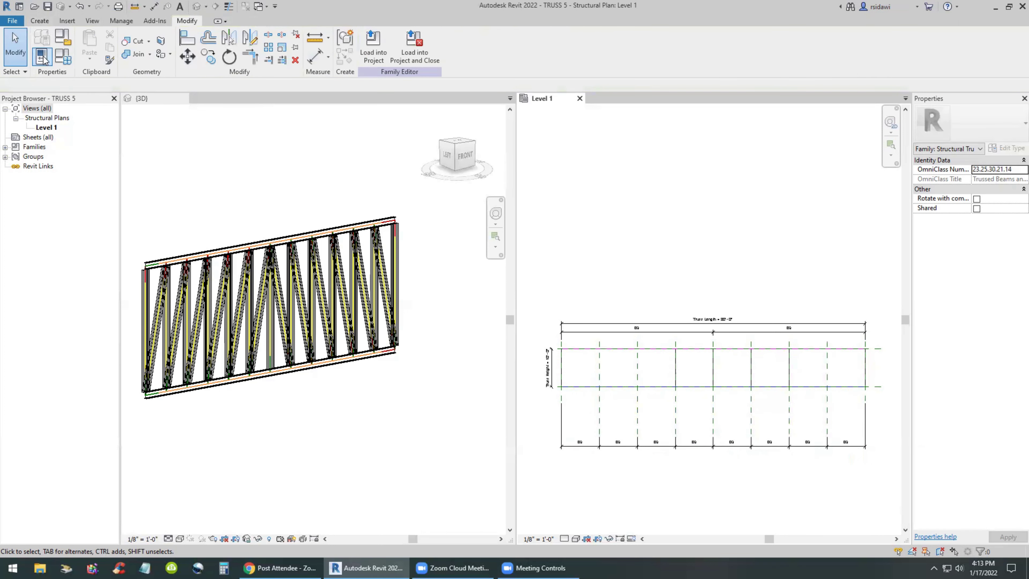
left_click(677, 367)
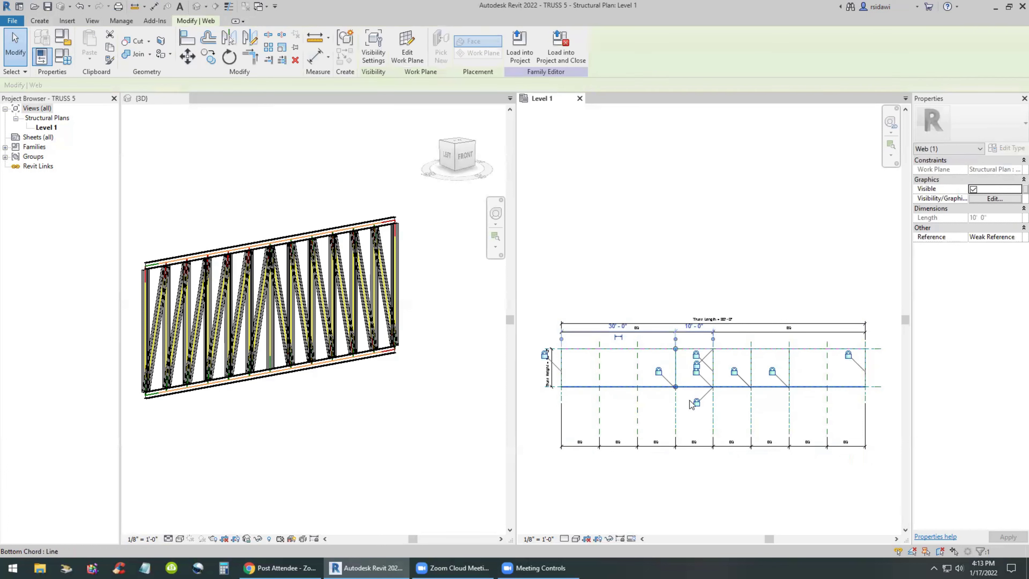
left_click(661, 377)
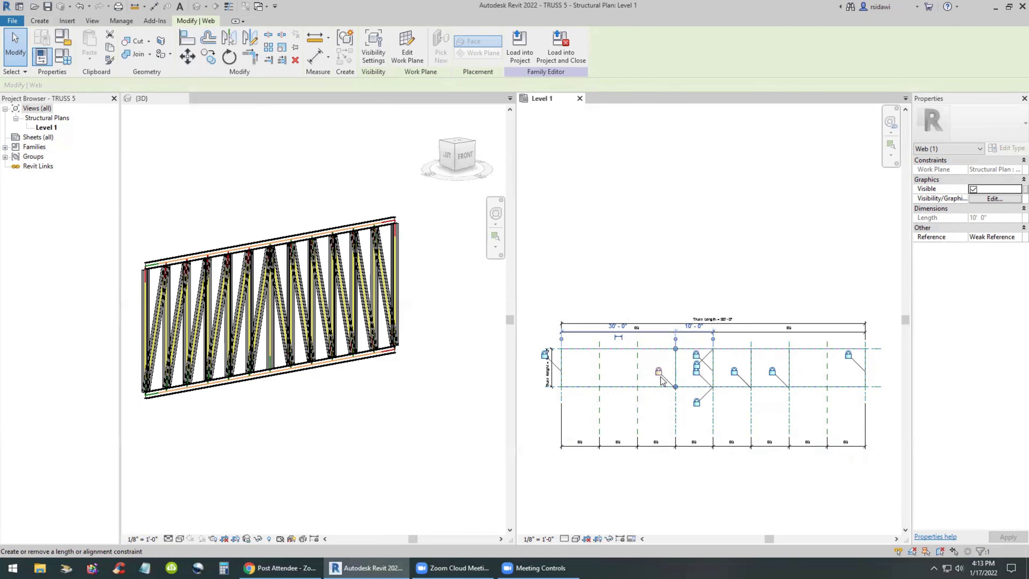
key("Escape")
Draw vertical webs between the chords along the reference planes 10' and 20' from the truss's left end and 10' from its right end
left_click(40, 21)
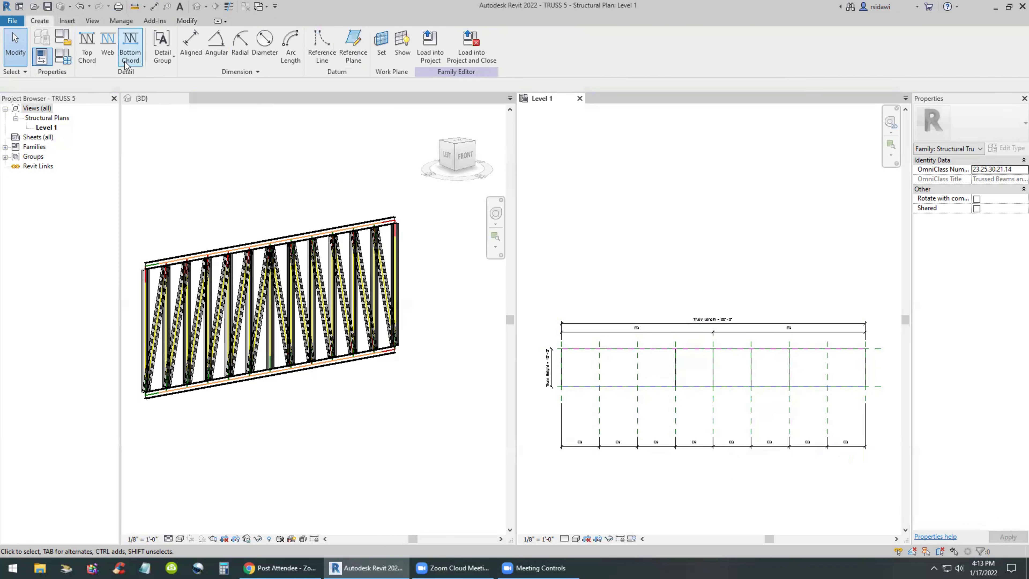
left_click(108, 45)
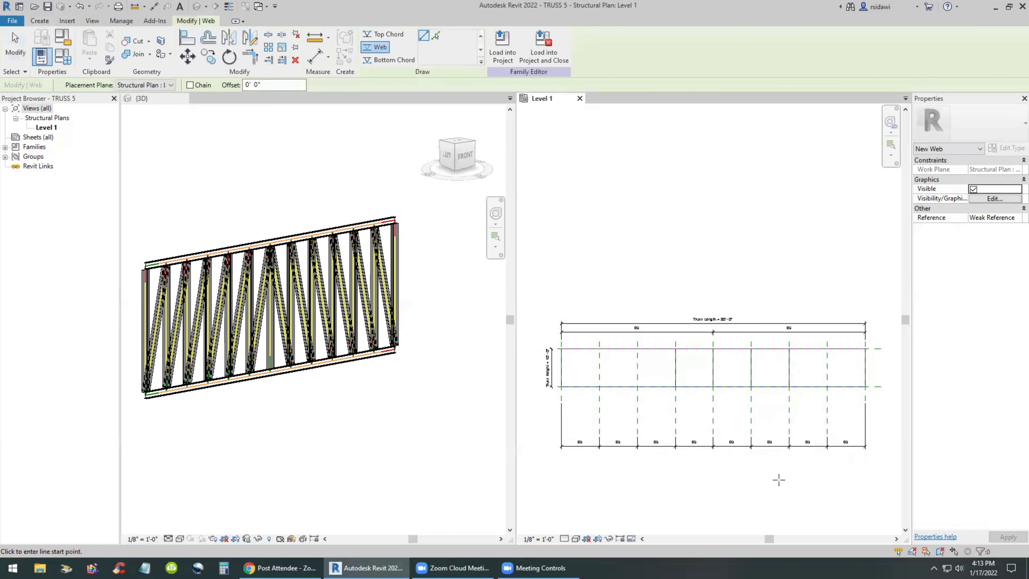
left_click(637, 349)
left_click(637, 388)
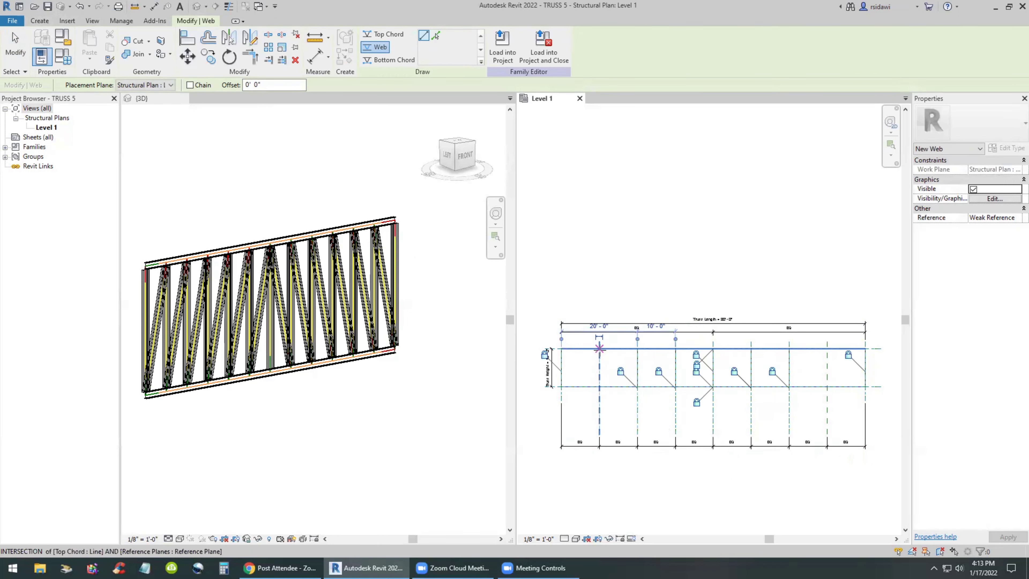
left_click(562, 349)
left_click(600, 387)
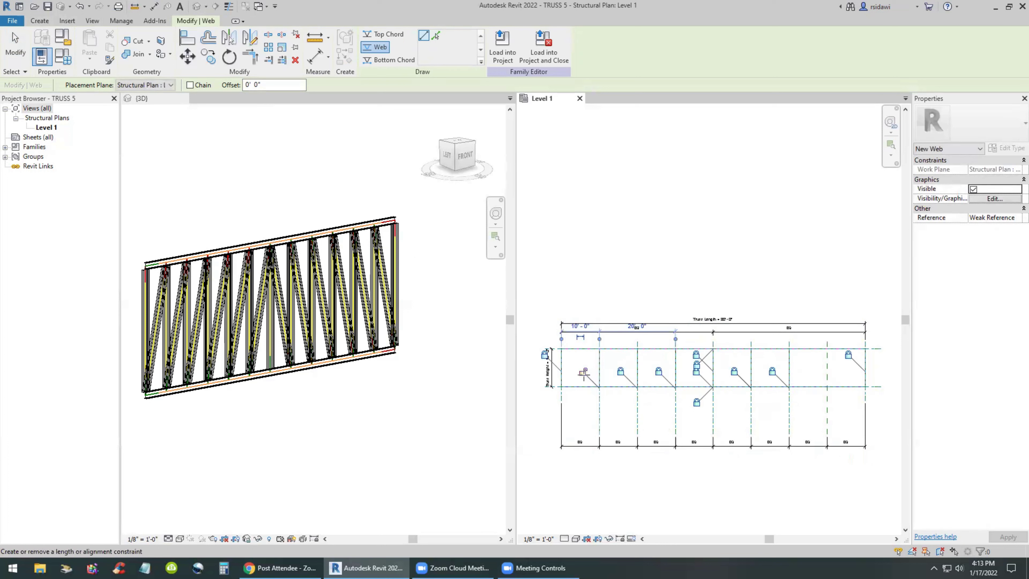
left_click(827, 349)
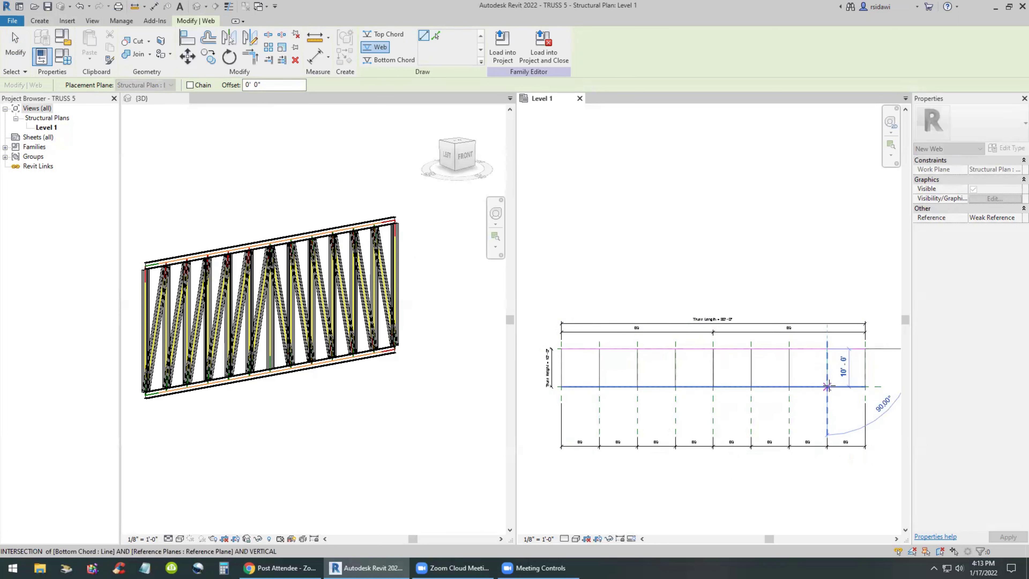
left_click(828, 387)
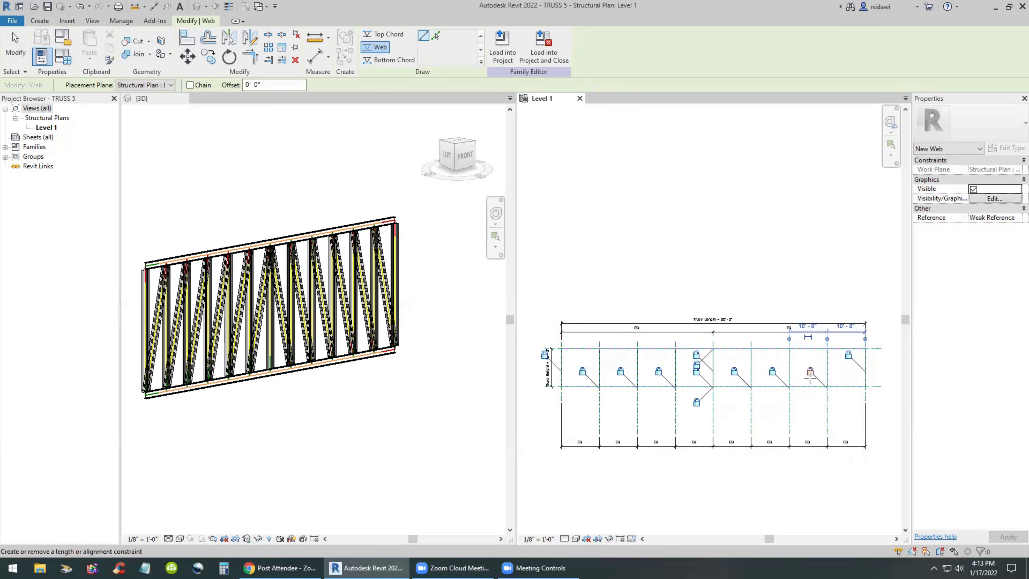
key("Escape")
key("Escape")
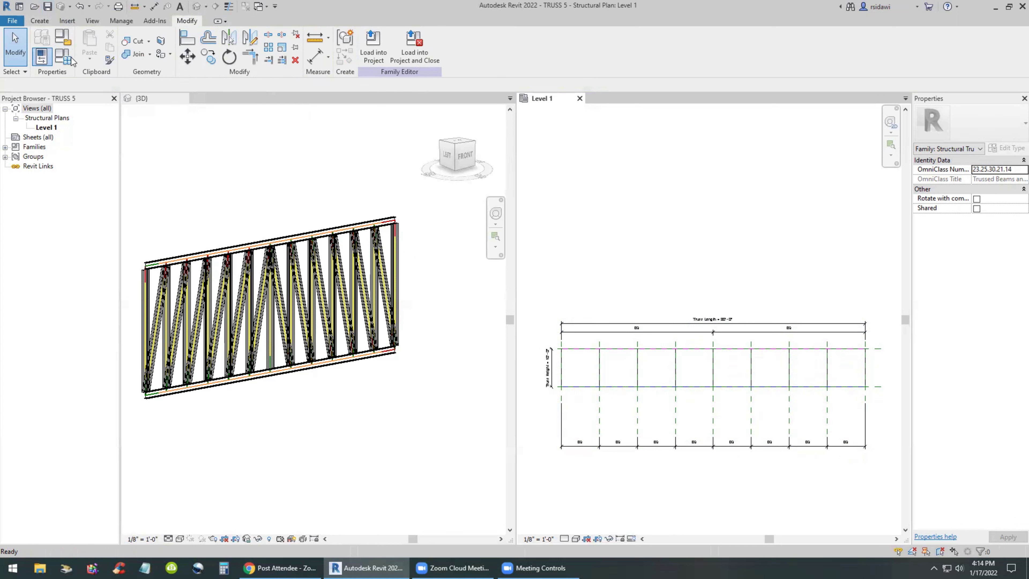
Set the family's Truss Length to 40' to test whether the webs follow the reference planes
left_click(63, 57)
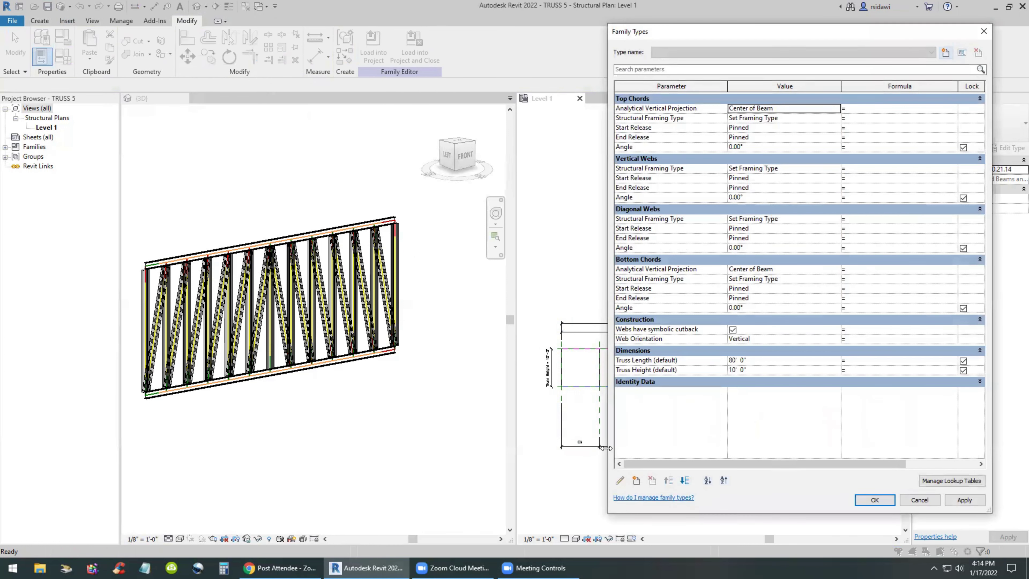
left_click_drag(606, 448, 726, 446)
left_click(852, 360)
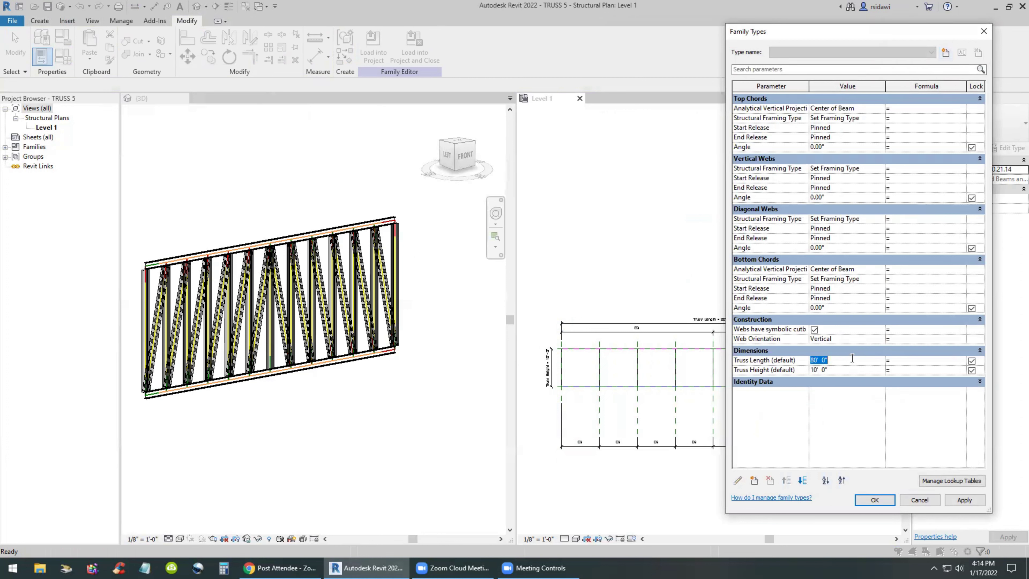
left_click(964, 500)
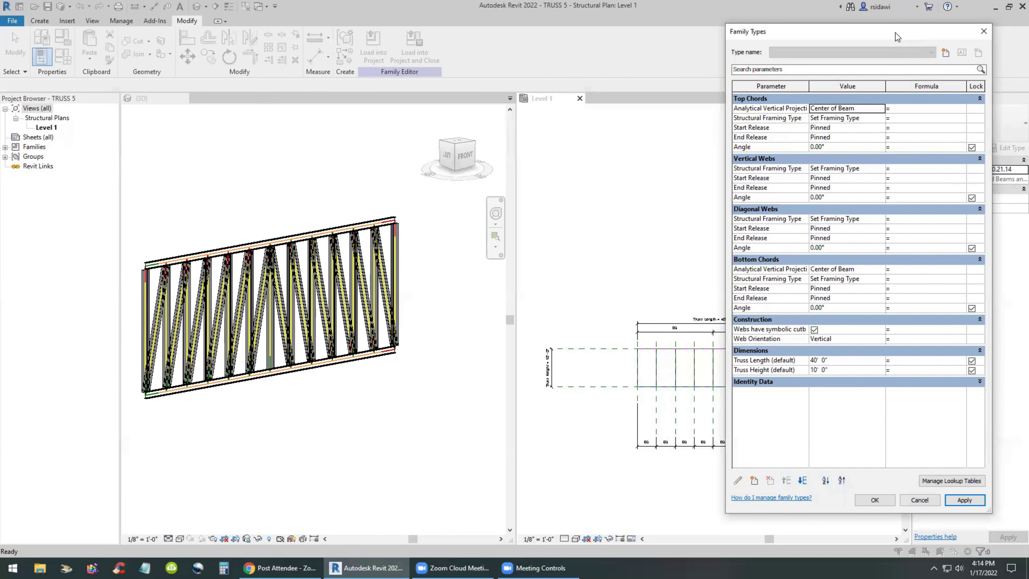
left_click_drag(896, 32, 487, 34)
key("ctrl")
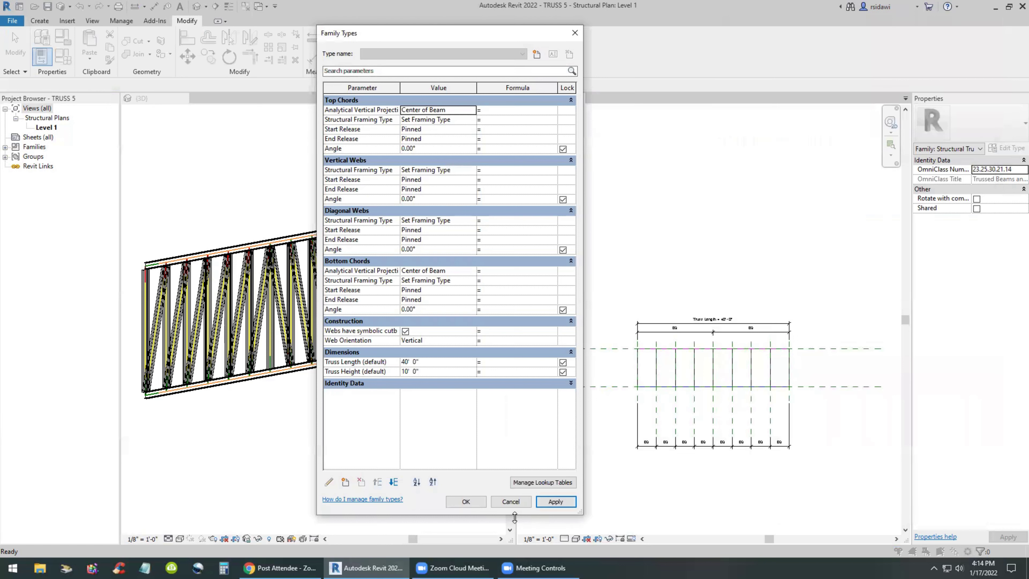
Set the family's Truss Length to 80' and accept the family types
left_click(435, 361)
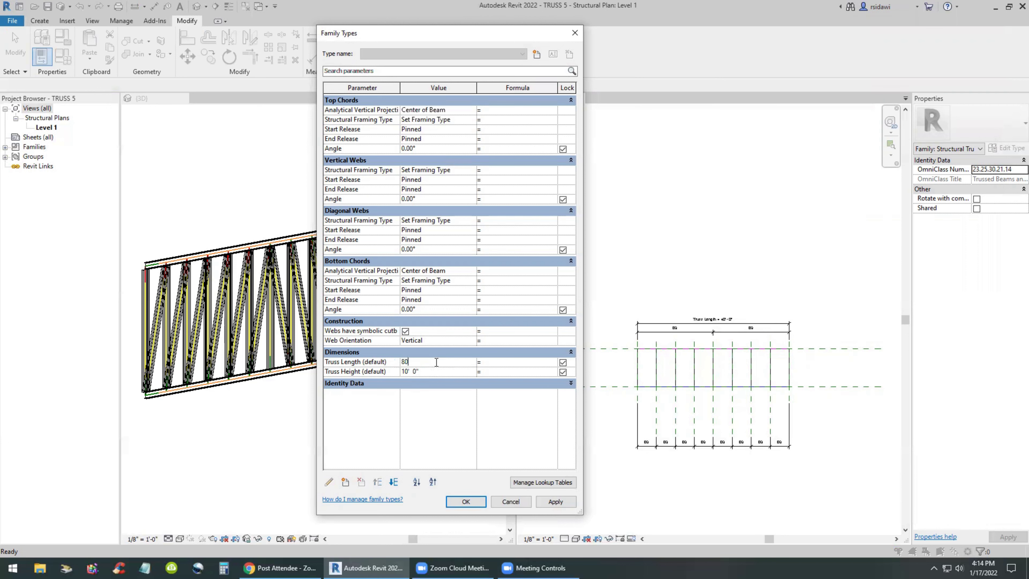
key("Tab")
left_click(470, 501)
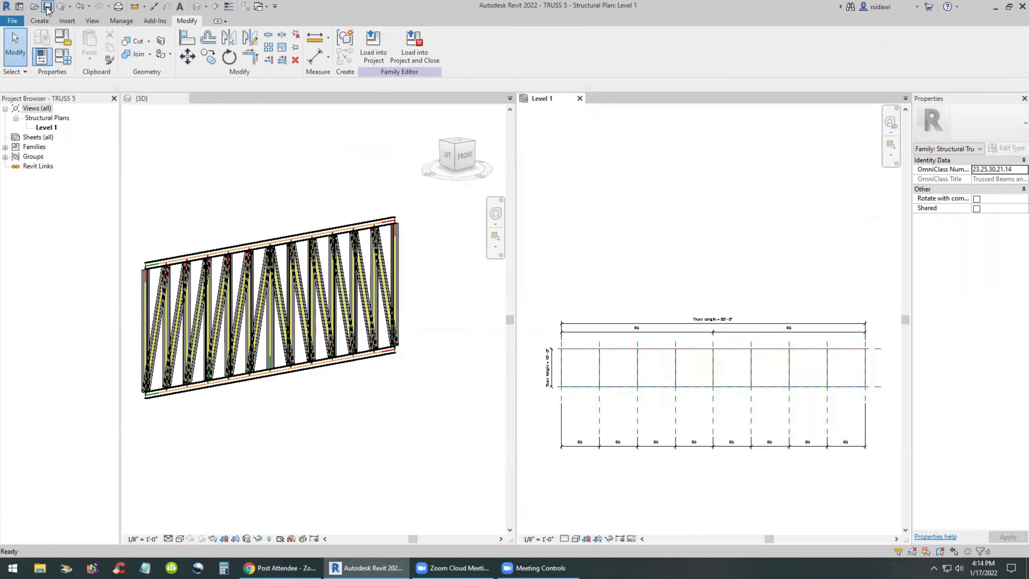
Load the updated TRUSS 5 family into Truss Project 5 and change the existing Howe Flat Truss to the TRUSS 5 type
left_click(373, 47)
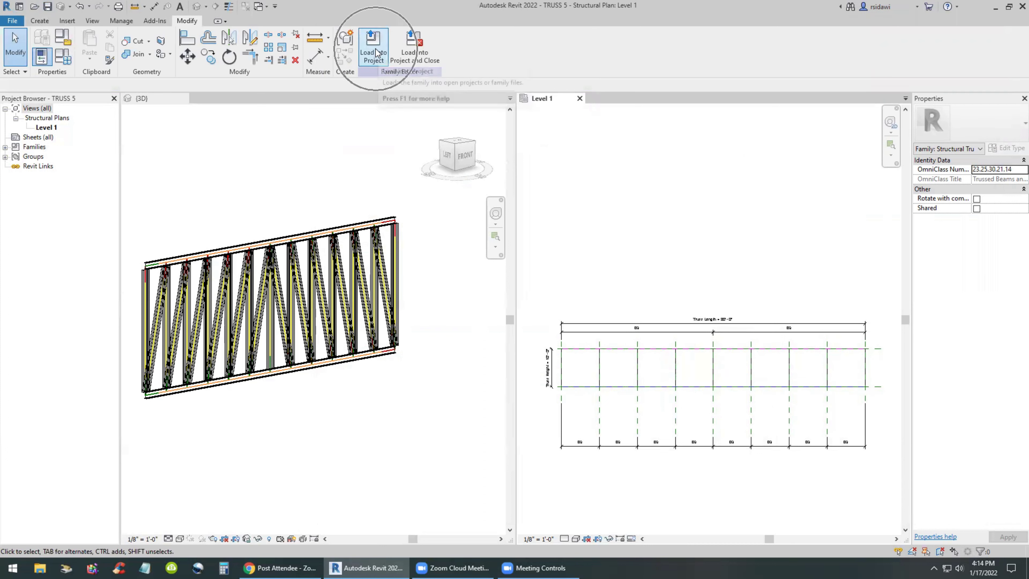
left_click(490, 276)
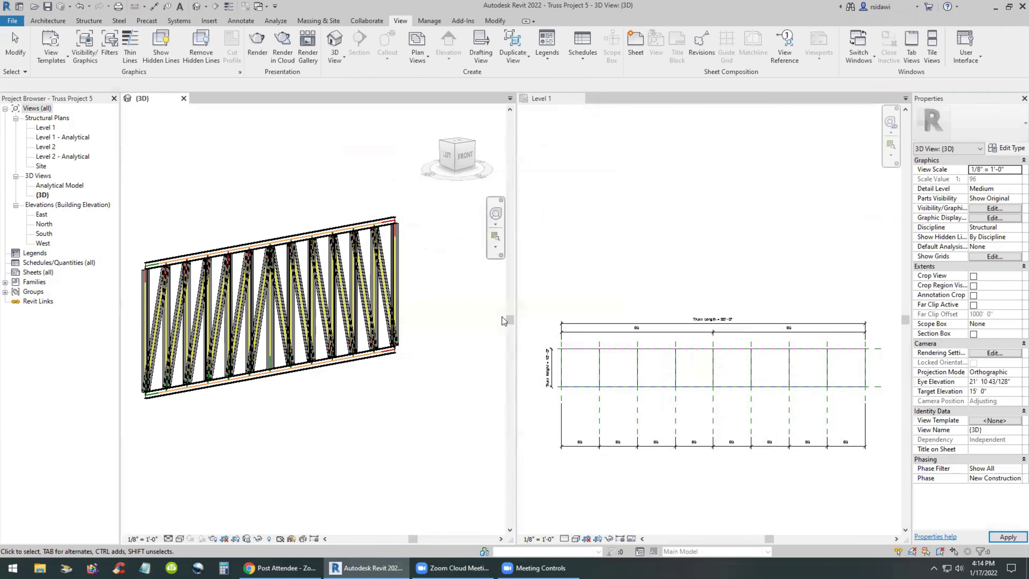
left_click(340, 360)
left_click(972, 124)
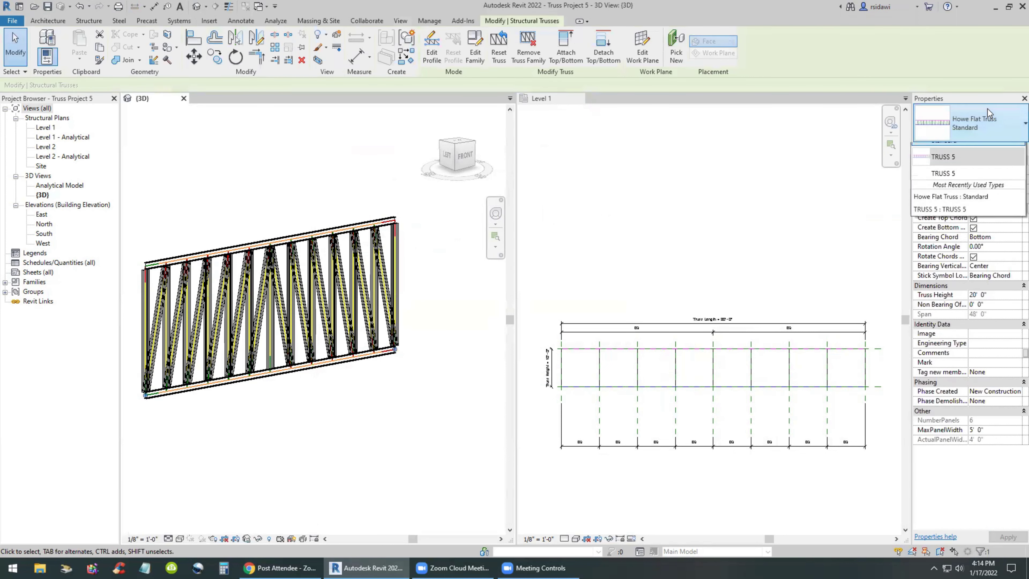
left_click(944, 216)
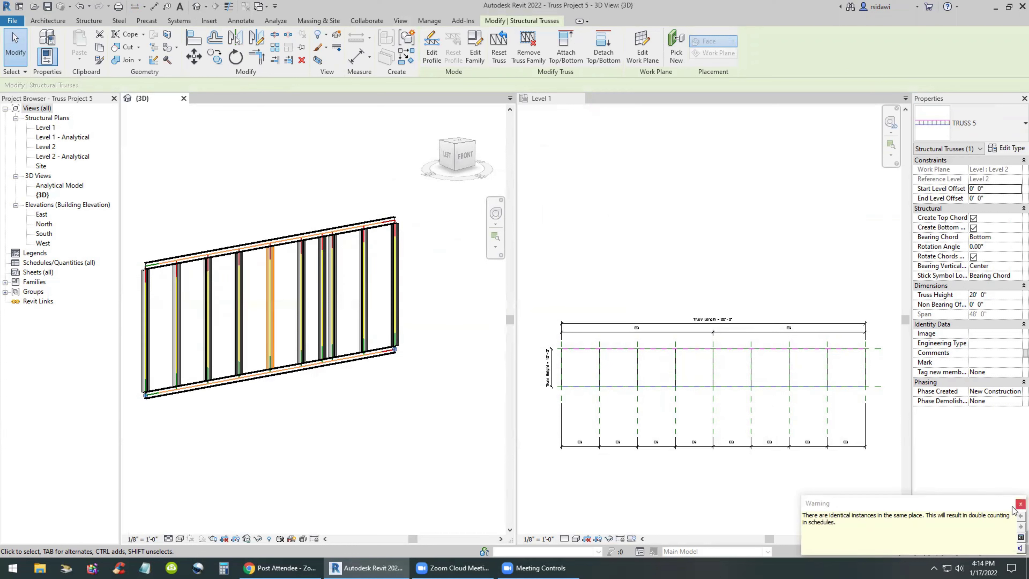
left_click(408, 482)
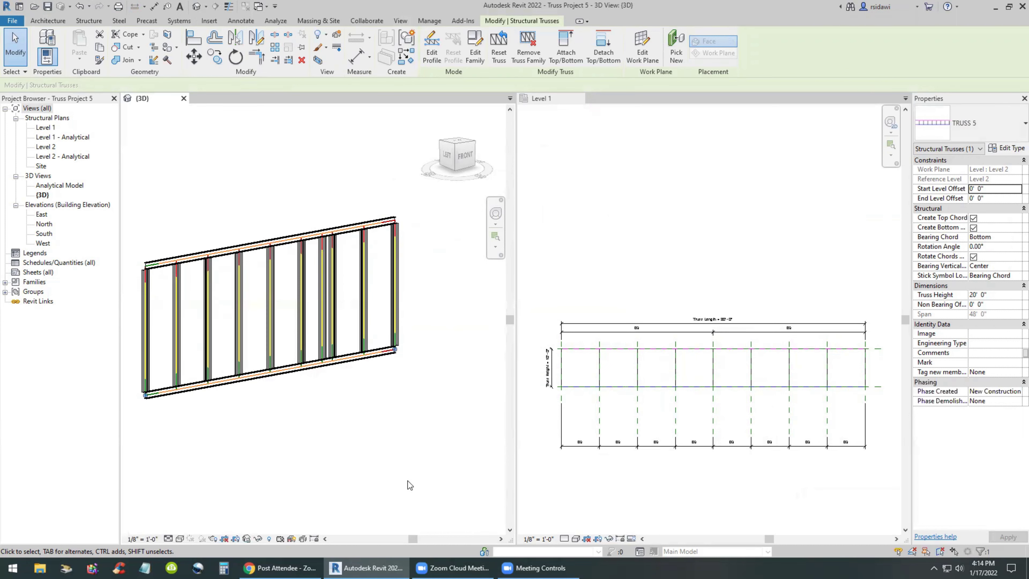
Delete the existing truss and place a TRUSS 5 truss about 80' long on Level 1 in the 3D view
left_click(326, 372)
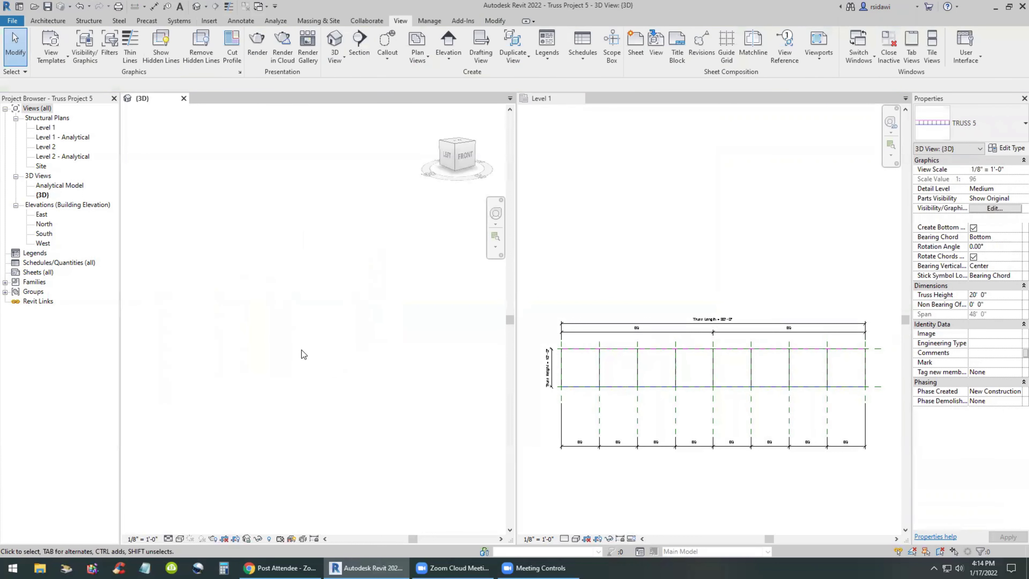
left_click(89, 20)
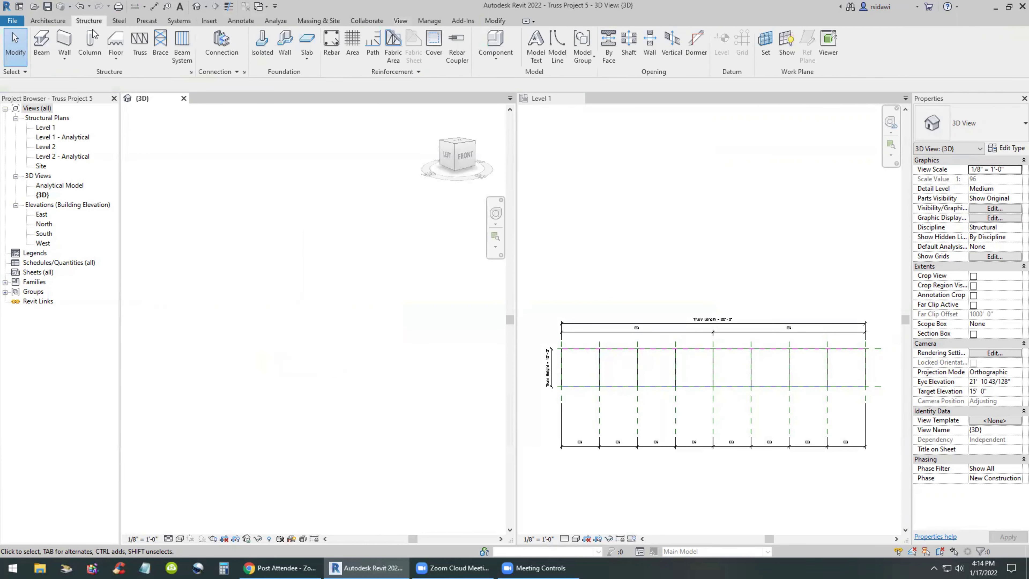
left_click(139, 43)
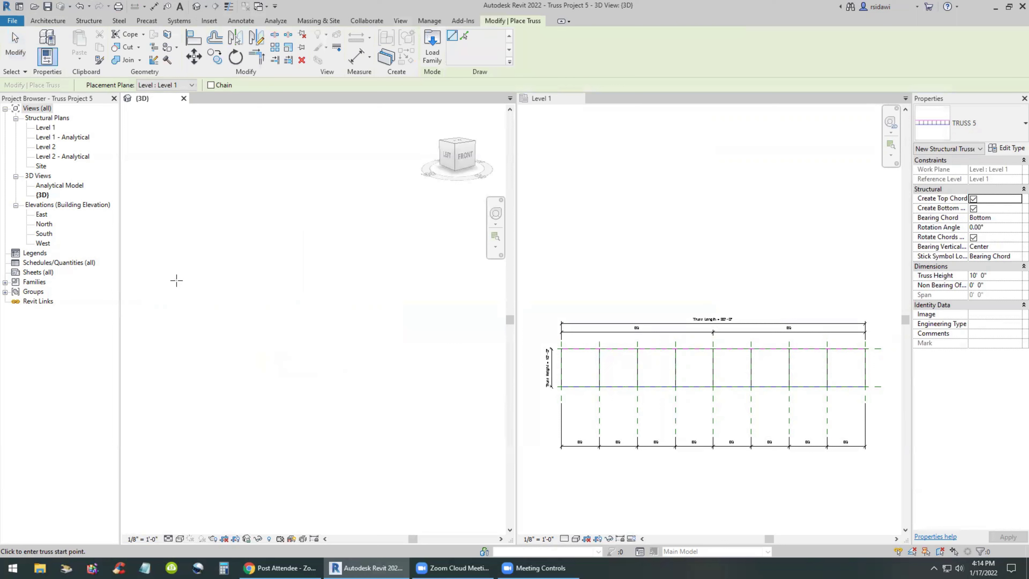
left_click(192, 403)
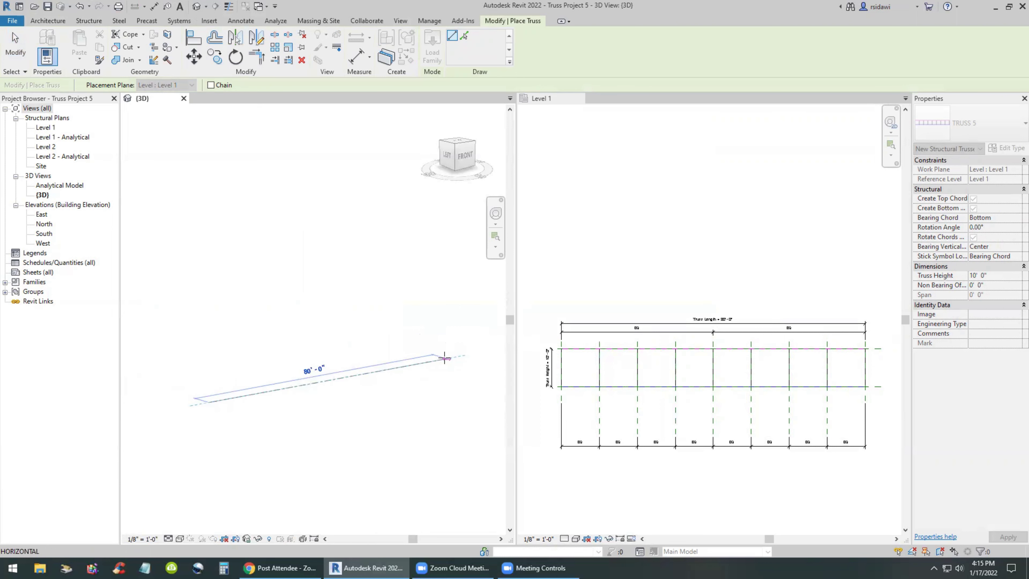
left_click(445, 358)
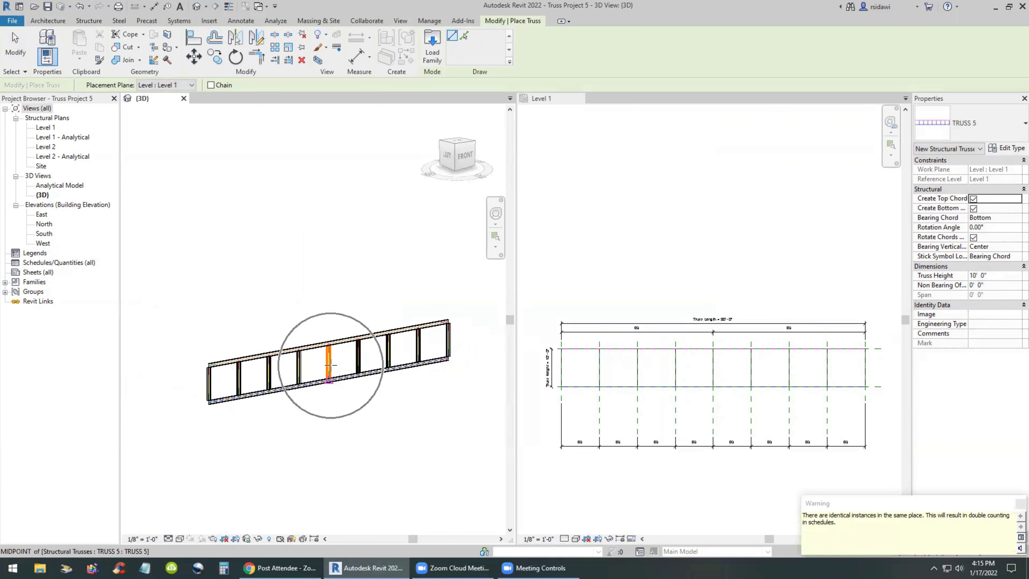
key("Escape")
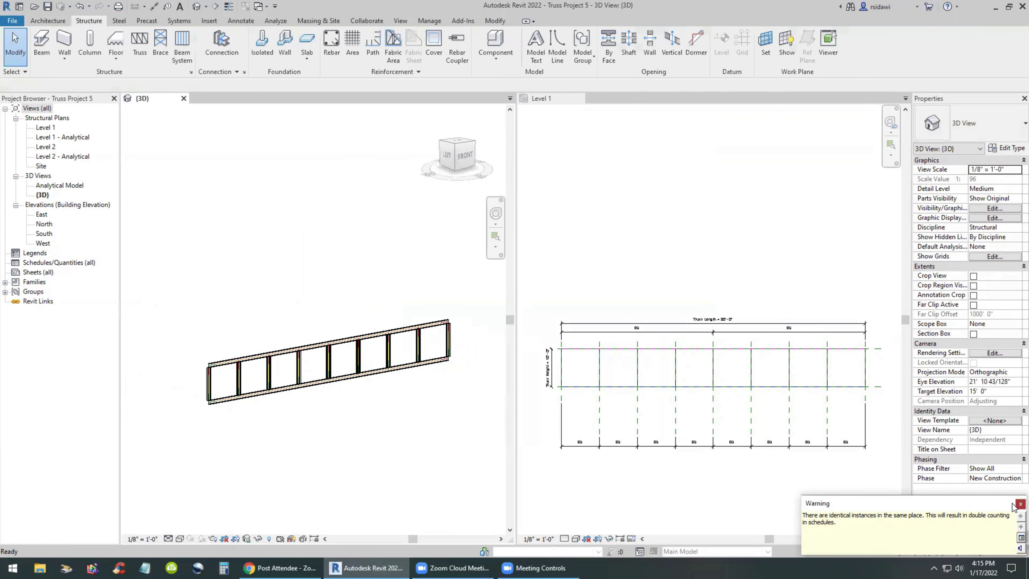
Align the middle web to the centre reference plane in the TRUSS 5 family and reload the family into Truss Project 5
left_click(659, 364)
scroll(445, 377, "up", 2)
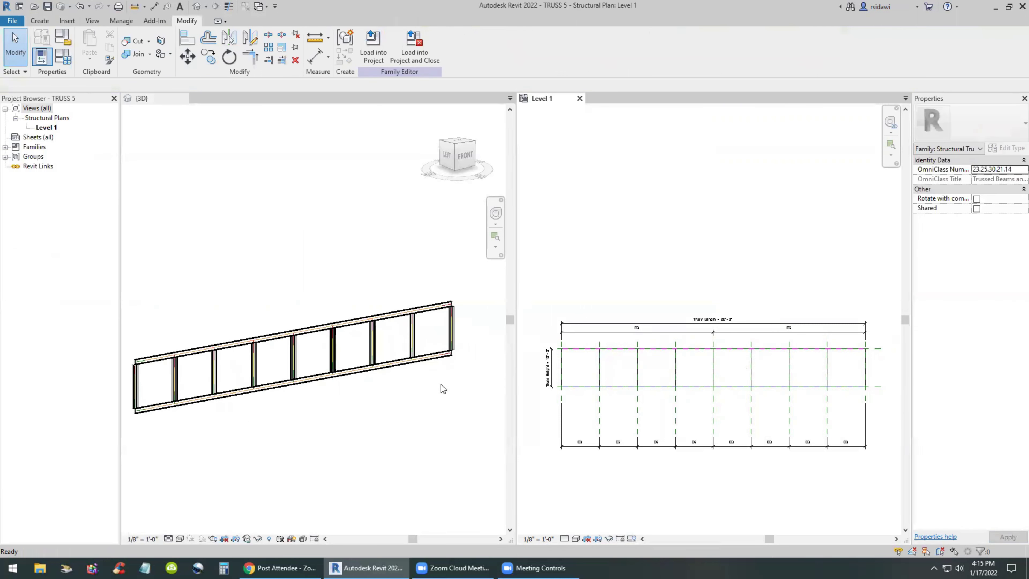
left_click(713, 369)
key("Escape")
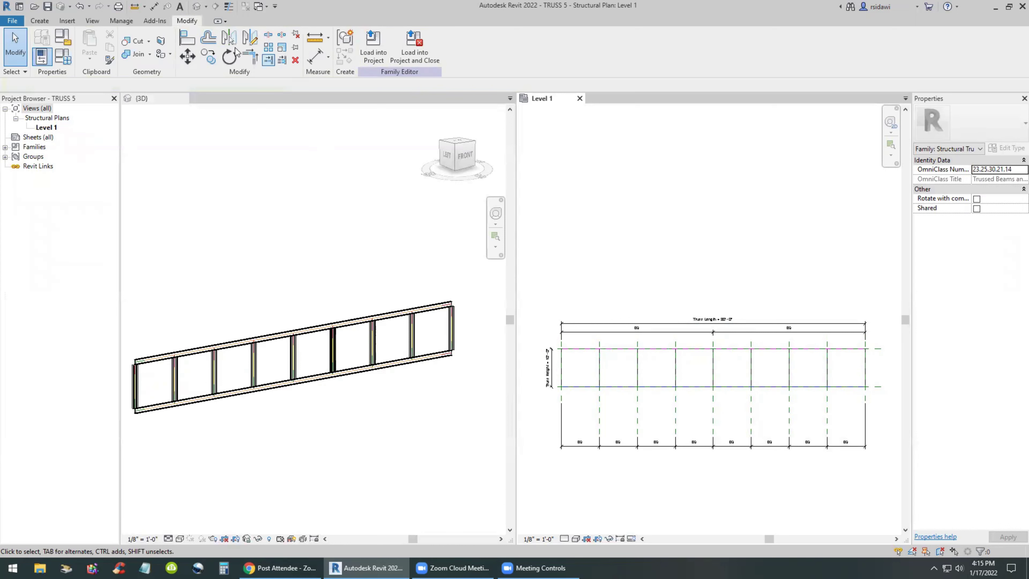
left_click(187, 39)
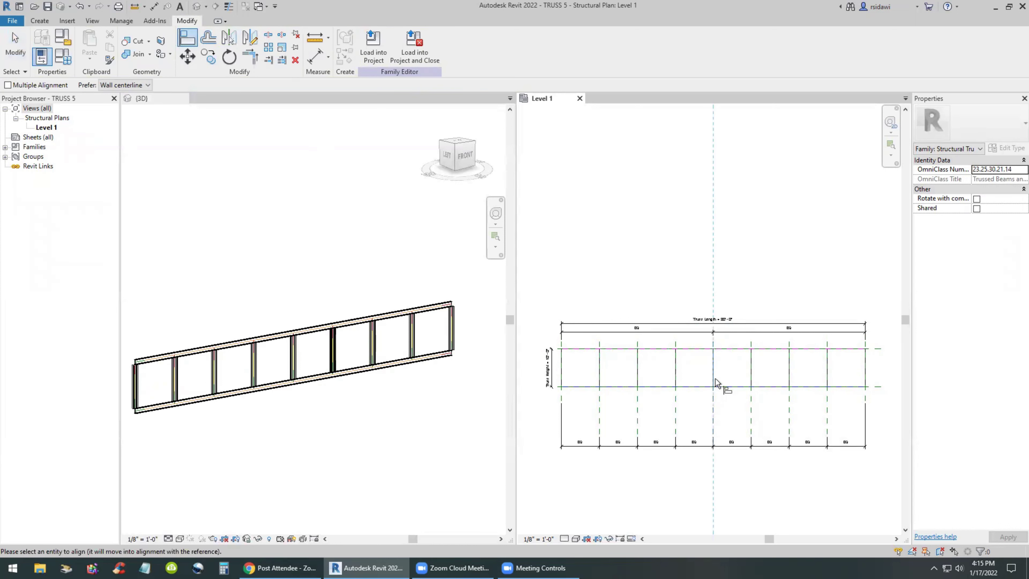
key("Escape")
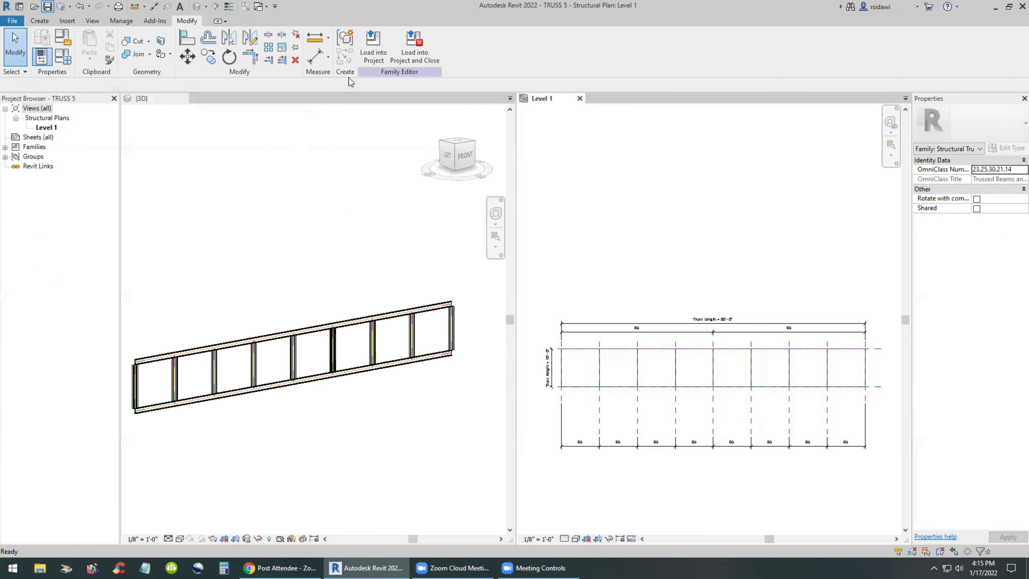
left_click(371, 57)
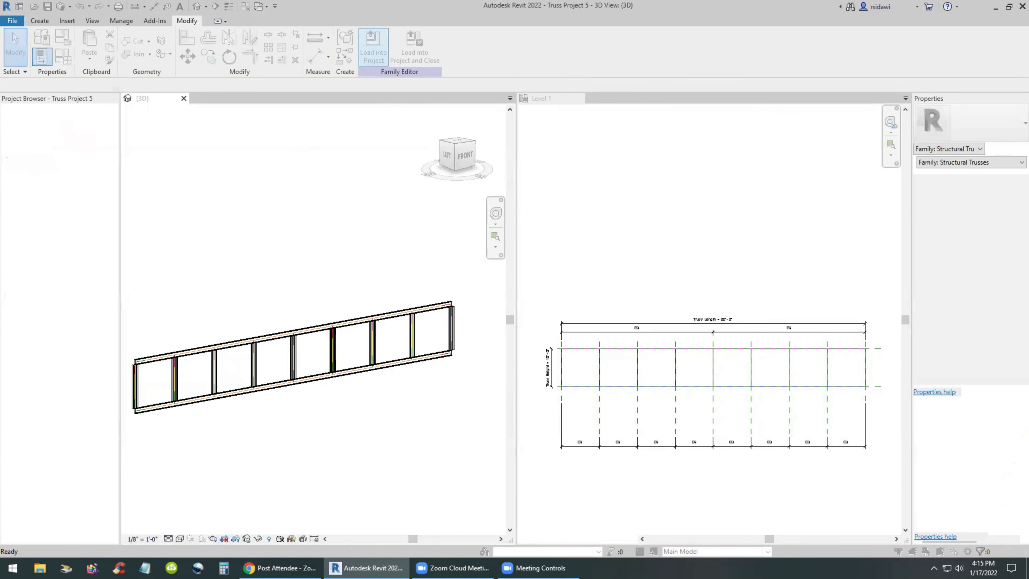
left_click(468, 285)
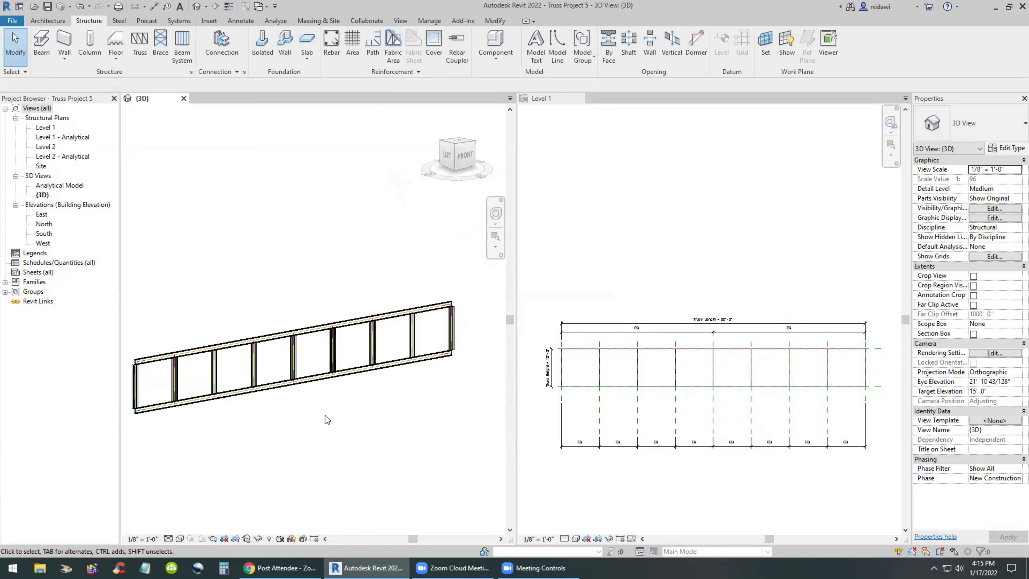
Set the placed TRUSS 5 truss's Truss Height to 20'
left_click(338, 375)
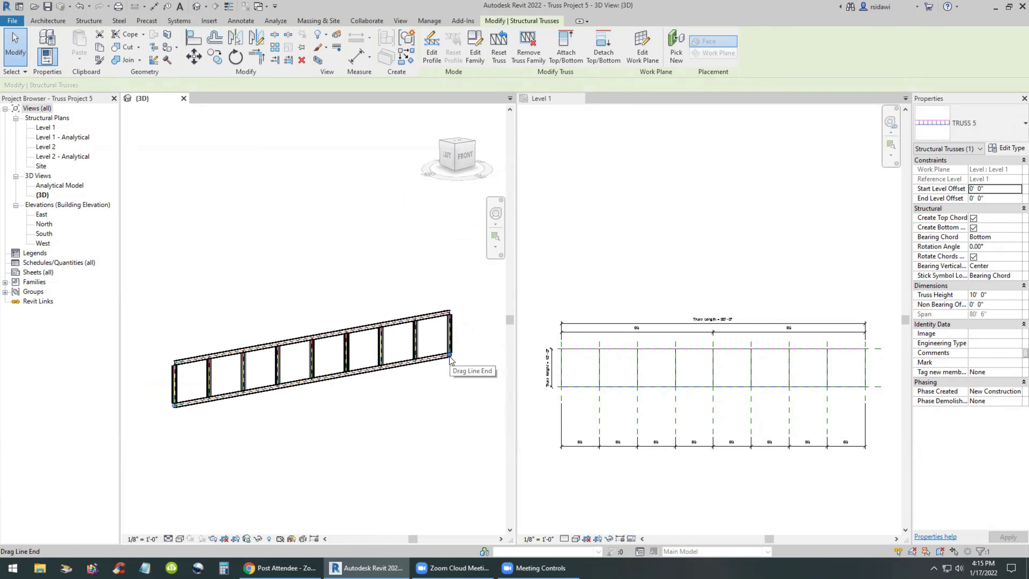
left_click(996, 295)
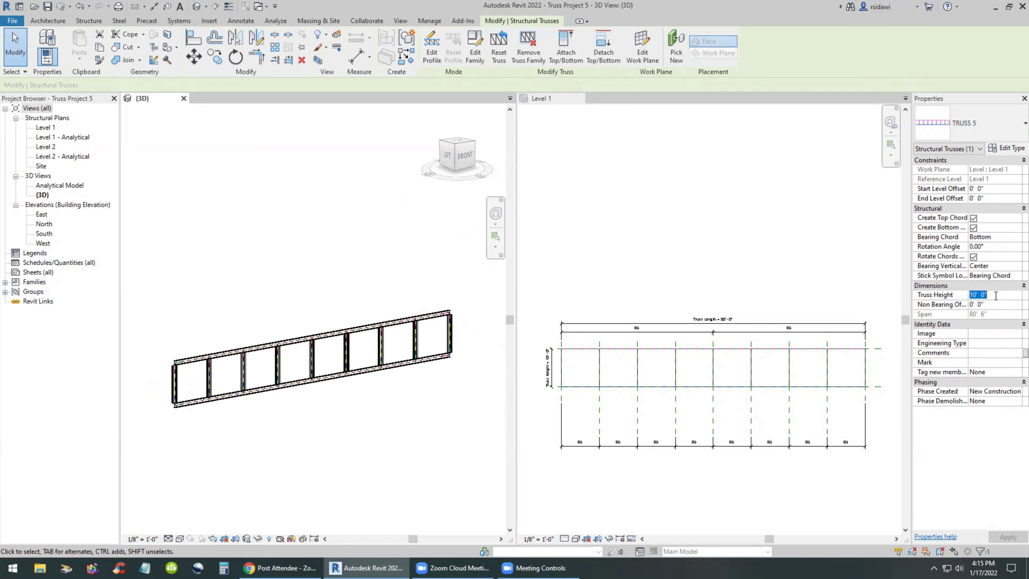
type("20")
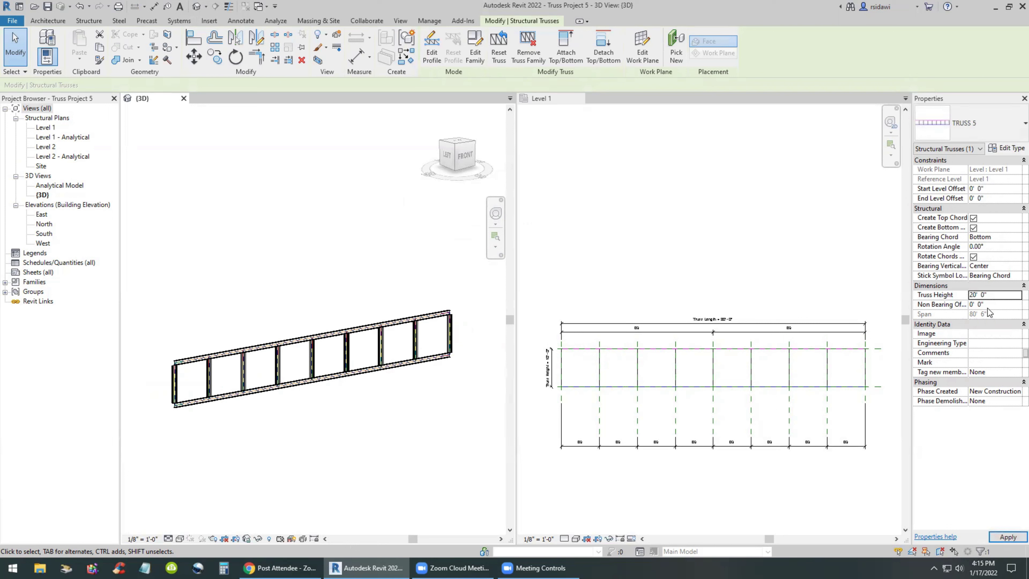
left_click(1010, 537)
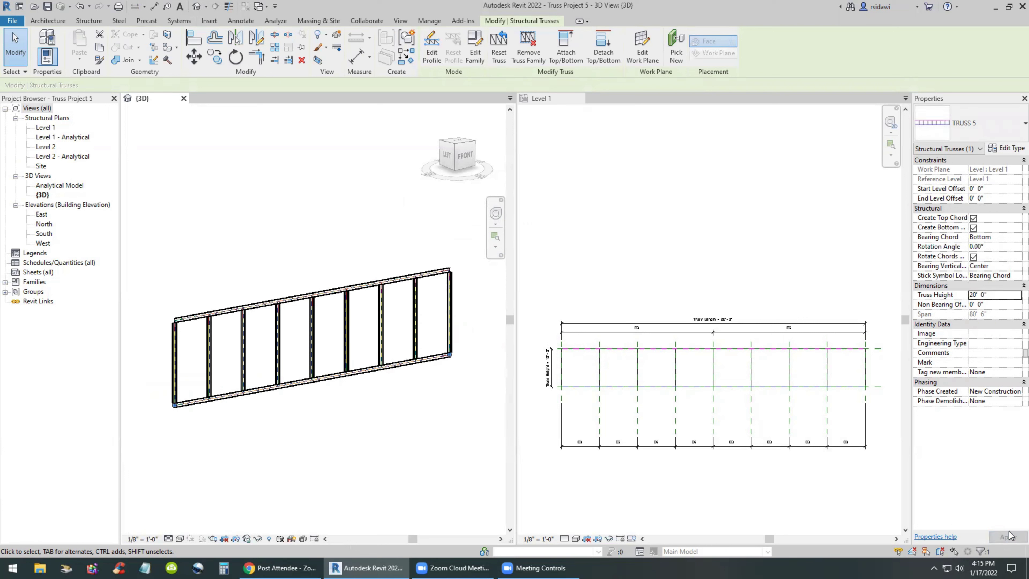
left_click(400, 397)
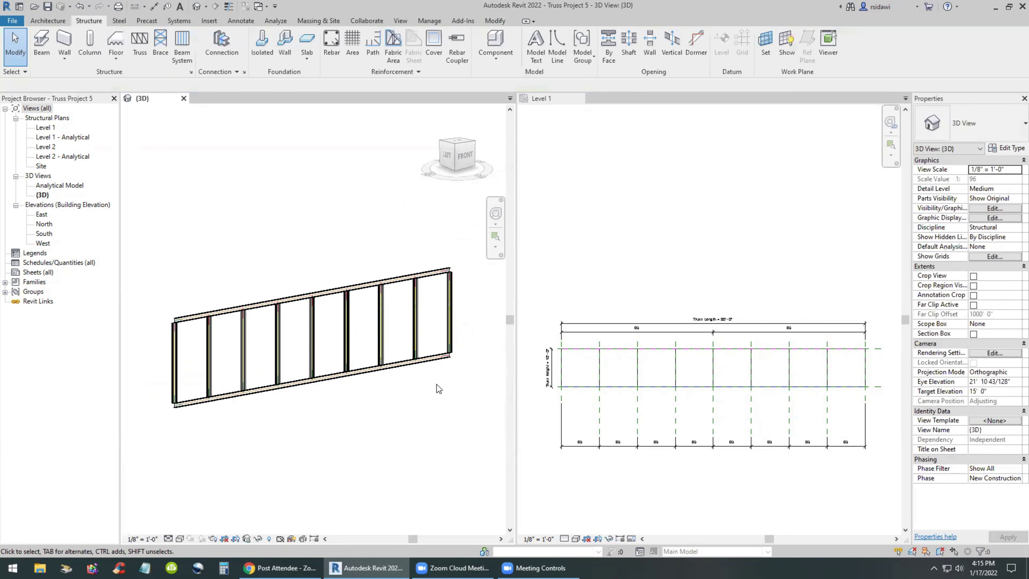
Shorten the placed TRUSS 5 truss to a 40' span by moving its far end, and dismiss the duplicate-instances warning
key("t")
key("r")
left_click(401, 356)
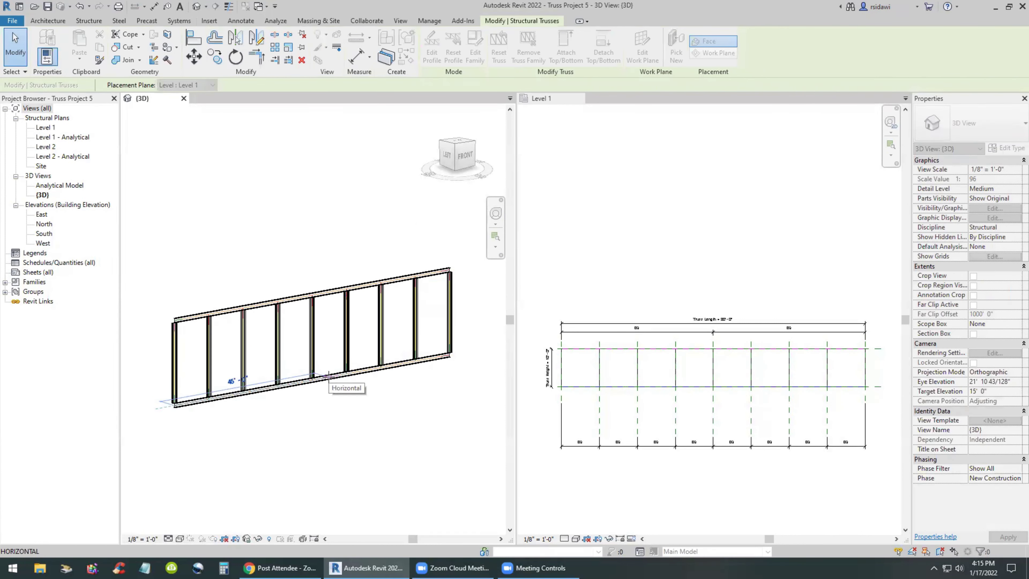
left_click(310, 381)
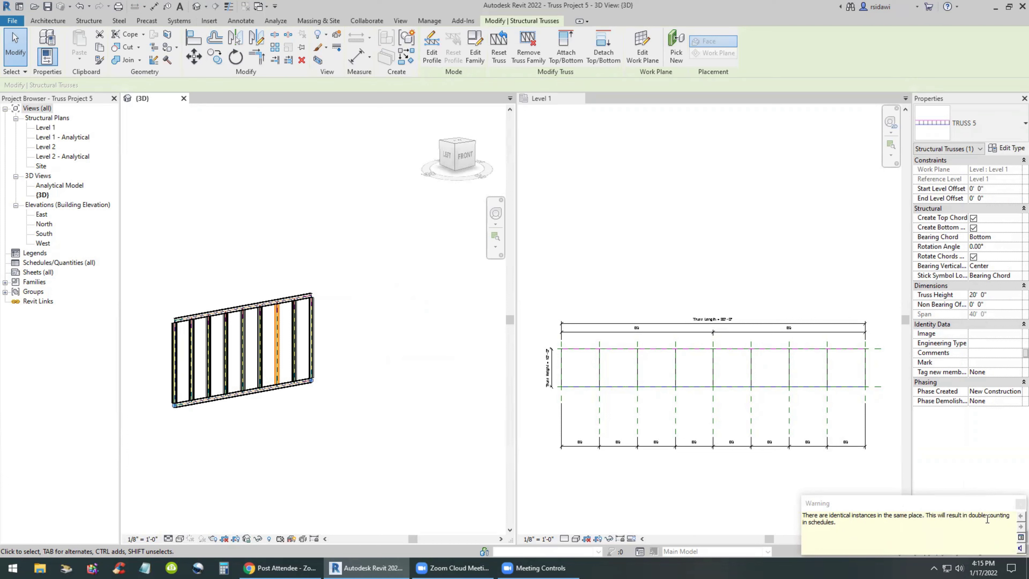
left_click(1020, 503)
left_click(265, 443)
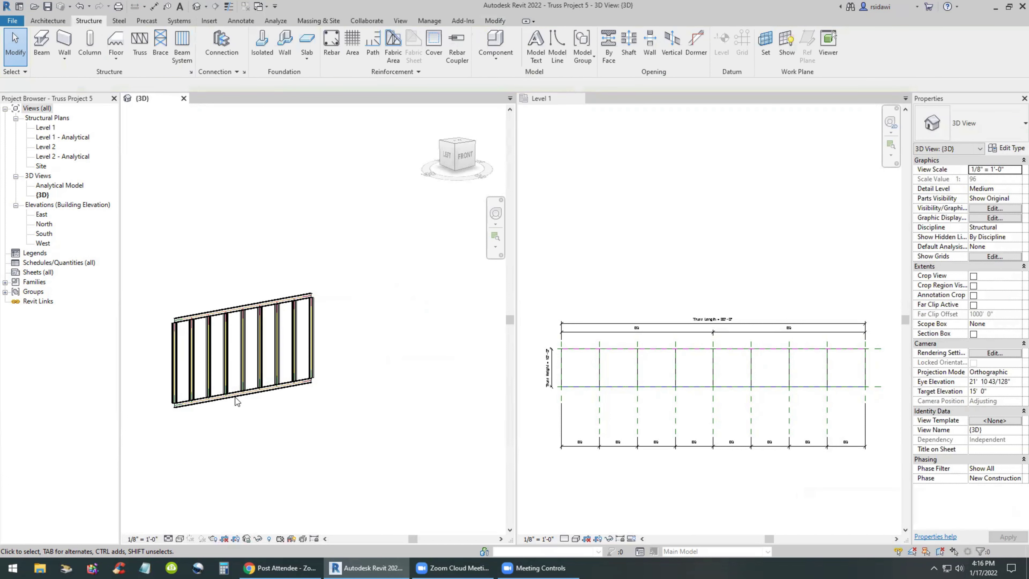
Select all overlapping elements at the third web from the truss's shortened end and examine their categories in the selection Filter
scroll(266, 443, "up", 3)
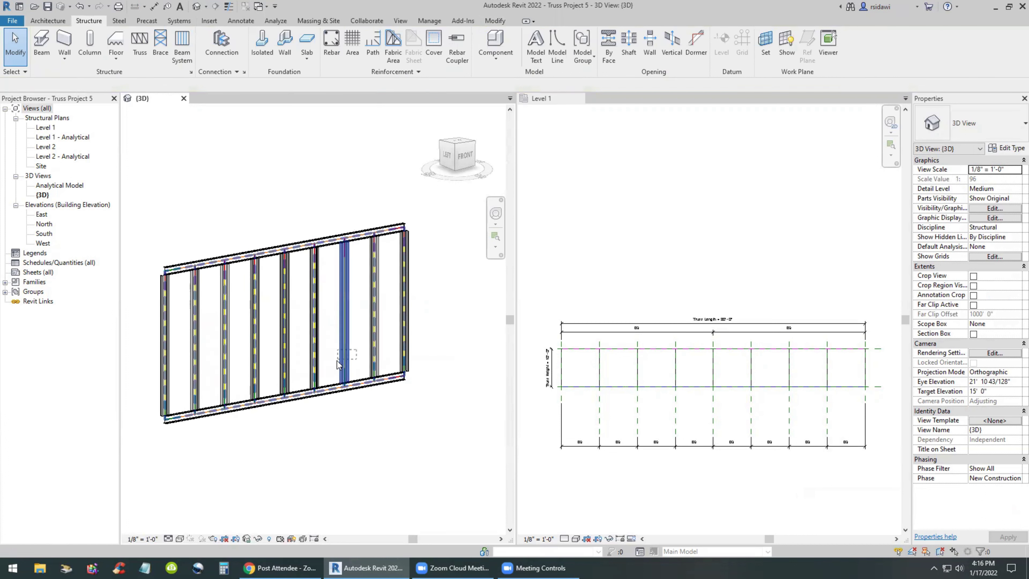
left_click(345, 355)
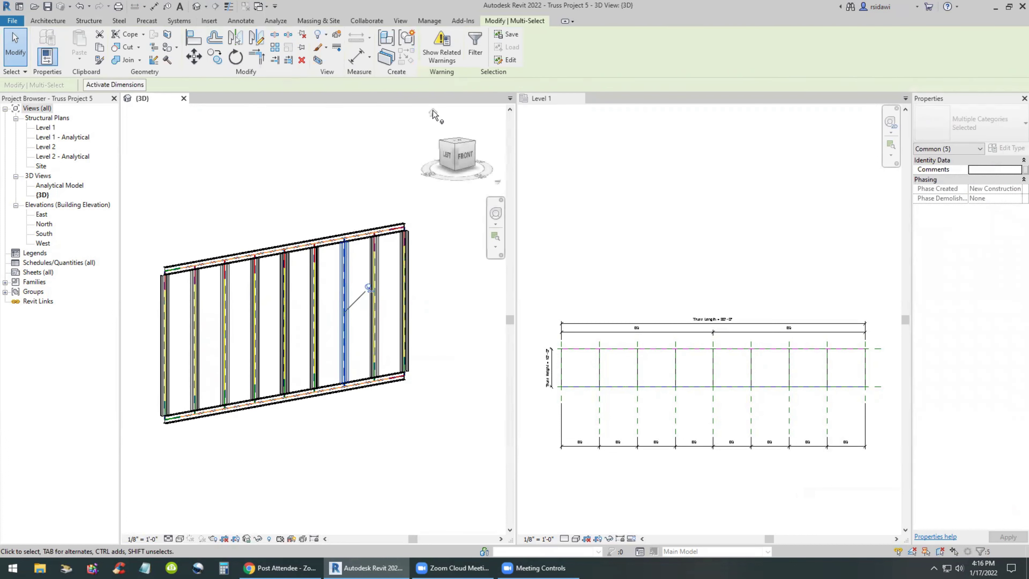
left_click(475, 44)
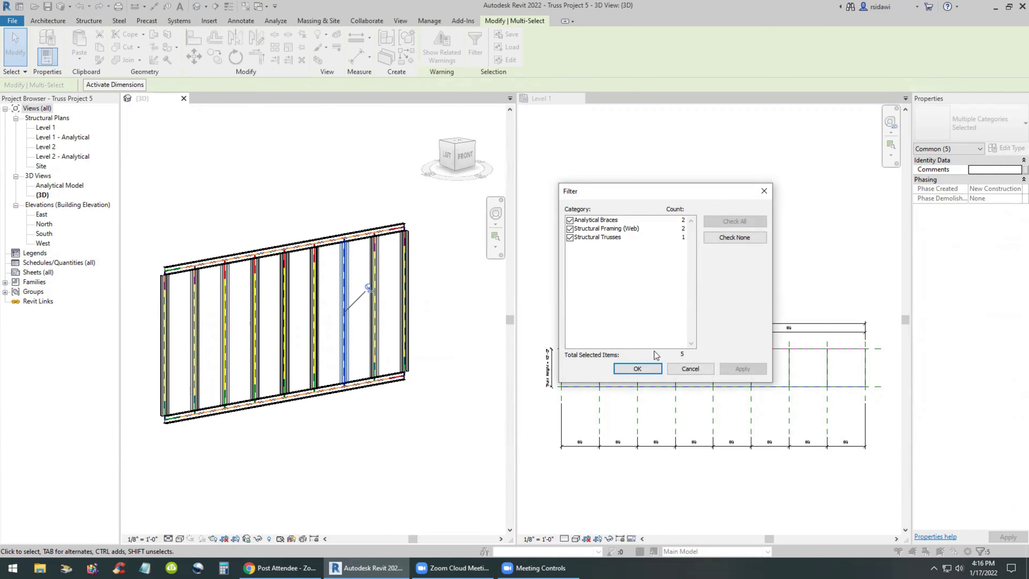
Cancel the selection filter, clear the truss selection and switch to the truss family's Level 1 plan
left_click(689, 368)
left_click(421, 462)
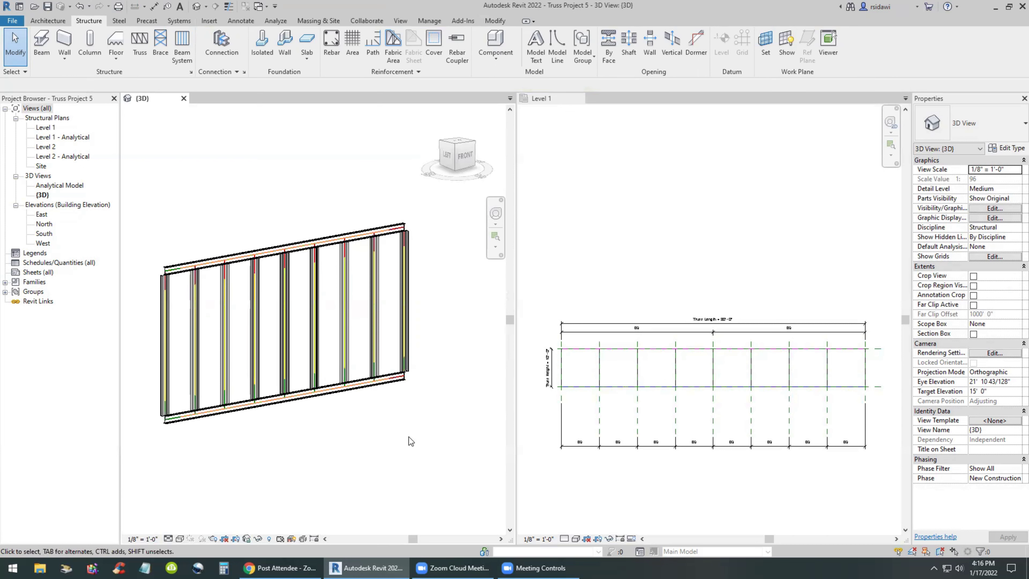
left_click(818, 490)
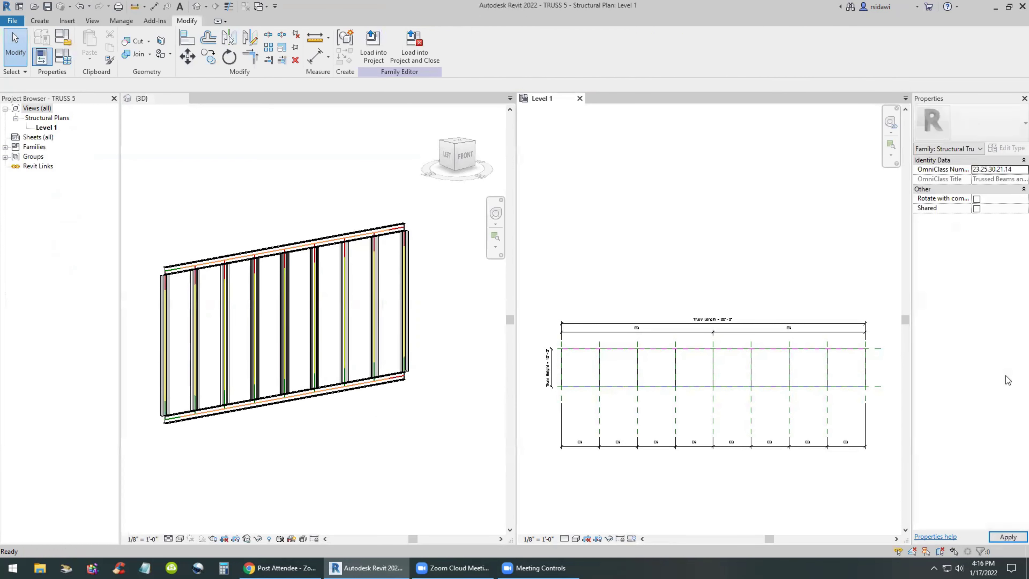
Select the elements at each interior panel point of the truss layout to check for overlapping duplicates
left_click_drag(850, 368, 812, 376)
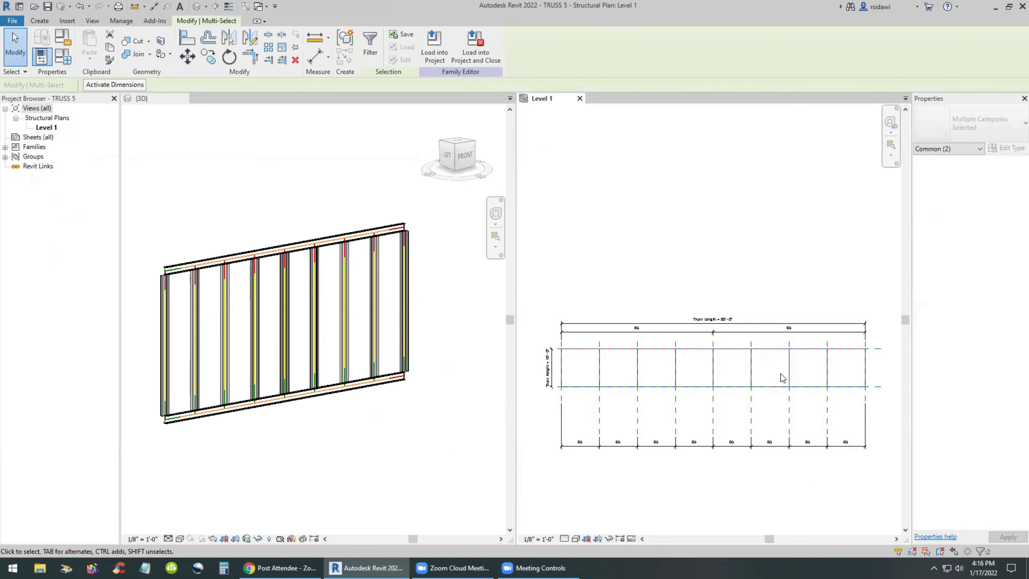
left_click_drag(768, 369, 725, 378)
left_click(728, 368)
left_click_drag(738, 347, 671, 364)
left_click(681, 364)
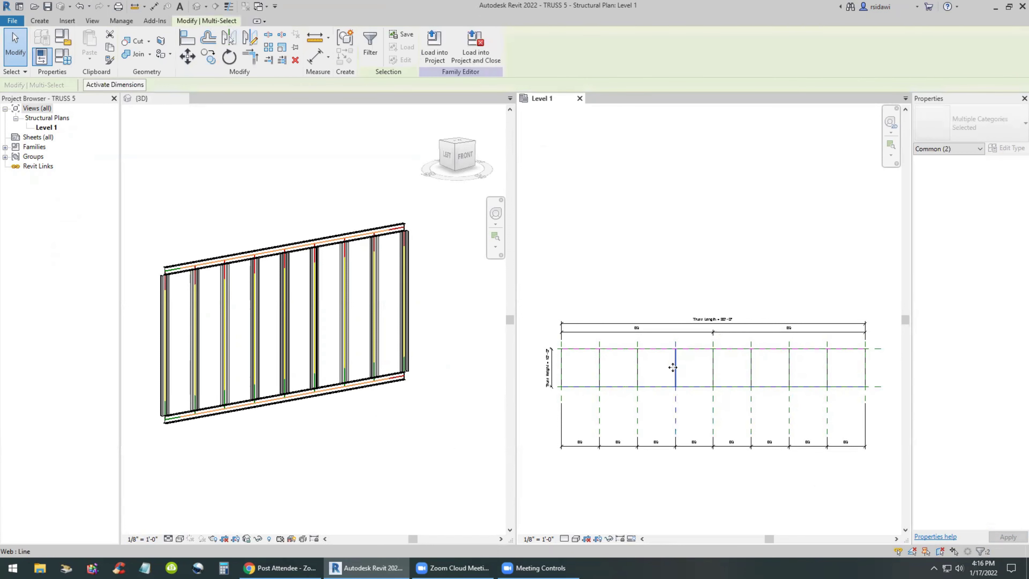
left_click(642, 372)
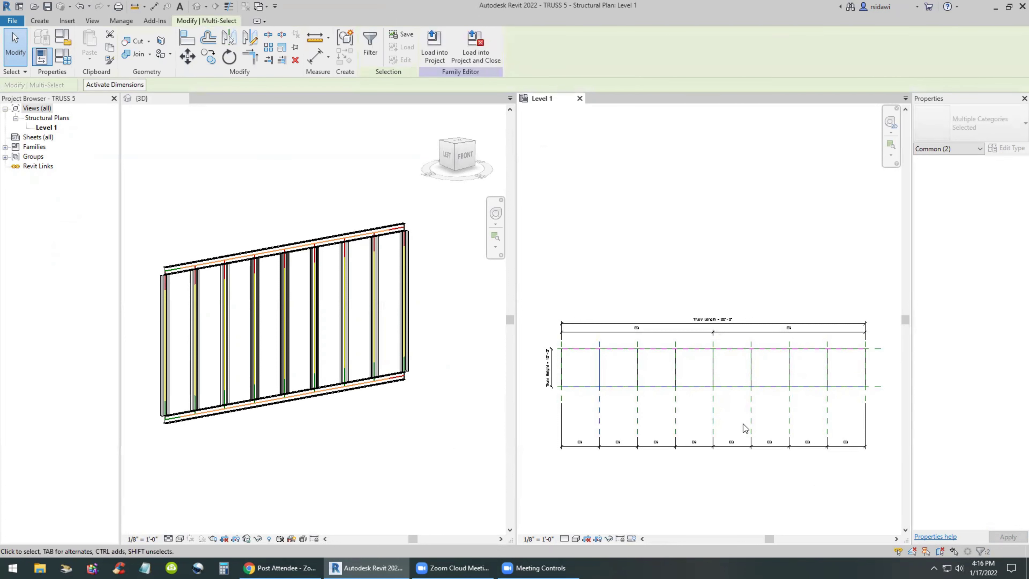
left_click(735, 420)
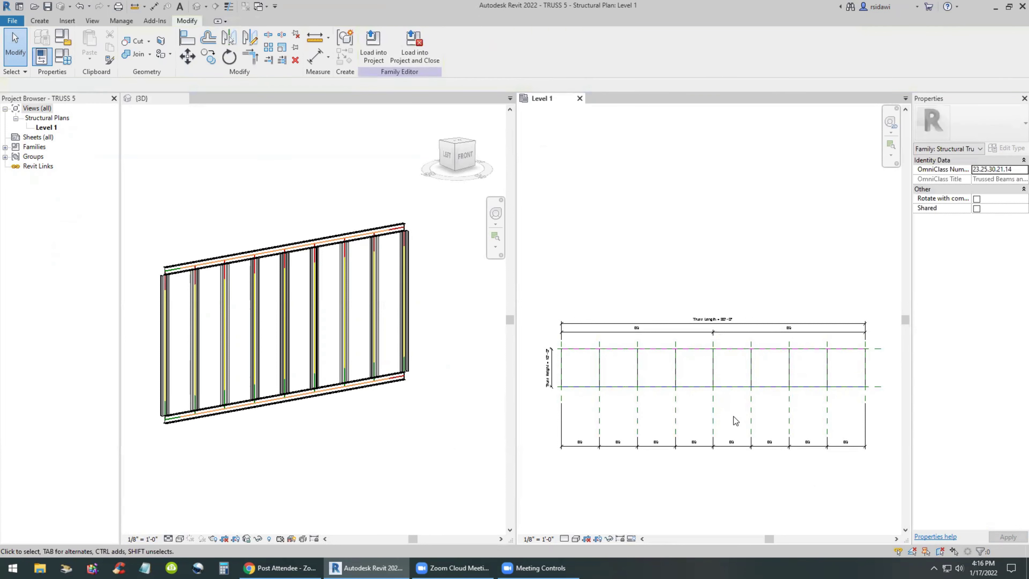
Try deleting the web line at the first panel point right of the truss center, and undo the deletion
left_click(756, 371)
key("Escape")
left_click(750, 375)
left_click(775, 372)
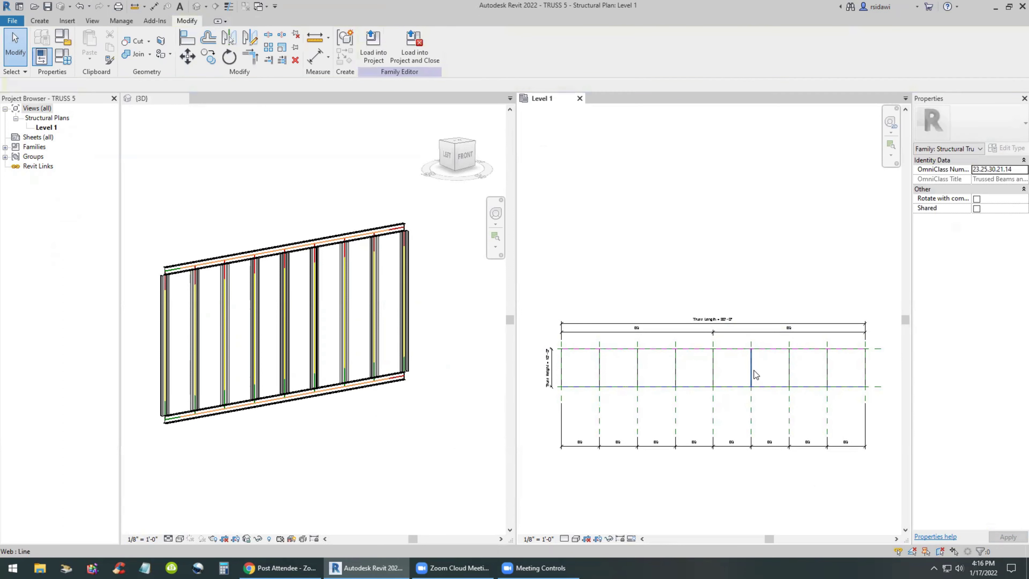
left_click(752, 375)
left_click(776, 375)
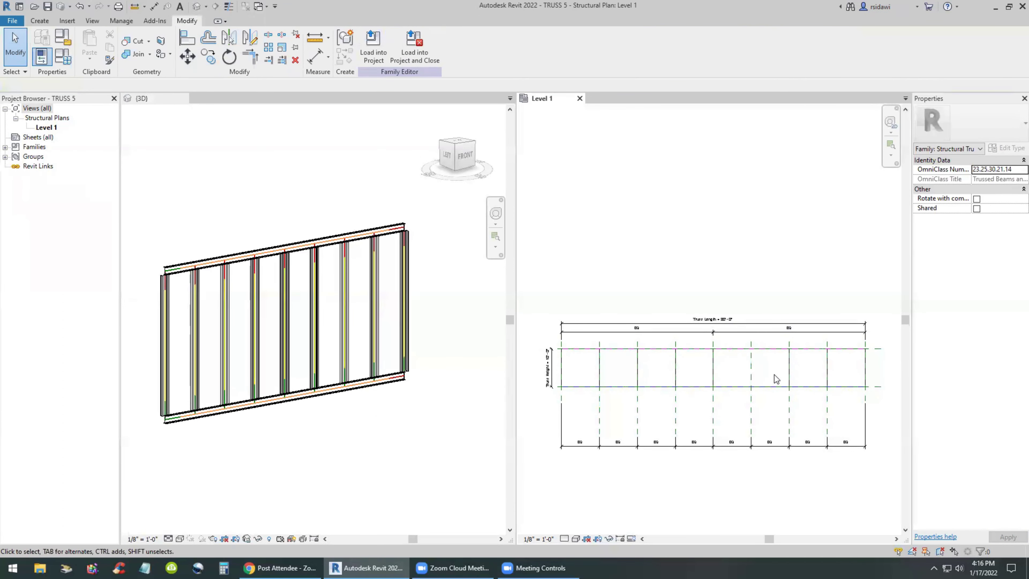
left_click(79, 7)
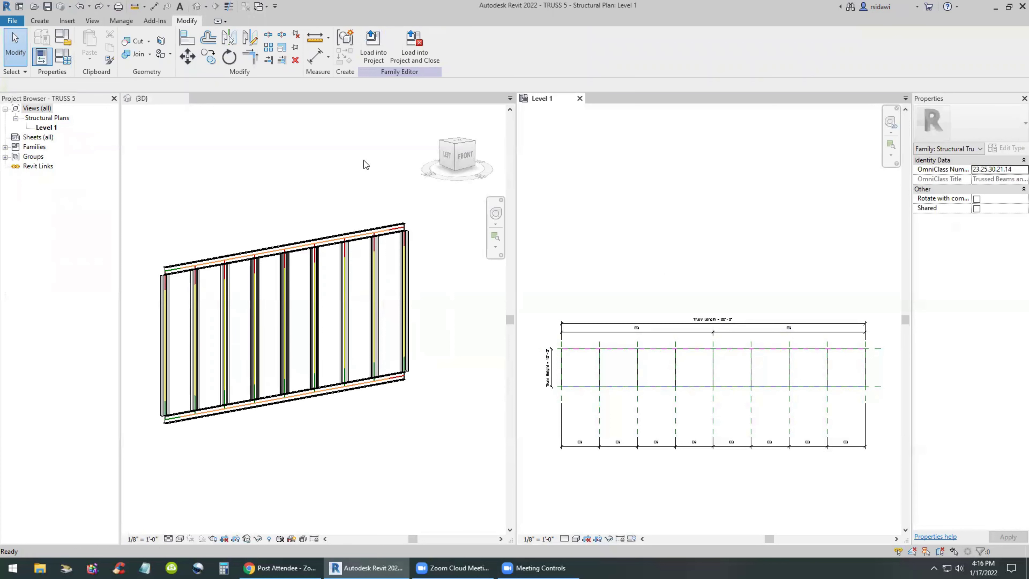
Try deleting one of the overlapping reference planes at the first panel point right of center, and undo it
left_click_drag(761, 414, 736, 426)
left_click(772, 415)
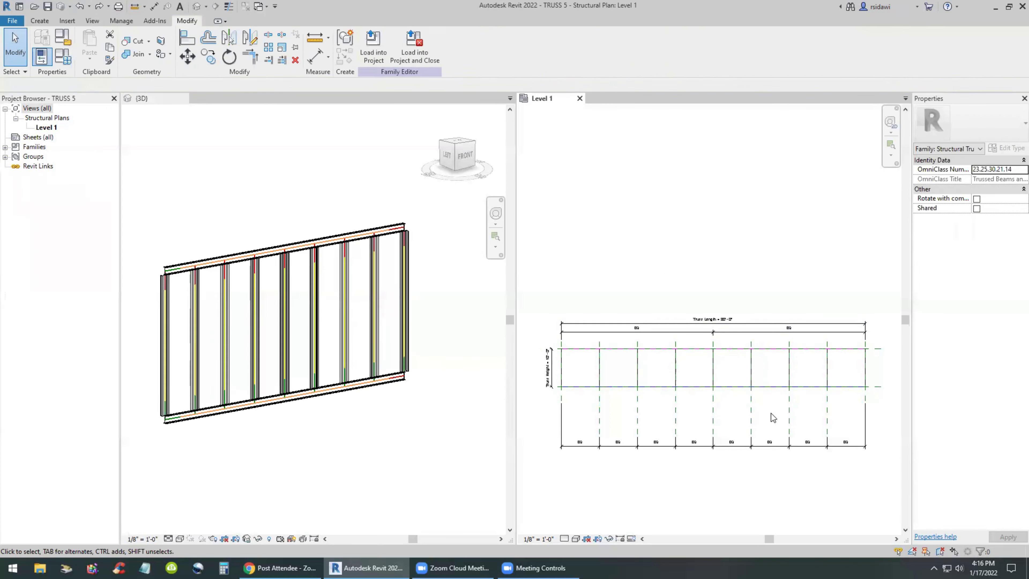
left_click(774, 412)
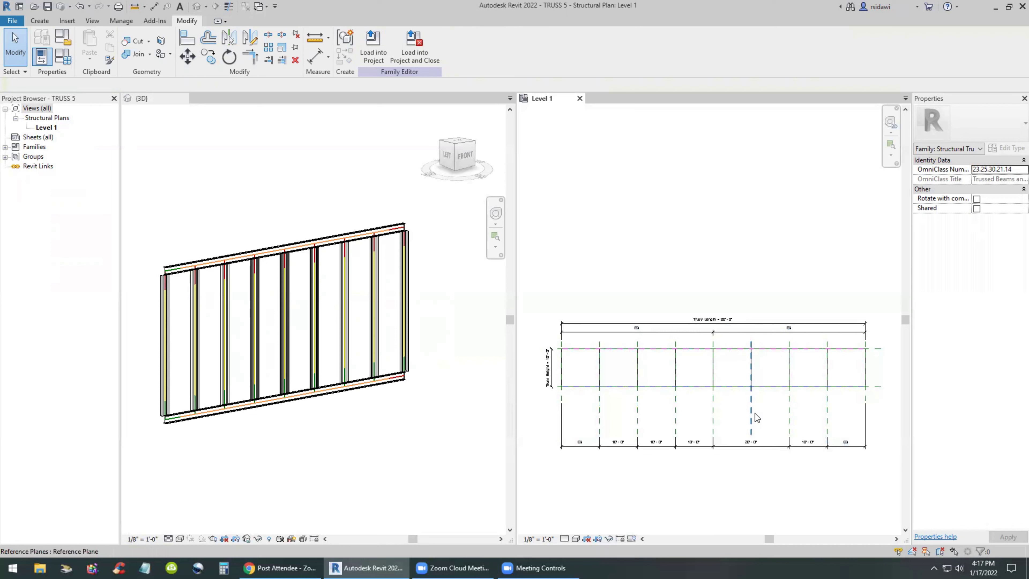
key("ctrl+z")
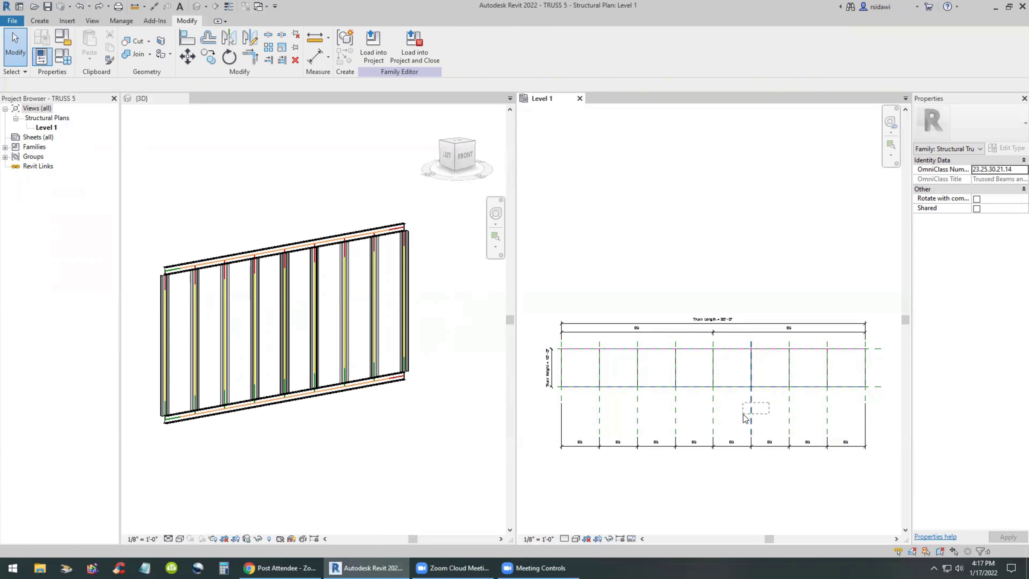
Delete the duplicate reference plane at the first panel point right of center and check the plane that remains
left_click(750, 420)
left_click_drag(764, 503, 748, 447)
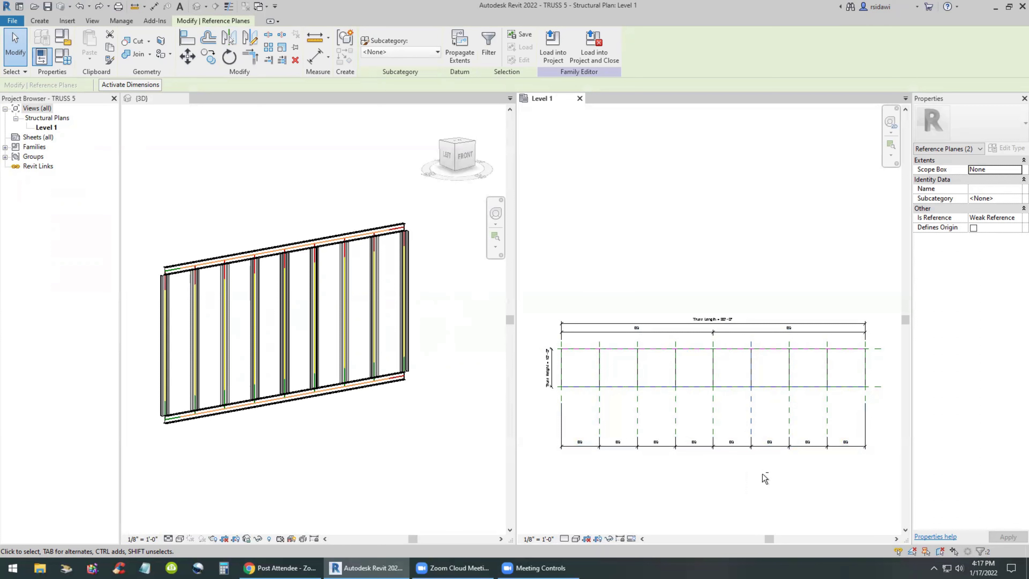
left_click(769, 478)
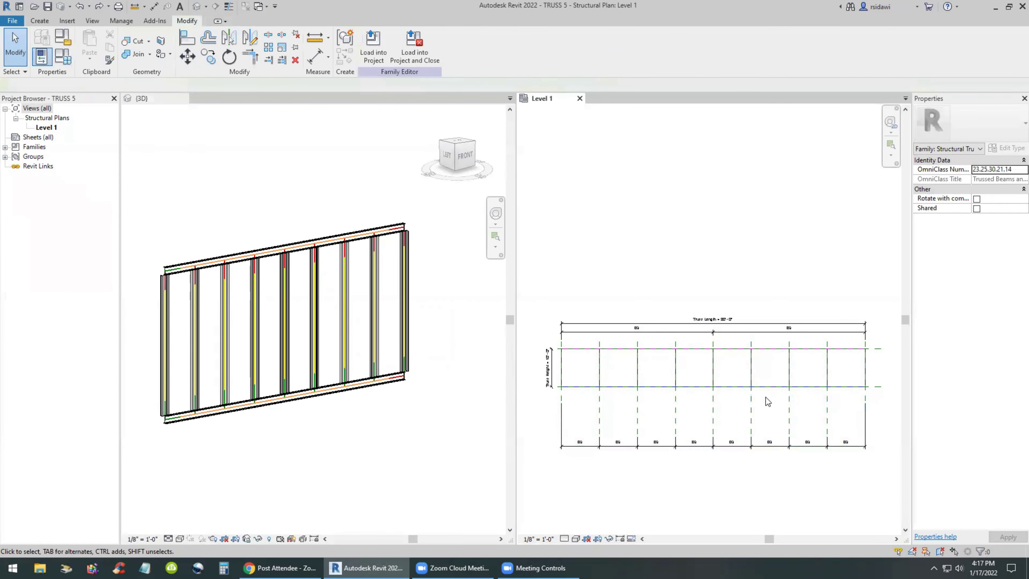
left_click(751, 403)
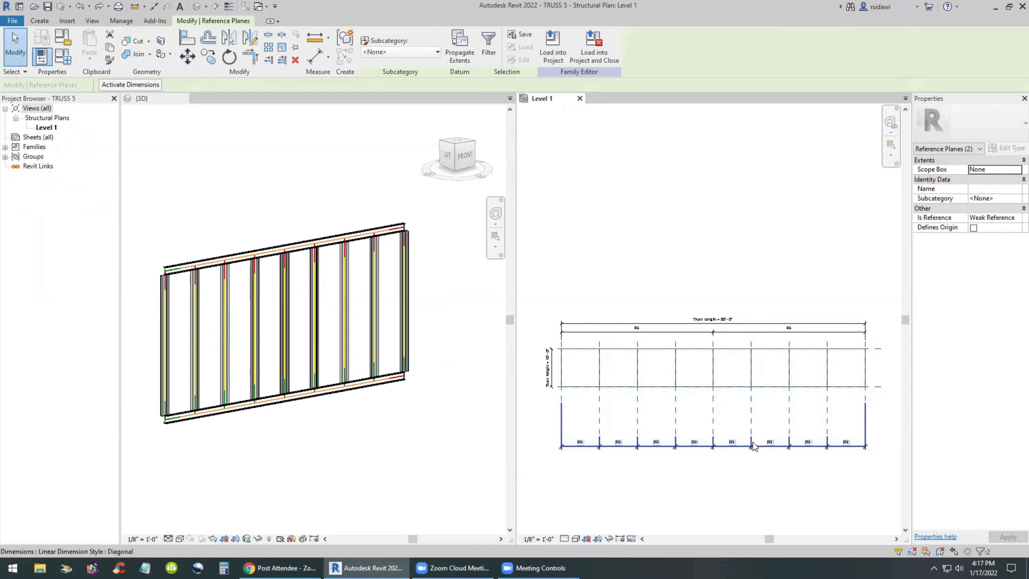
left_click(761, 457)
left_click(758, 409)
key("Delete")
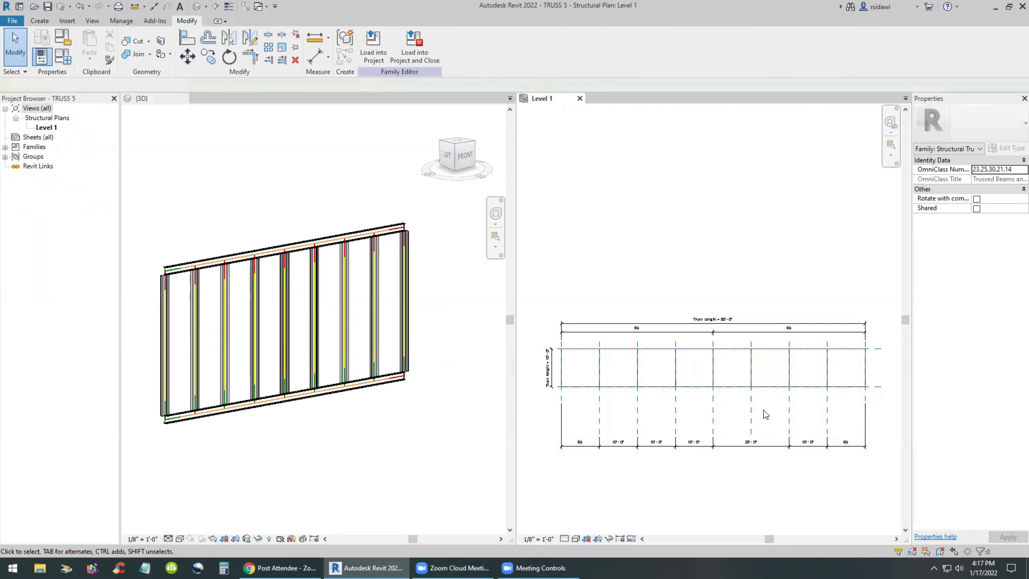
left_click(751, 418)
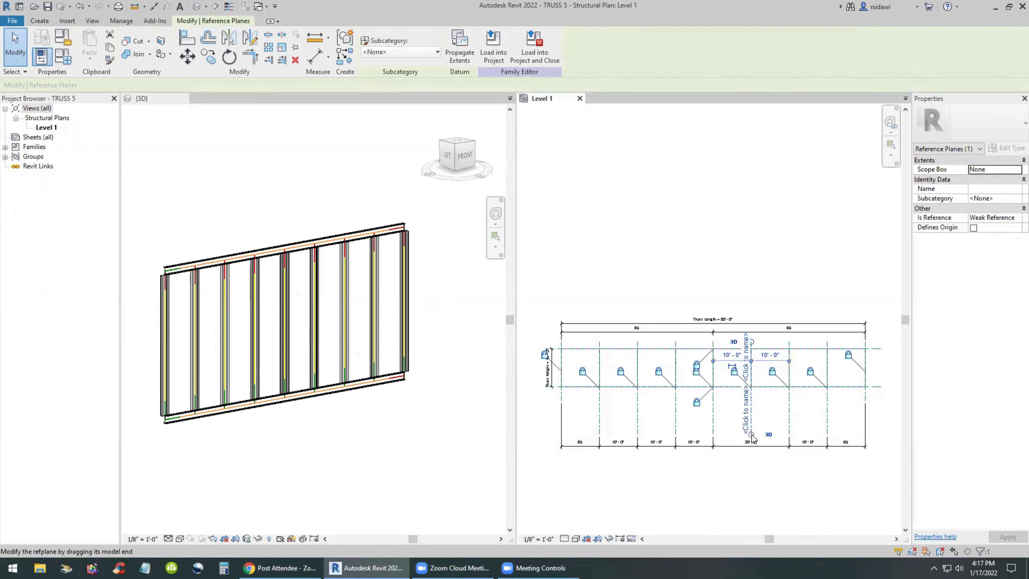
left_click_drag(751, 434, 750, 434)
left_click(777, 469)
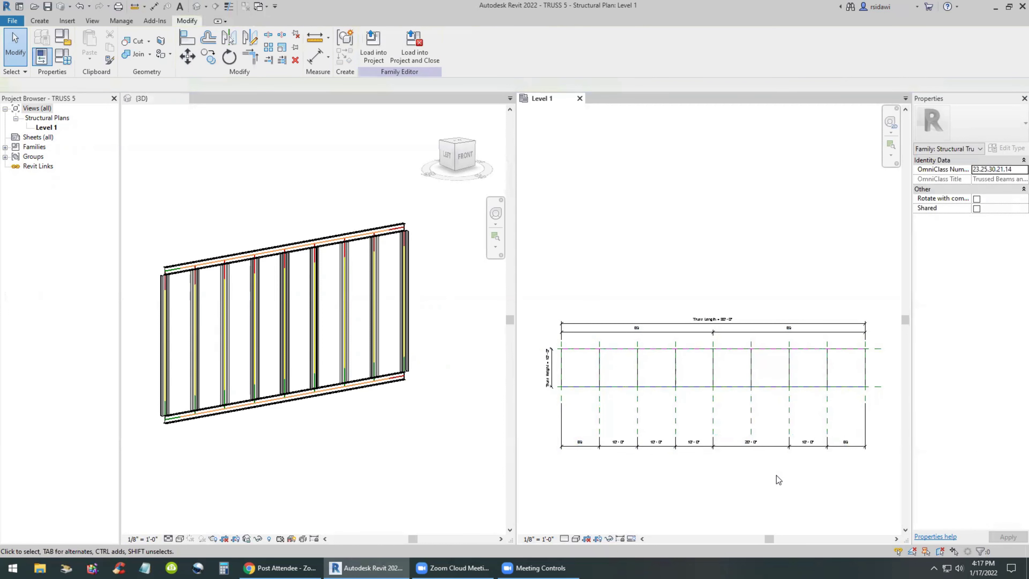
Select the elements at the other panel points one after another to check each for duplicate web lines or reference planes
left_click(827, 371)
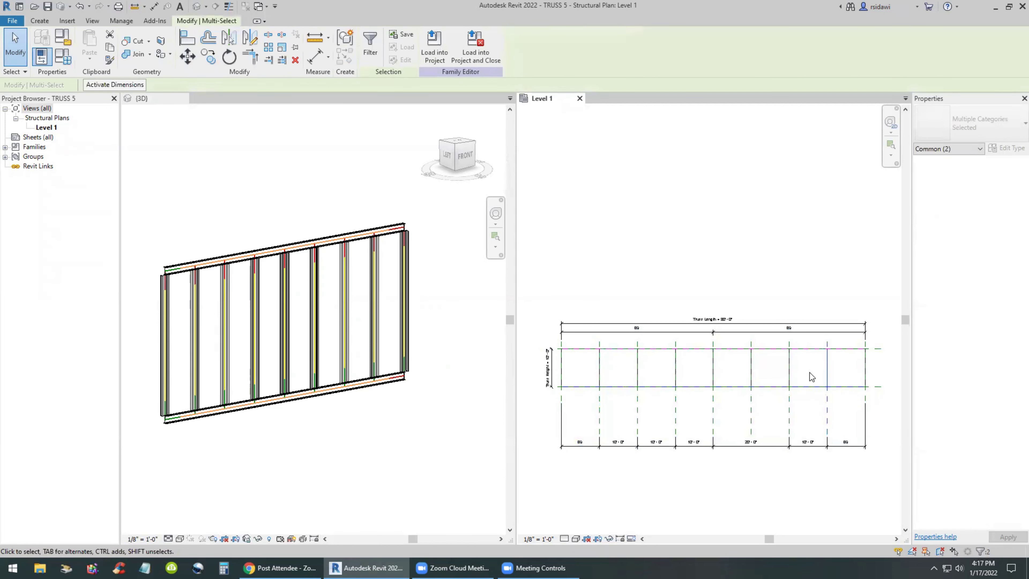
left_click(834, 372)
left_click(789, 376)
left_click(804, 365)
left_click(790, 383)
left_click(768, 414)
left_click(751, 377)
left_click(729, 385)
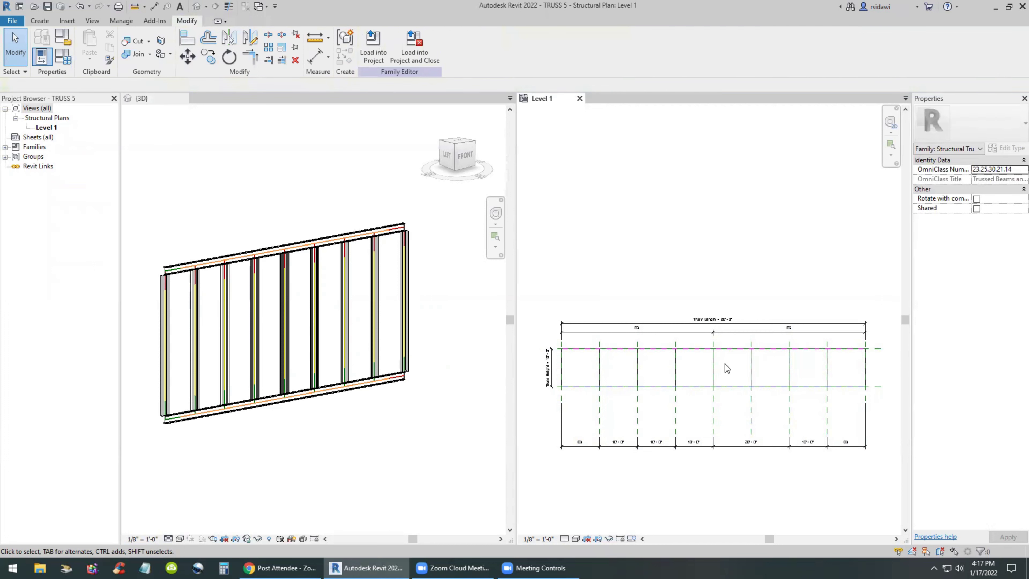
left_click(713, 379)
left_click(693, 408)
left_click(676, 375)
left_click(651, 364)
left_click(637, 380)
left_click(613, 373)
left_click(600, 383)
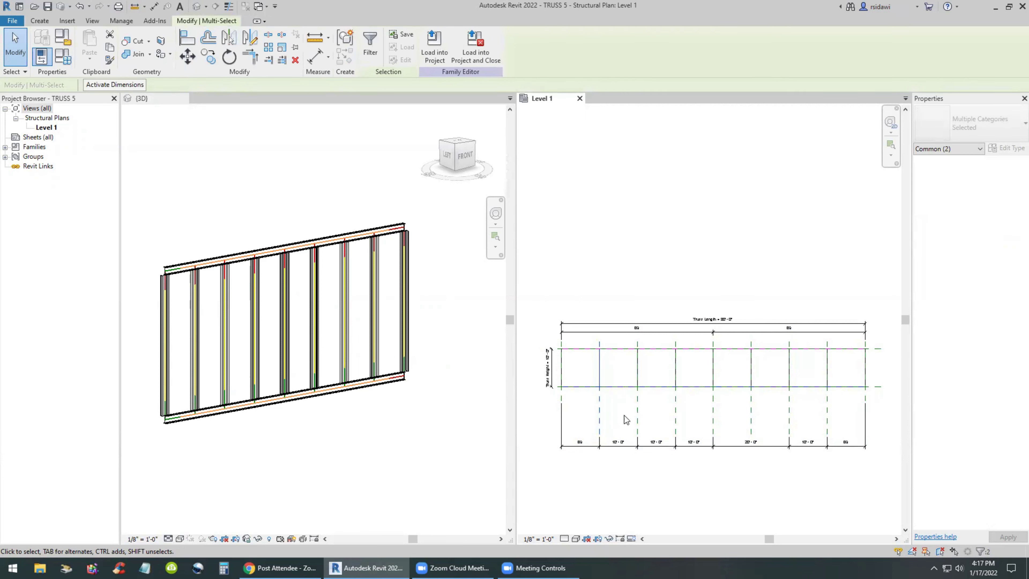
left_click(738, 359)
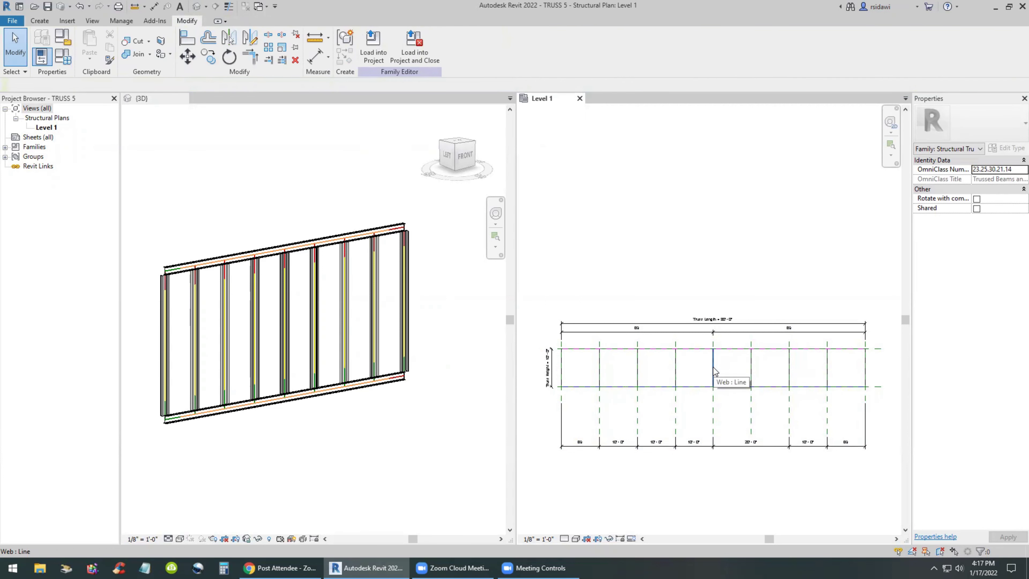
Check the elements at the truss center and delete the unnamed reference plane overlapping the Center plane
left_click_drag(702, 404, 734, 356)
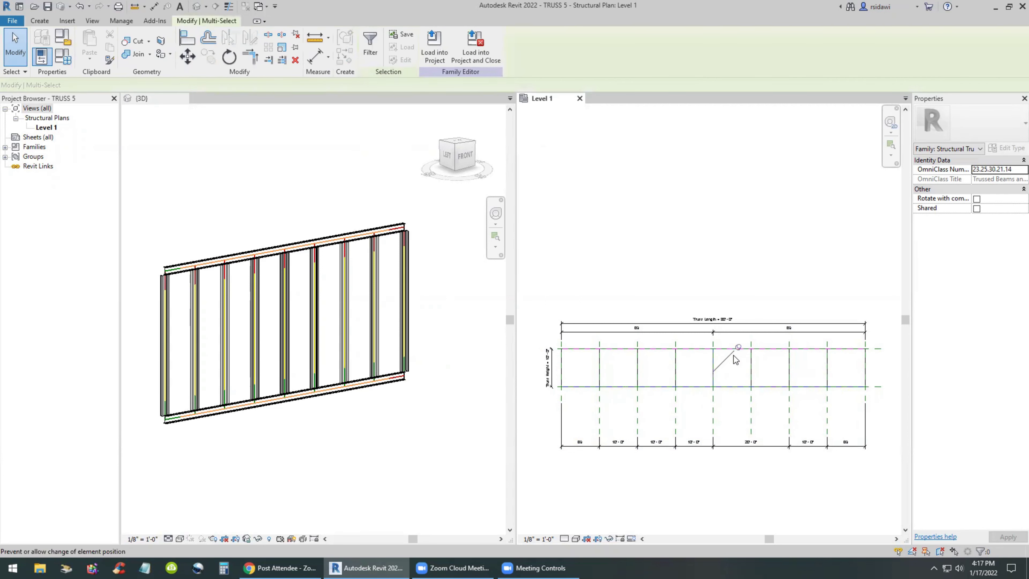
key("Delete")
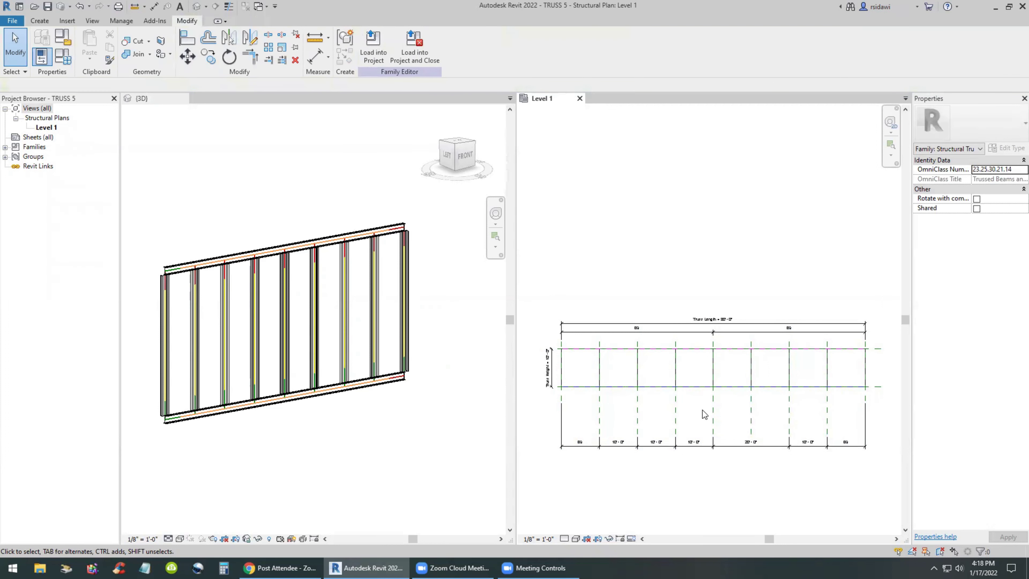
left_click_drag(702, 394, 739, 349)
left_click(736, 411)
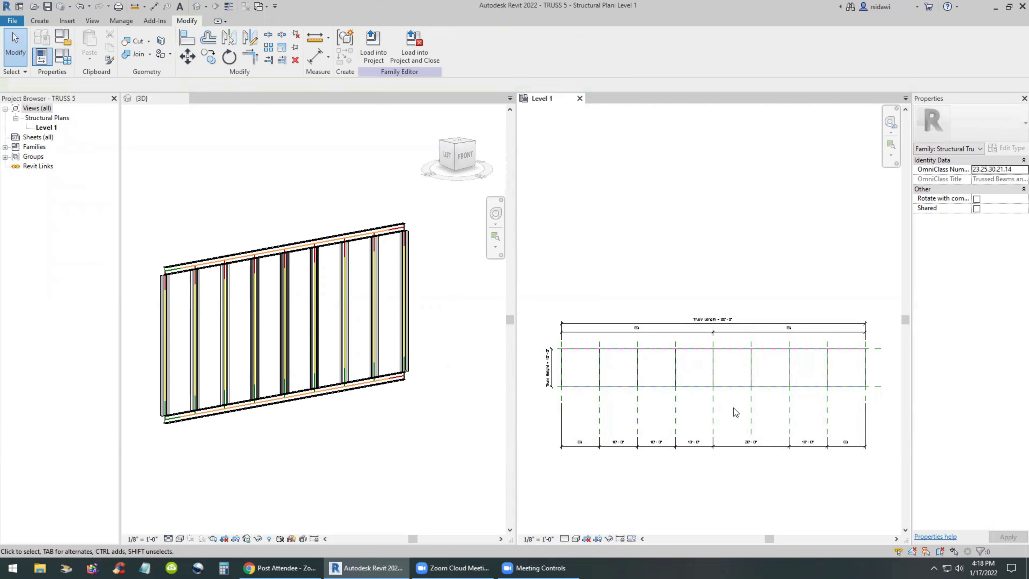
left_click(715, 346)
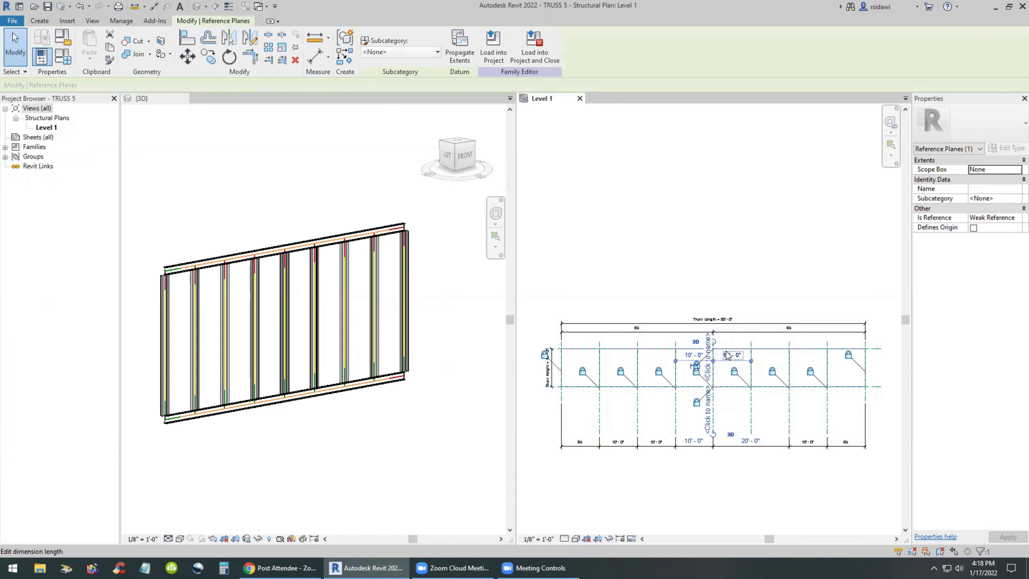
key("Delete")
Extend the lower end of the Center reference plane downward to line up with the neighboring planes
left_click(714, 395)
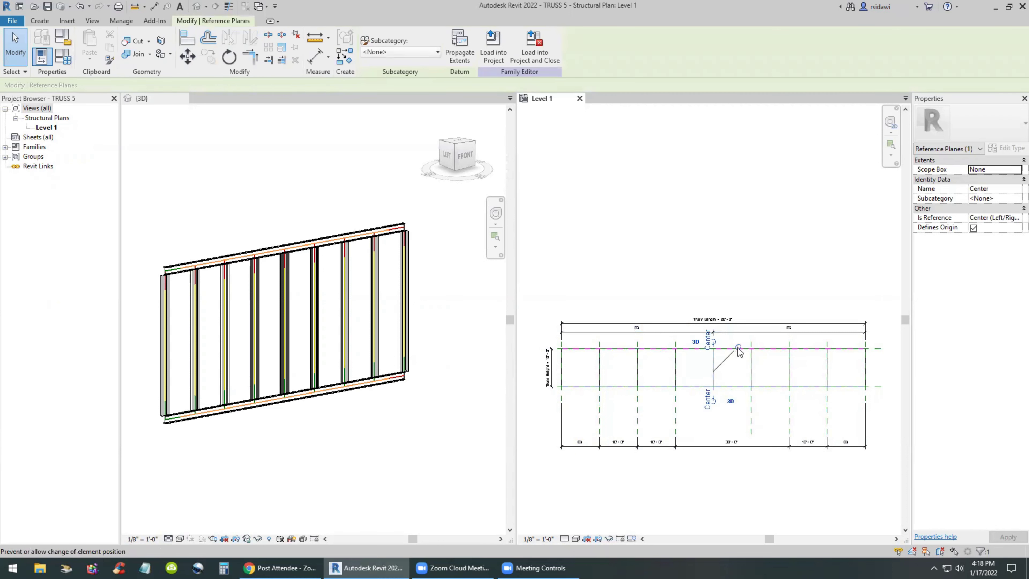
left_click(716, 397)
left_click_drag(714, 402, 715, 439)
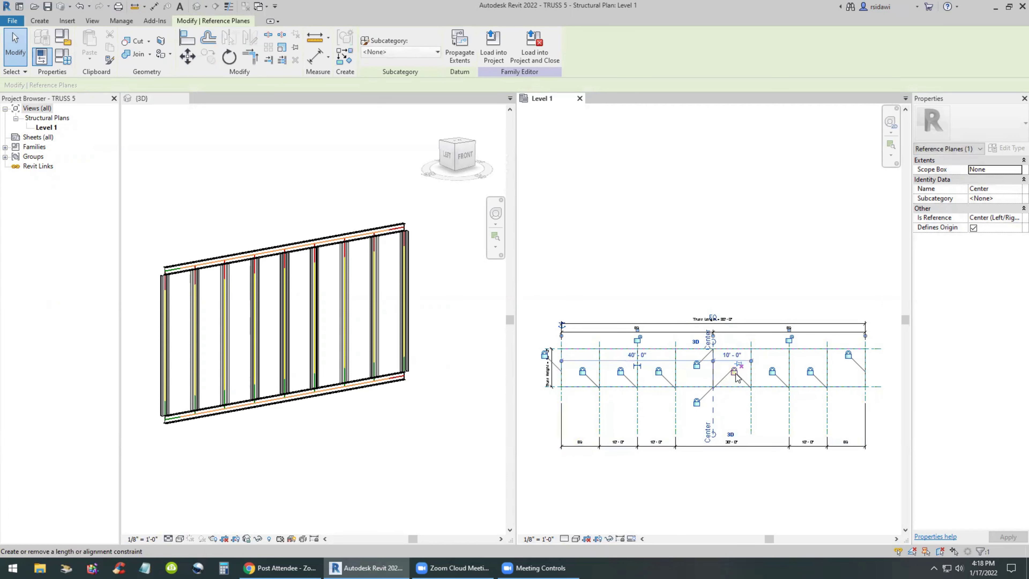
left_click(736, 485)
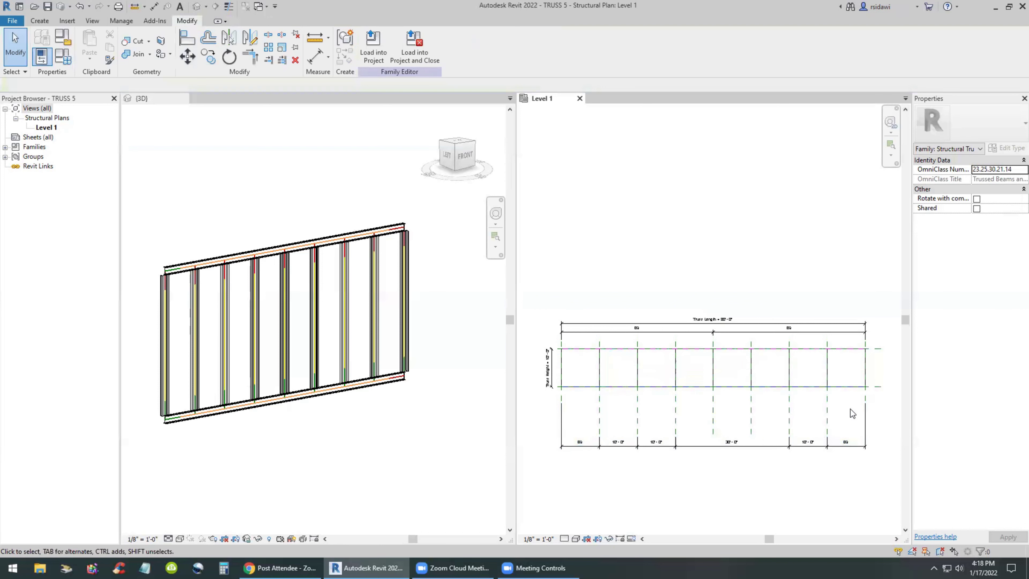
Select all vertical webs and reference planes and examine their counts by category in the selection filter
left_click_drag(794, 372, 582, 387)
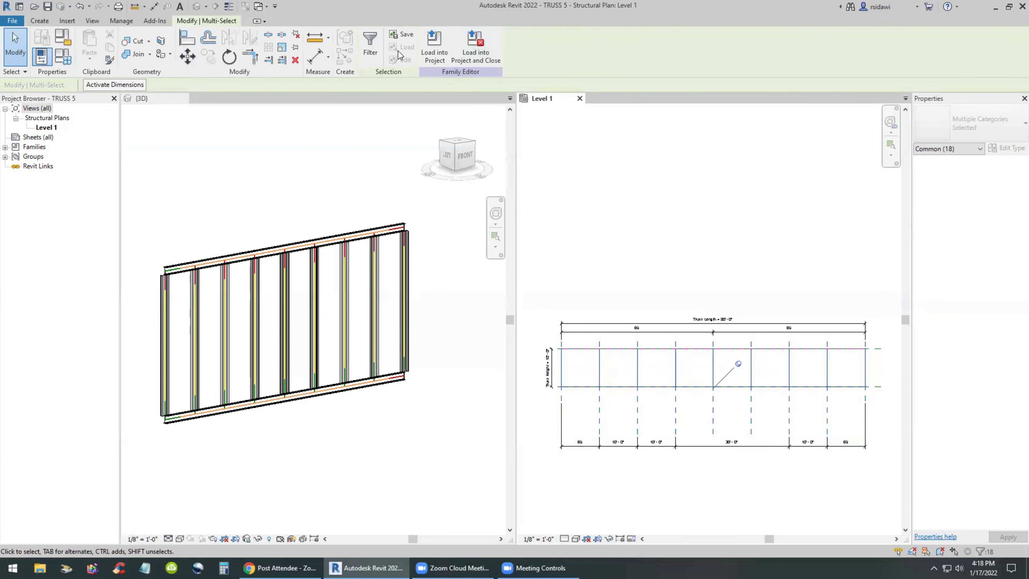
left_click(370, 45)
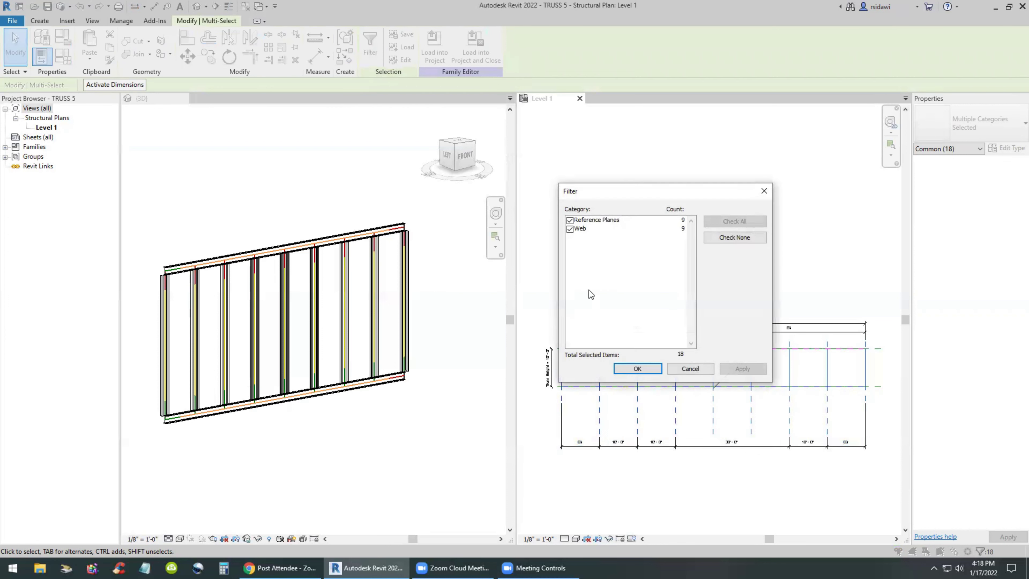
left_click_drag(639, 187, 727, 104)
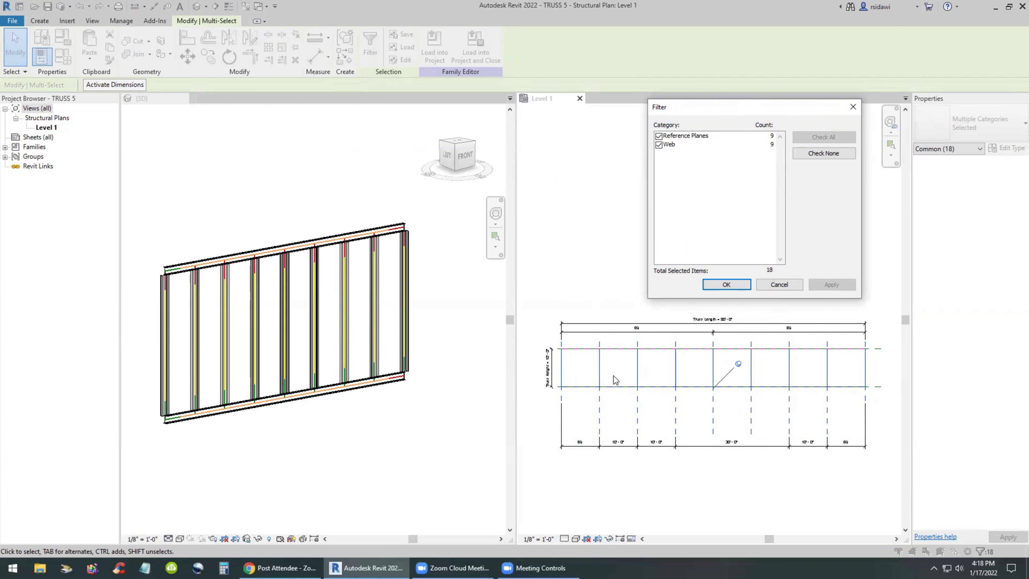
left_click(779, 285)
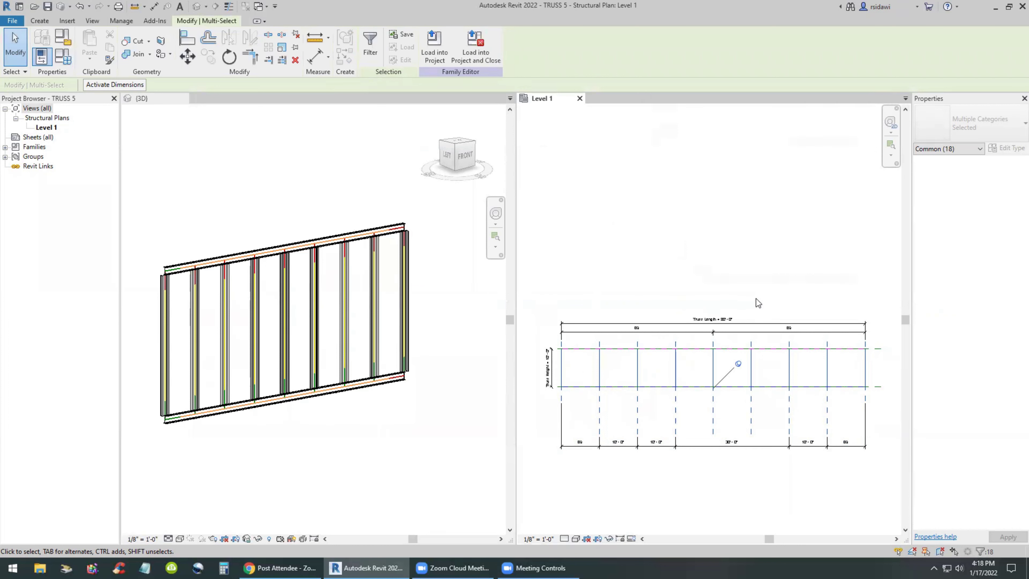
left_click(756, 298)
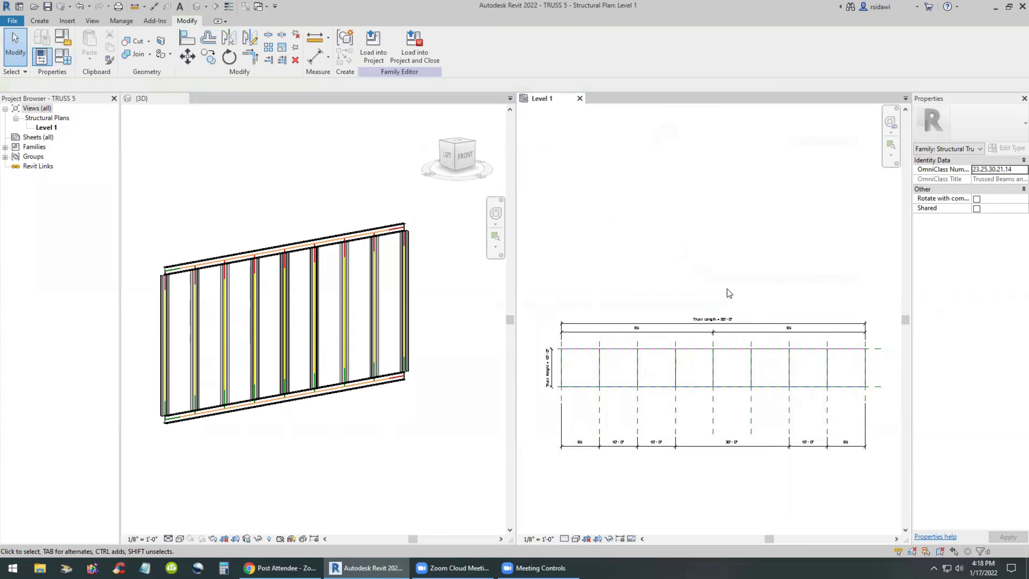
Add witness lines at the Center plane and the reference plane right of it to the lower panel dimension string
left_click(735, 446)
left_click(505, 57)
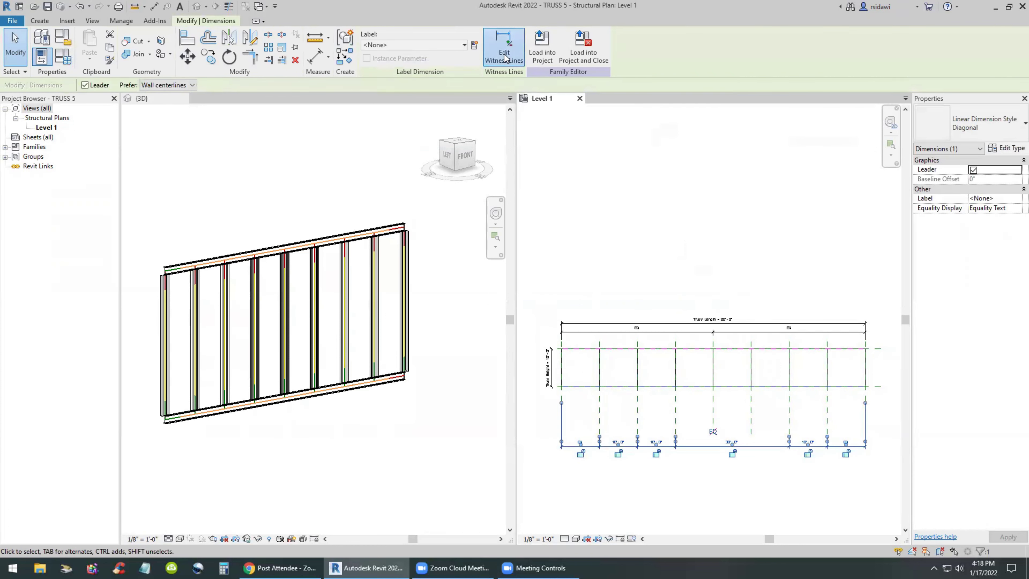
left_click(751, 436)
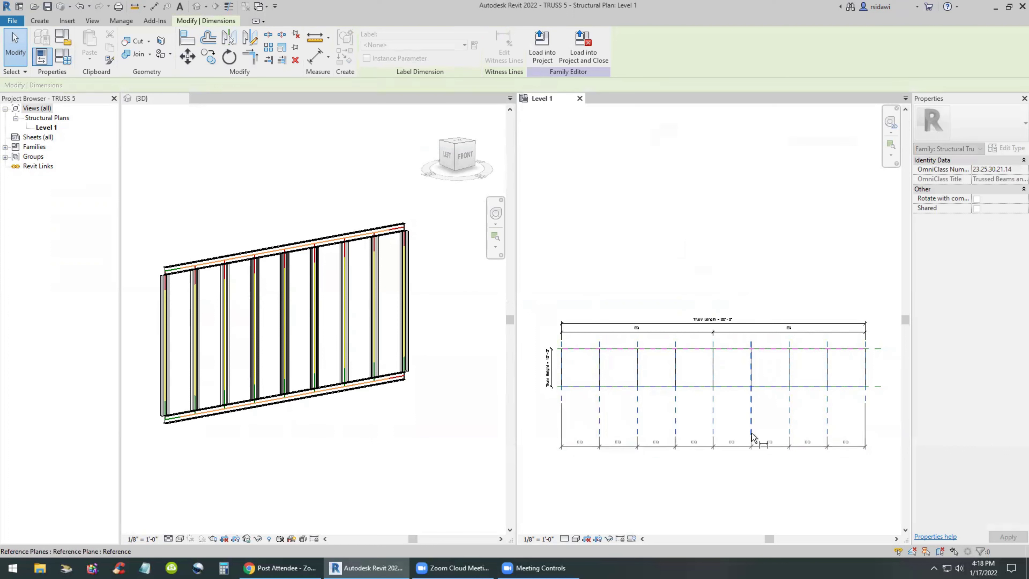
left_click(754, 497)
left_click(735, 497)
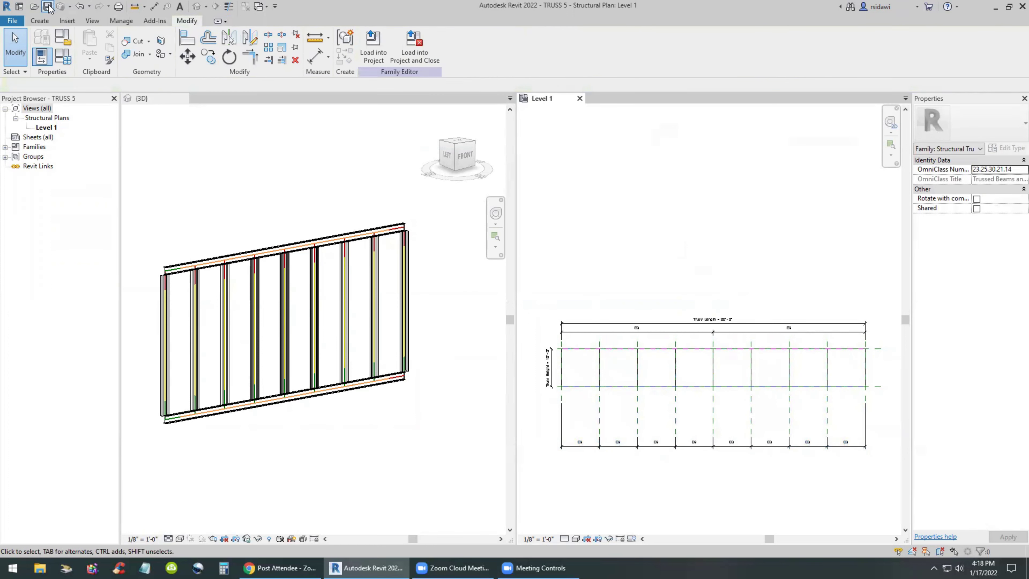
Load the truss family into the project, overwriting the existing version and its parameter values, and accept the duplicate-instance warnings
left_click(370, 54)
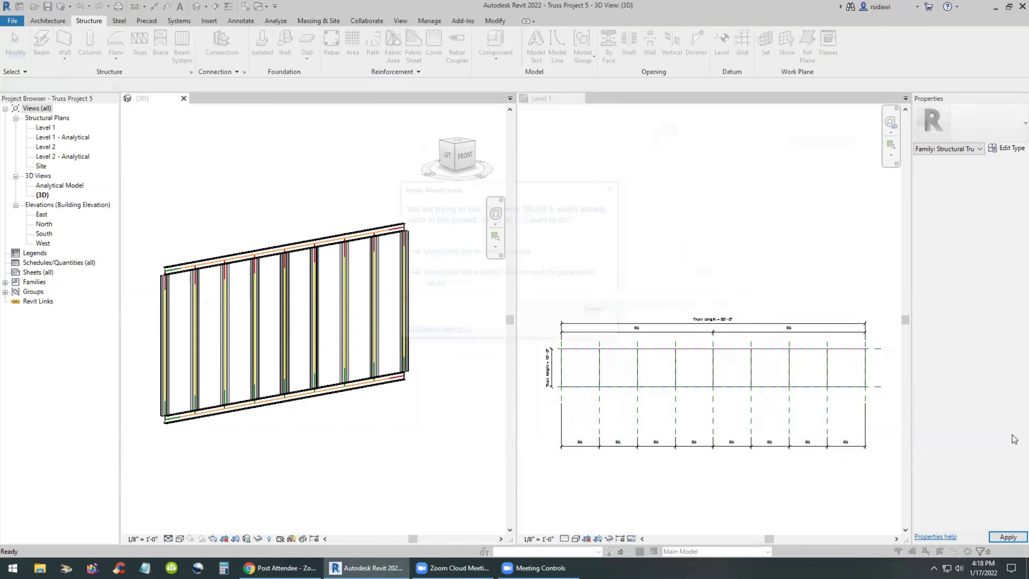
left_click(490, 275)
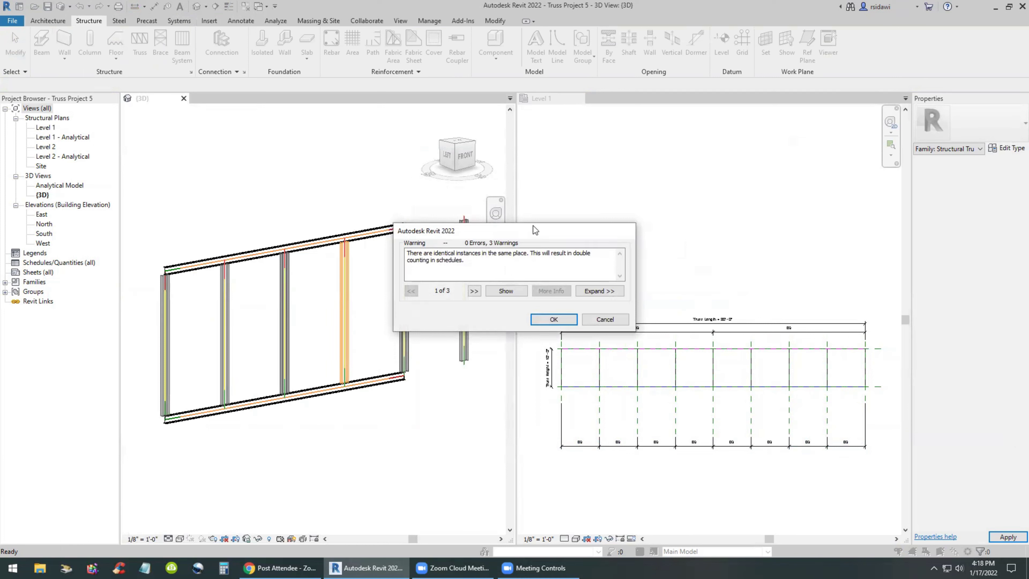
left_click_drag(533, 225, 638, 126)
left_click(659, 219)
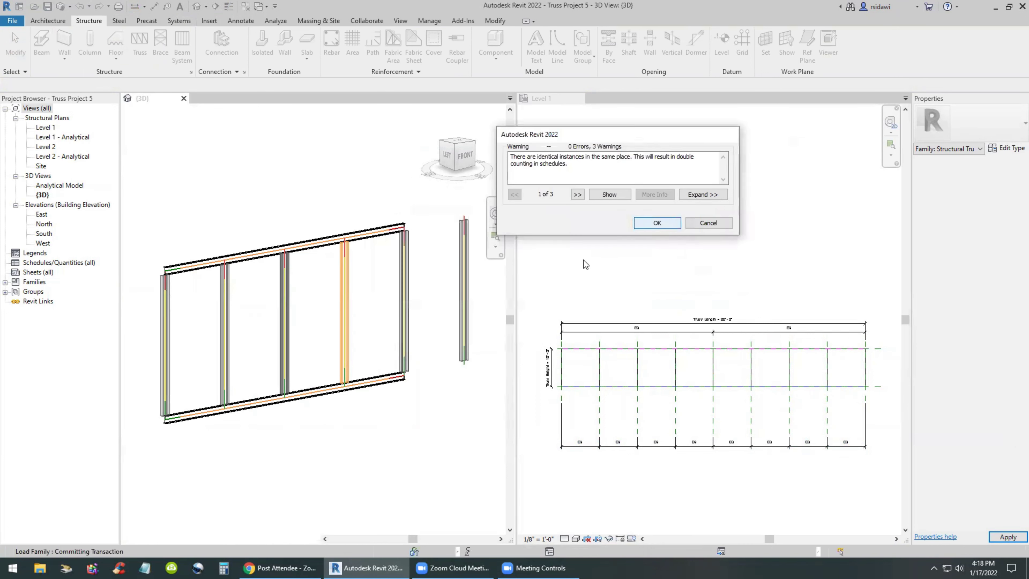
Extend the right end of the project truss in the 3D view to an 80' span
scroll(214, 455, "down", 3)
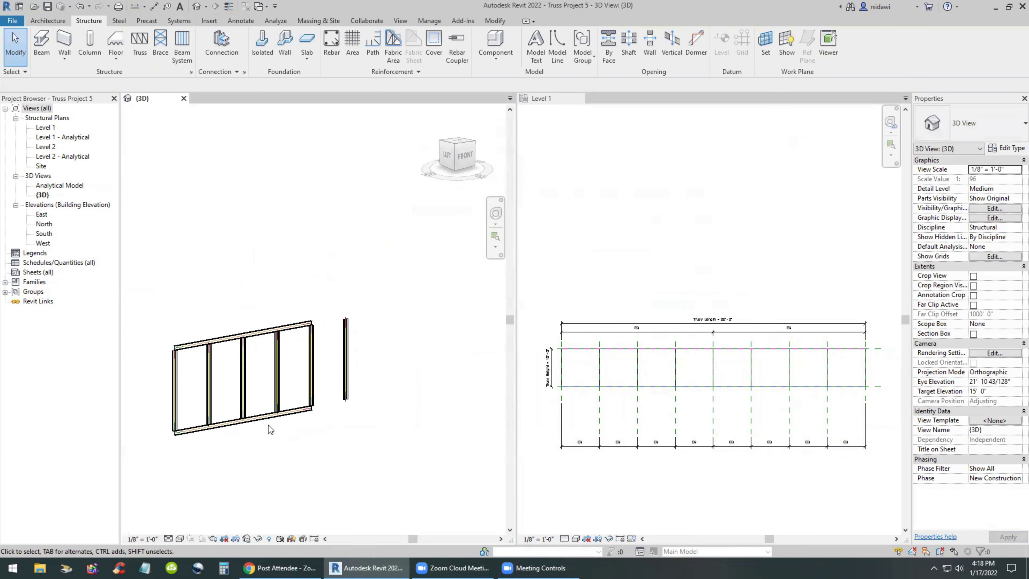
left_click(269, 420)
key("c")
key("s")
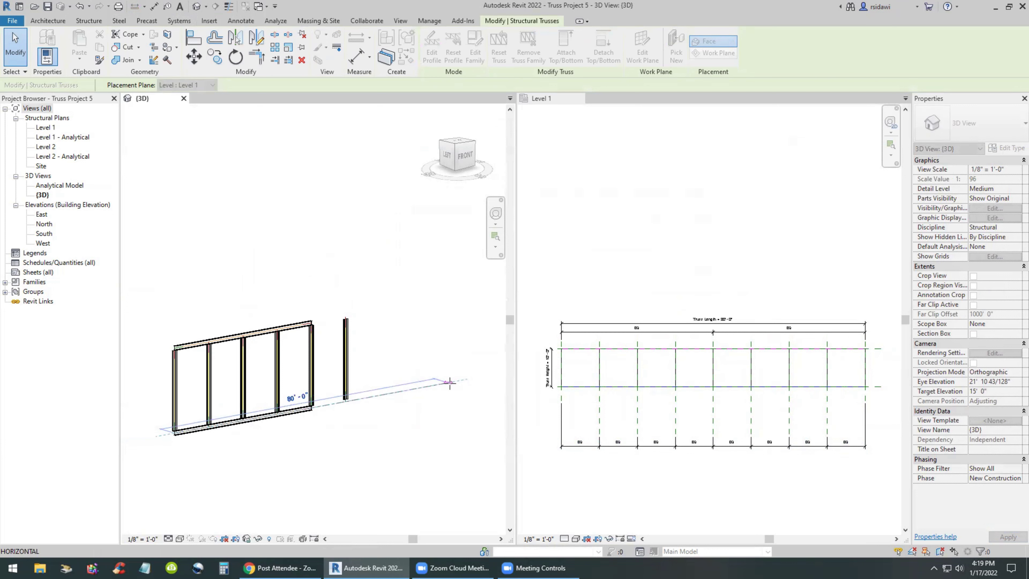
left_click(450, 382)
key("Escape")
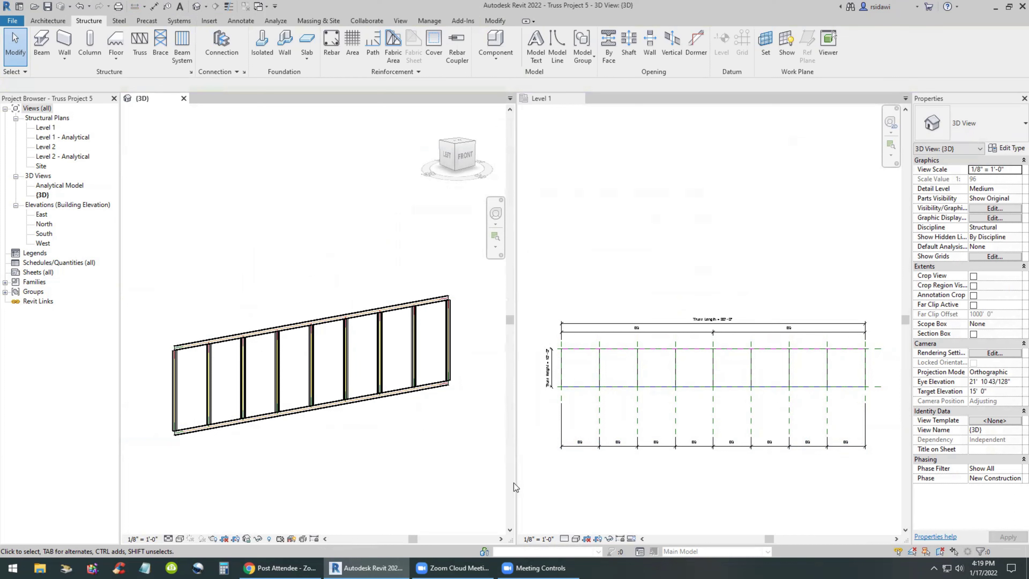
Draw two diagonal webs forming an inverted V across the family's first two panels and reload it, overwriting the existing version and parameter values
left_click(575, 482)
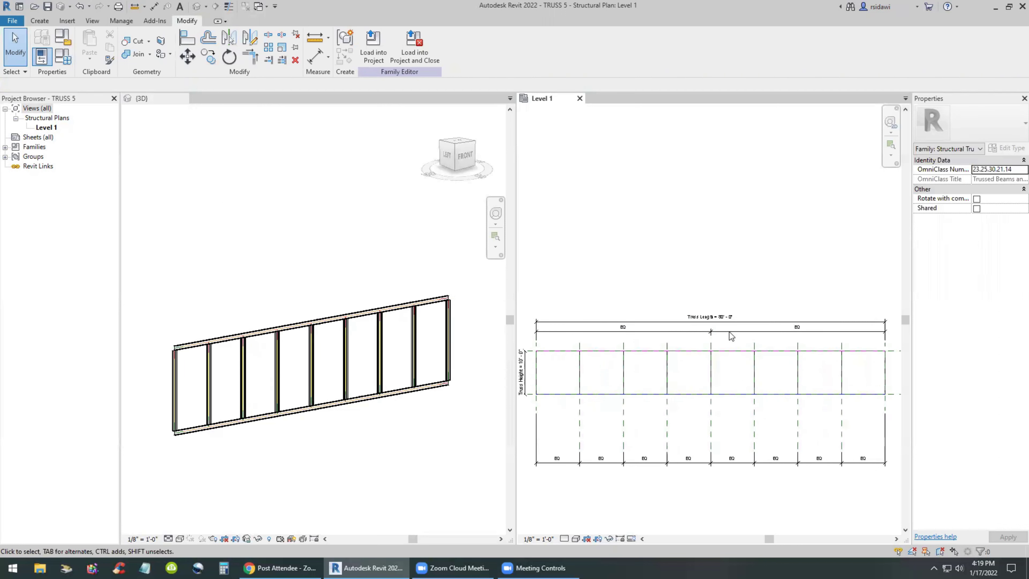
scroll(728, 323, "up", 5)
scroll(725, 323, "down", 6)
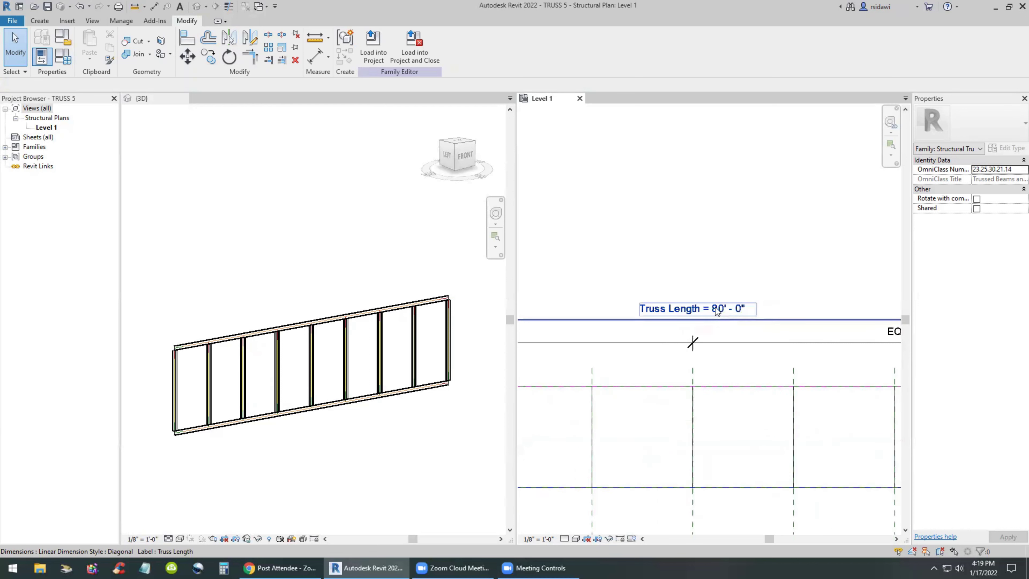
scroll(629, 283, "up", 2)
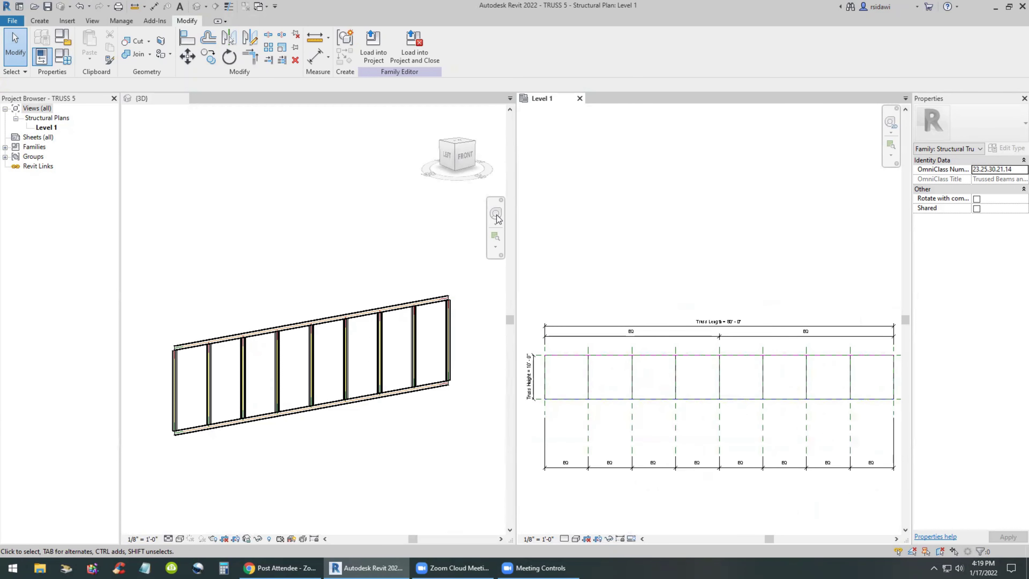
left_click(40, 21)
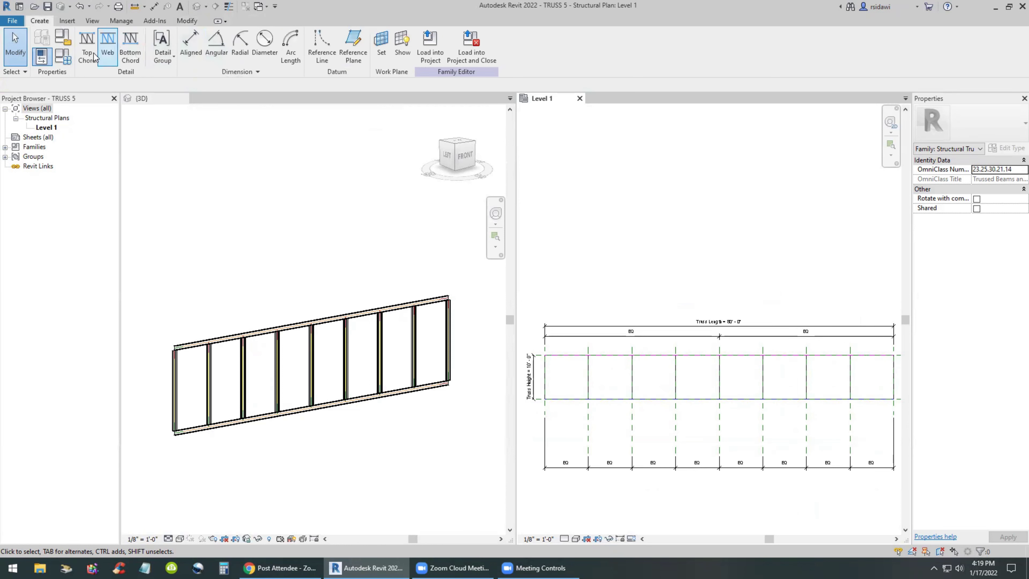
left_click(108, 43)
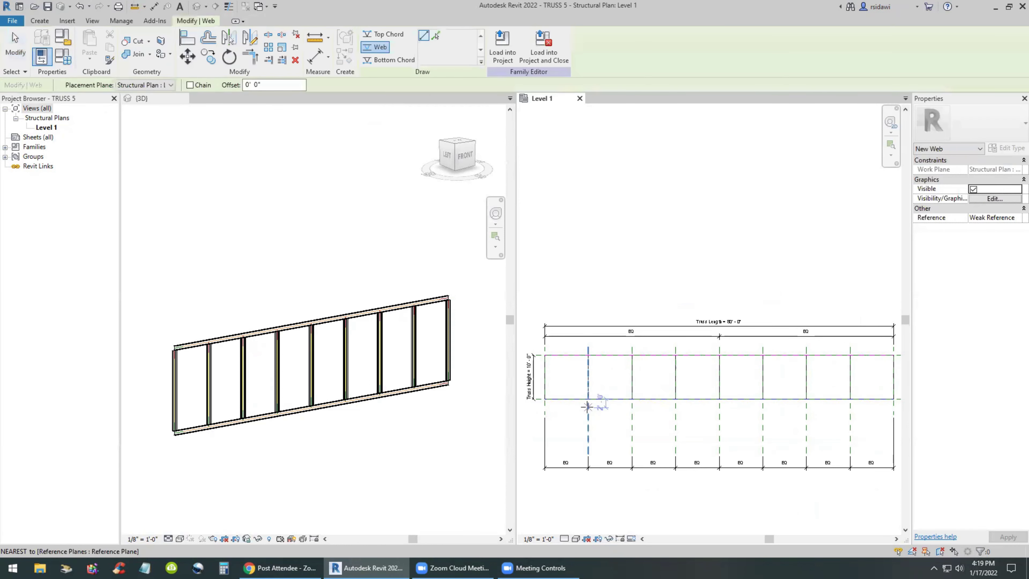
left_click(545, 399)
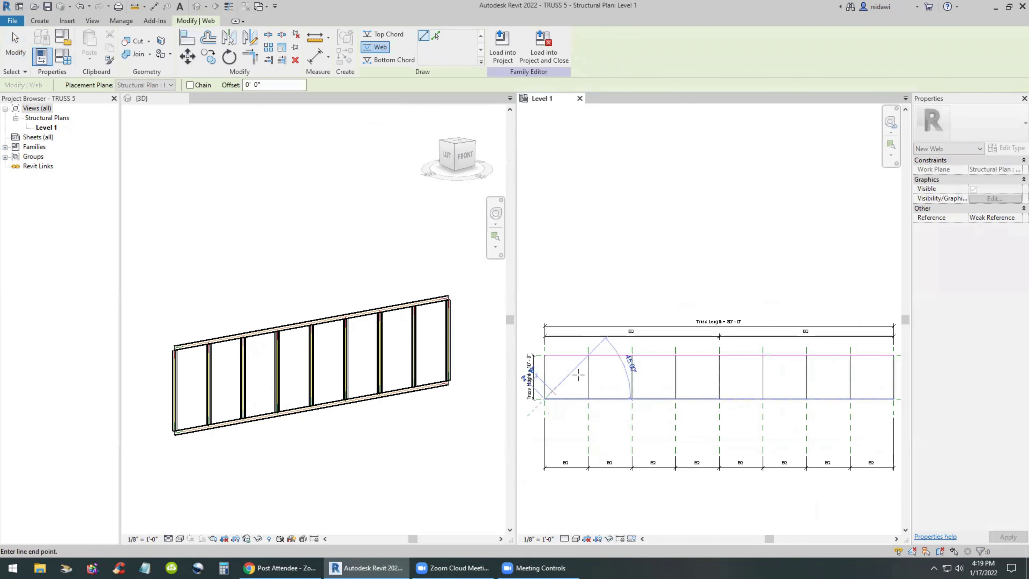
left_click(588, 355)
left_click(588, 356)
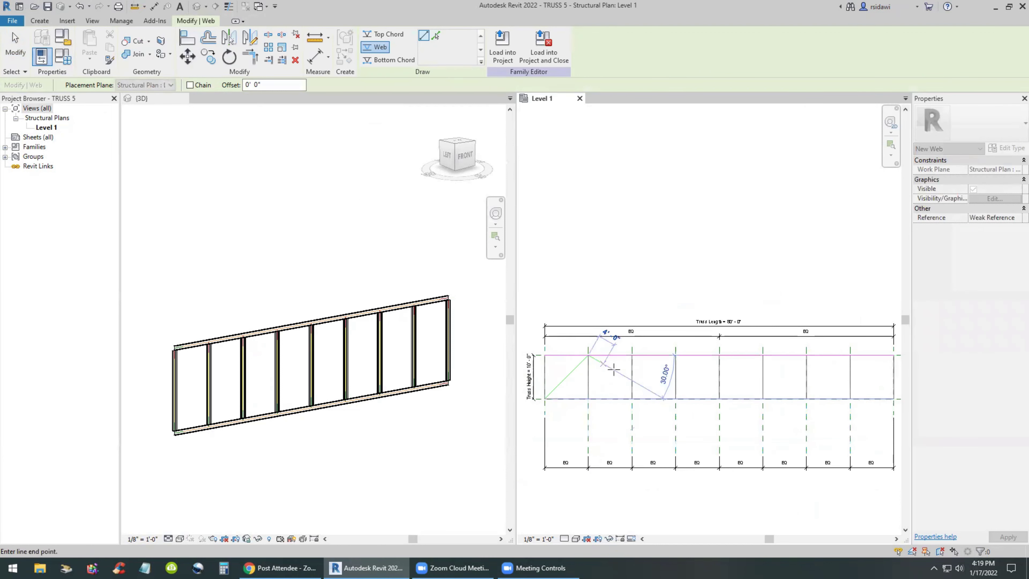
key("Escape")
key("Escape")
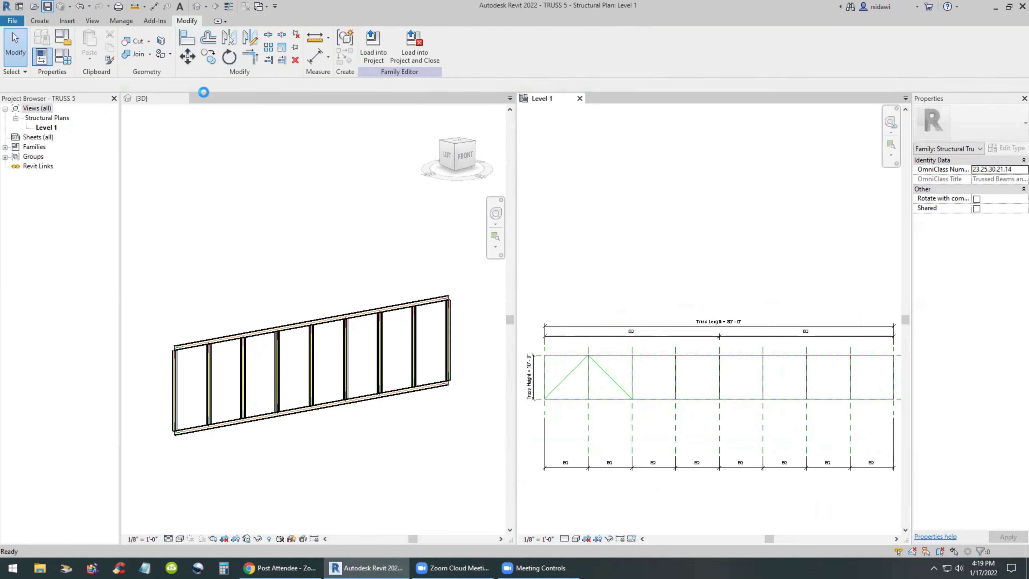
left_click(373, 43)
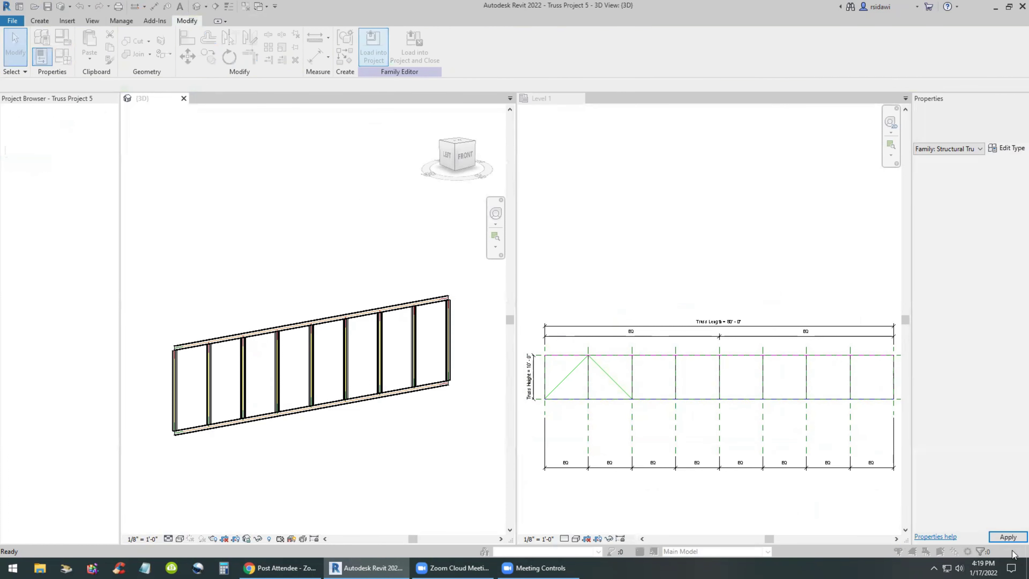
left_click(443, 286)
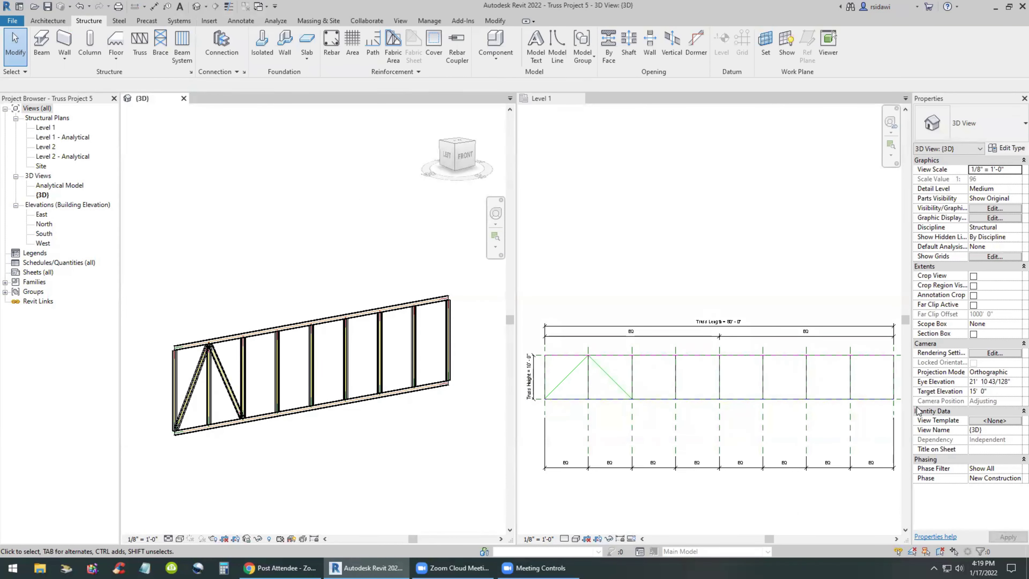
Test the project truss at a Truss Height of 10' and set the height to 40'
left_click(323, 405)
left_click(1001, 294)
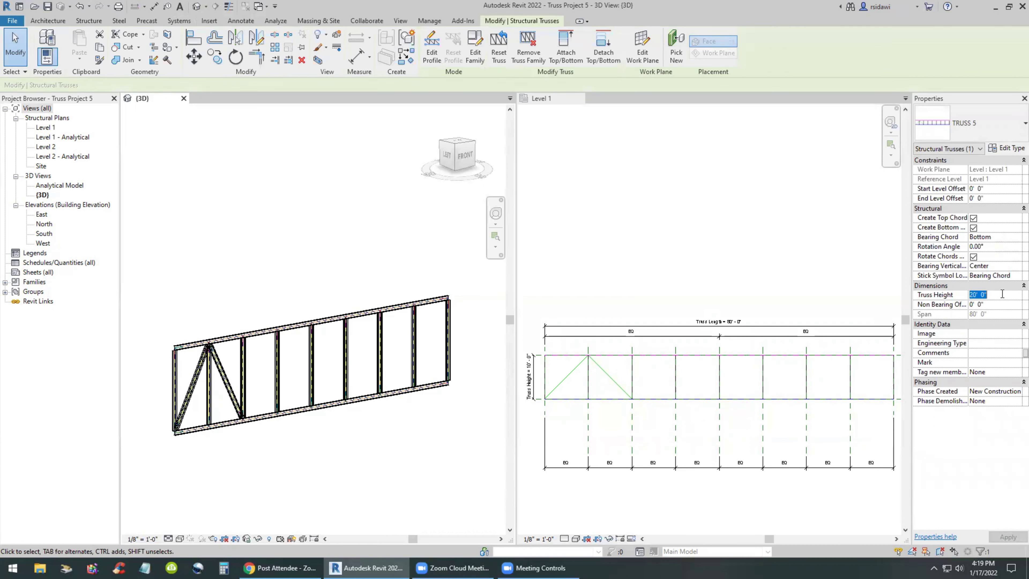
type("10")
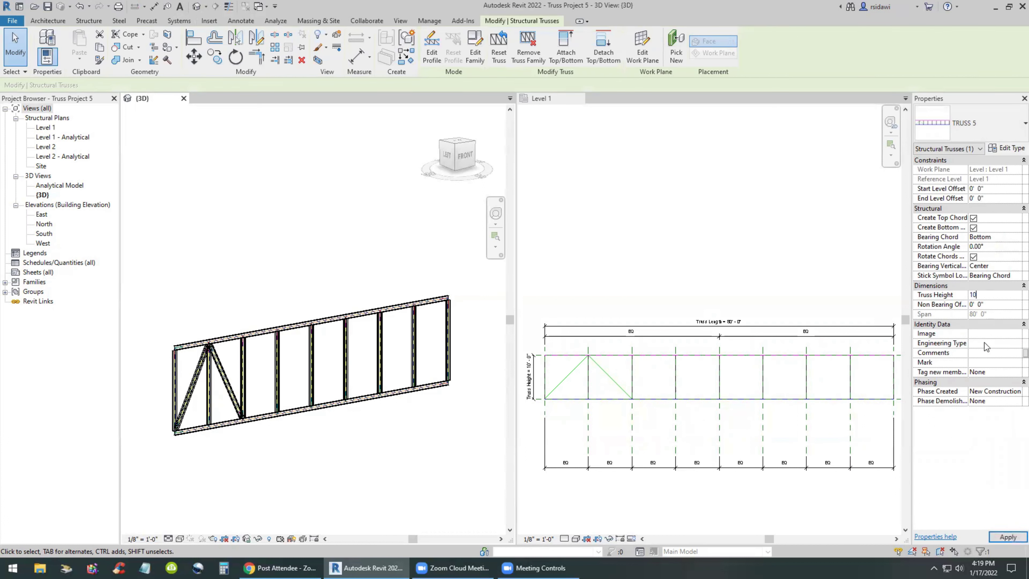
left_click(1006, 537)
left_click(994, 295)
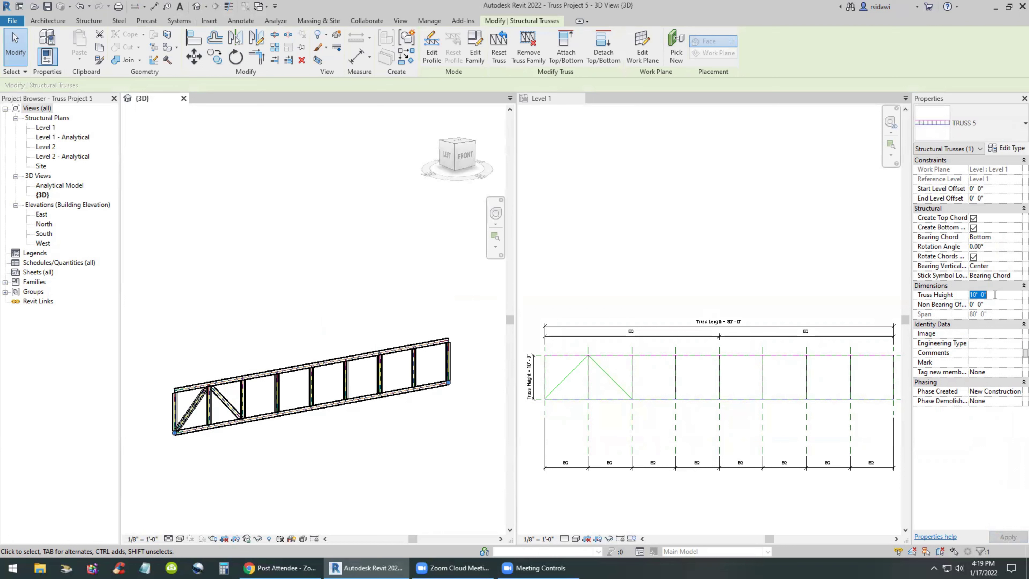
type("40")
left_click(1007, 538)
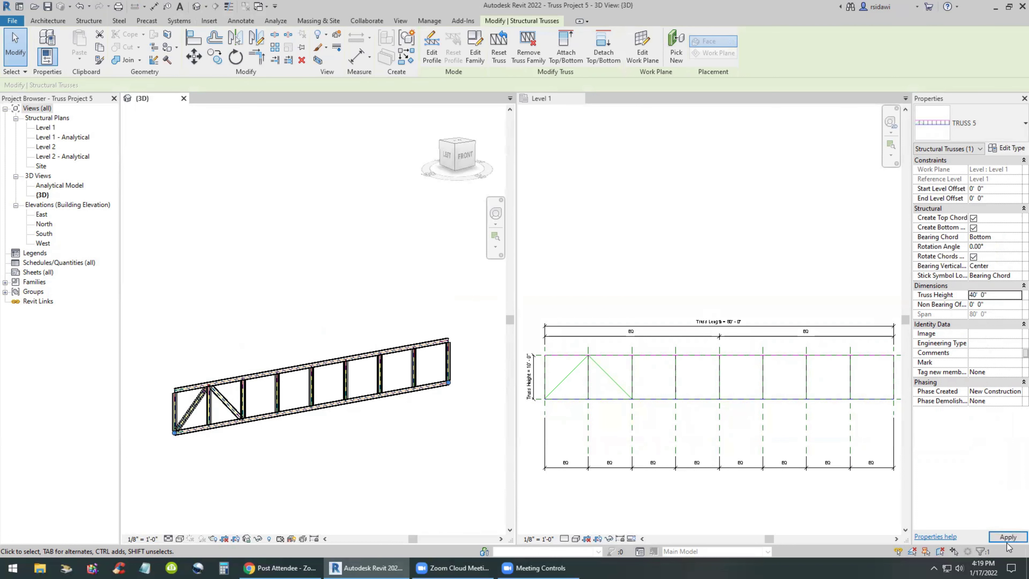
left_click(305, 476)
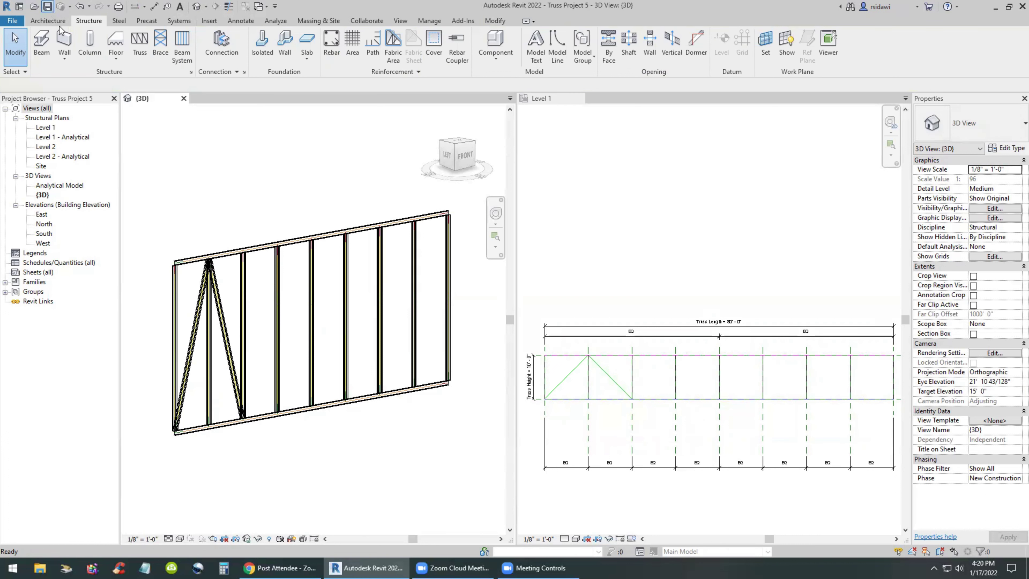
Draw two more diagonal webs in the truss family, rising across the third panel and descending across the fourth to the bottom center
left_click(600, 299)
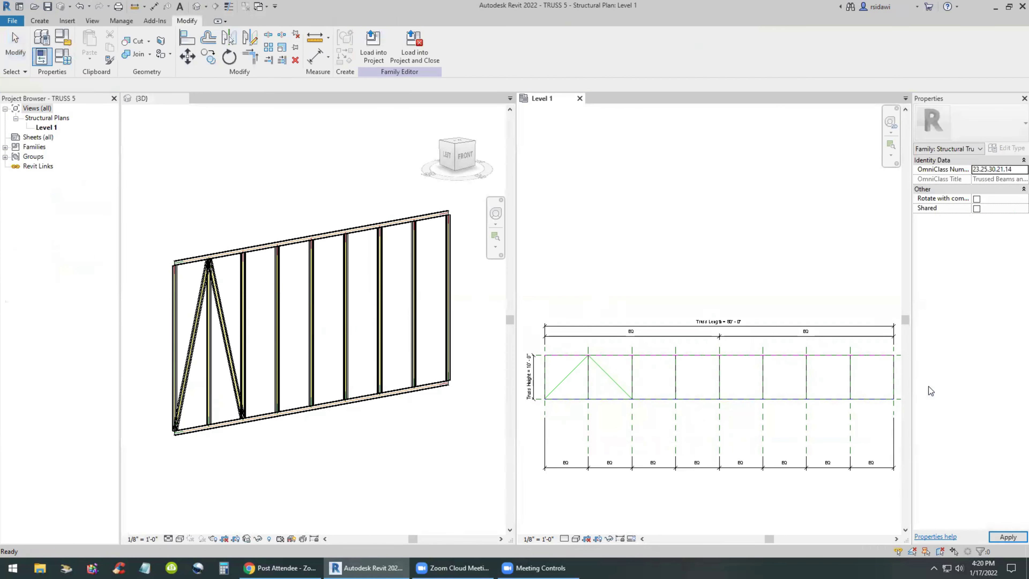
left_click(40, 20)
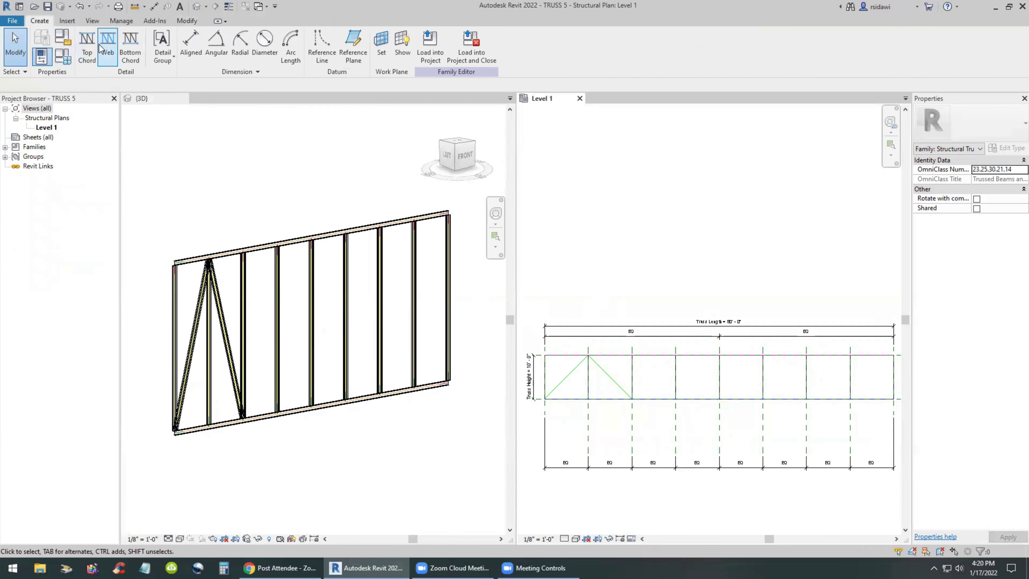
left_click(108, 45)
left_click(632, 399)
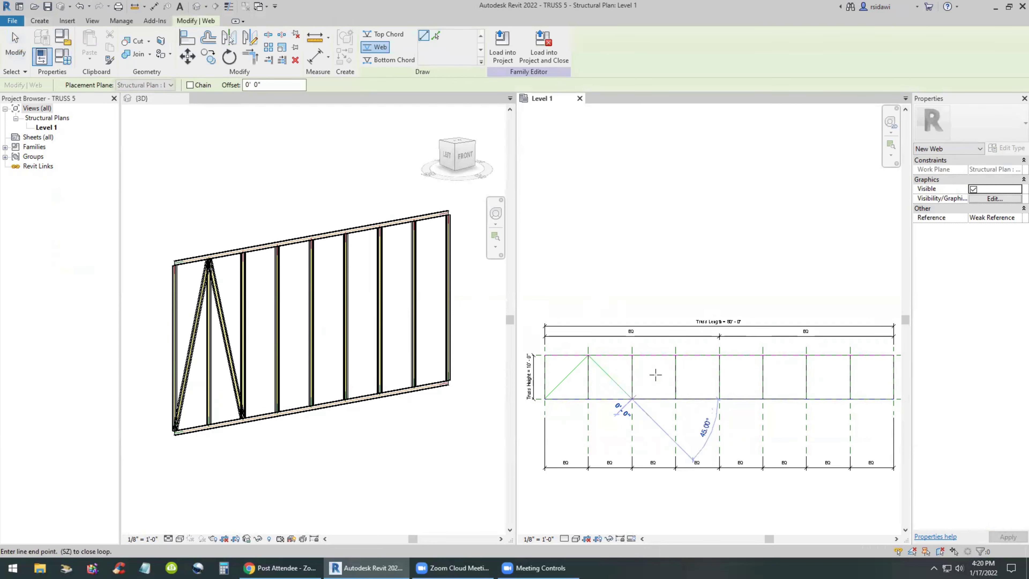
left_click(676, 355)
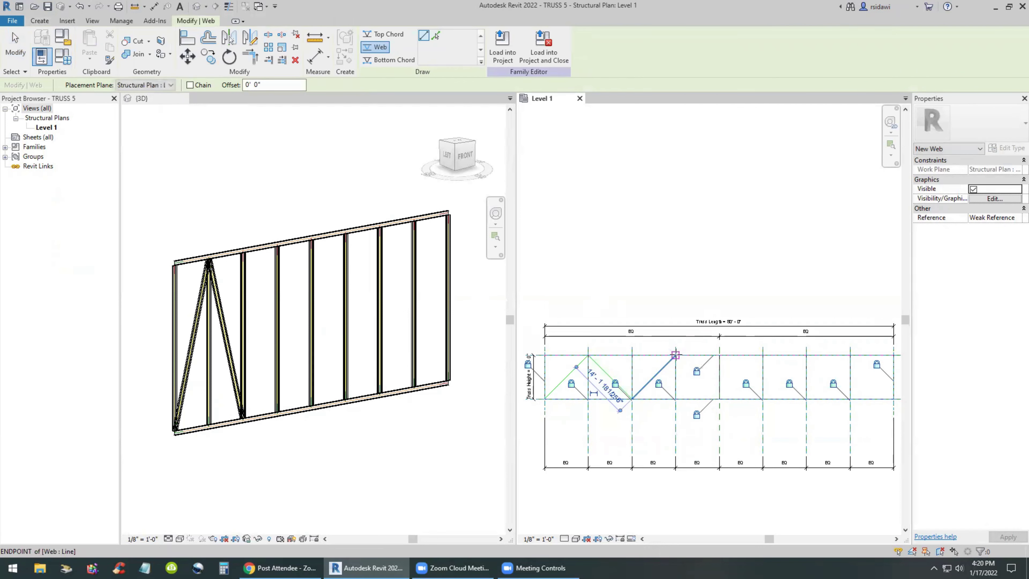
left_click(675, 355)
left_click(720, 398)
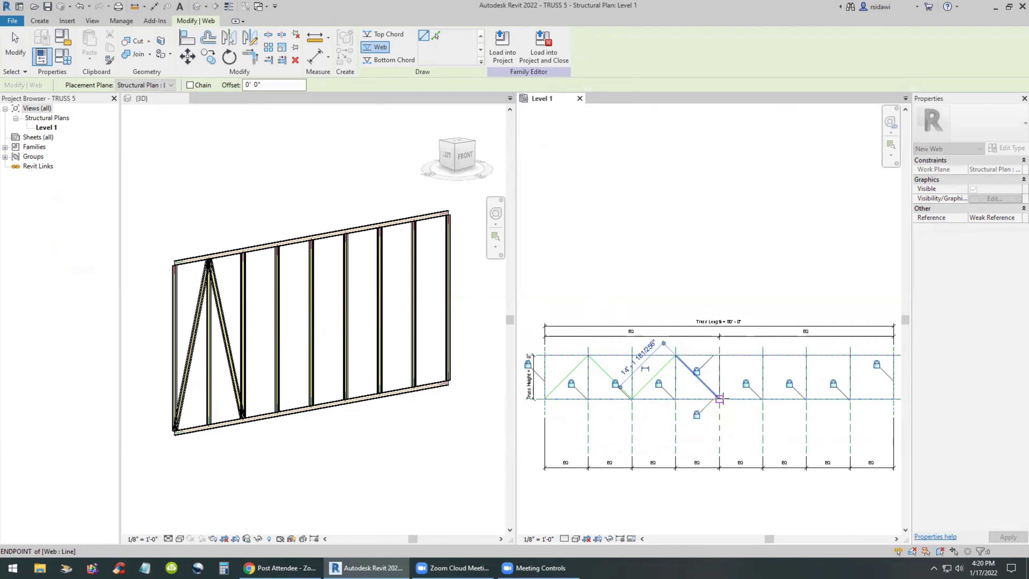
key("Escape")
key("Escape")
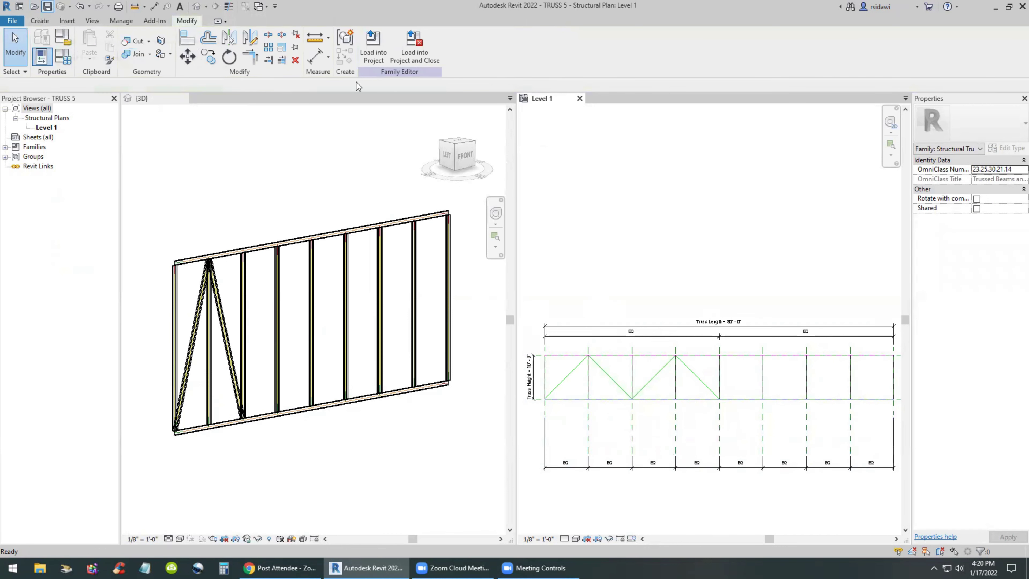
Load the truss family into the project, overwriting the existing version and parameter values, and examine the generated webs in the 3D view
left_click(373, 58)
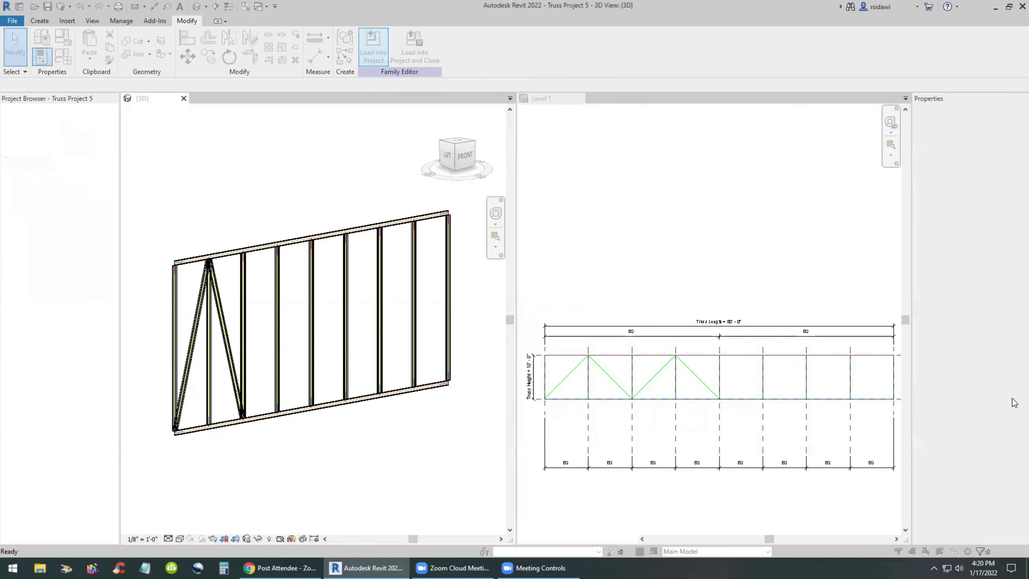
left_click(525, 279)
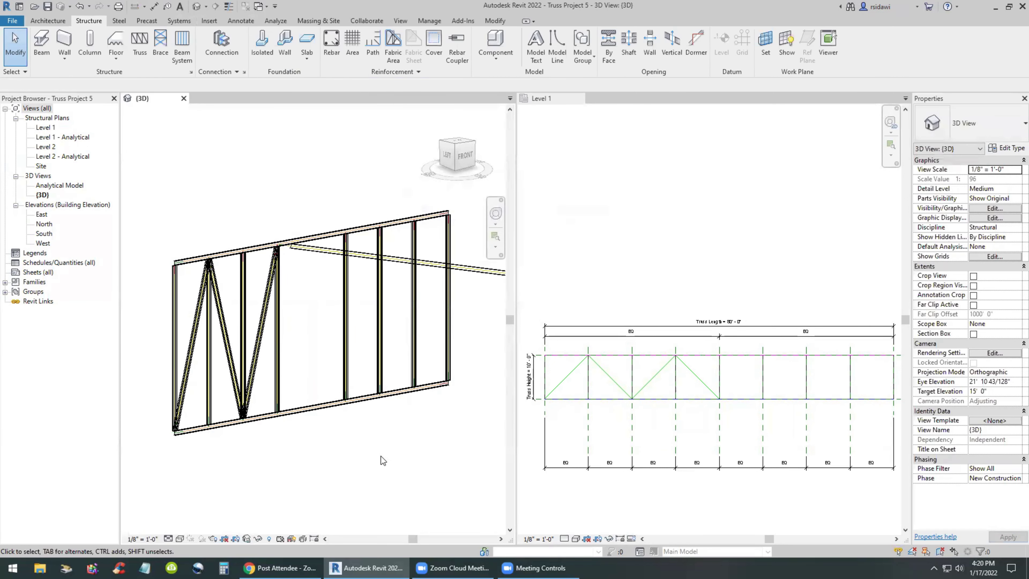
scroll(231, 458, "down", 4)
middle_click_drag(265, 468, 237, 475)
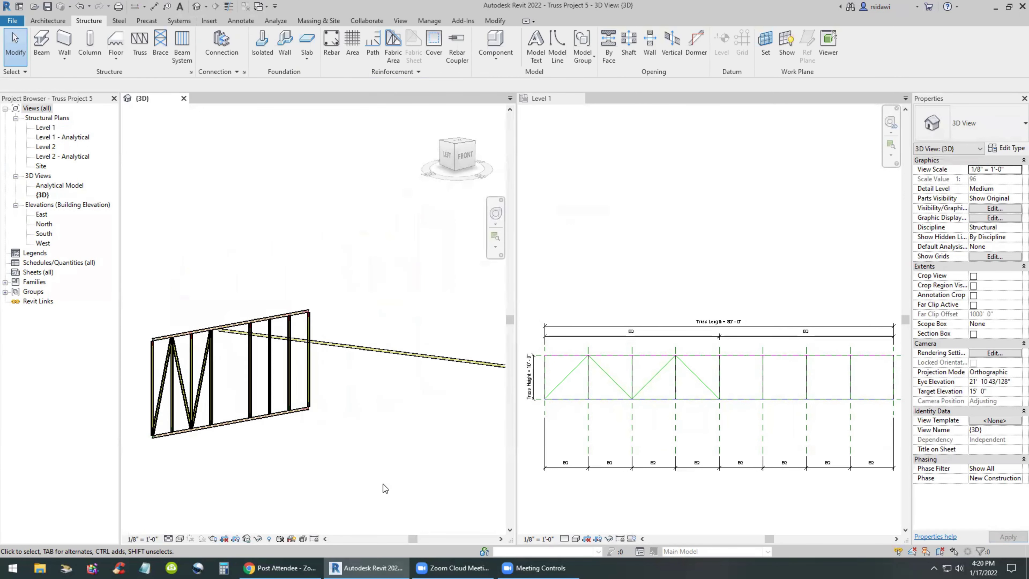
scroll(276, 474, "down", 1)
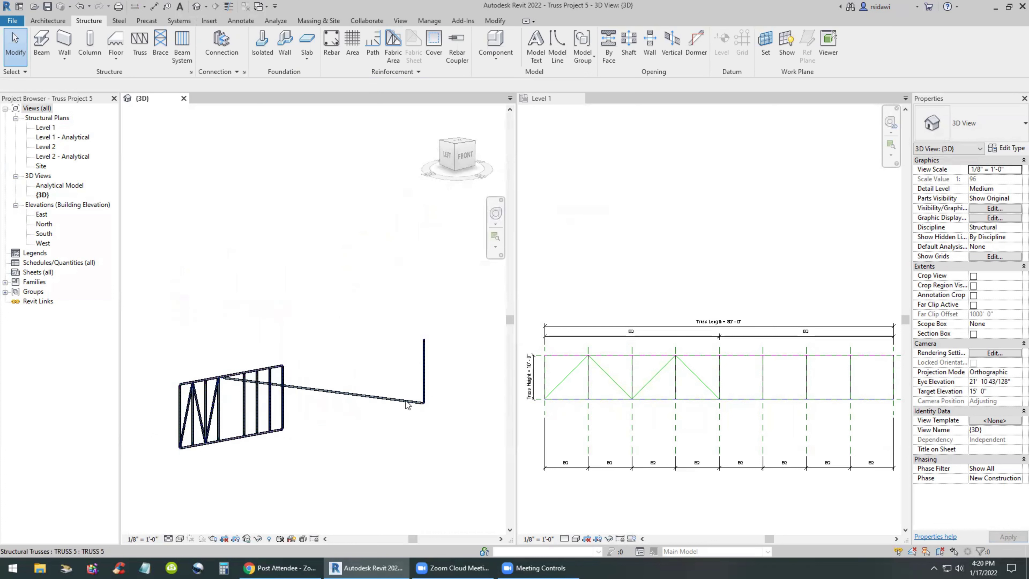
scroll(210, 458, "up", 4)
scroll(156, 462, "up", 1)
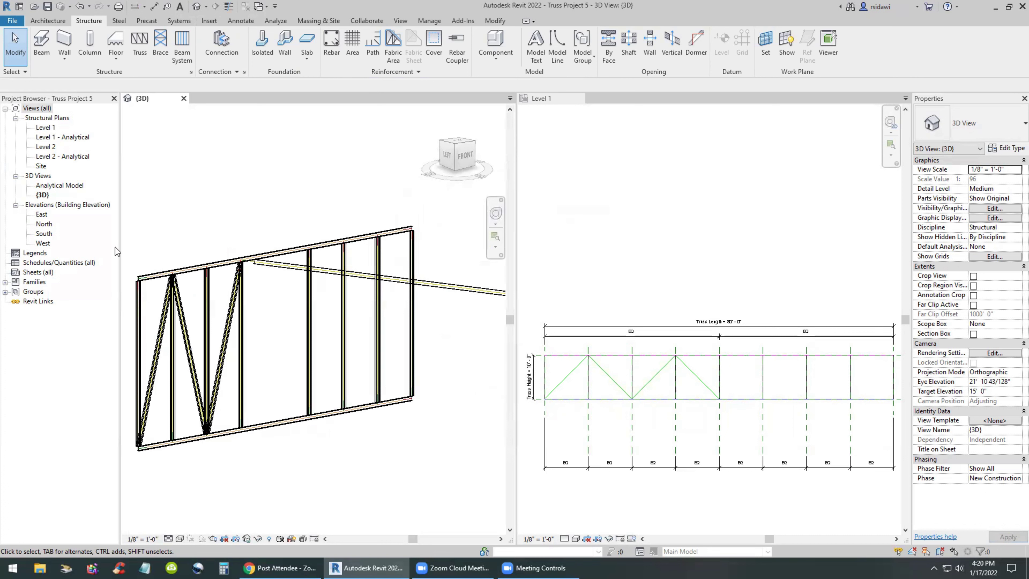
Undo the last family load in the project and return to the third and fourth panels in the truss family's Level 1 plan
left_click(79, 7)
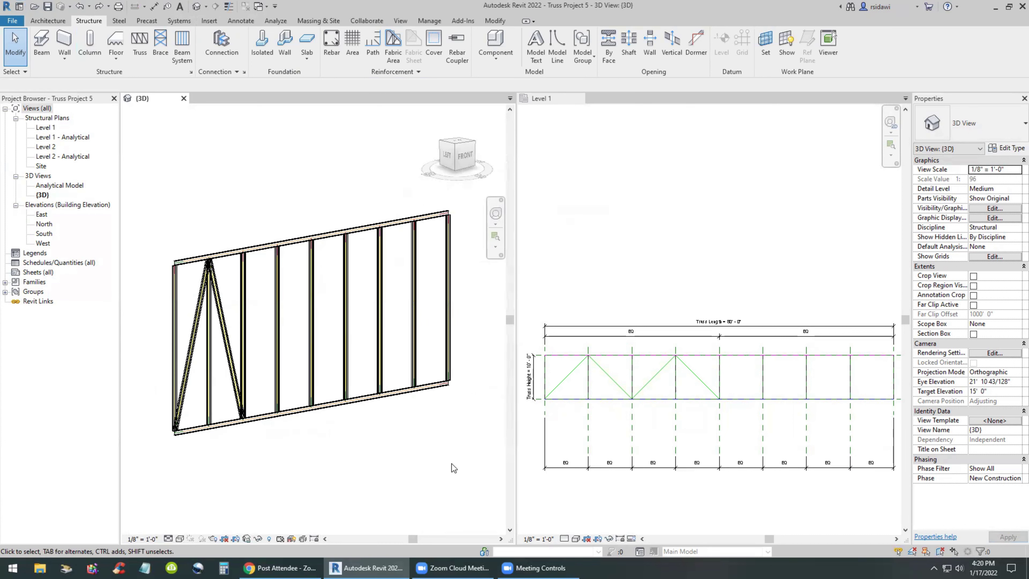
left_click(601, 493)
scroll(622, 414, "up", 2)
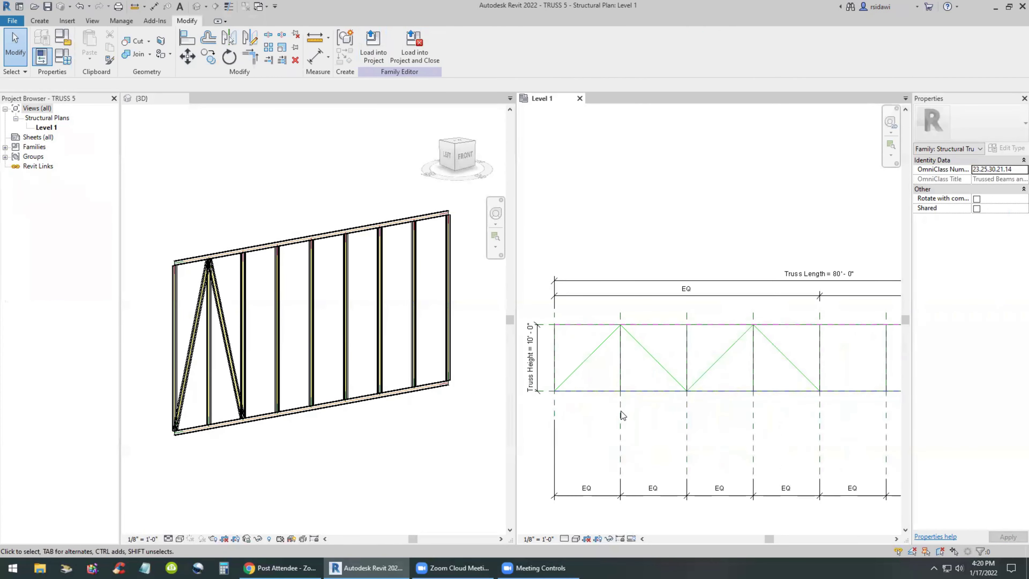
scroll(855, 393, "up", 3)
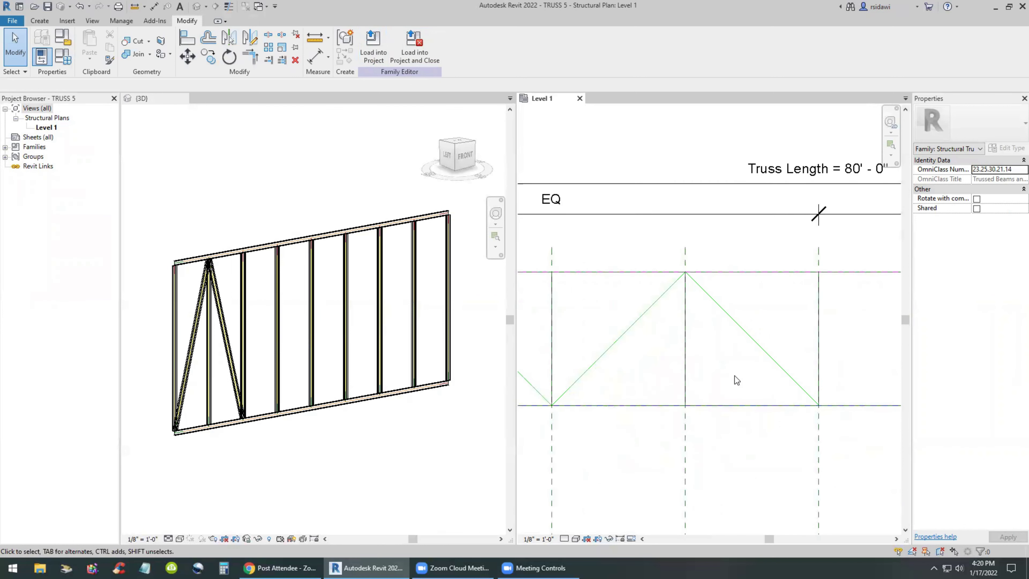
scroll(726, 354, "down", 1)
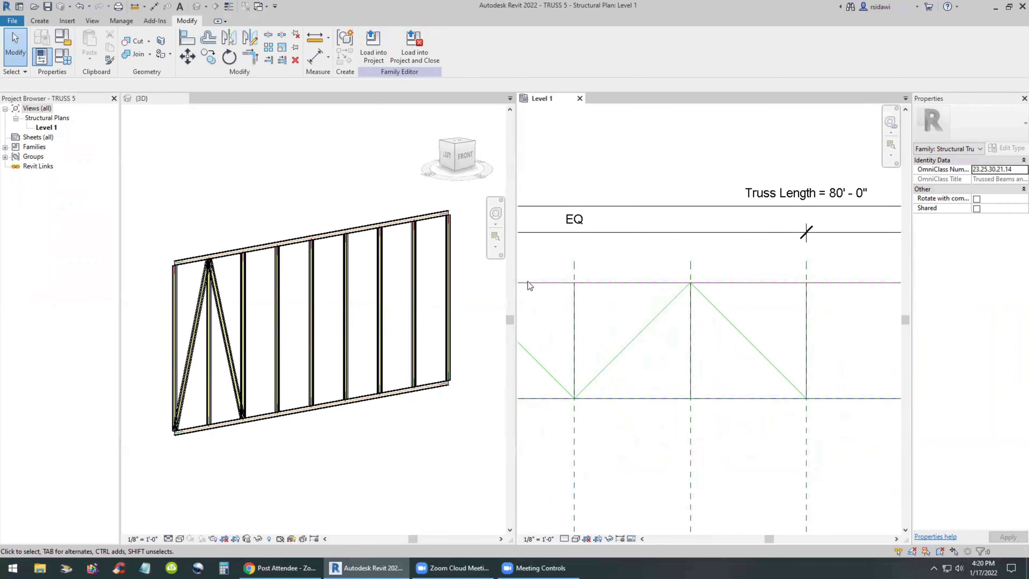
Align and lock the third-panel web's lower end to the vertical reference plane between panels two and three and to the bottom chord plane
left_click(193, 41)
left_click(580, 407)
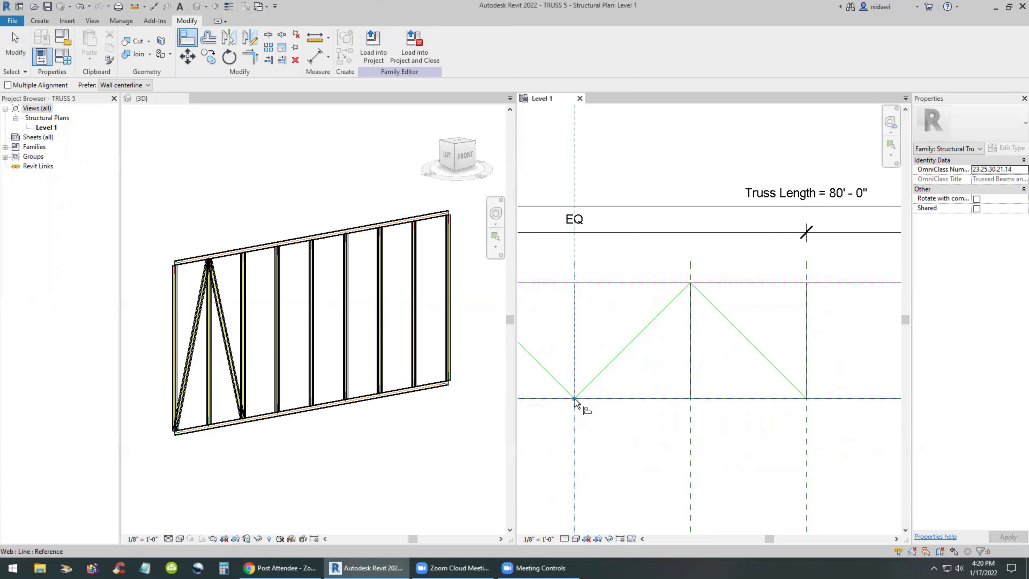
left_click(576, 400)
left_click(580, 403)
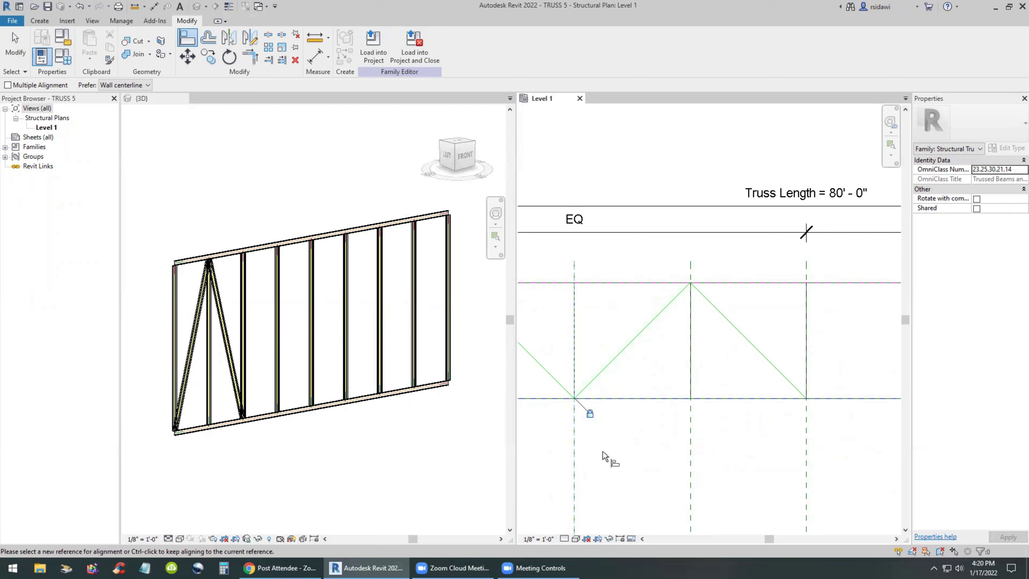
scroll(843, 402, "down", 4)
scroll(635, 410, "up", 2)
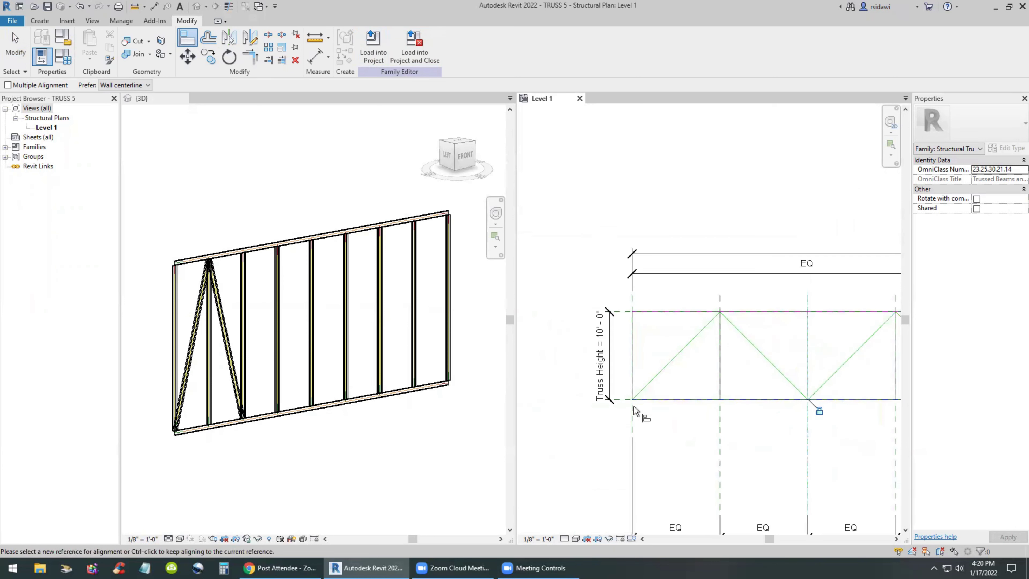
left_click(634, 401)
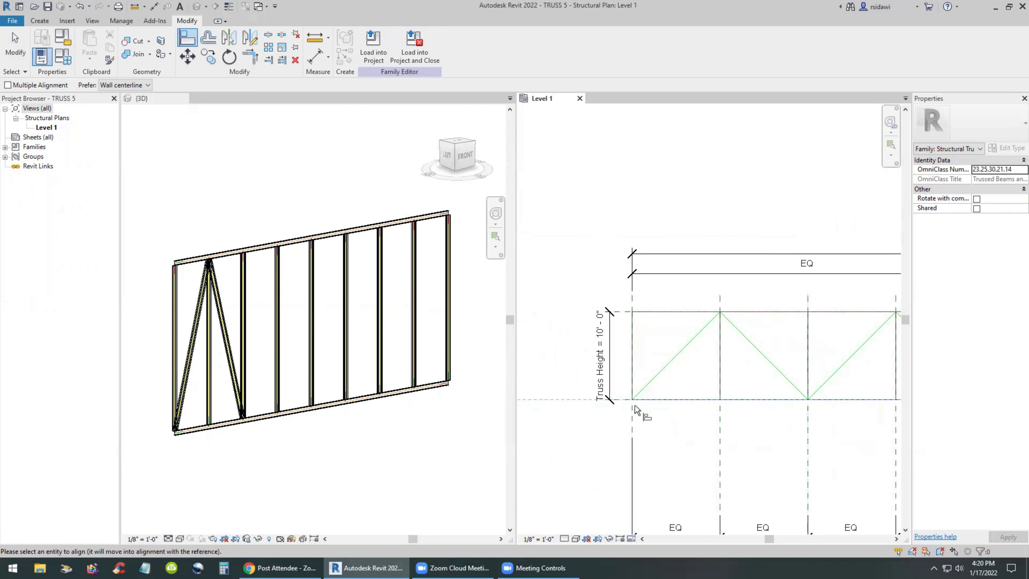
left_click(806, 398)
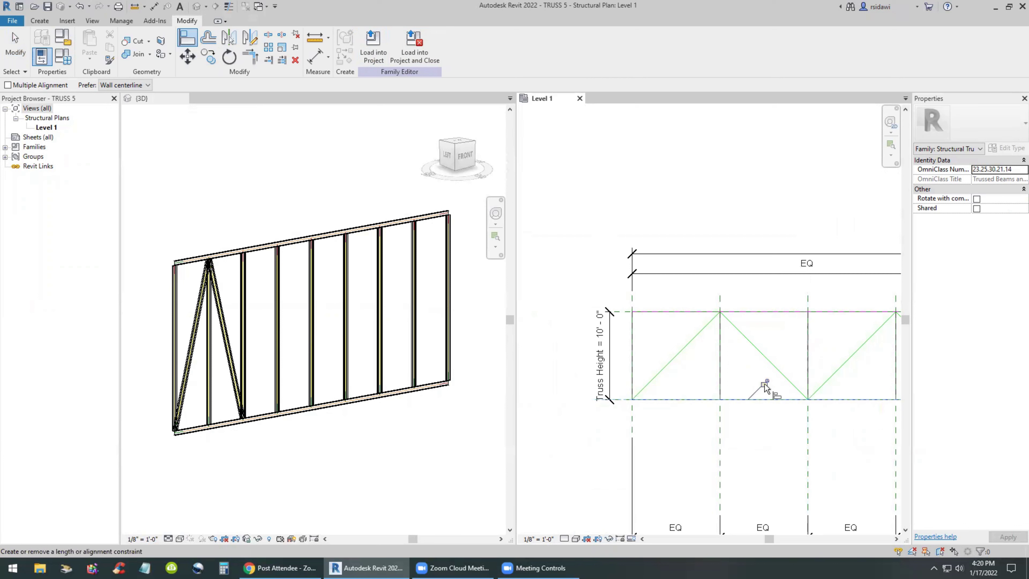
Align and lock the fourth-panel web's lower end to the bottom chord plane and the Center reference plane
scroll(715, 434, "down", 3)
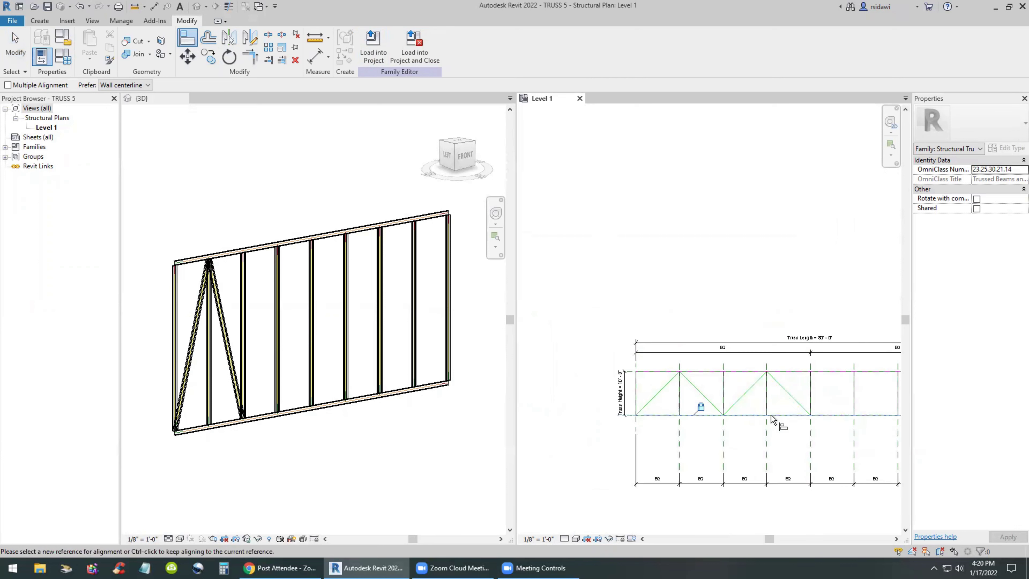
scroll(823, 430, "down", 2)
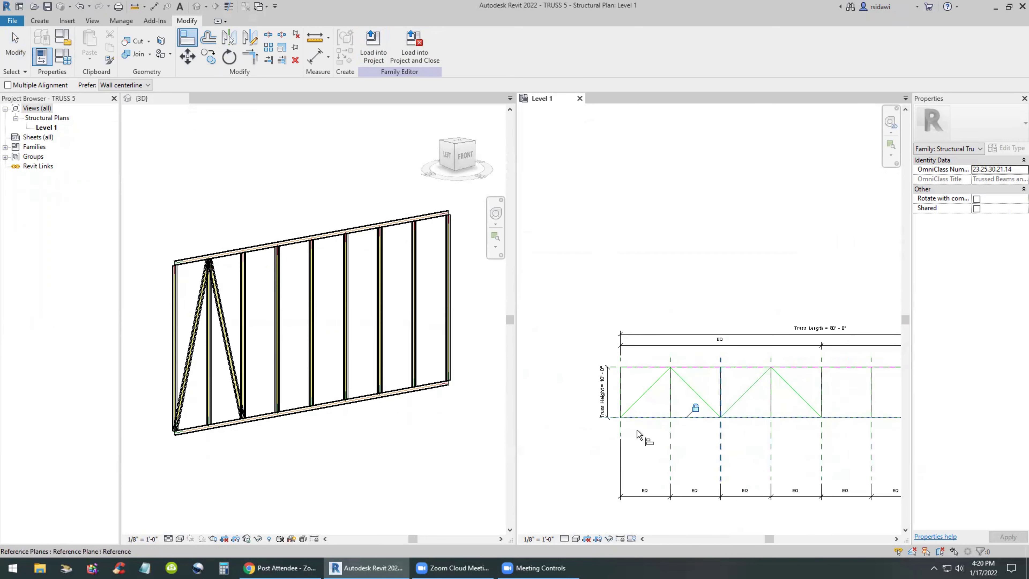
left_click(612, 417)
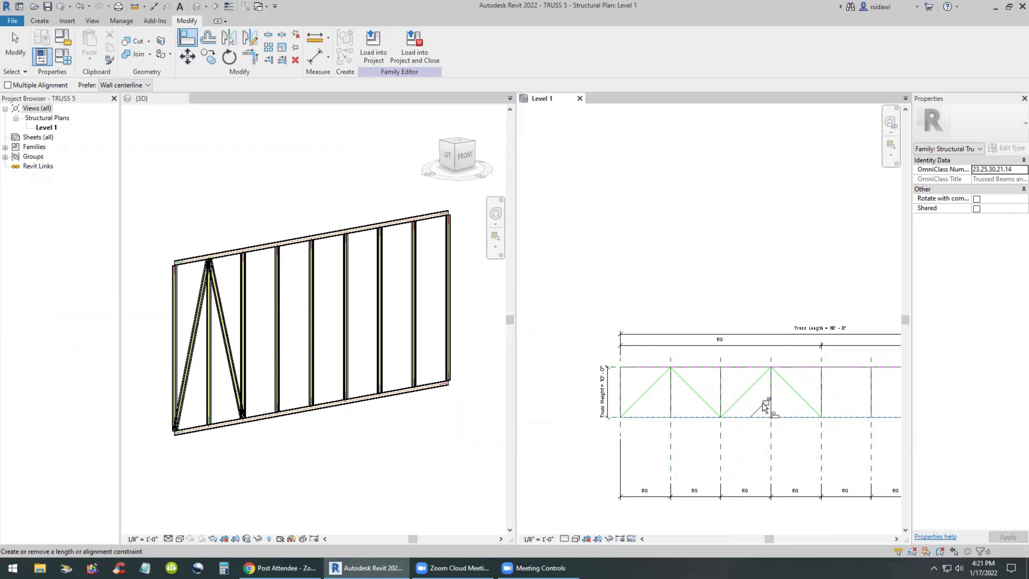
left_click(765, 405)
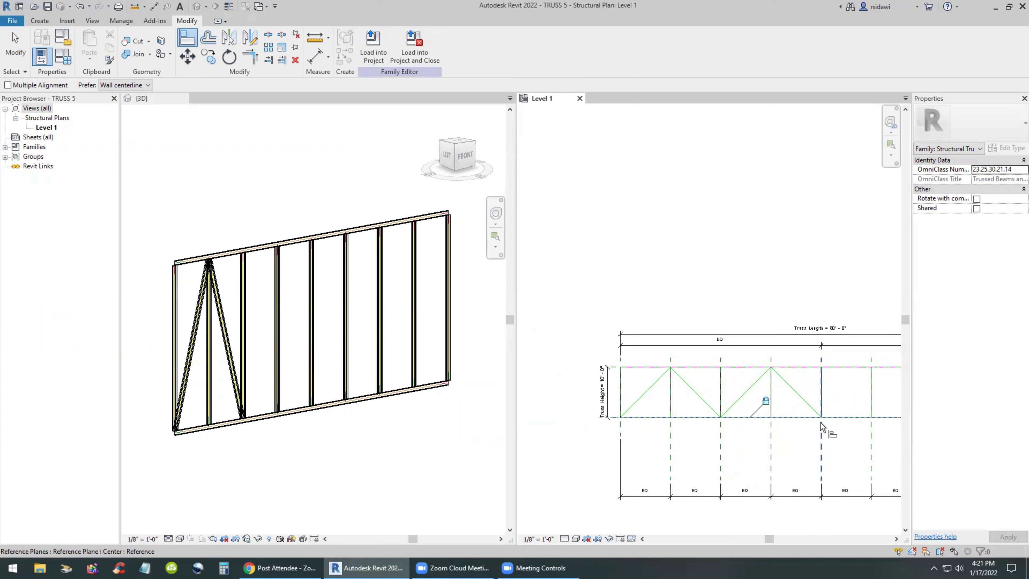
left_click(823, 433)
left_click(820, 416)
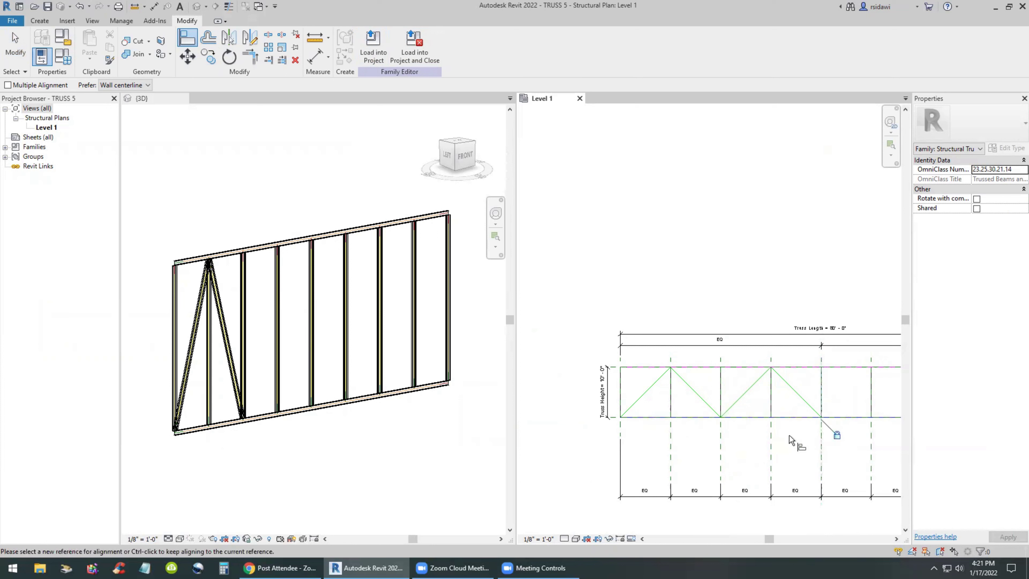
key("Escape")
key("Escape")
Load the truss family with its locked web ends into the project, overwriting the existing version and its parameter values
key("z")
key("f")
scroll(700, 426, "up", 2)
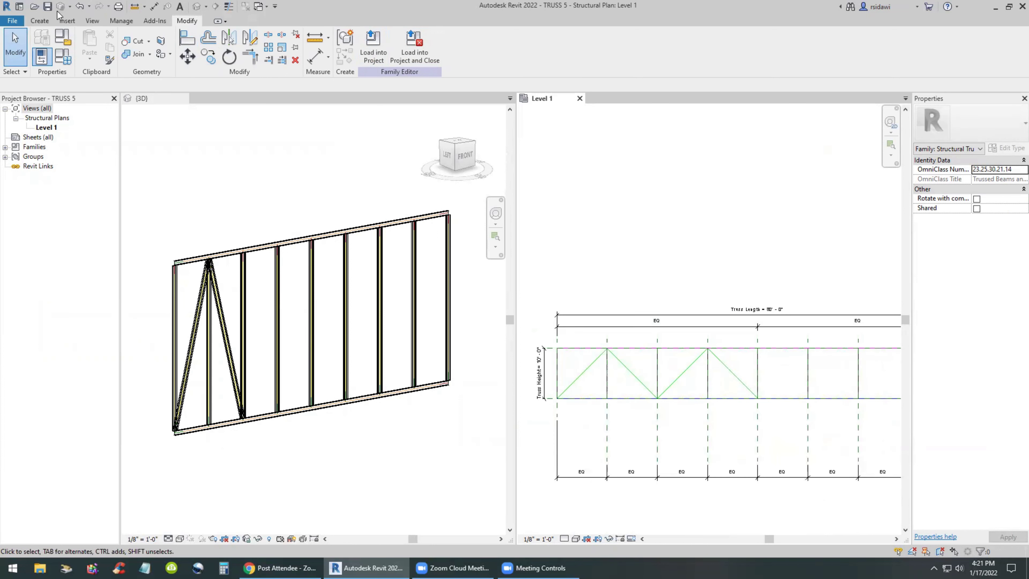
left_click(373, 58)
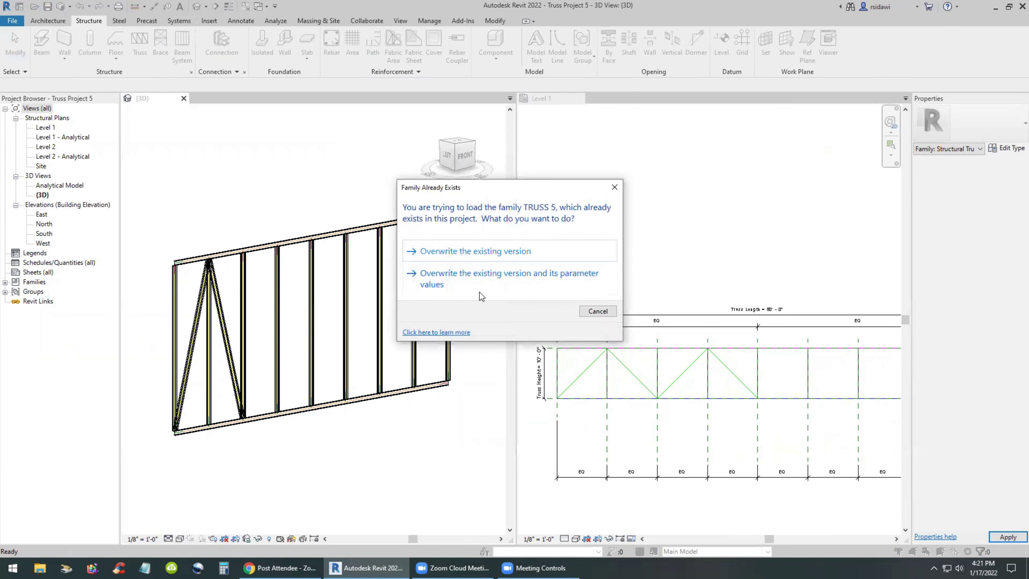
left_click(472, 280)
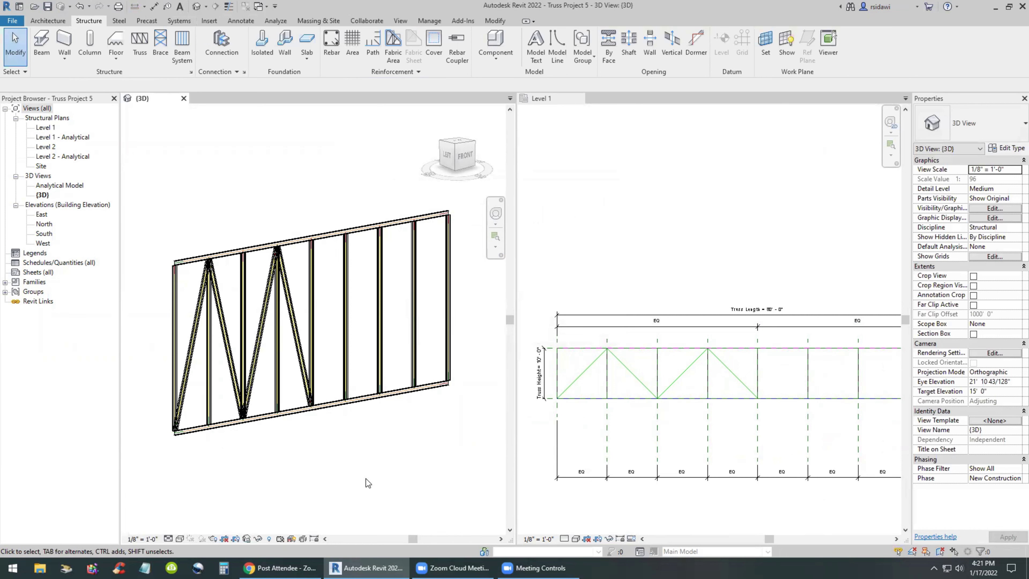
Set the project truss's Truss Height to 20' and apply it to test the new webs
left_click(210, 341)
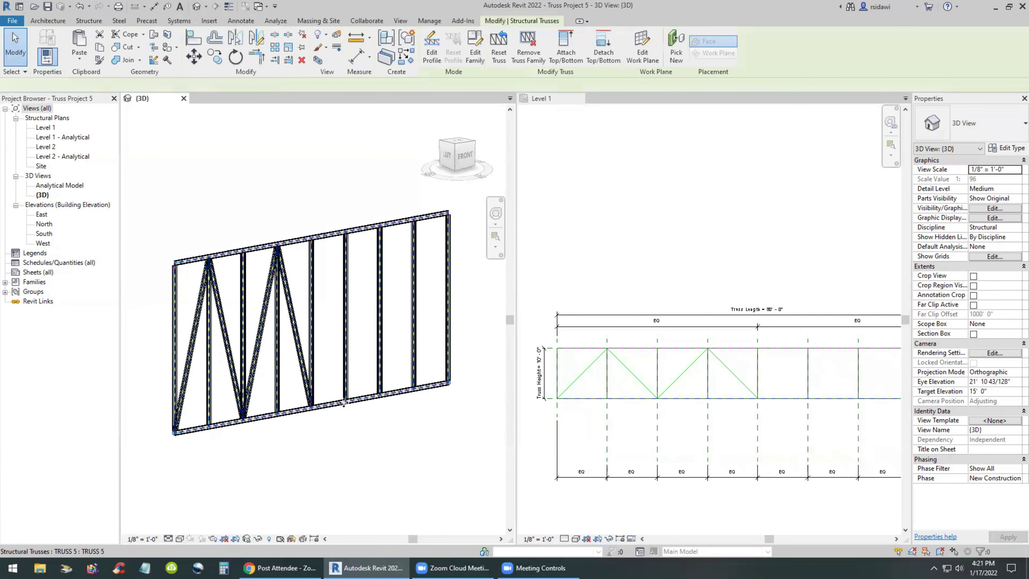
left_click(1001, 296)
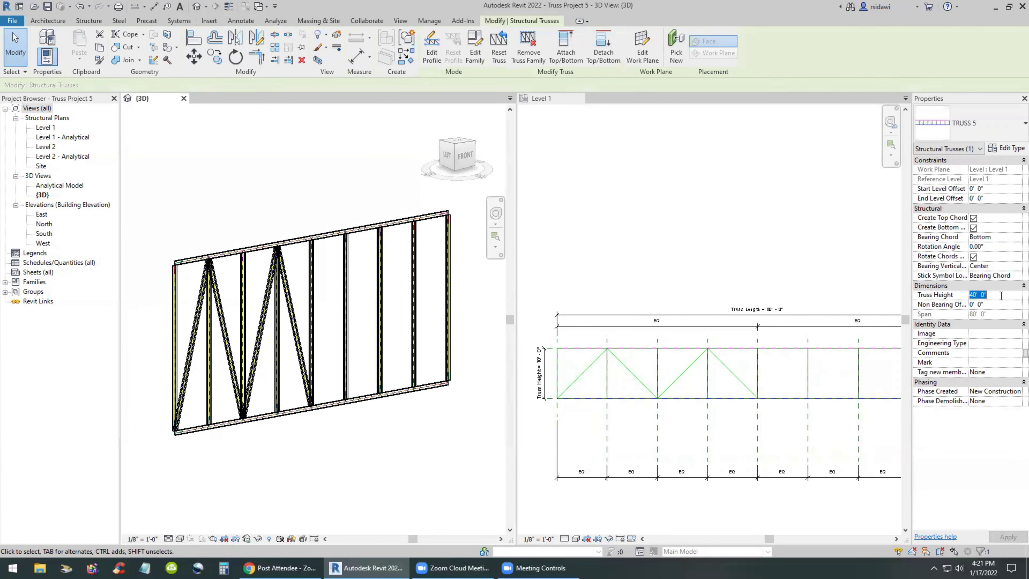
type("20' 0\"")
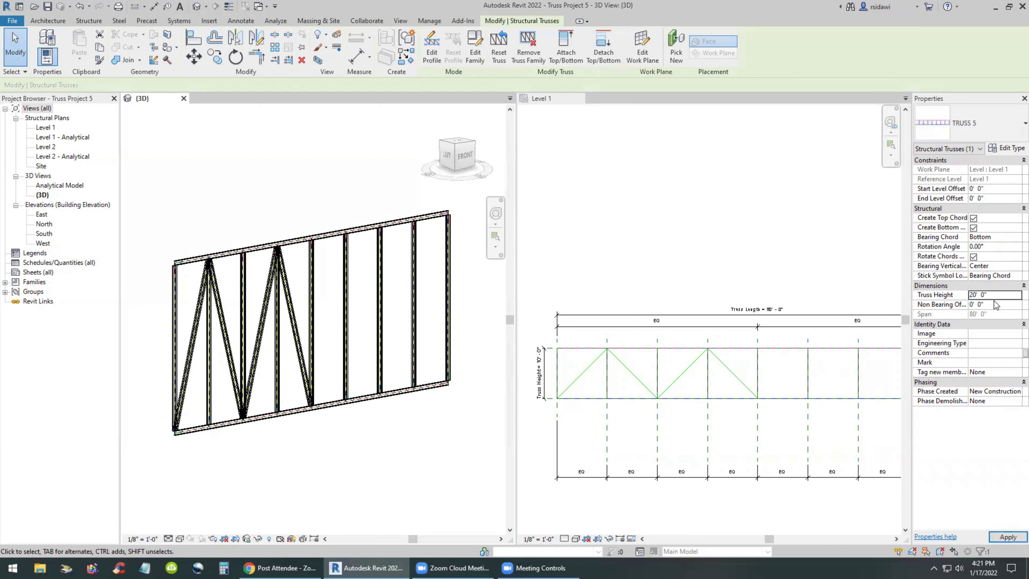
left_click(1007, 537)
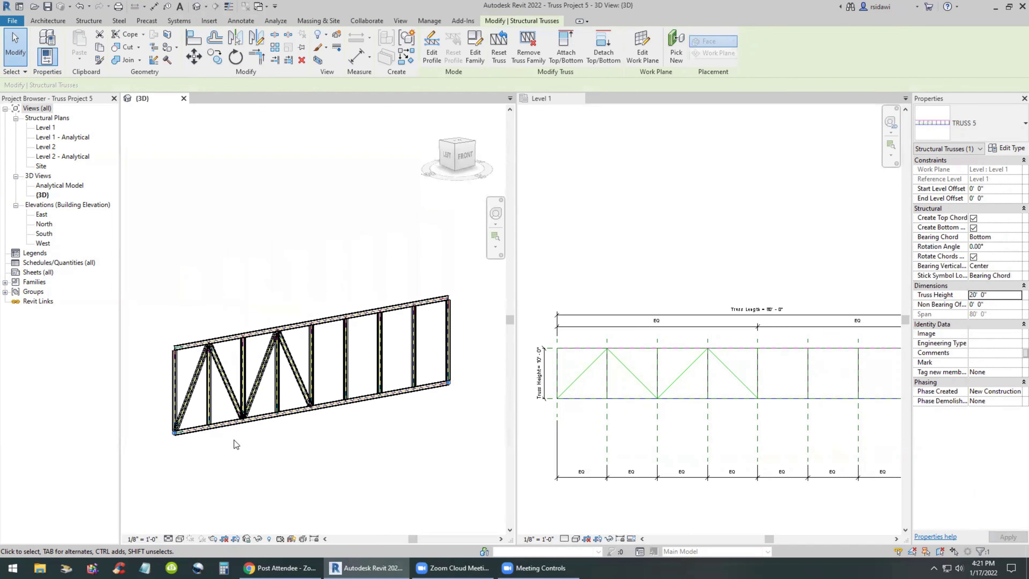
left_click(303, 455)
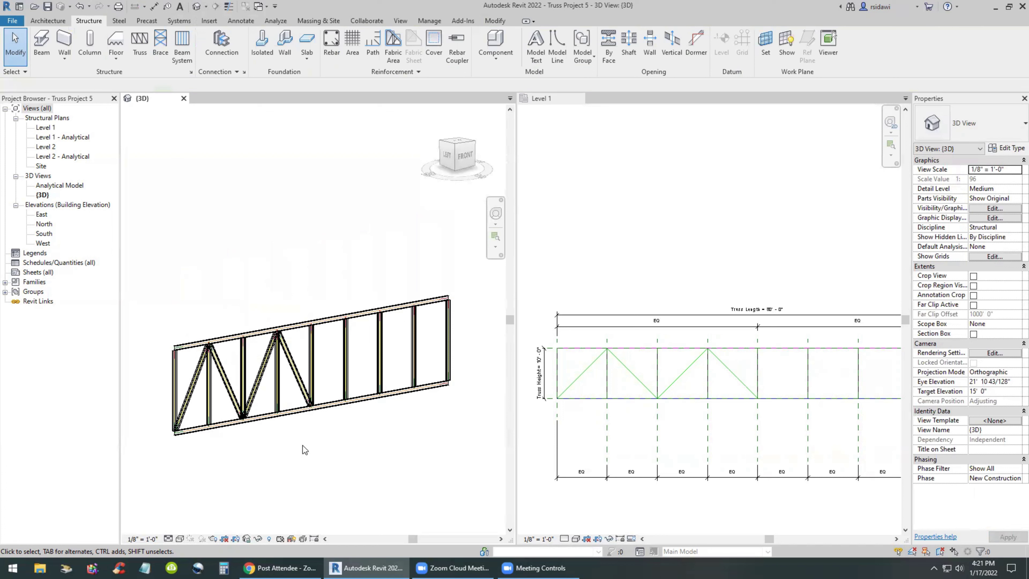
In the truss family, copy the four diagonal webs from the bottom left end to the bottom center, filling panels five through eight
left_click(574, 508)
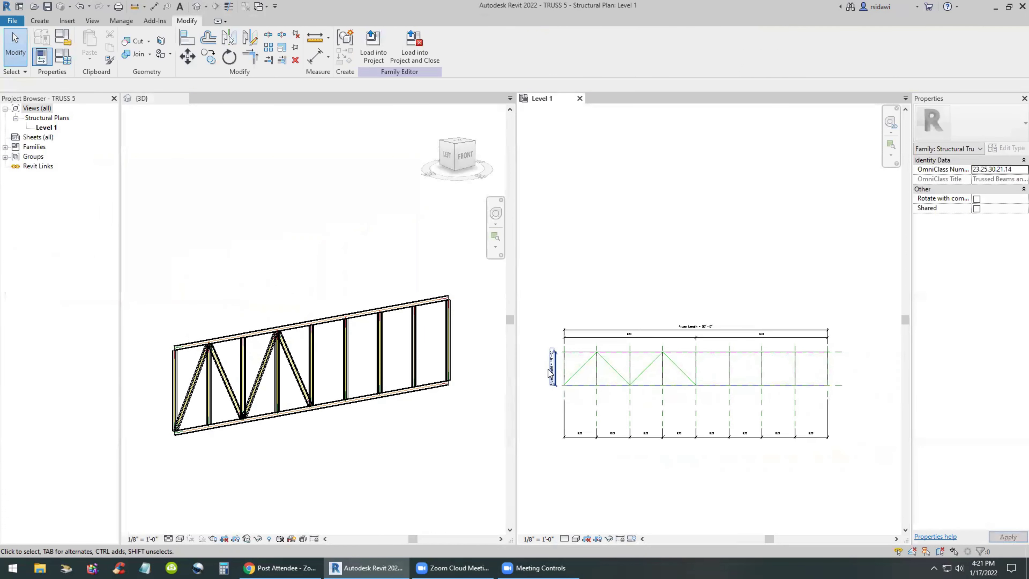
scroll(672, 365, "up", 1)
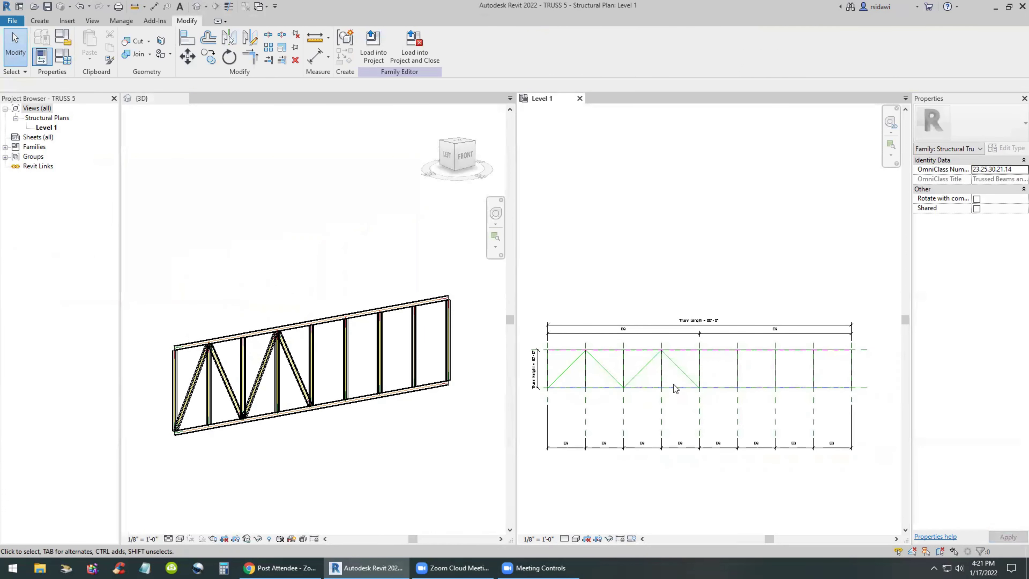
left_click(685, 372)
left_click(601, 366, "ctrl")
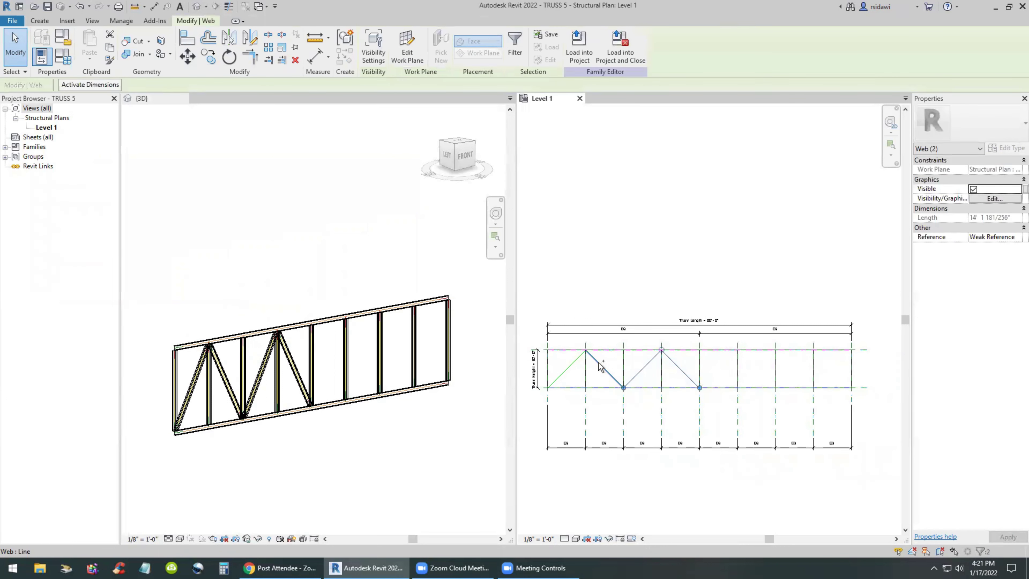
left_click(573, 362, "ctrl")
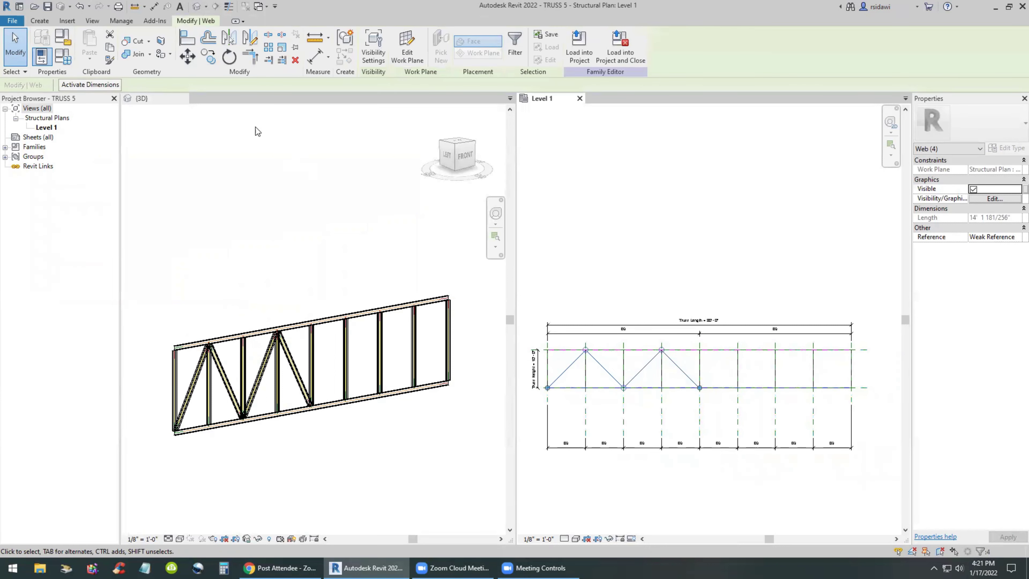
left_click(211, 59)
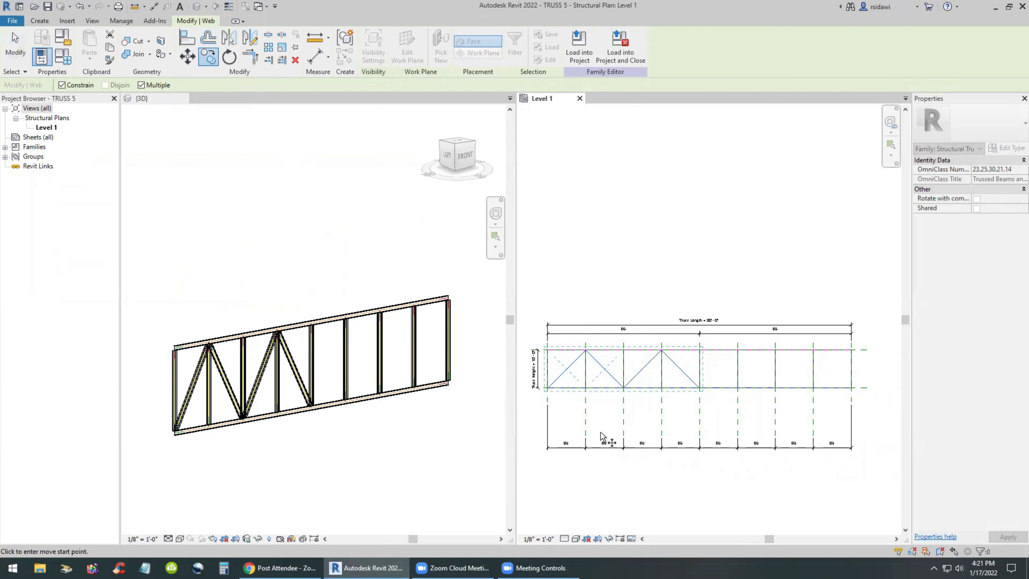
left_click(548, 399)
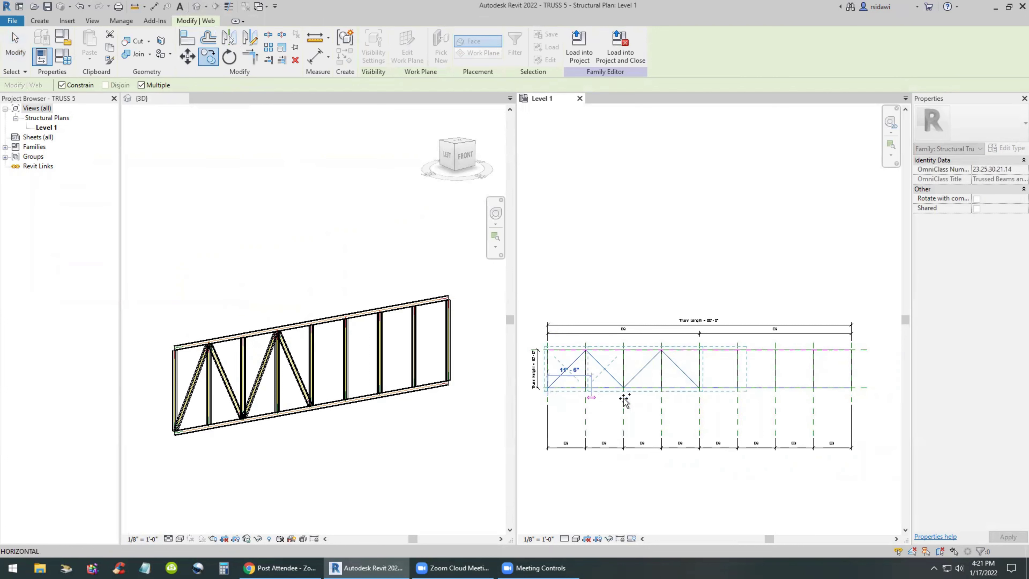
left_click(700, 399)
left_click(811, 494)
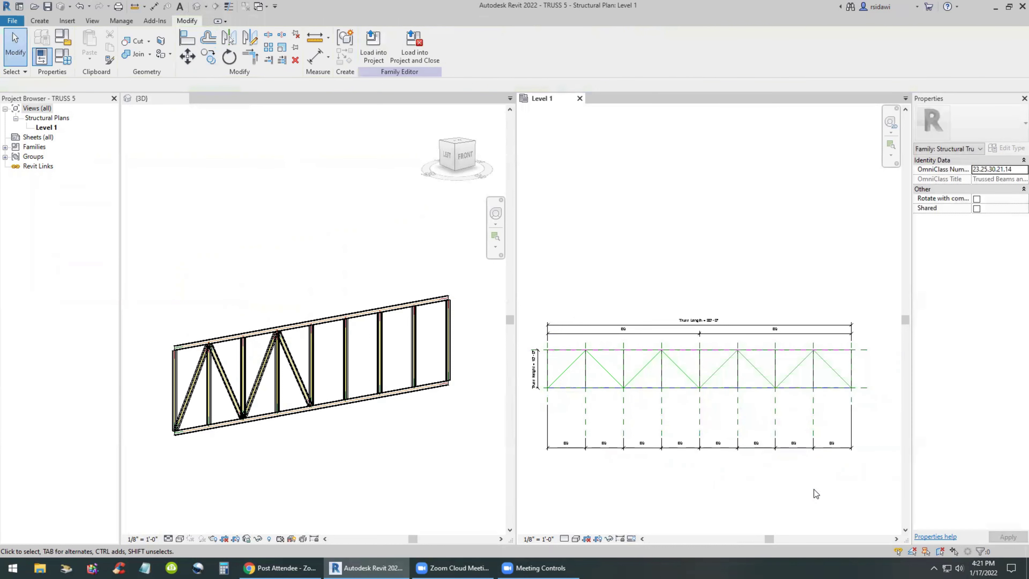
Load the family with the copied webs into the project, overwriting the existing version and its parameter values
scroll(630, 476, "up", 1)
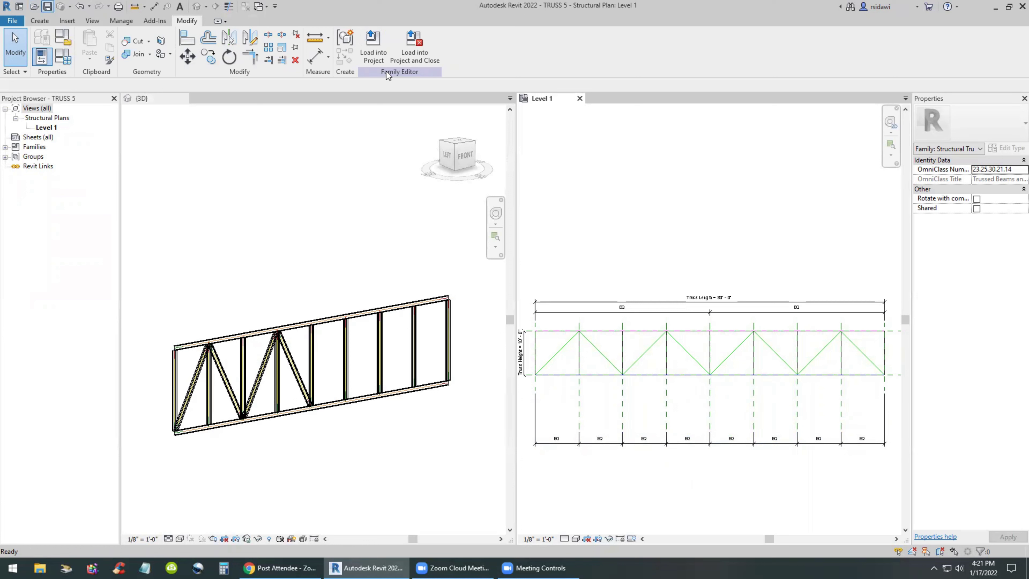
left_click(373, 45)
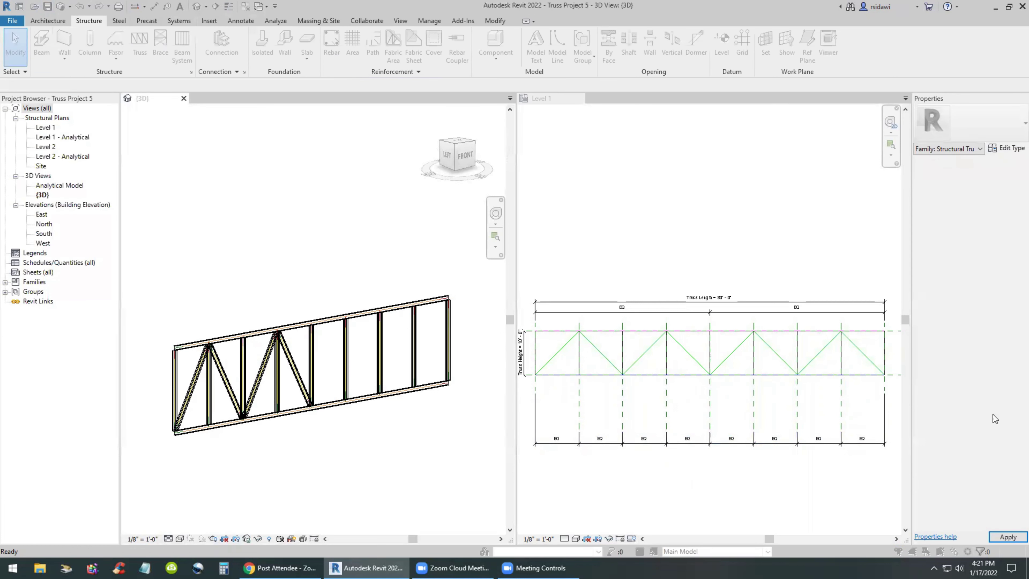
left_click(449, 286)
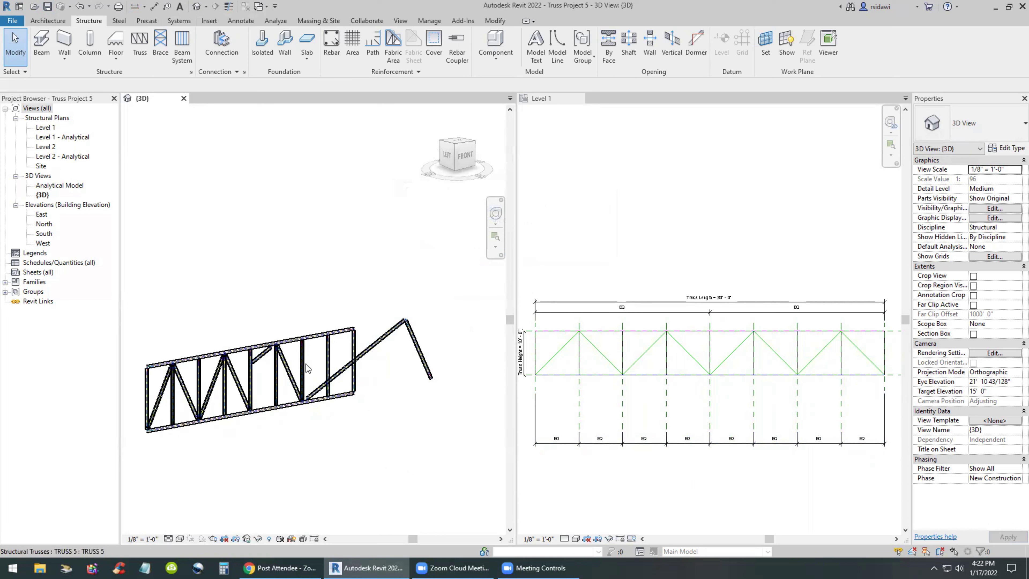
Undo the load of the copied webs in the project and return to the truss family's Level 1 plan
left_click(83, 9)
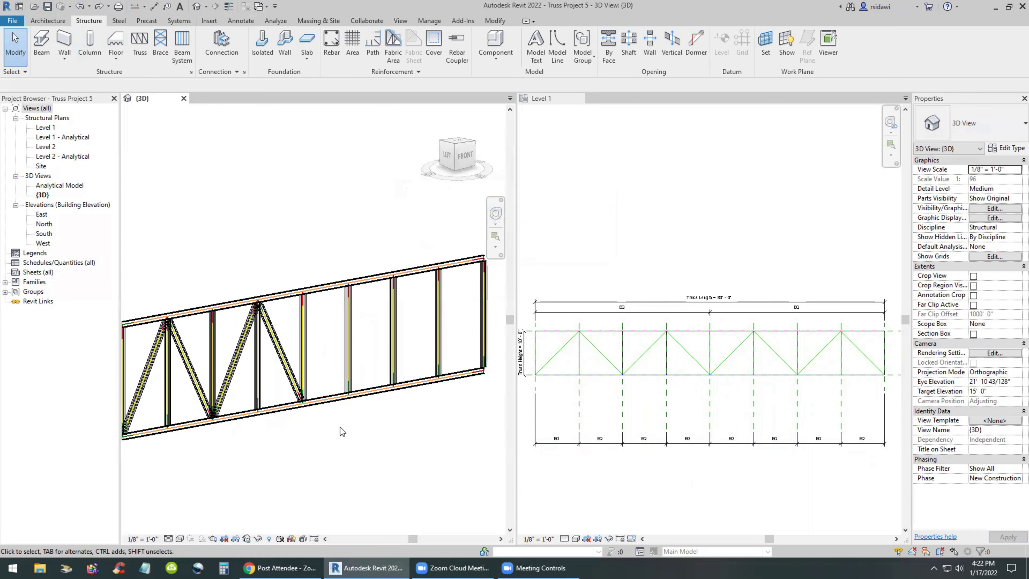
scroll(417, 363, "up", 2)
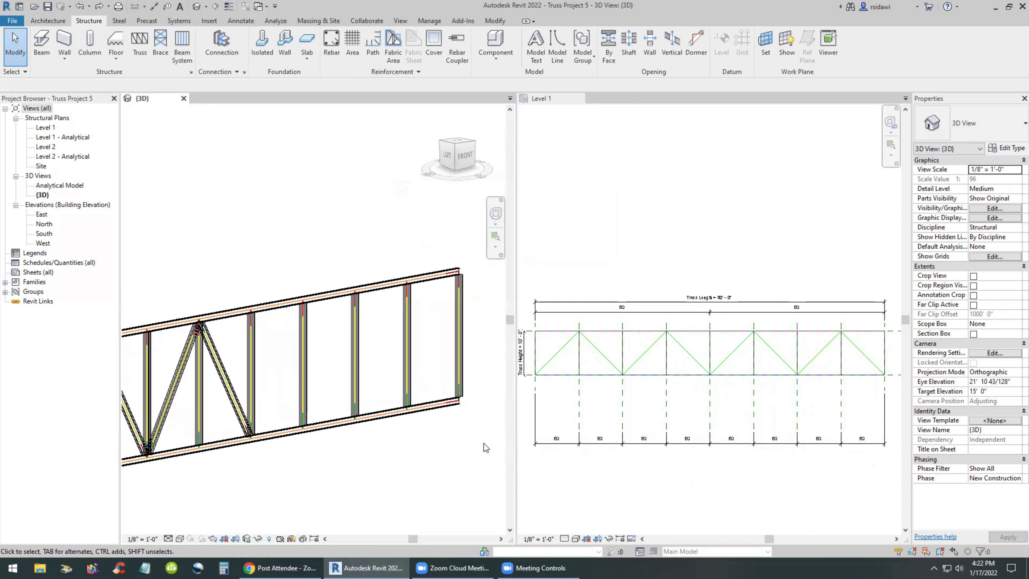
left_click(681, 479)
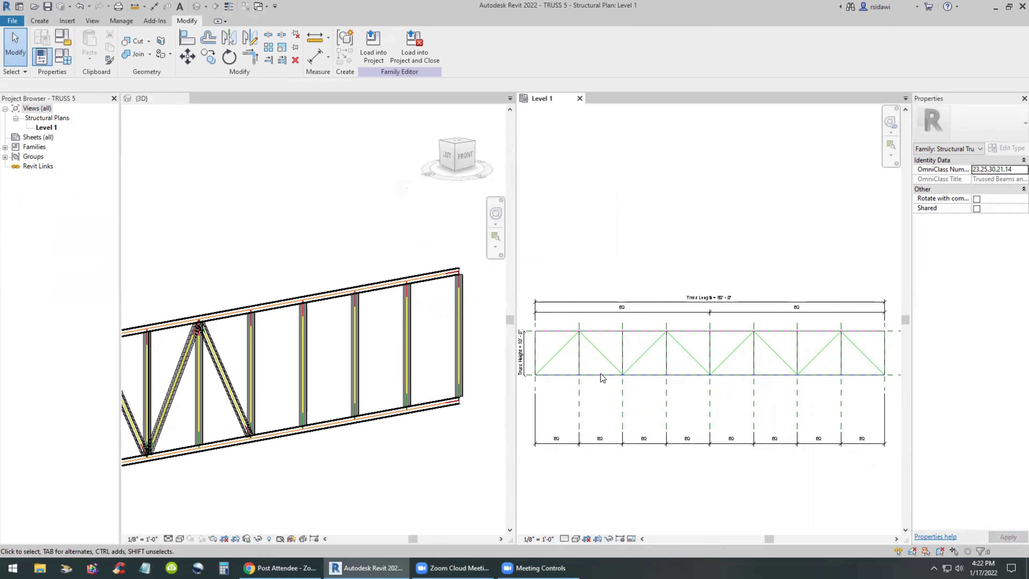
Align the lower end of the panel five diagonal web at midspan to the center vertical reference plane and lock it
scroll(725, 356, "up", 3)
scroll(668, 375, "up", 2)
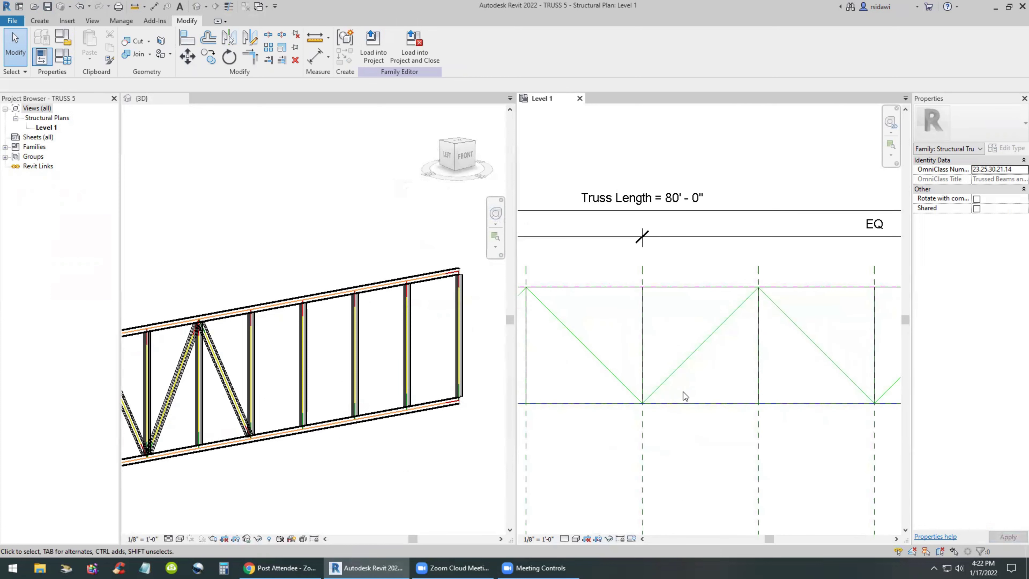
left_click(187, 39)
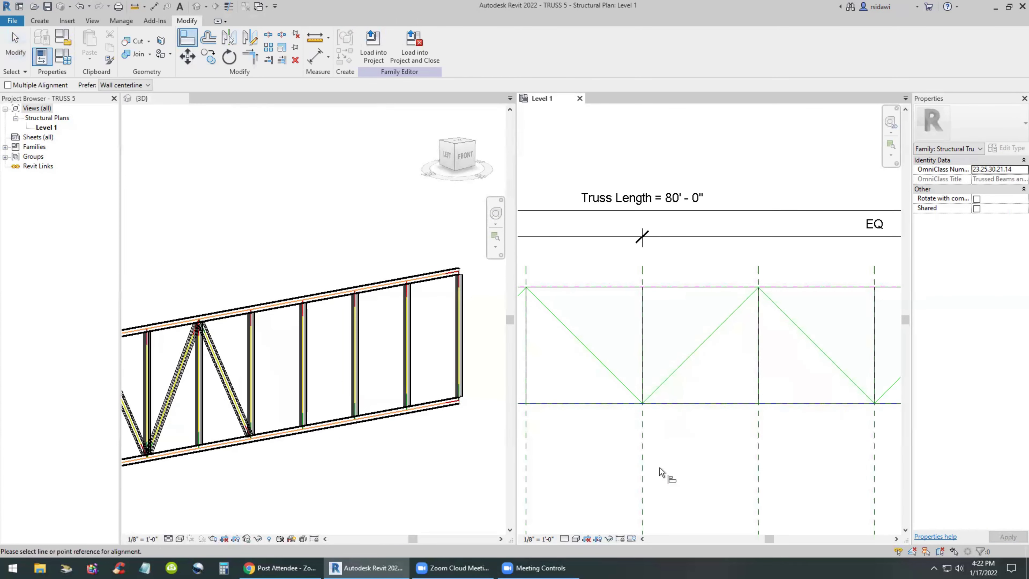
left_click(646, 405)
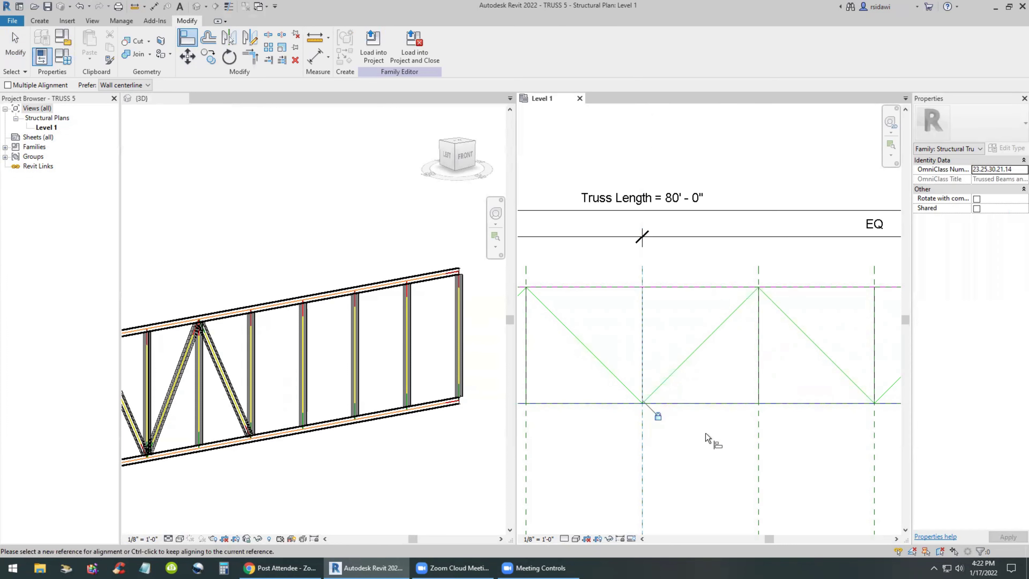
Try to lock the web end at the truss's bottom center to the bottom reference plane
scroll(707, 438, "down", 4)
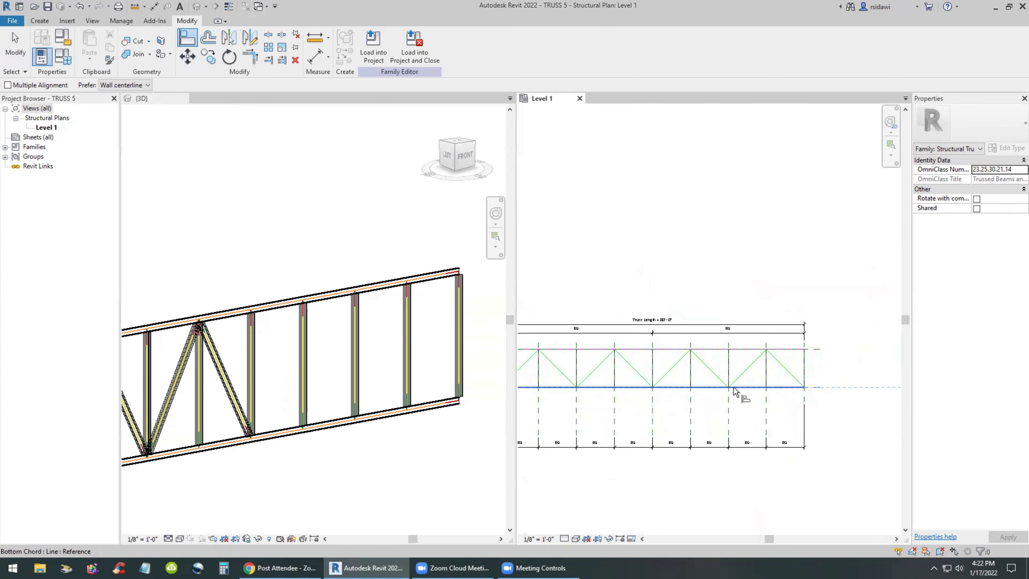
scroll(652, 389, "up", 4)
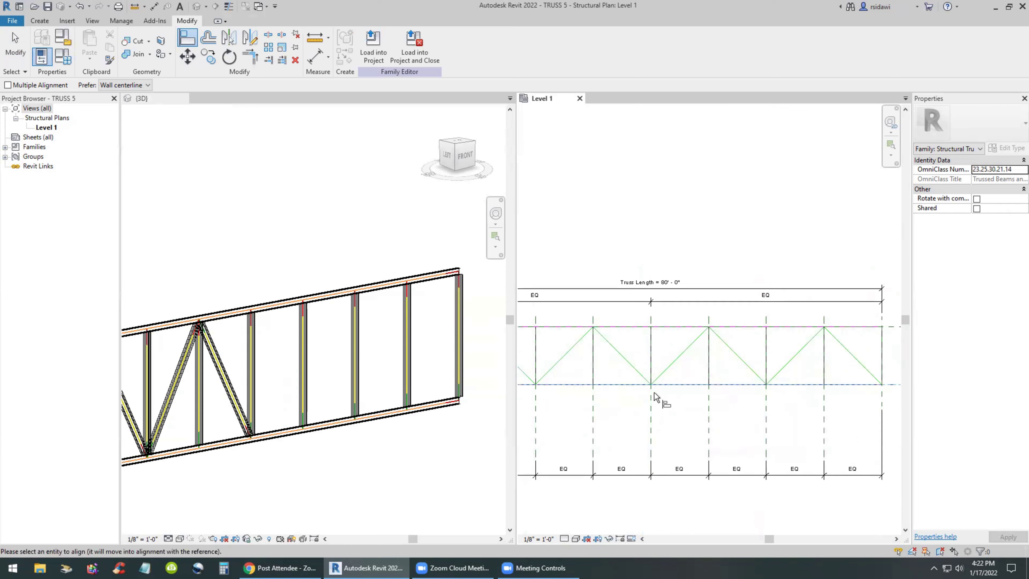
left_click(646, 382)
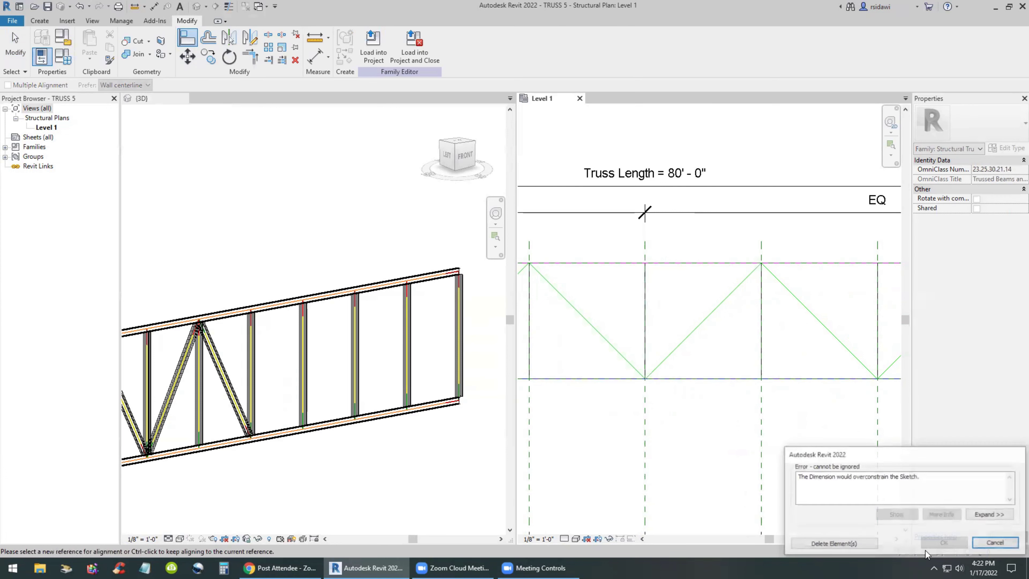
left_click(983, 544)
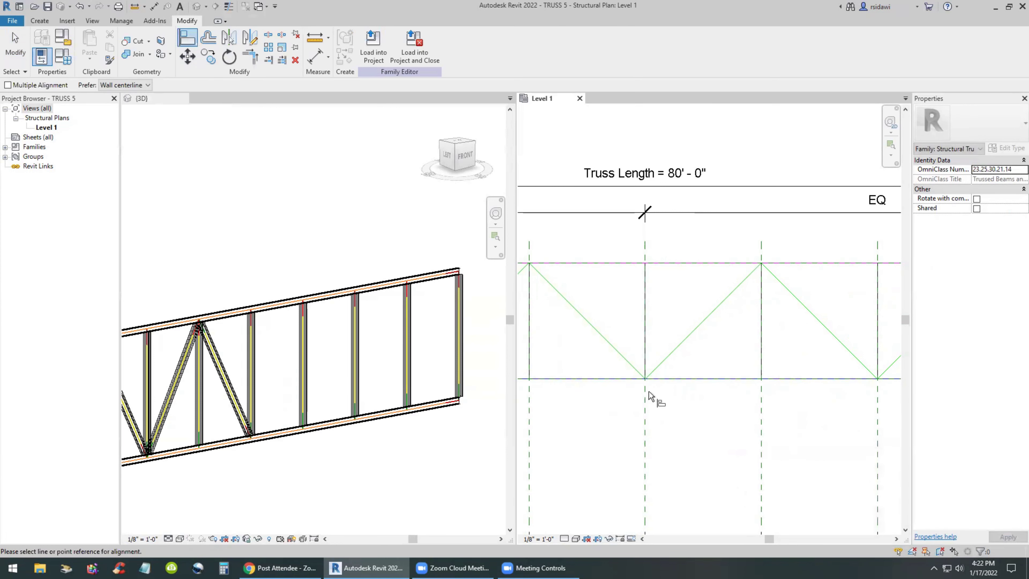
Align the lower end of the panel five diagonal web to the bottom reference plane and lock the alignment
scroll(607, 407, "down", 2)
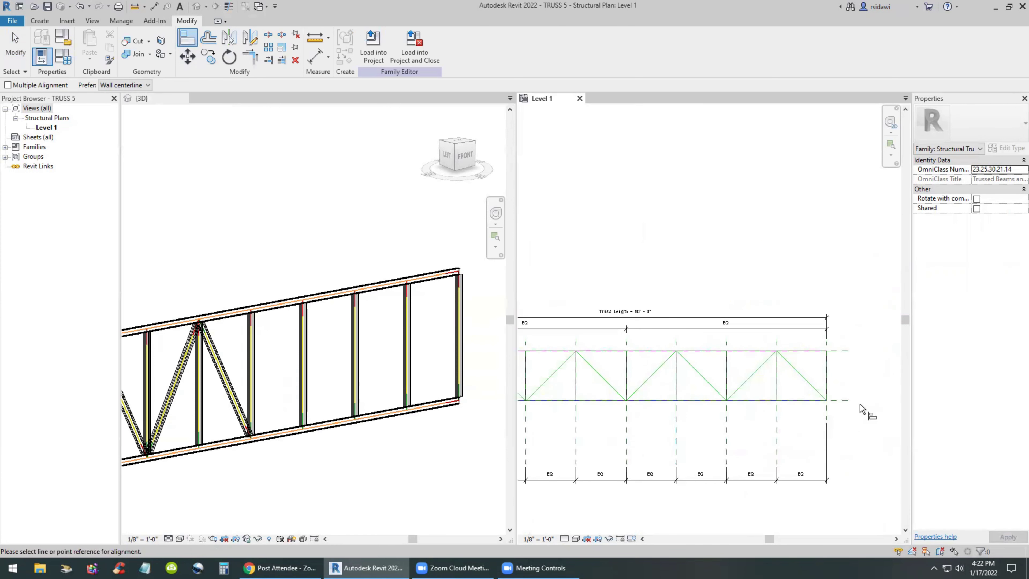
scroll(643, 409, "up", 3)
scroll(645, 406, "up", 1)
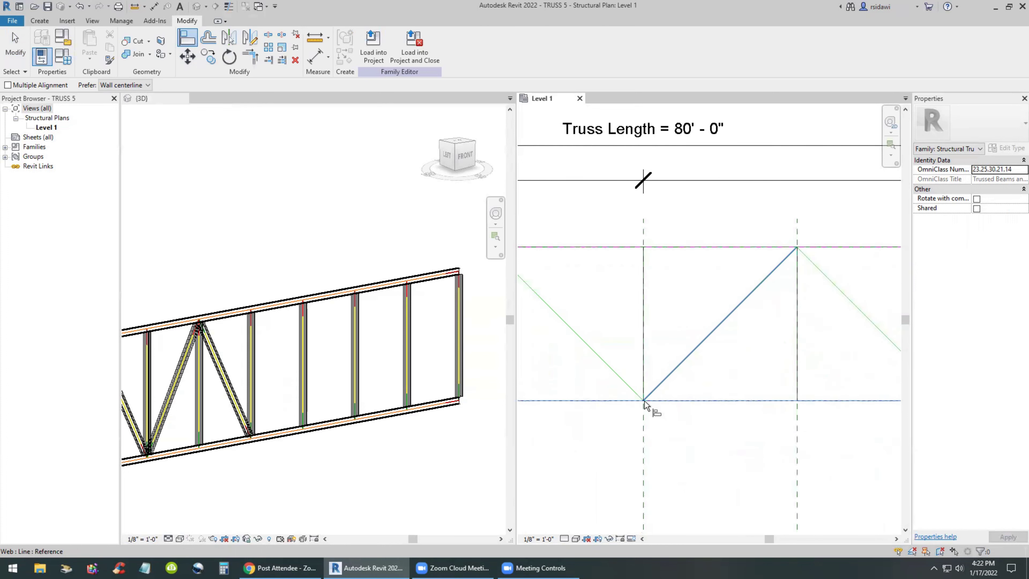
left_click(644, 401)
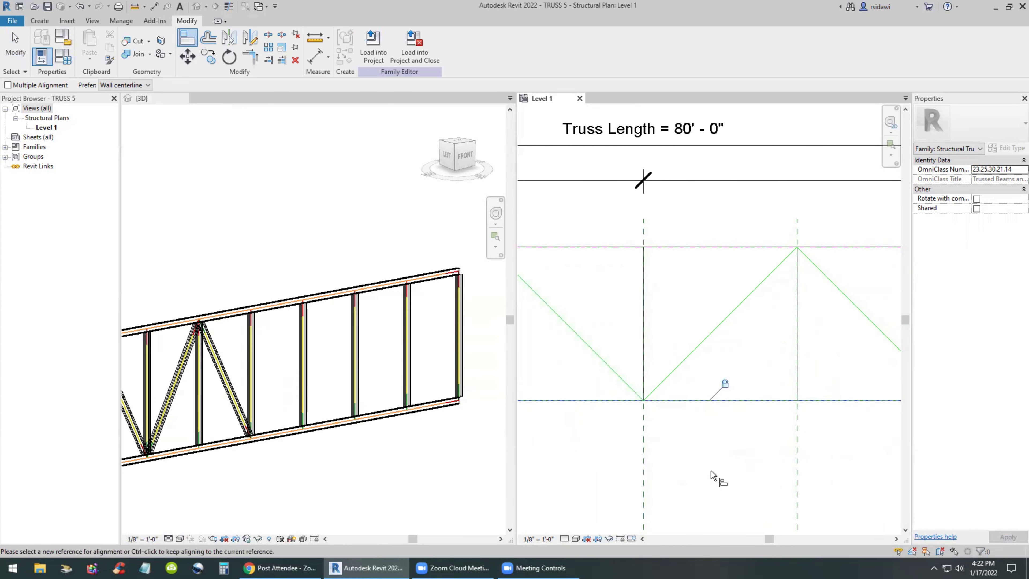
Align and lock the upper ends of the diagonal webs in panels five and six to the top reference plane
scroll(622, 440, "down", 5)
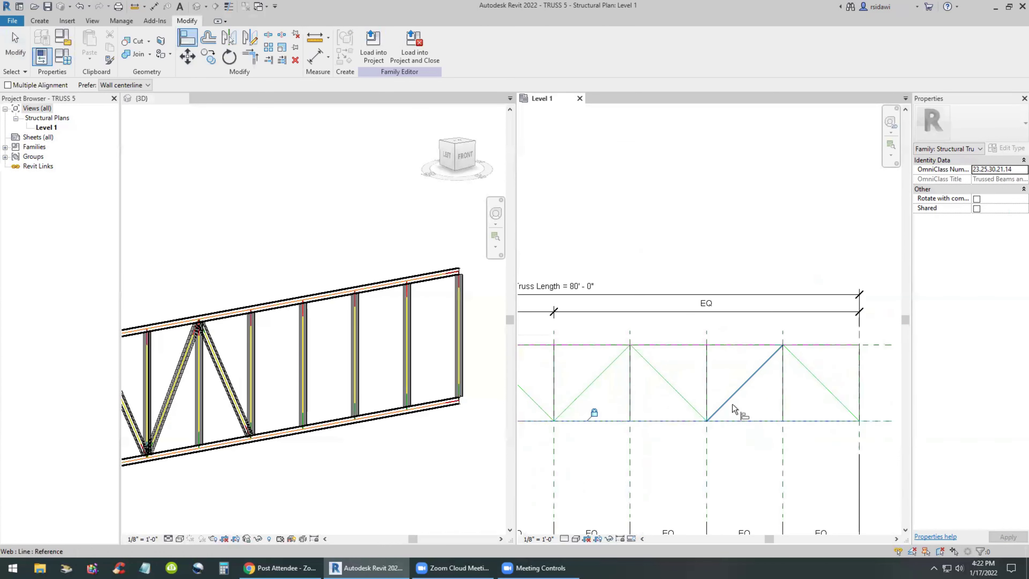
left_click(885, 345)
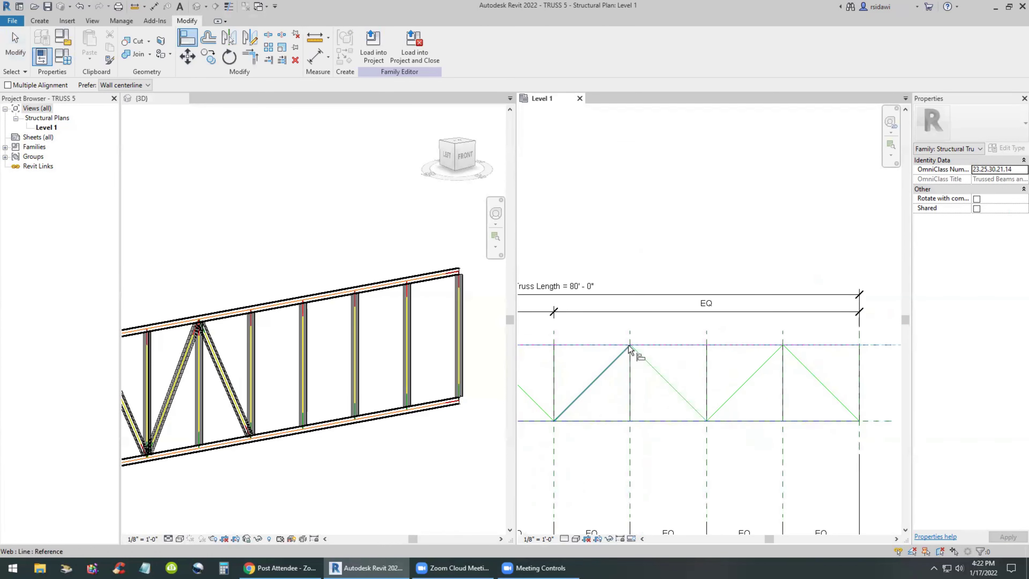
left_click(721, 329)
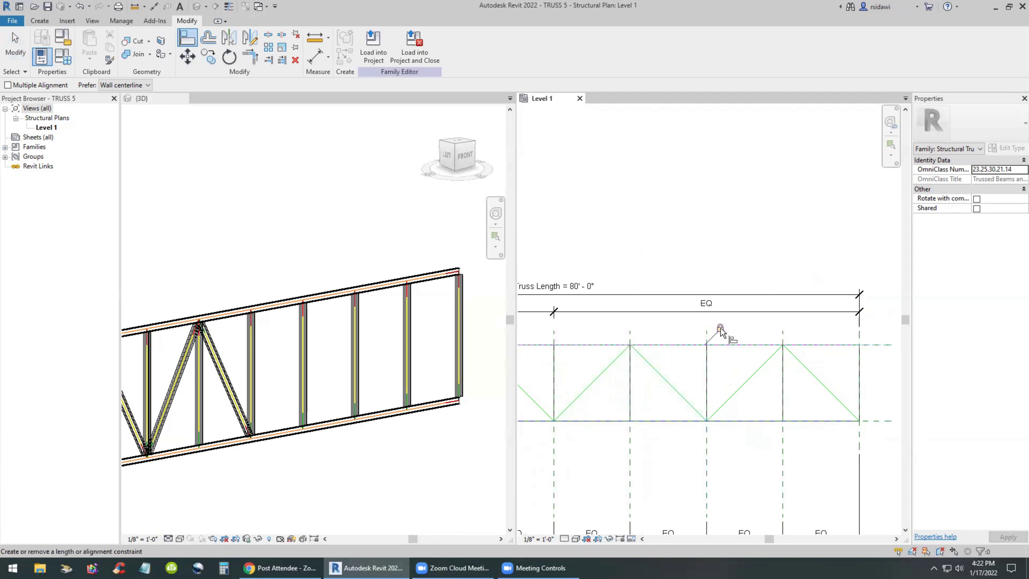
left_click(886, 346)
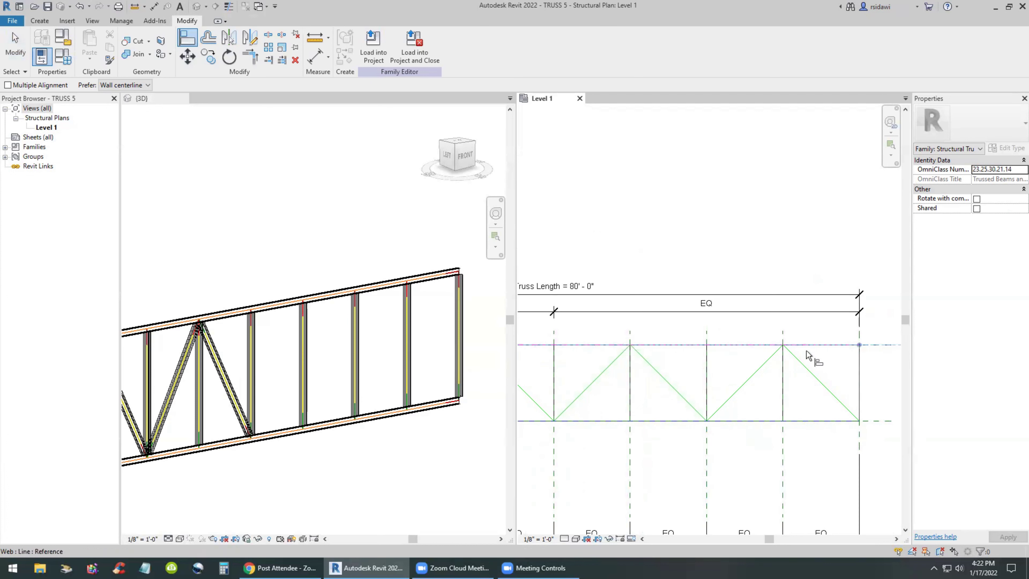
left_click(631, 346)
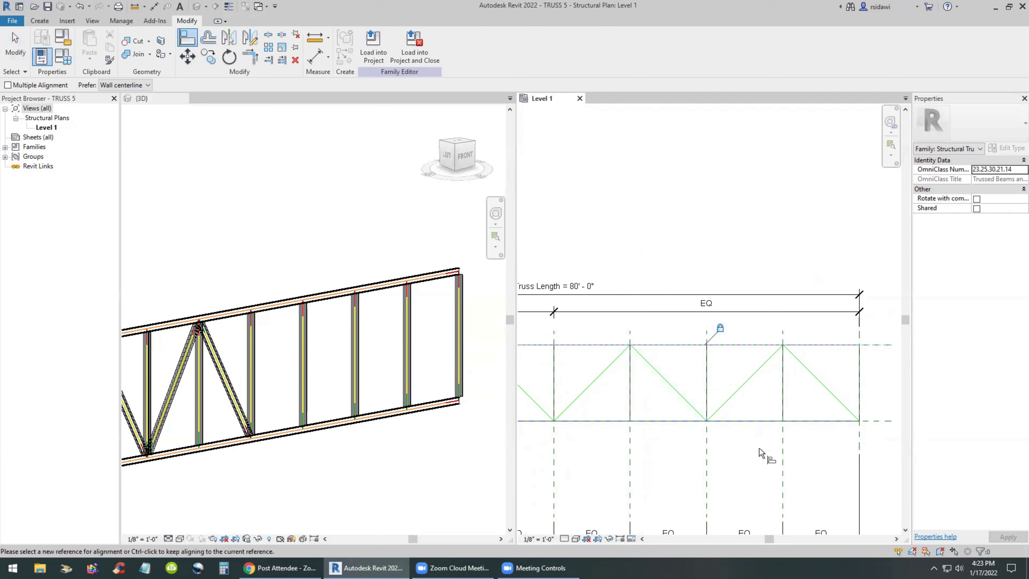
Try to lock the web ends at the lower node between panels six and seven to the bottom reference plane
left_click(884, 425)
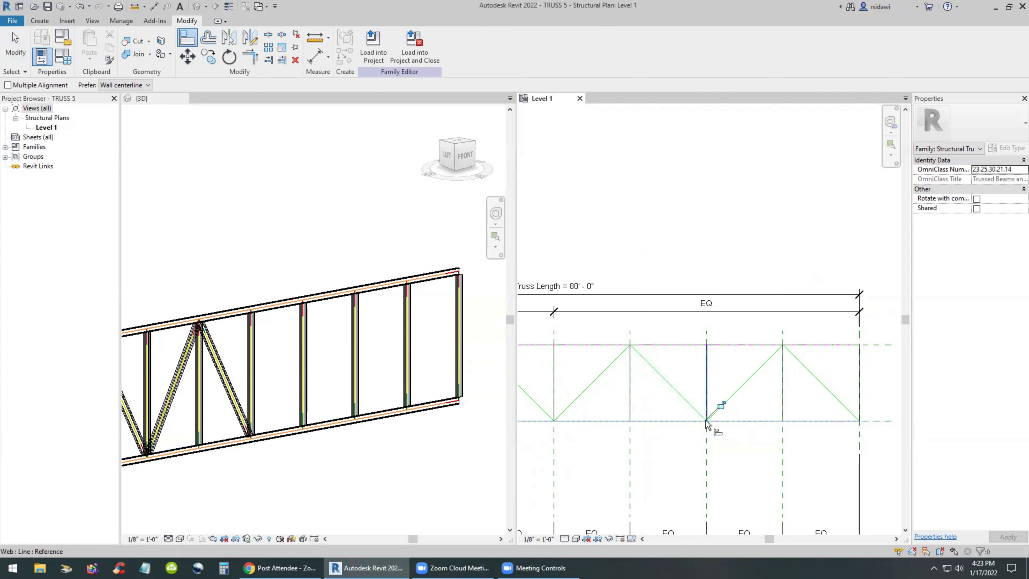
left_click(722, 405)
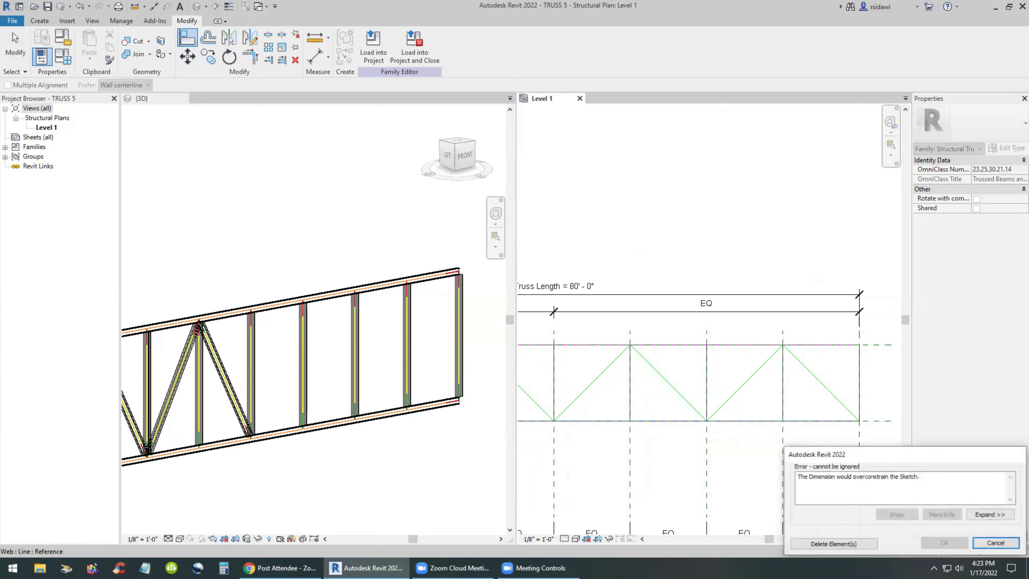
left_click(990, 544)
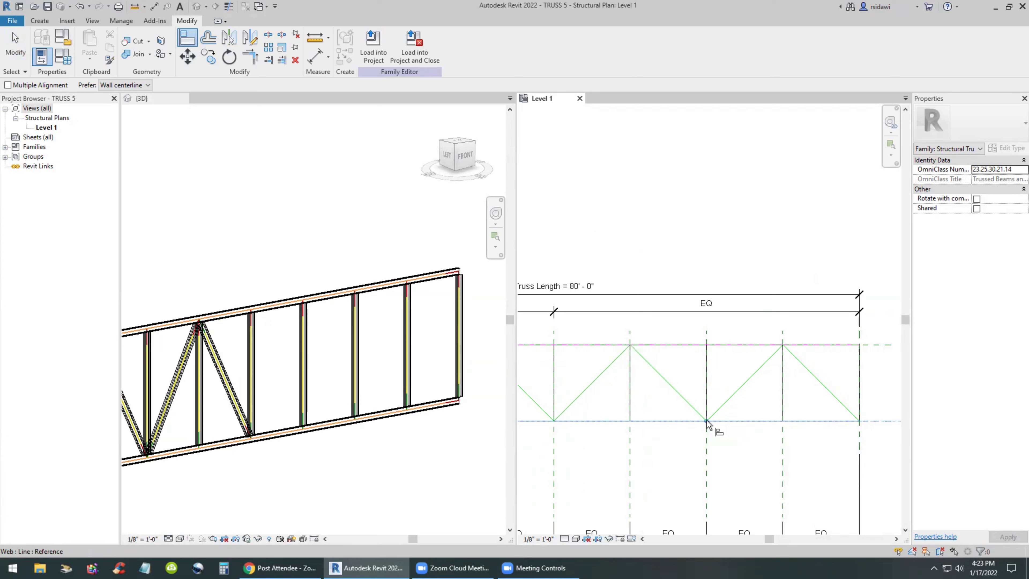
left_click(725, 415)
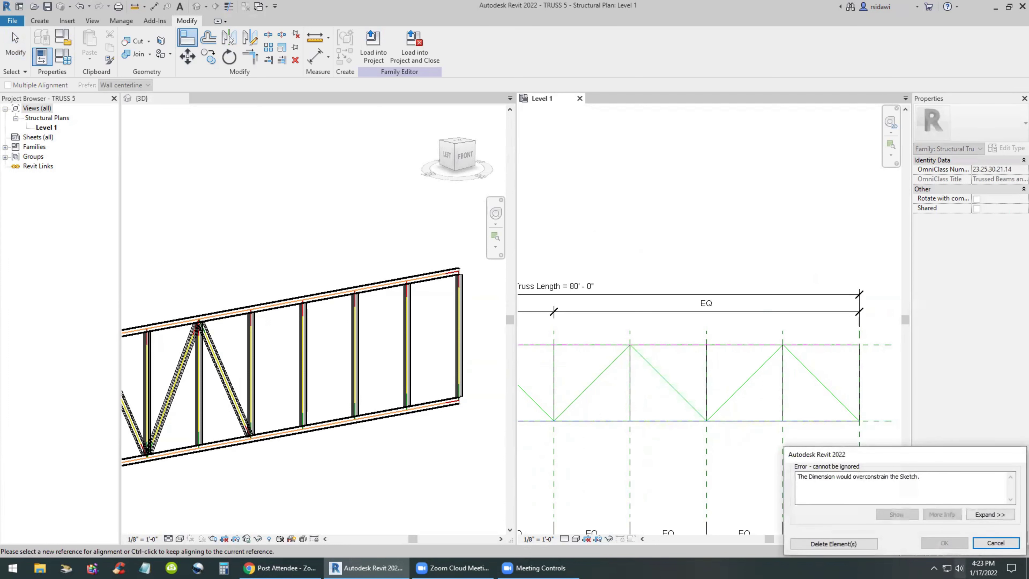
left_click(988, 543)
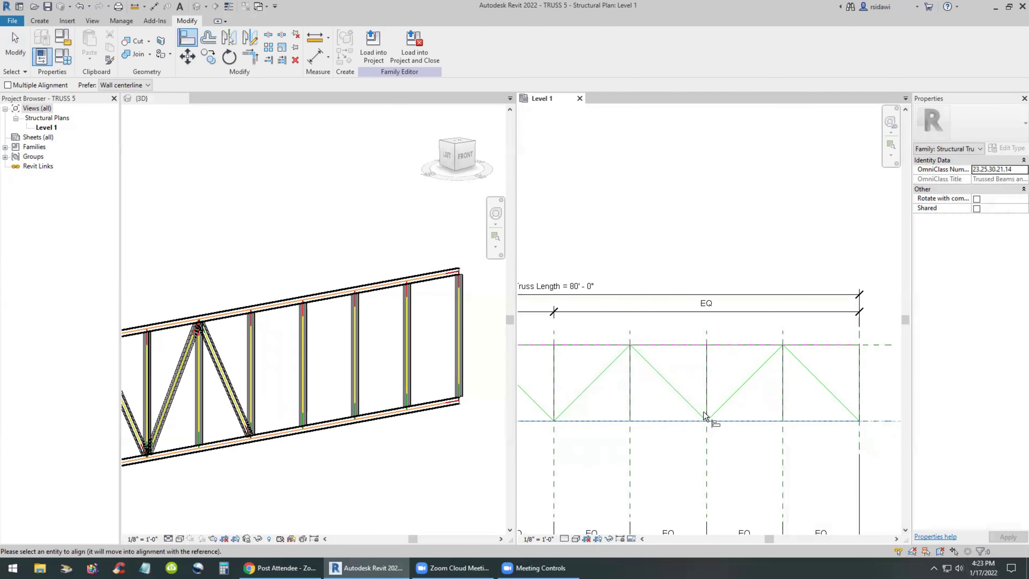
left_click(710, 422)
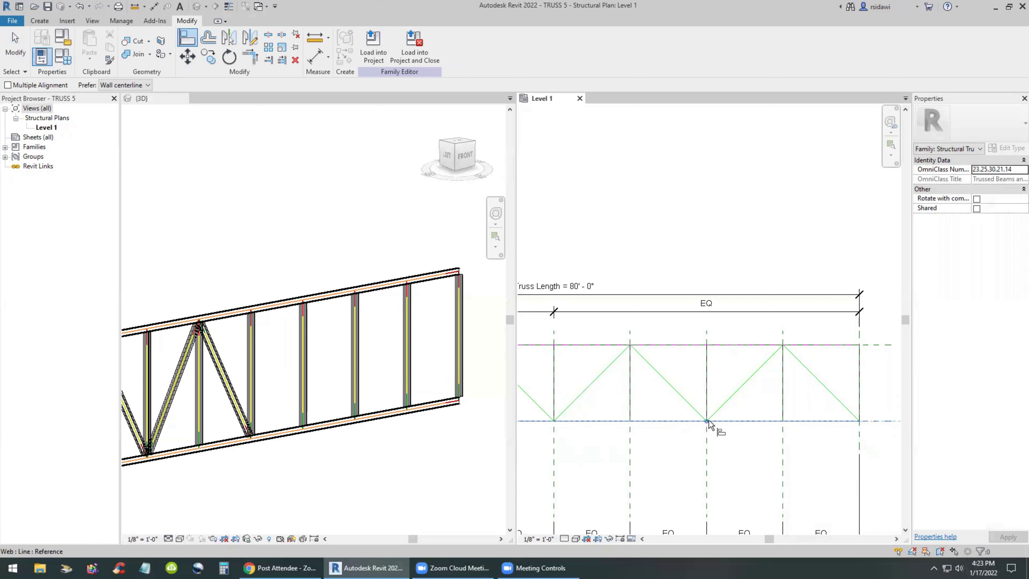
left_click(717, 422)
left_click(721, 405)
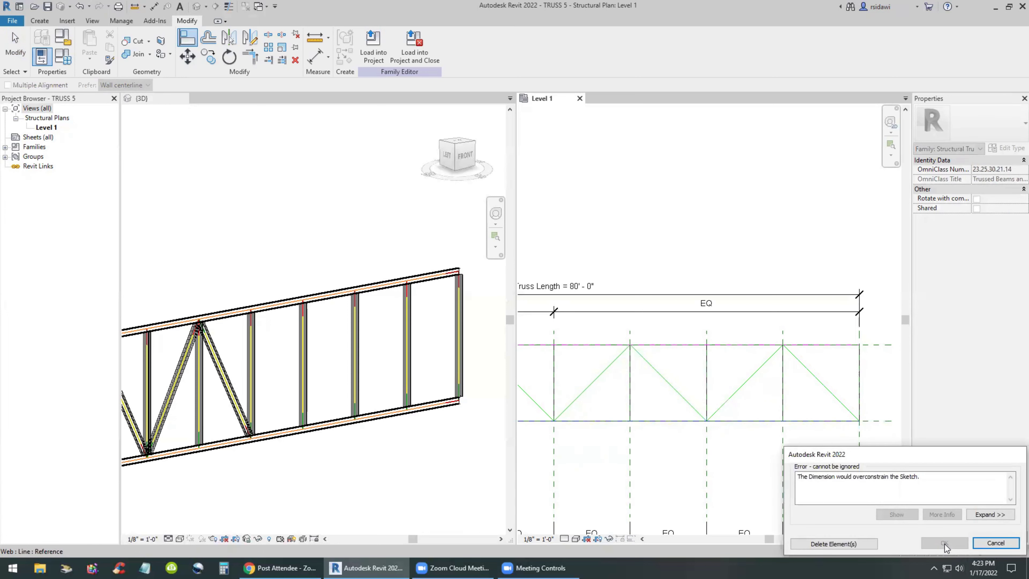
left_click(993, 545)
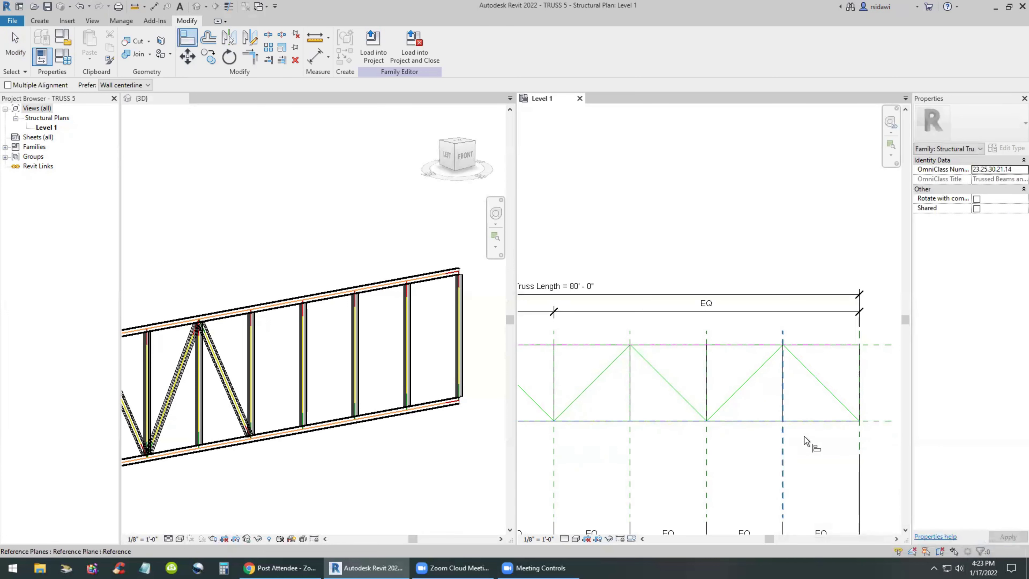
left_click(709, 422)
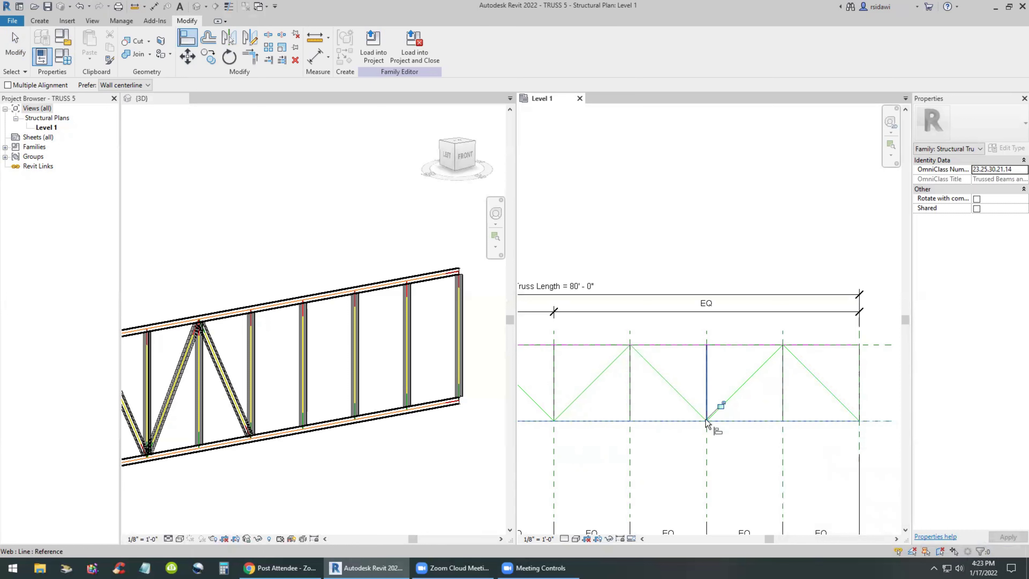
left_click(722, 406)
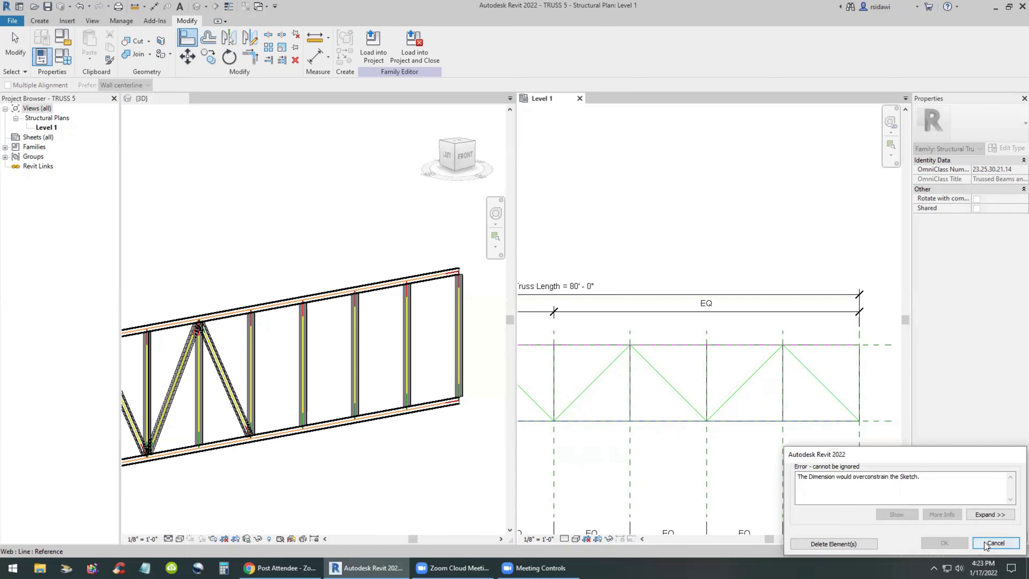
left_click(993, 544)
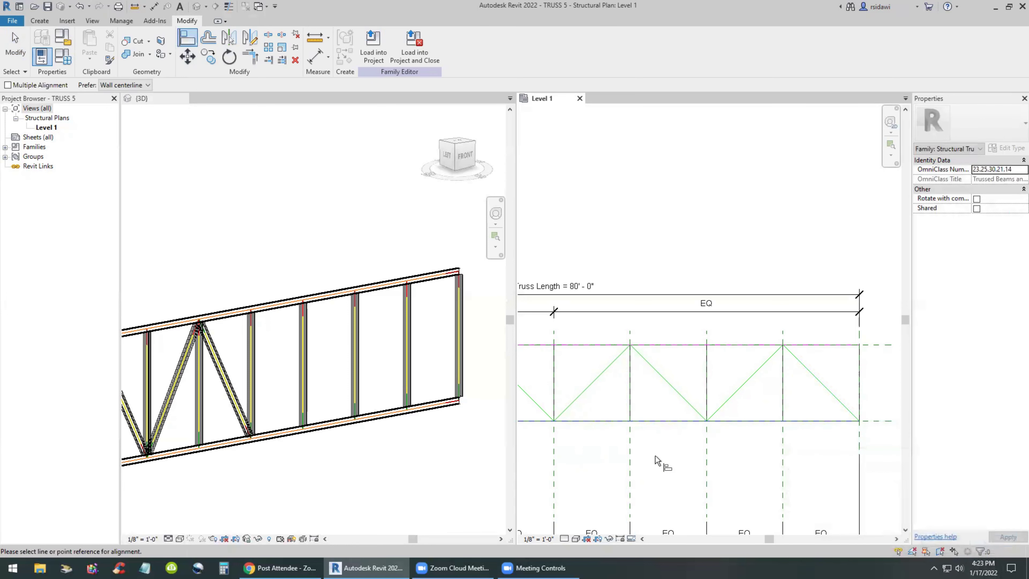
Lock the diagonal web ends at the lower node between panels six and seven to its vertical and bottom reference planes
left_click(707, 457)
left_click(707, 422)
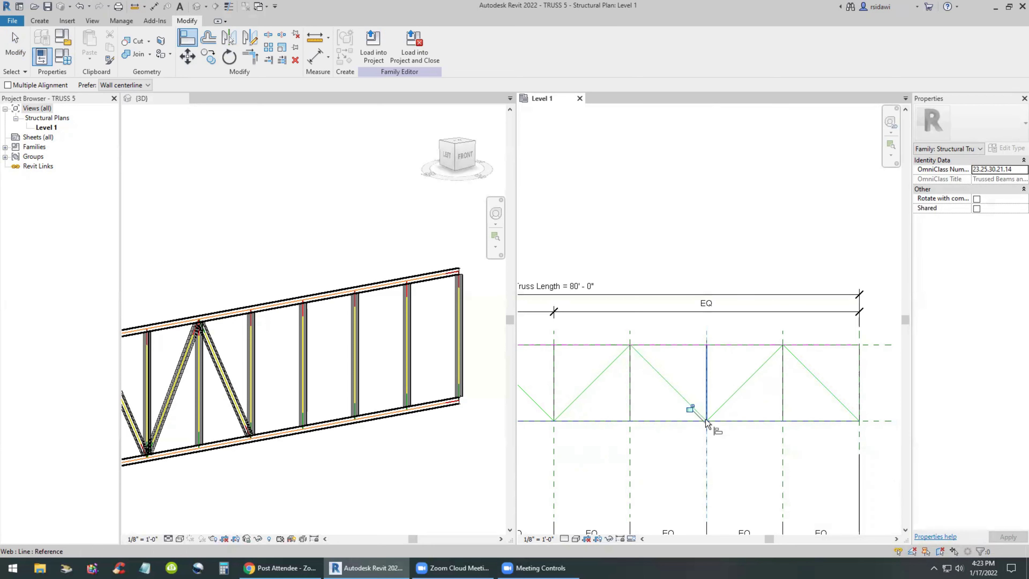
left_click(712, 436)
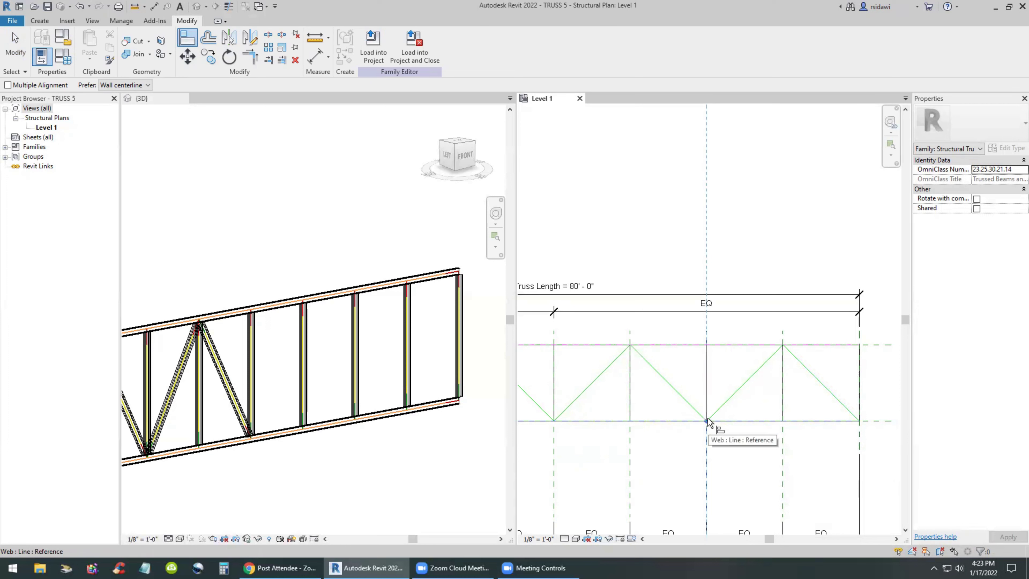
left_click(708, 422)
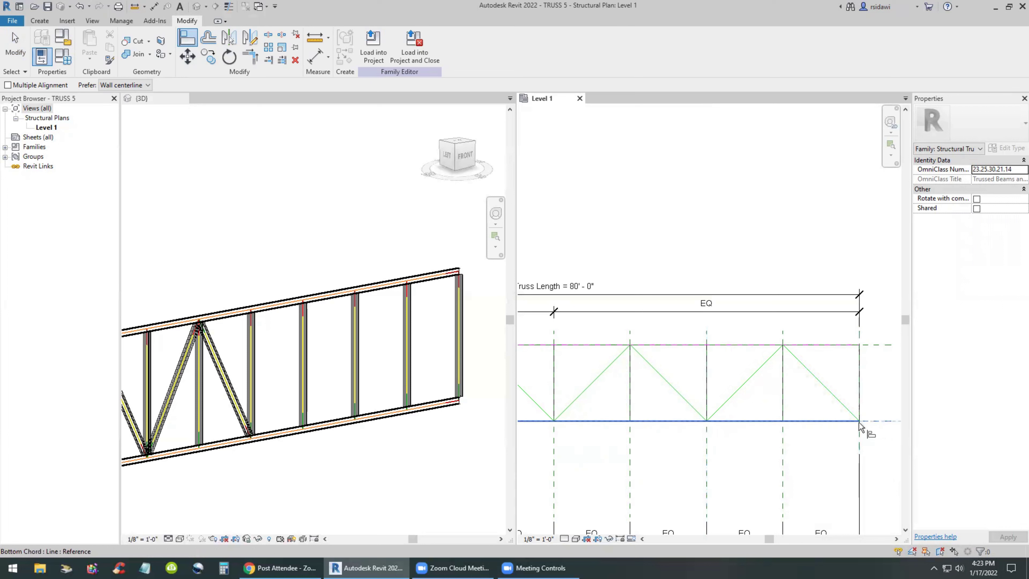
left_click(721, 405)
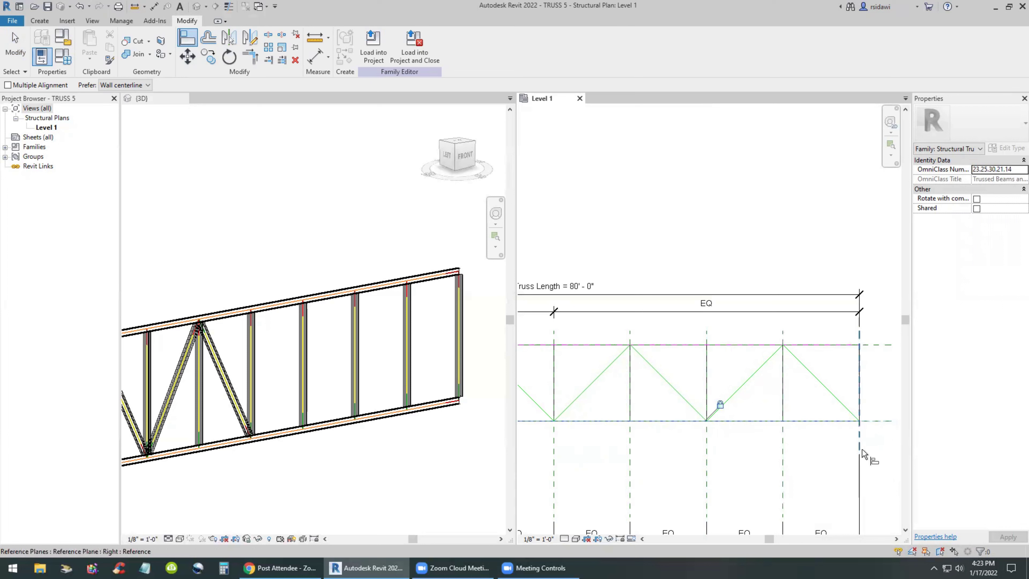
Align the lower end of the panel eight diagonal web to the Right reference plane and lock it
left_click(860, 437)
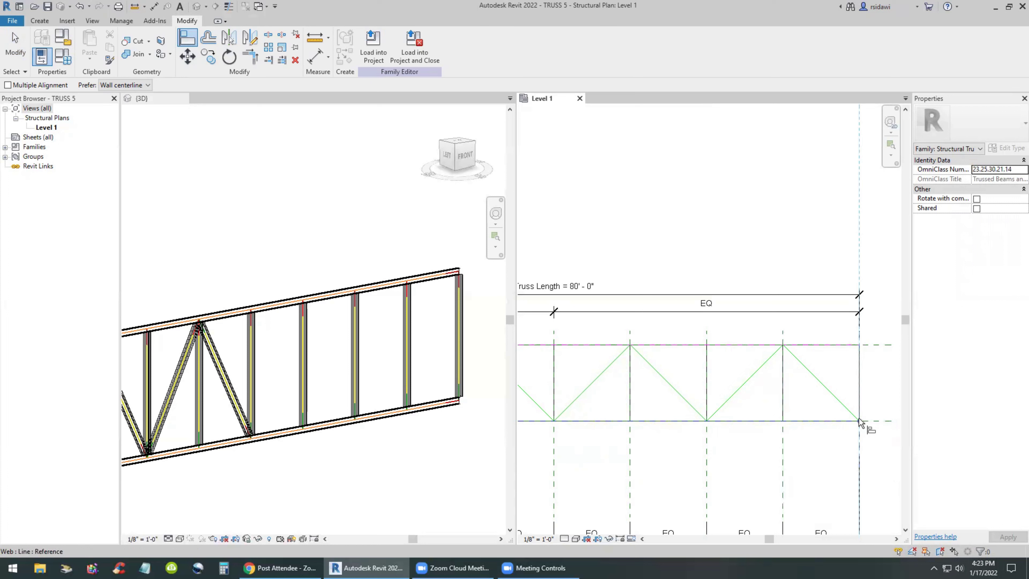
left_click(859, 422)
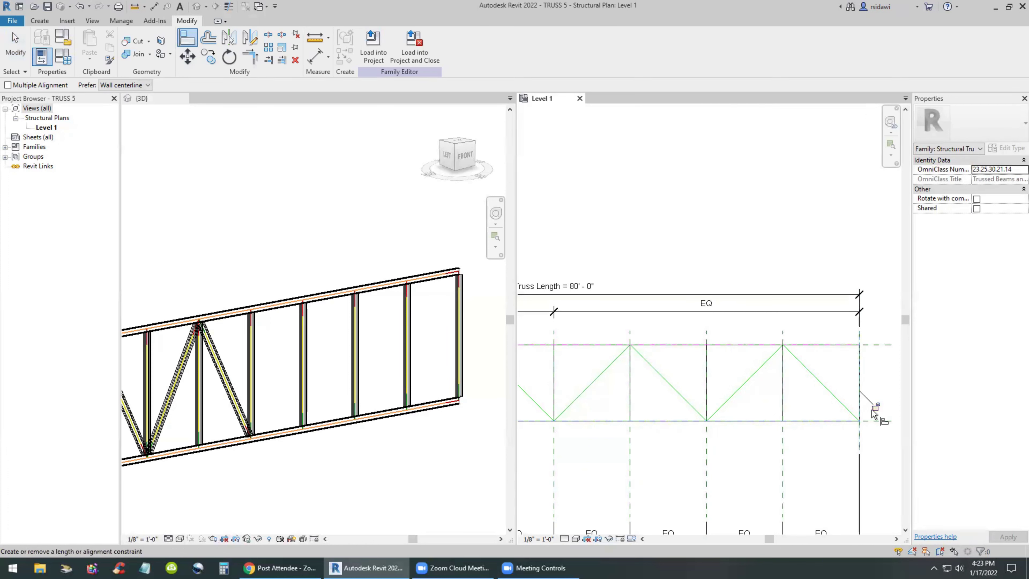
left_click(860, 429)
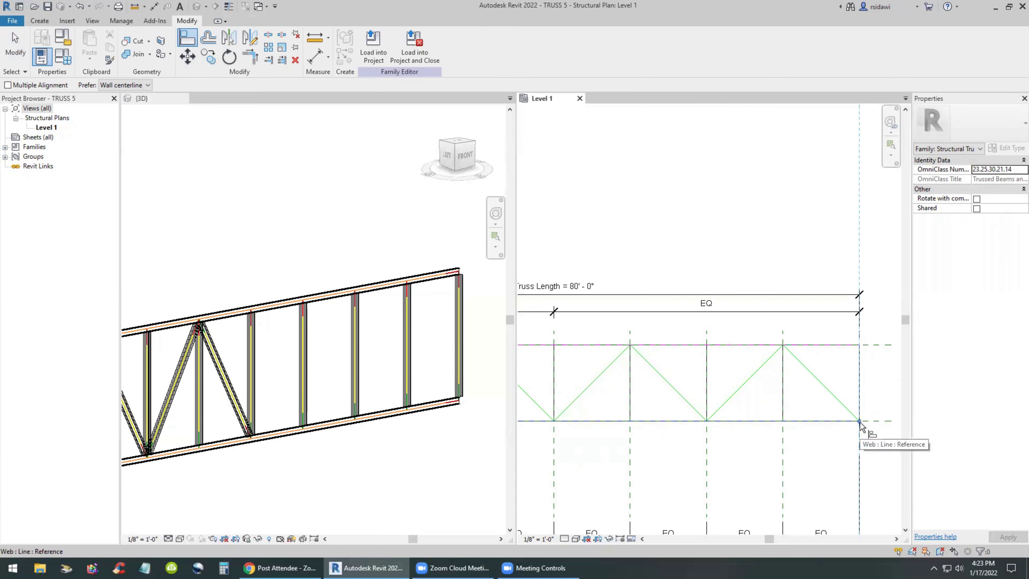
left_click(861, 424)
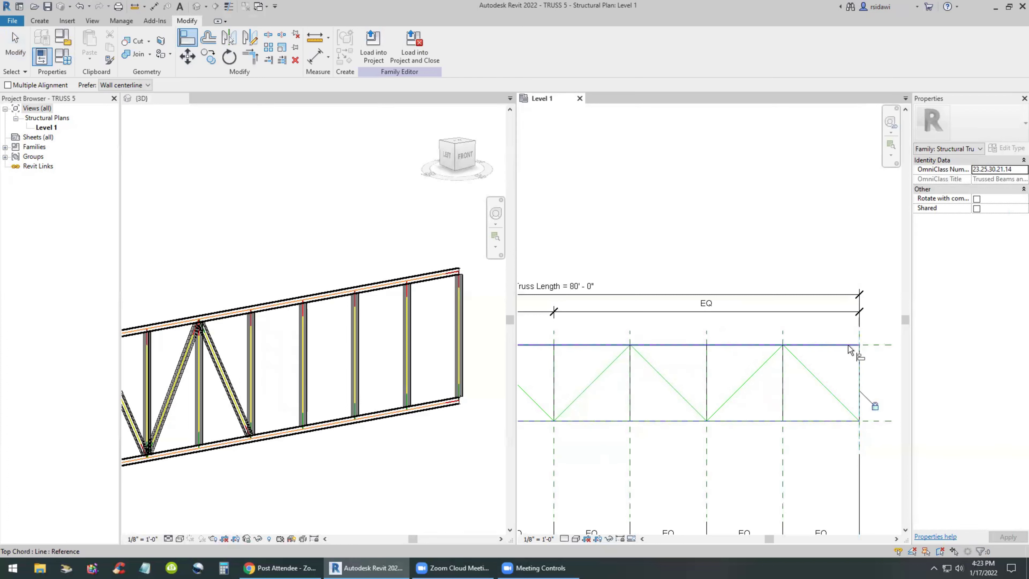
Try to align and lock the diagonal web ends at the upper node between panels seven and eight to the top reference plane
left_click(877, 344)
scroll(877, 344, "up", 2)
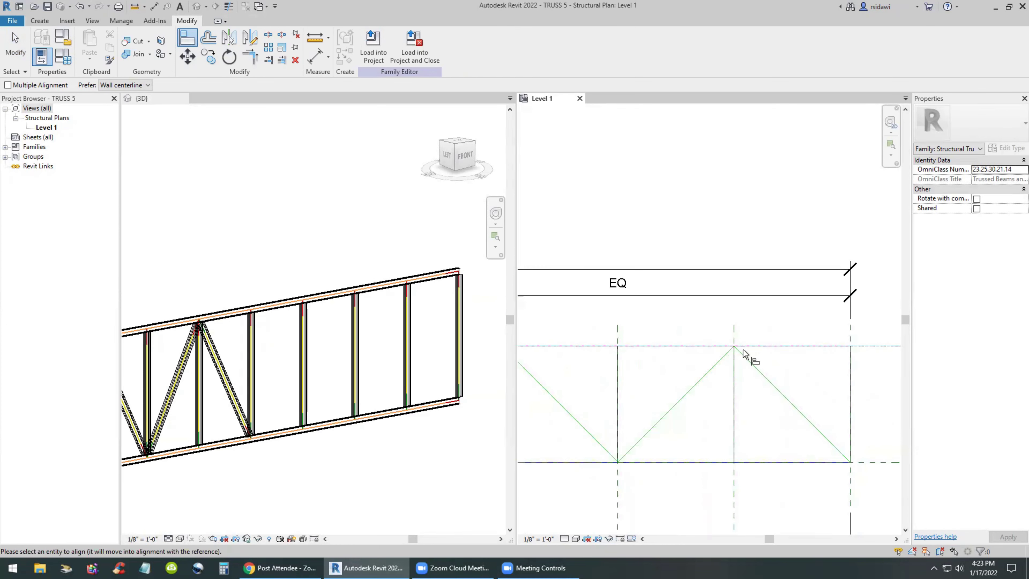
left_click(735, 347)
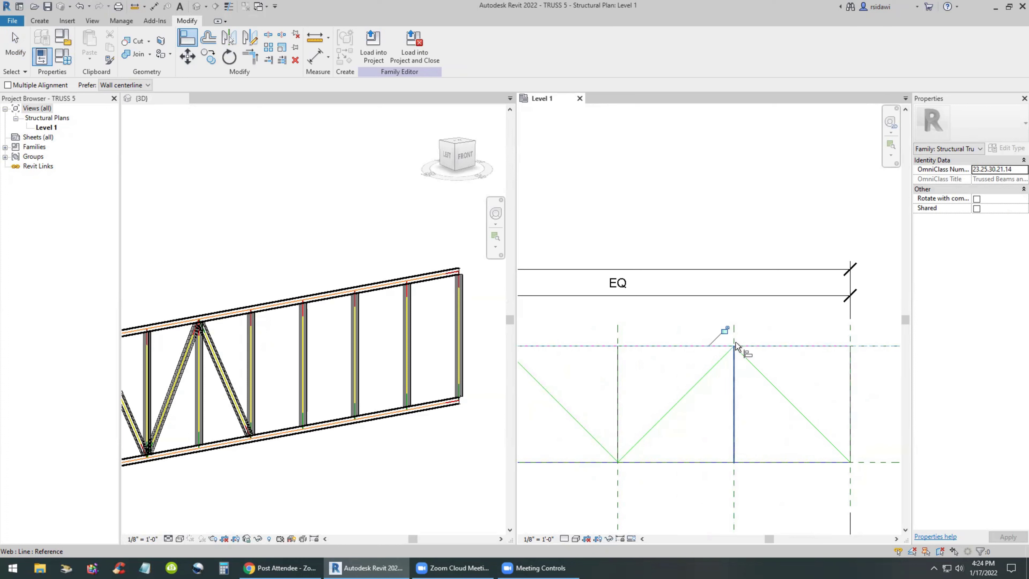
left_click(727, 337)
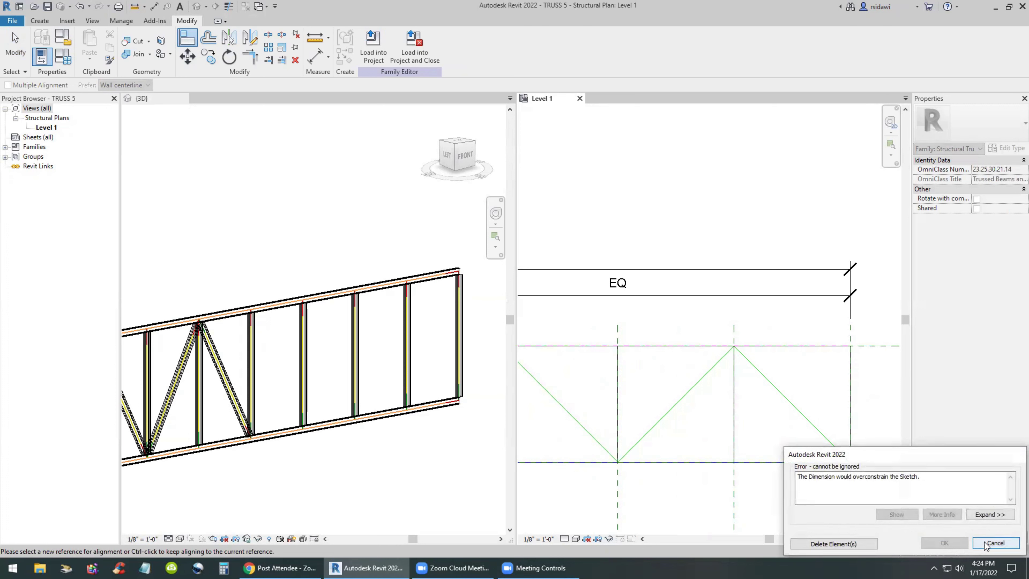
left_click(996, 543)
left_click(881, 347)
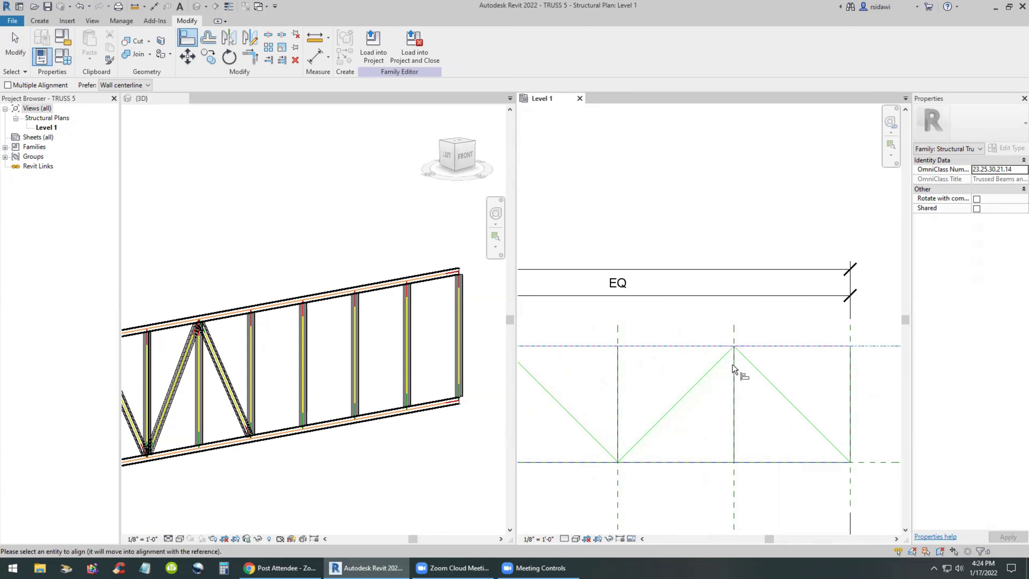
left_click(732, 346)
left_click(725, 331)
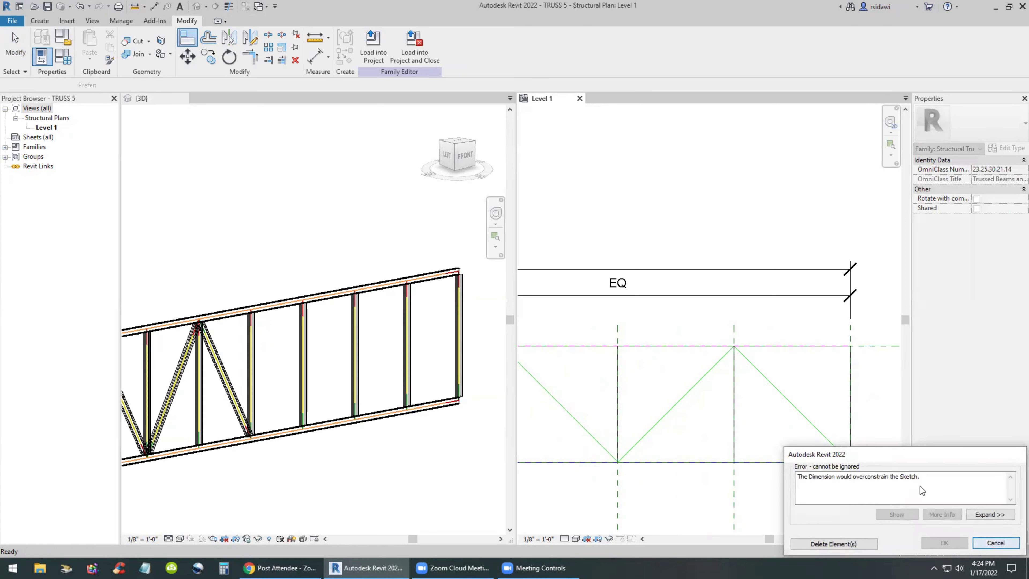
left_click(995, 543)
left_click(867, 347)
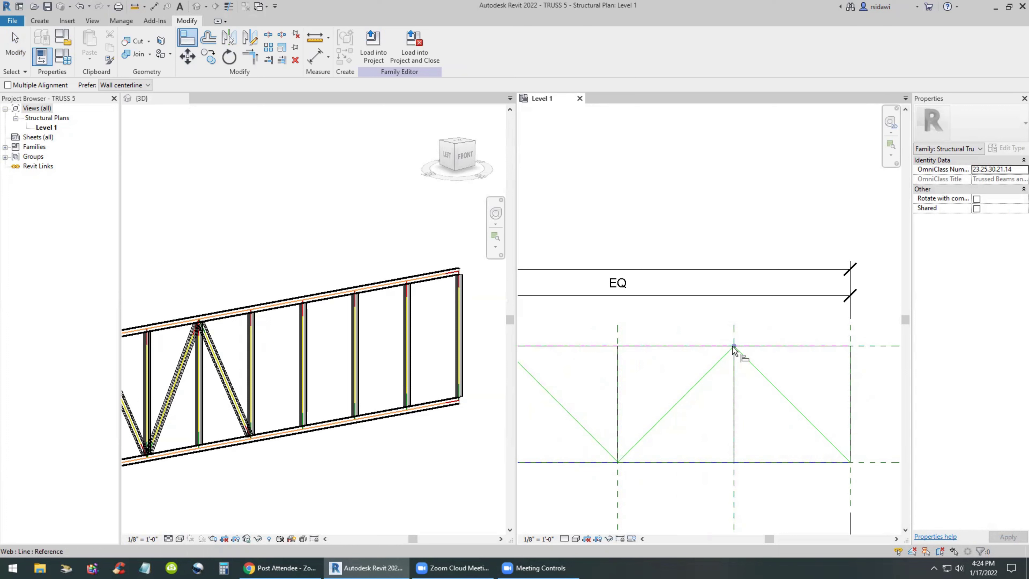
key("Escape")
key("Escape")
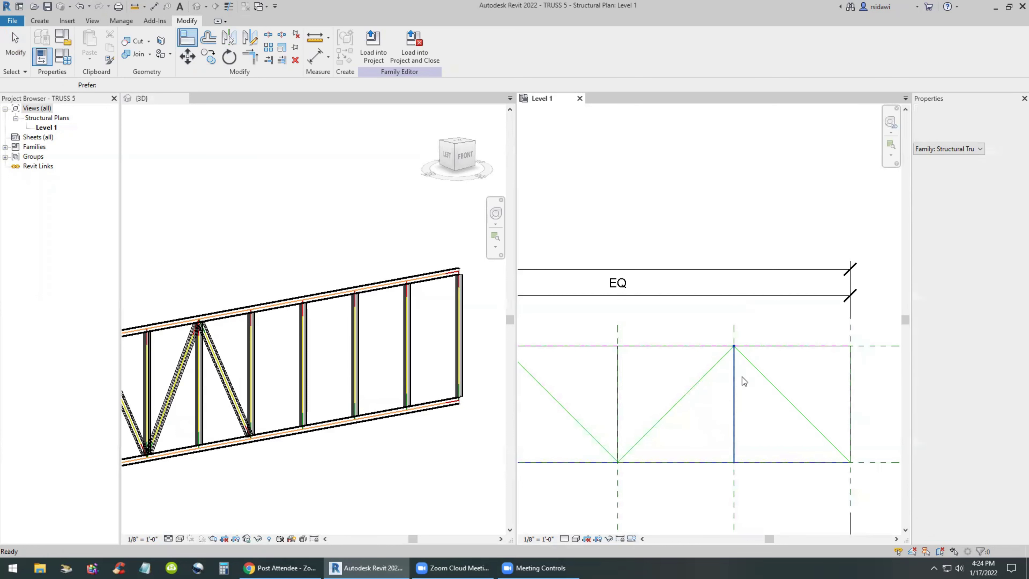
Retry aligning the panel seven diagonal web's upper end to the top reference plane with a restarted Align command, and cancel the constraint
left_click(187, 39)
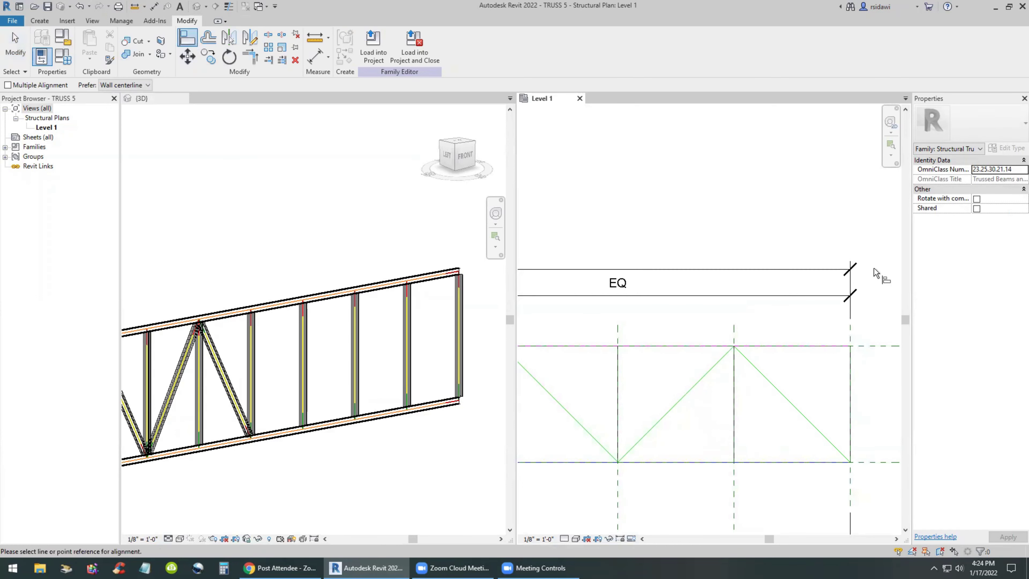
left_click(869, 347)
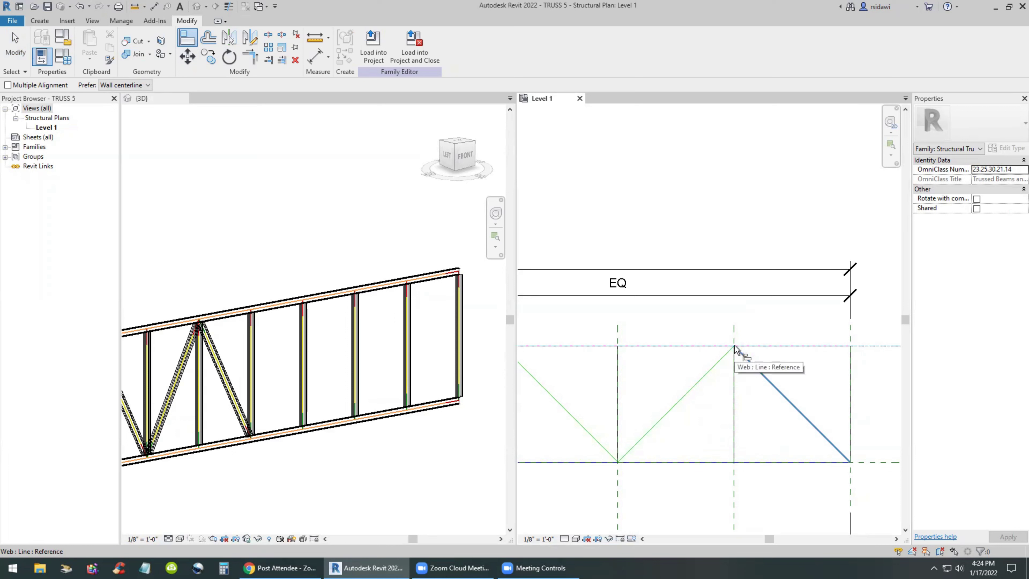
key("Tab")
key("Tab")
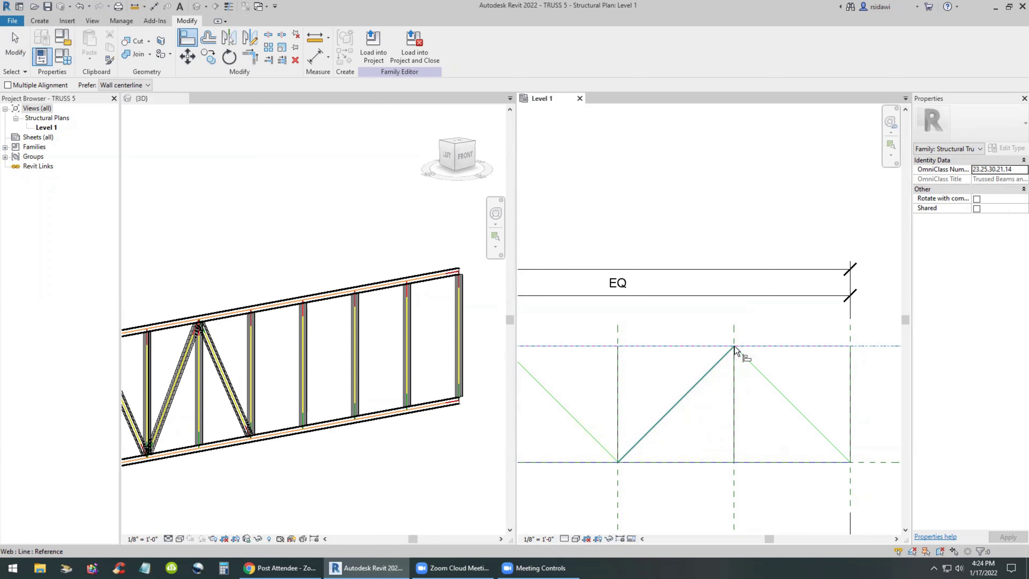
left_click(734, 348)
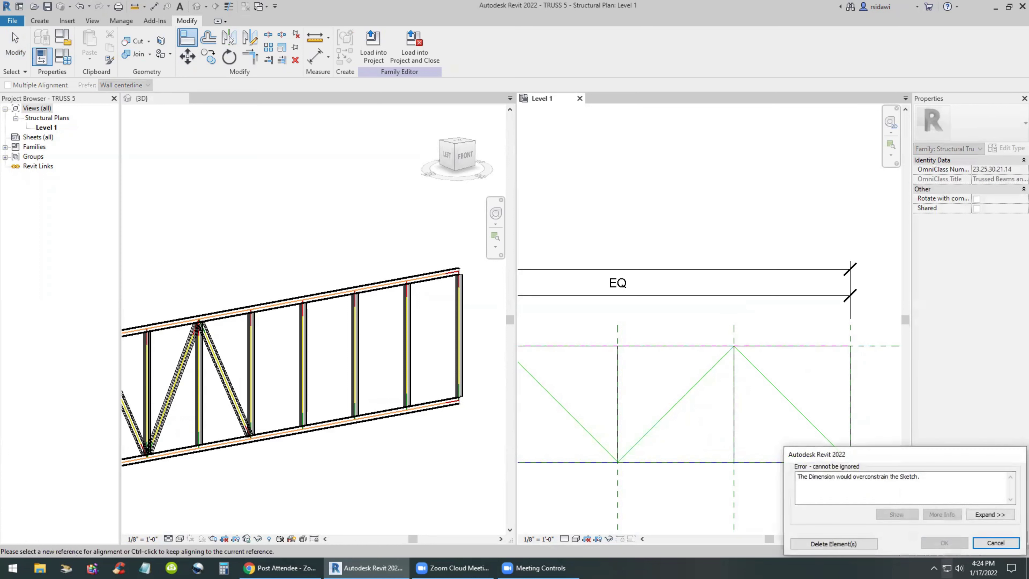
left_click(991, 541)
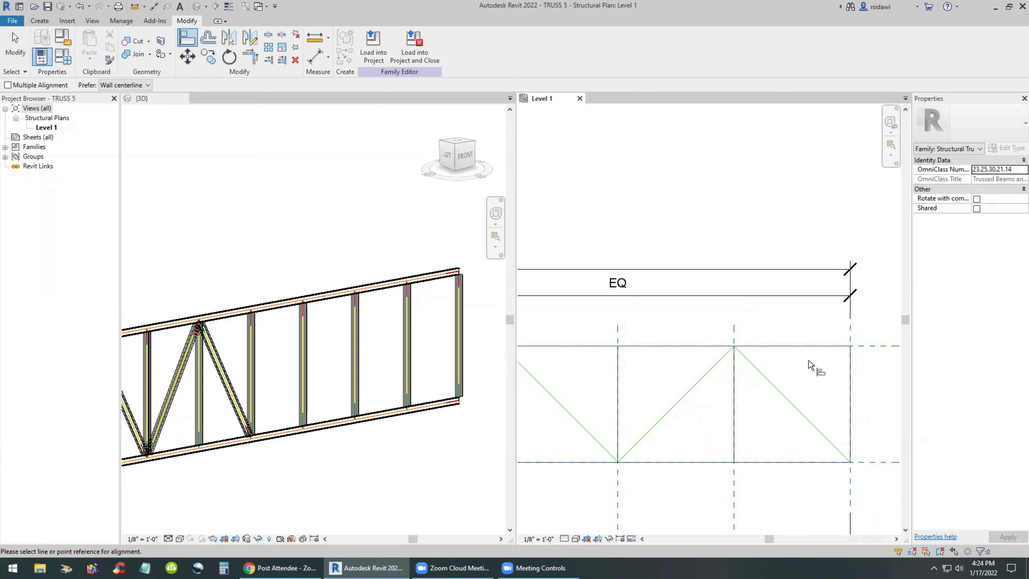
key("Escape")
Save the TRUSS 5 family and load it into Truss Project 5, overwriting the existing version and its parameter values
scroll(852, 367, "down", 5)
scroll(735, 370, "up", 2)
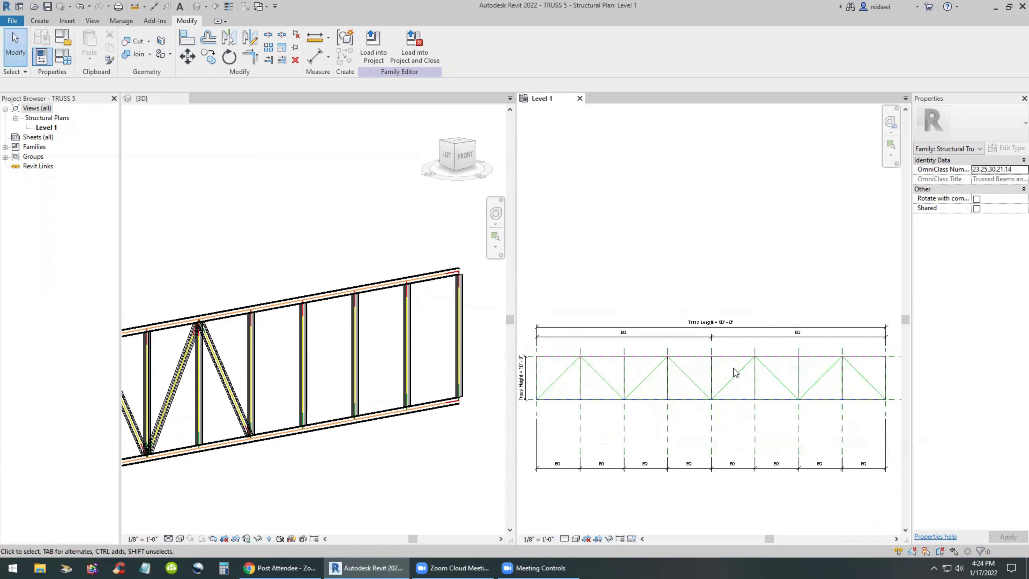
scroll(736, 372, "down", 1)
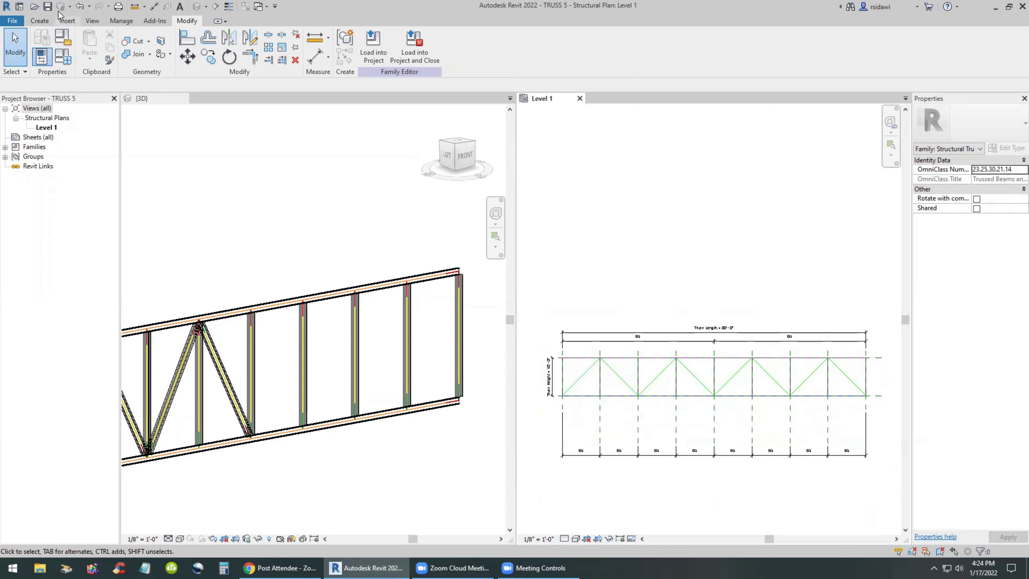
left_click(49, 7)
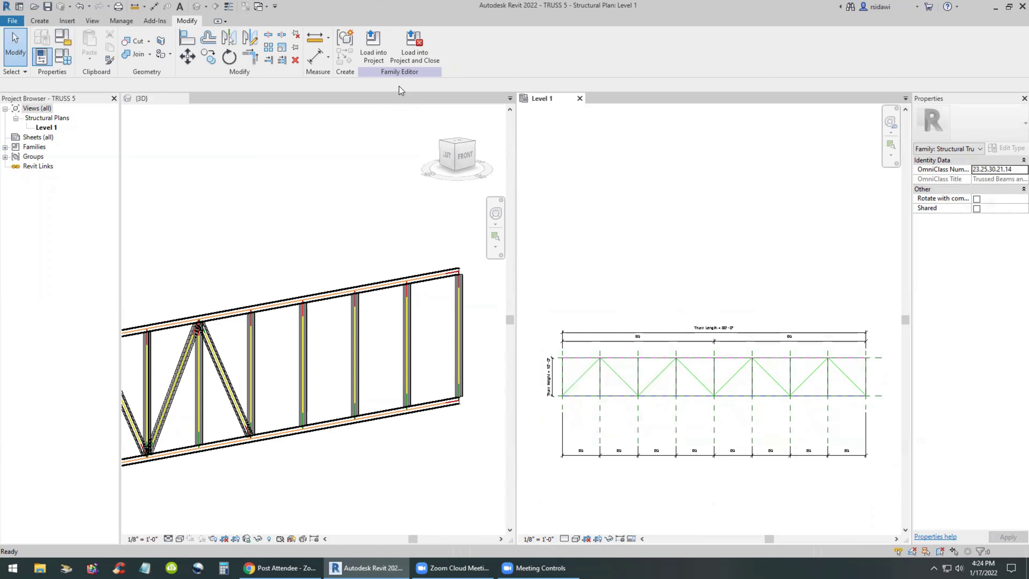
left_click(363, 268)
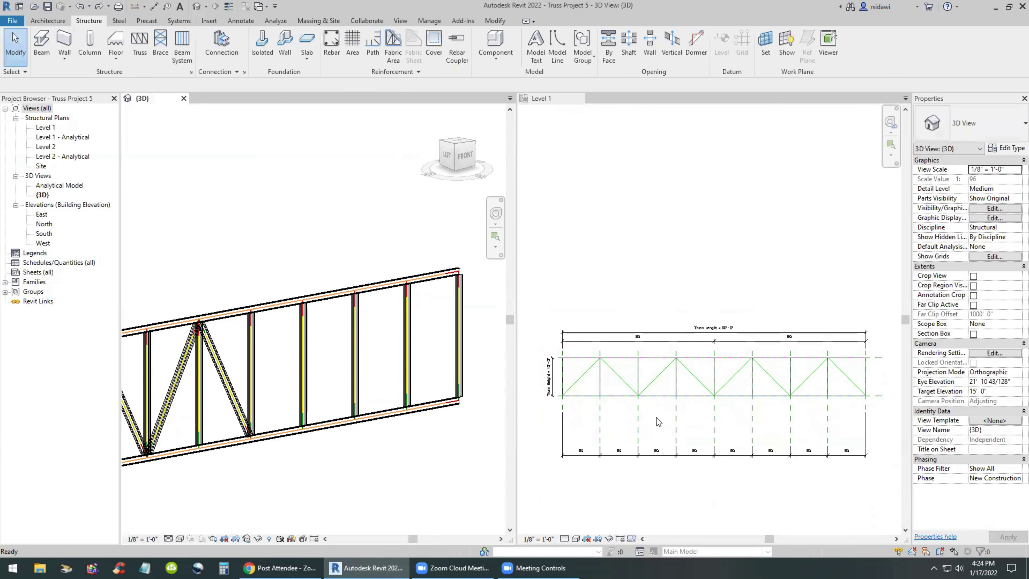
scroll(421, 420, "down", 2)
scroll(395, 422, "up", 2)
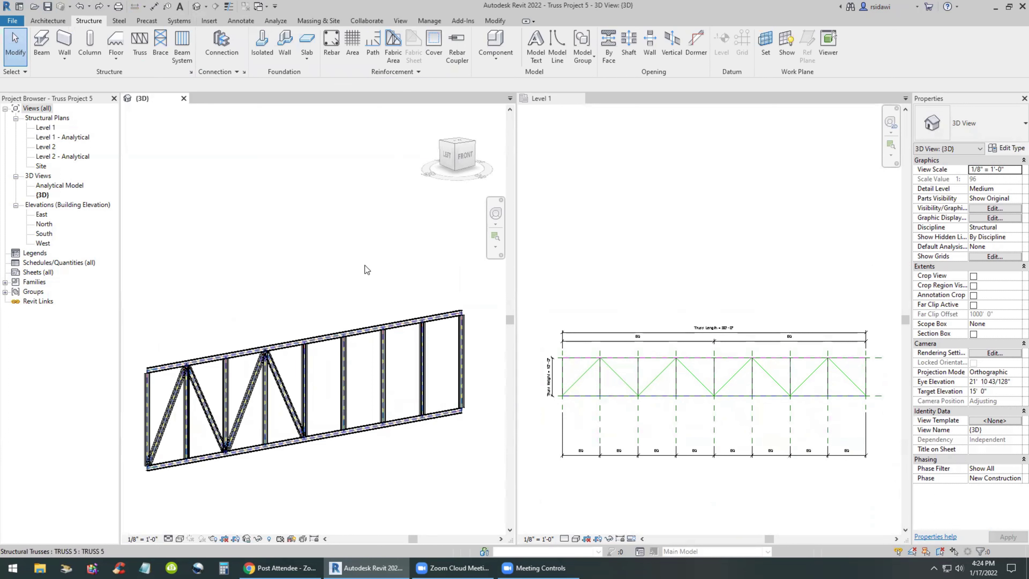
left_click(571, 224)
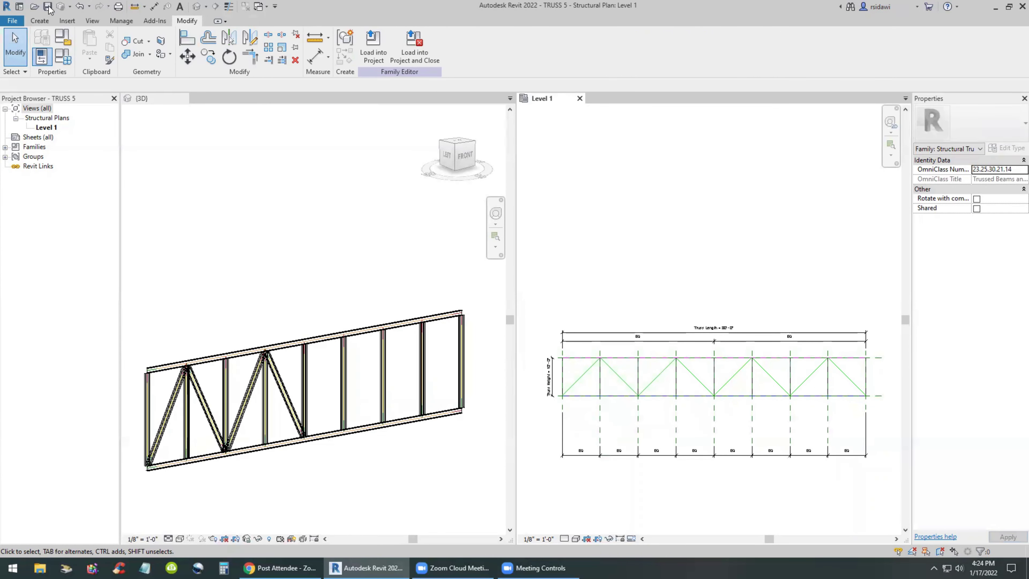
left_click(373, 48)
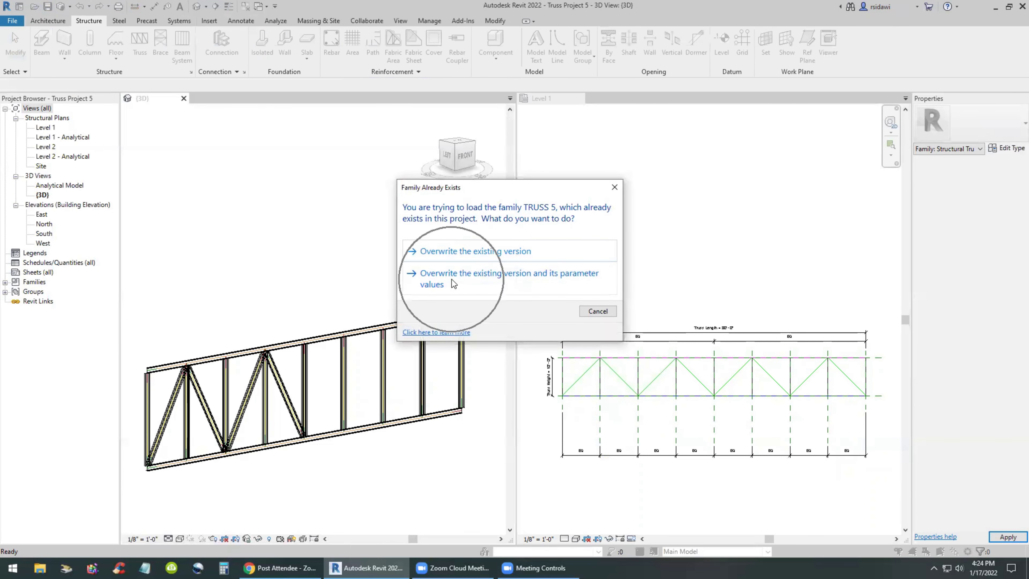
left_click(452, 279)
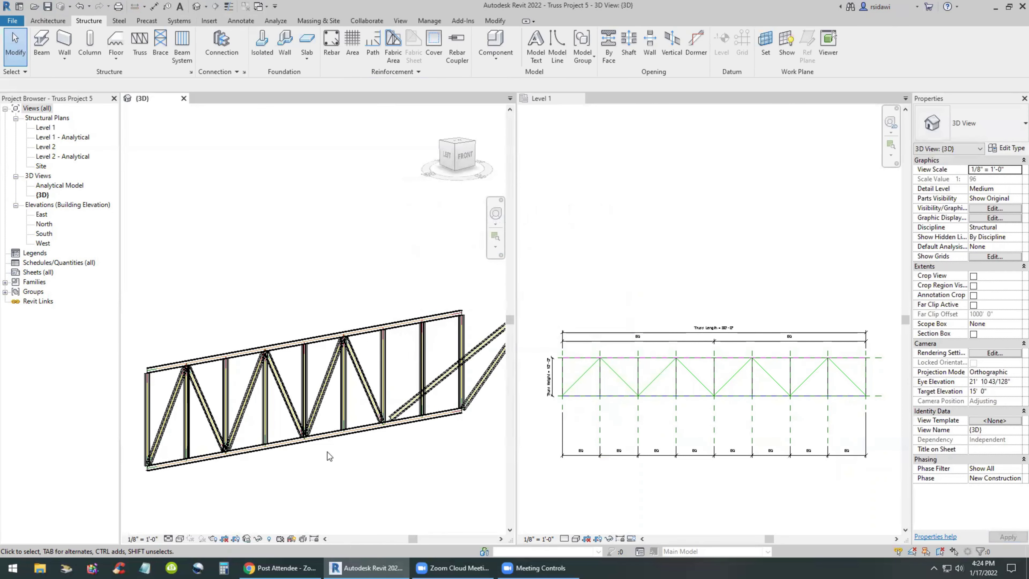
Inspect the regenerated truss in the project's 3D view, undo the family load, and return to the TRUSS 5 family
scroll(383, 428, "up", 2)
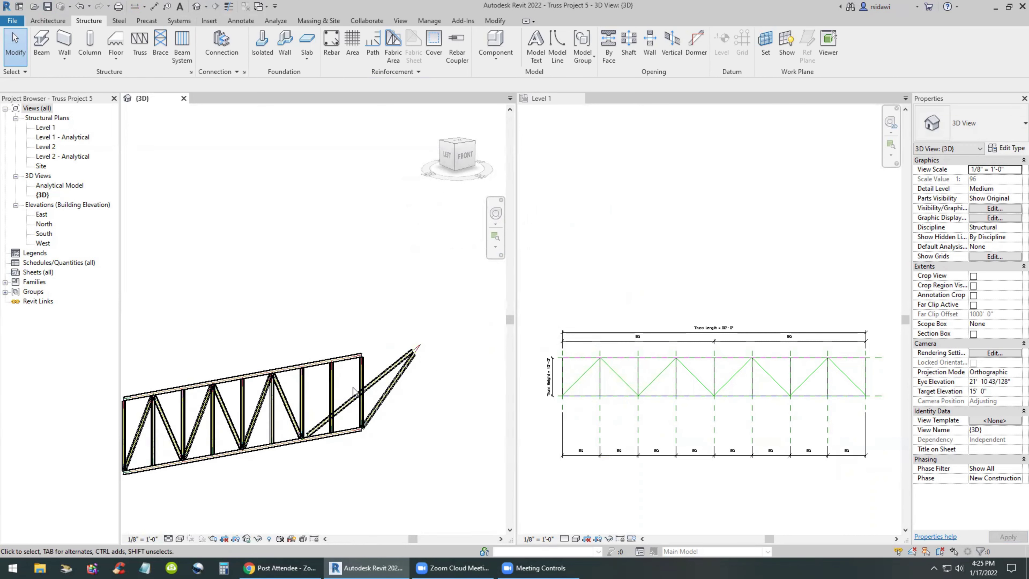
scroll(342, 363, "up", 2)
left_click(90, 9)
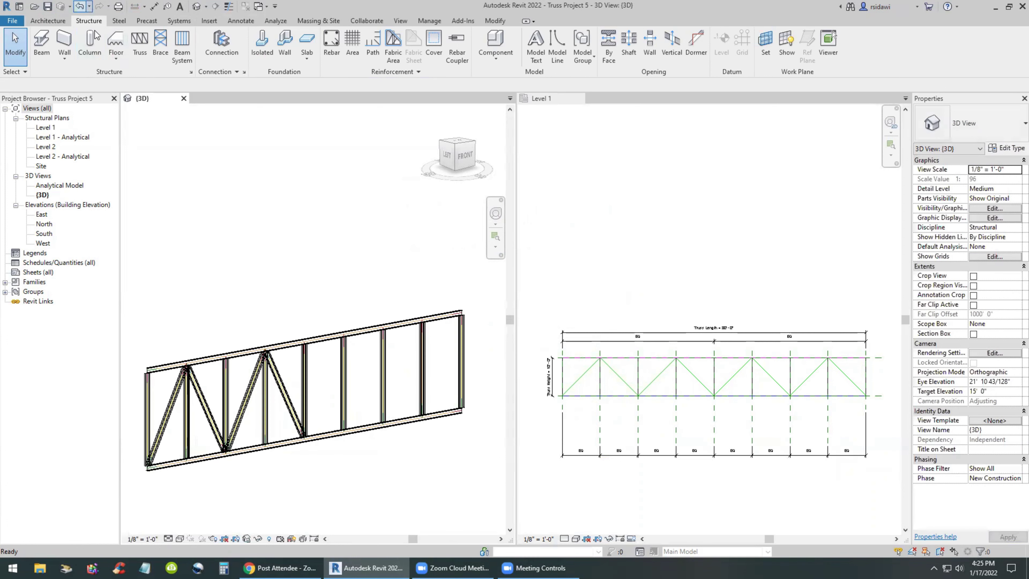
left_click(737, 500)
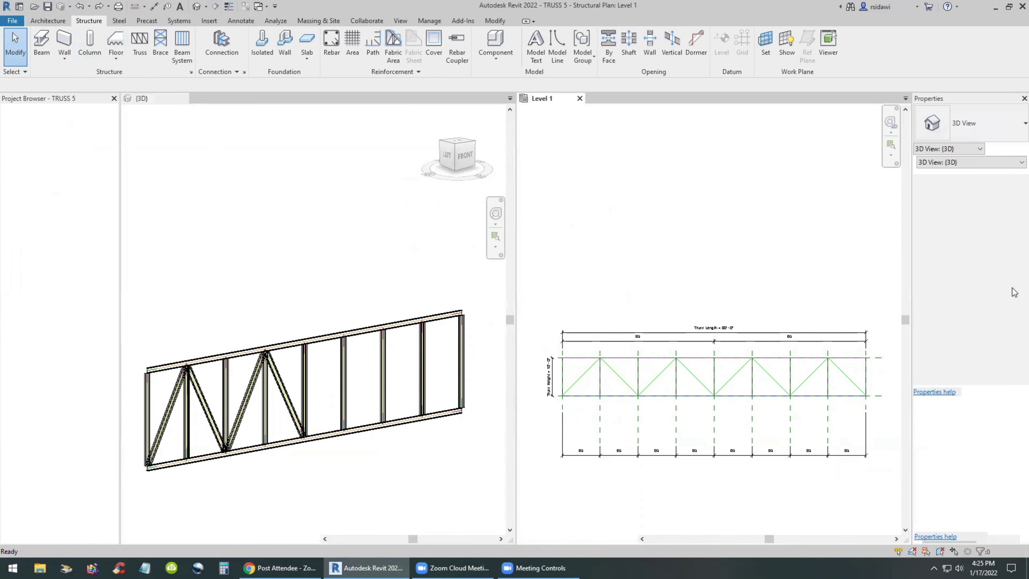
Align and lock the web end at the upper node between panels seven and eight to the top reference plane, deleting the conflicting constraint
scroll(879, 377, "up", 5)
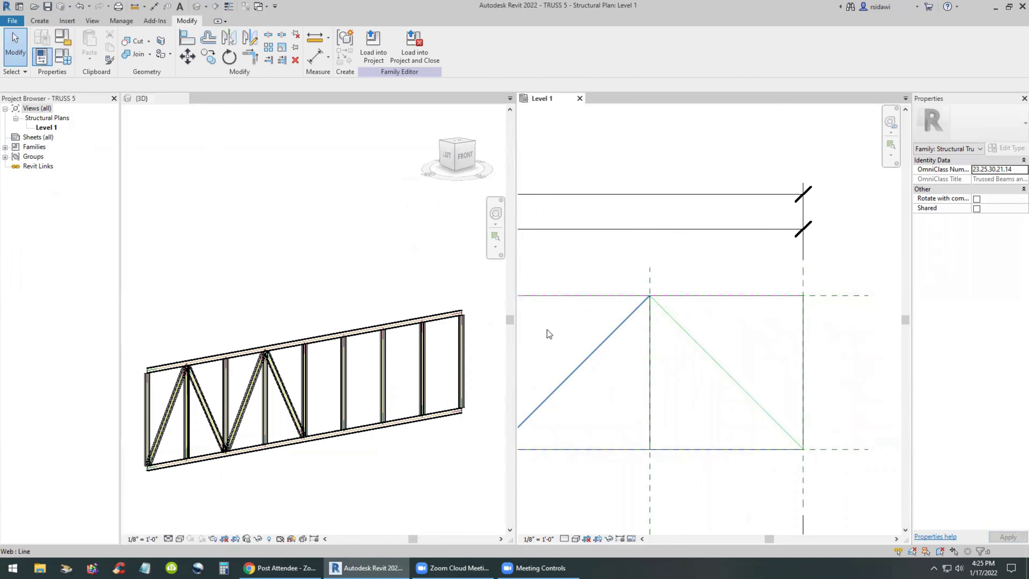
left_click(188, 39)
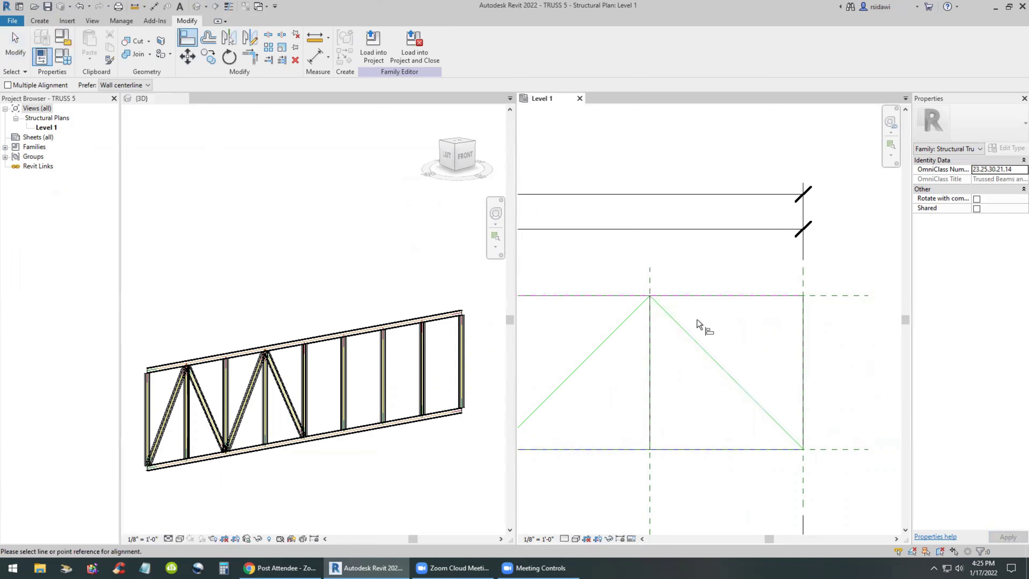
left_click(836, 296)
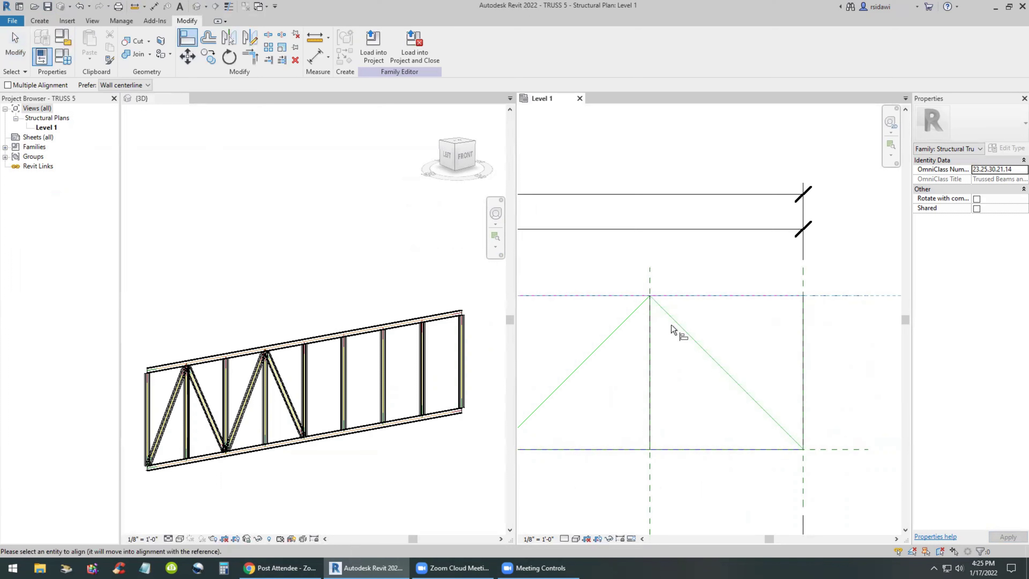
left_click(650, 298)
left_click(709, 280)
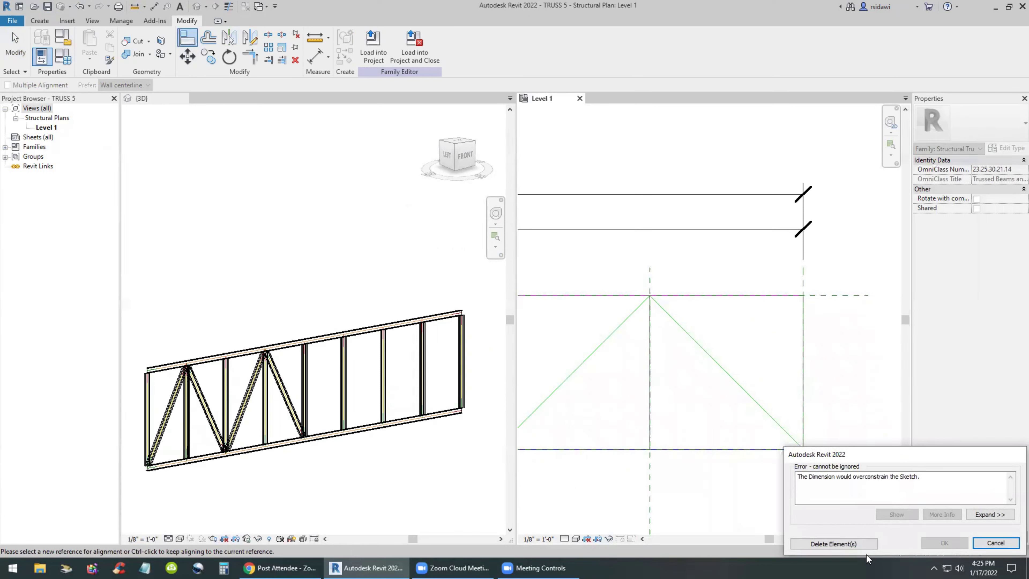
left_click(863, 545)
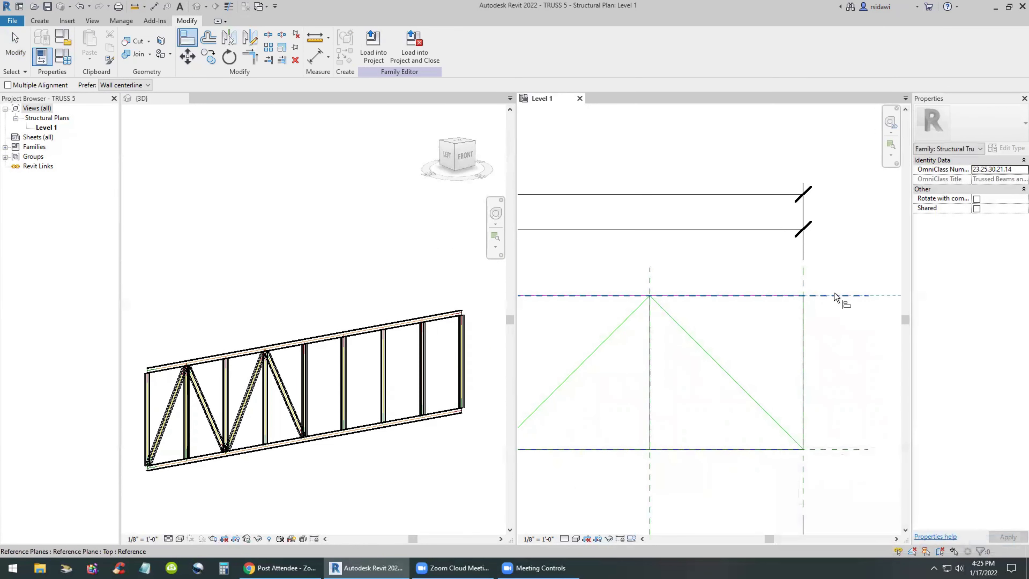
left_click(650, 297)
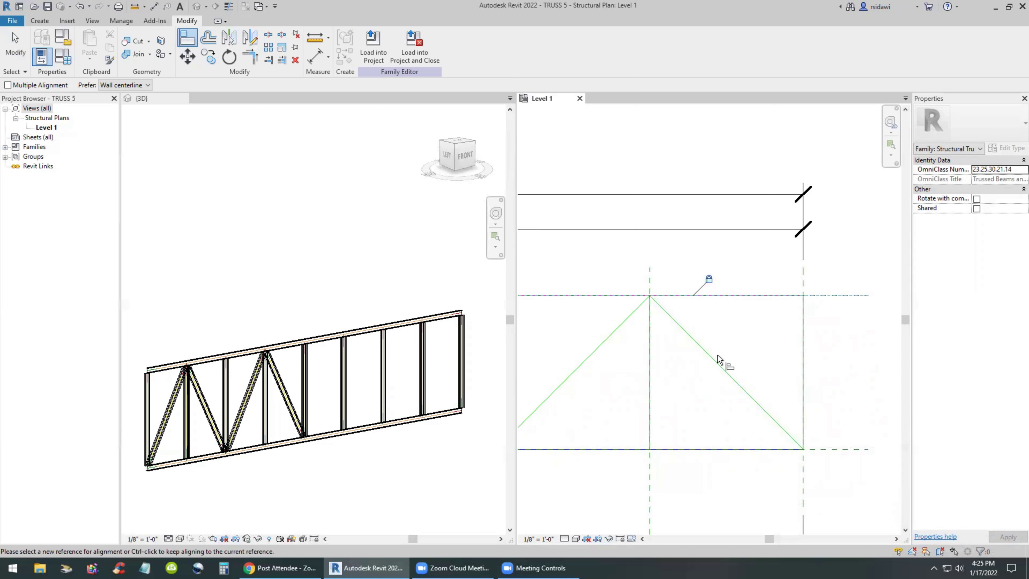
key("Escape")
Save the family again and reload it into Truss Project 5, overwriting the existing version and its parameter values
scroll(891, 345, "down", 5)
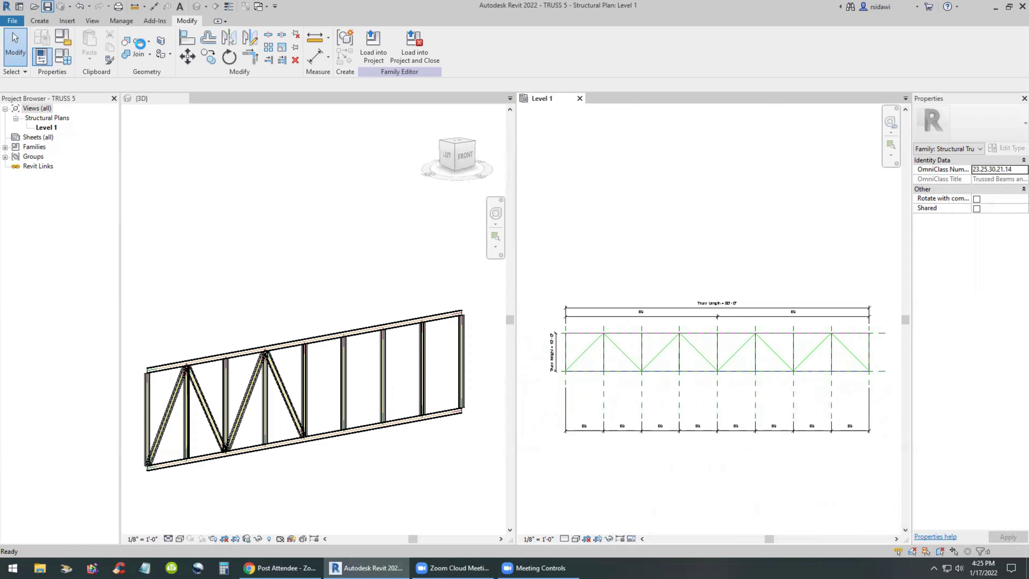
left_click(373, 43)
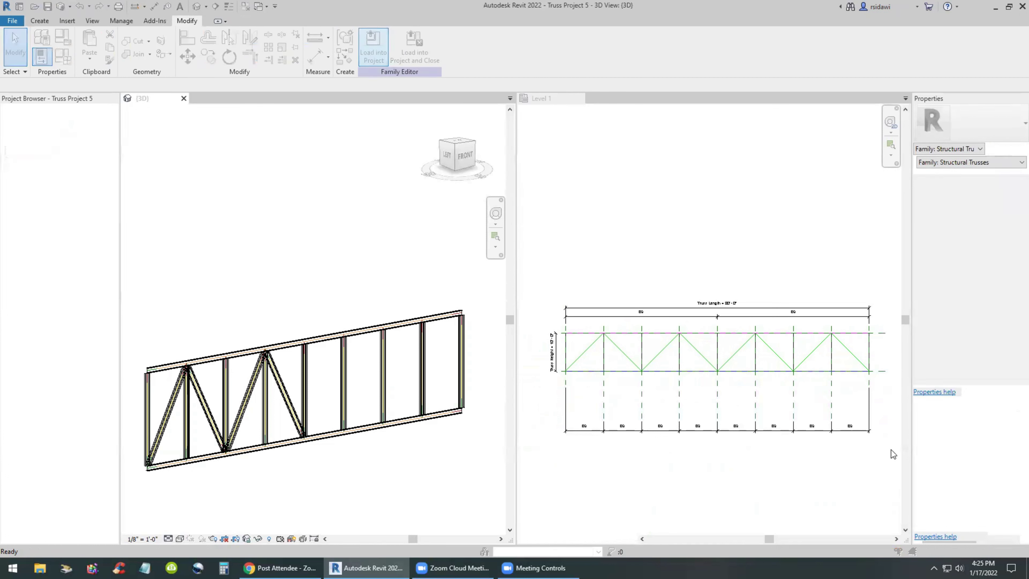
left_click(468, 282)
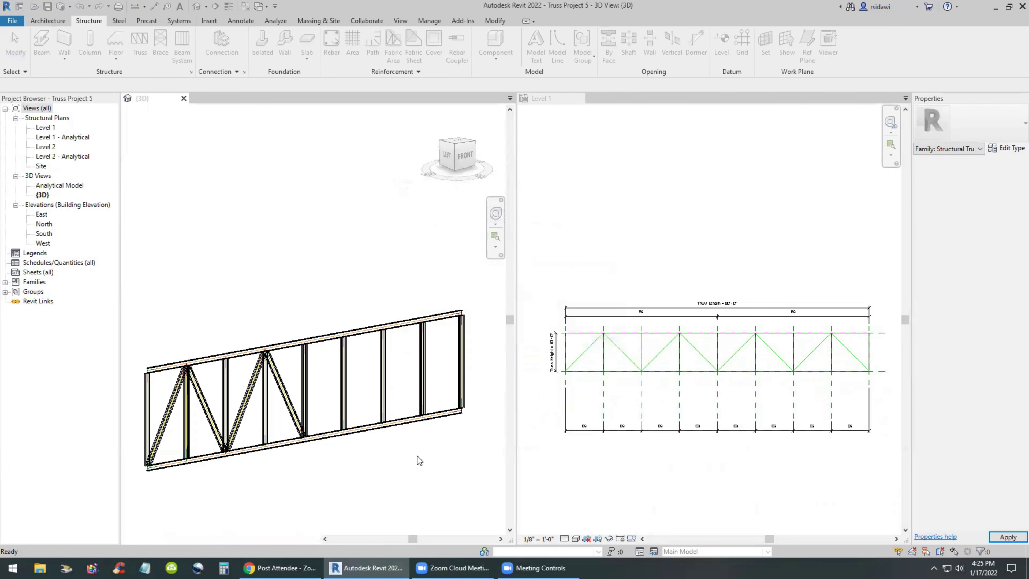
Check the reloaded truss in 3D, undo the load, and return to panels five through eight in the family's Level 1 view
scroll(262, 453, "down", 2)
scroll(347, 451, "up", 3)
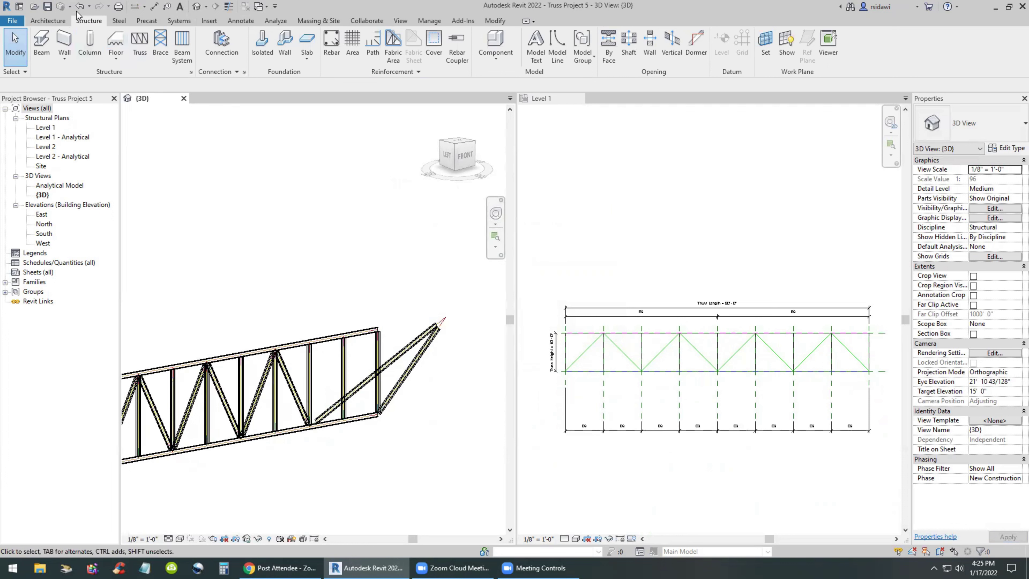
left_click(751, 471)
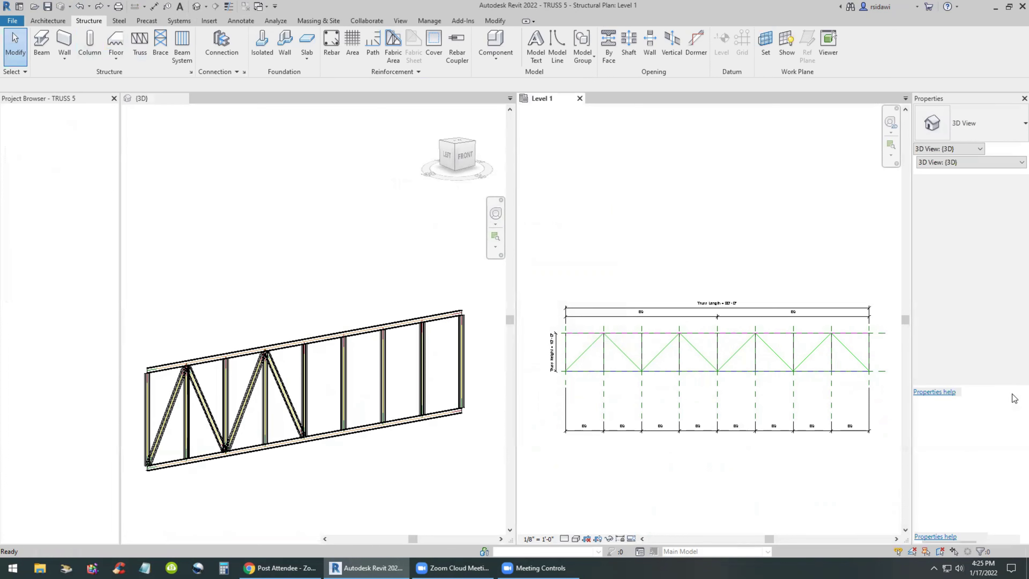
scroll(897, 341, "up", 3)
scroll(894, 337, "down", 2)
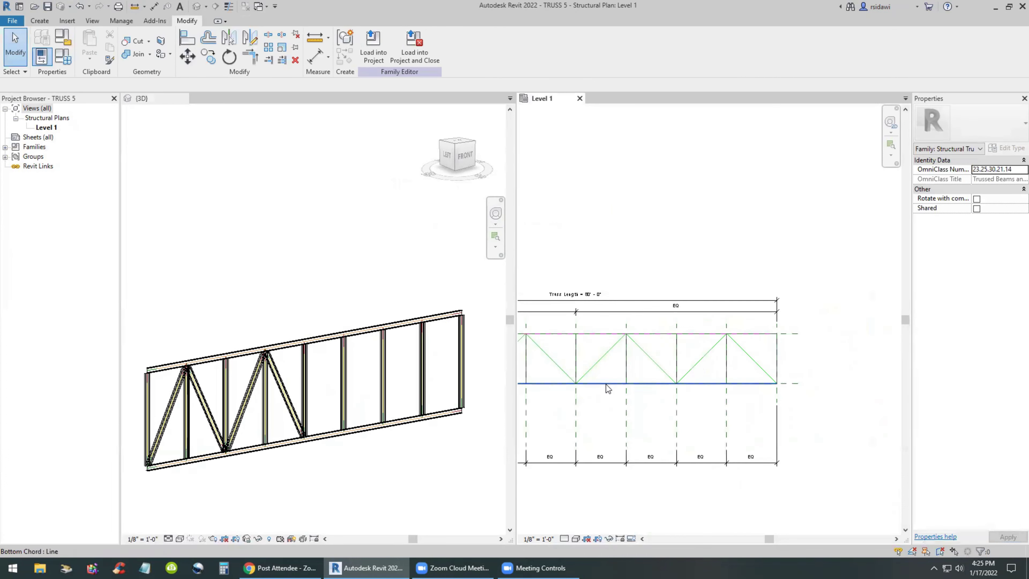
Align the web end at the upper node between panels seven and eight to the vertical reference plane through that node
scroll(723, 340, "up", 5)
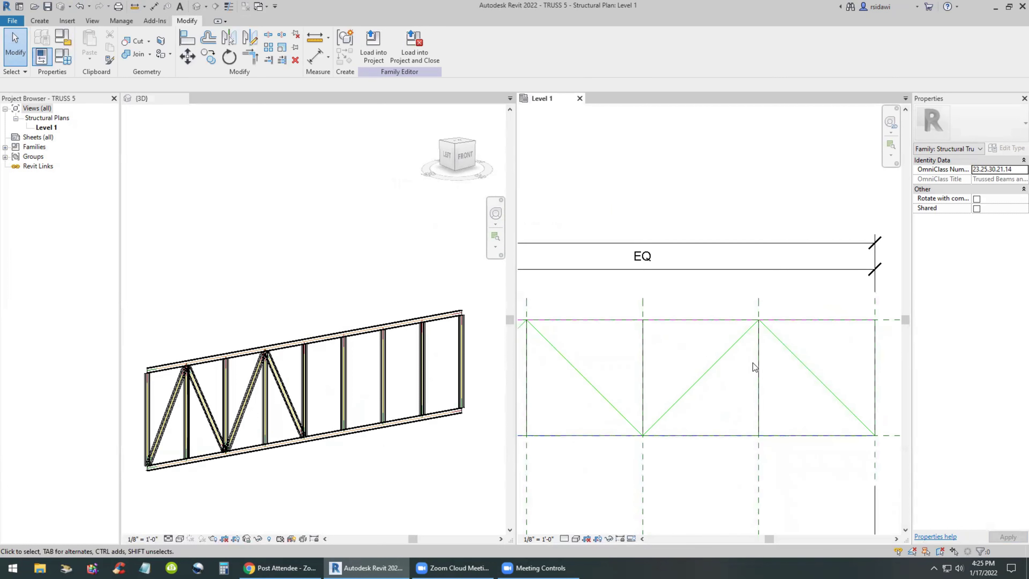
scroll(518, 319, "down", 1)
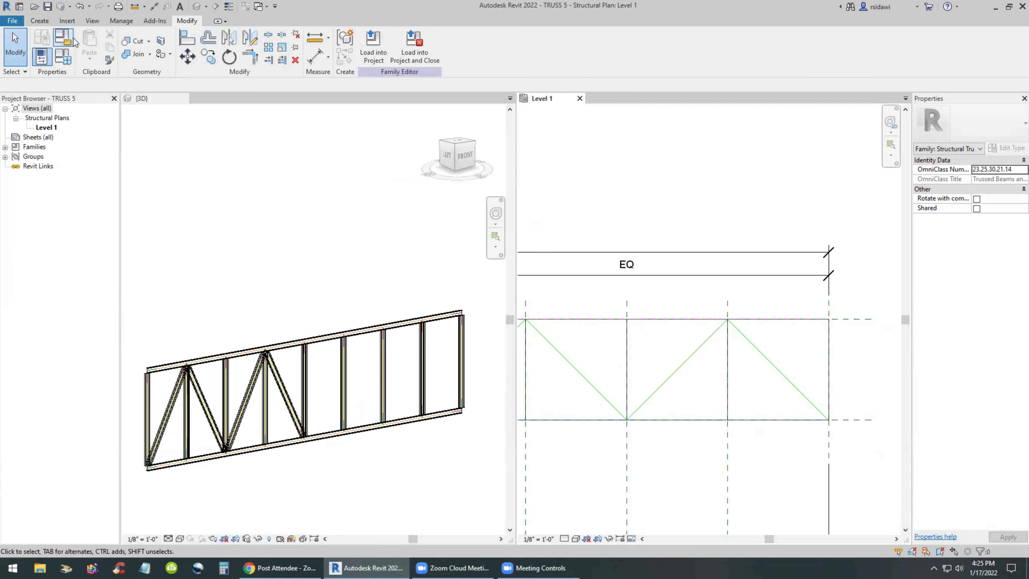
left_click(187, 37)
left_click(728, 456)
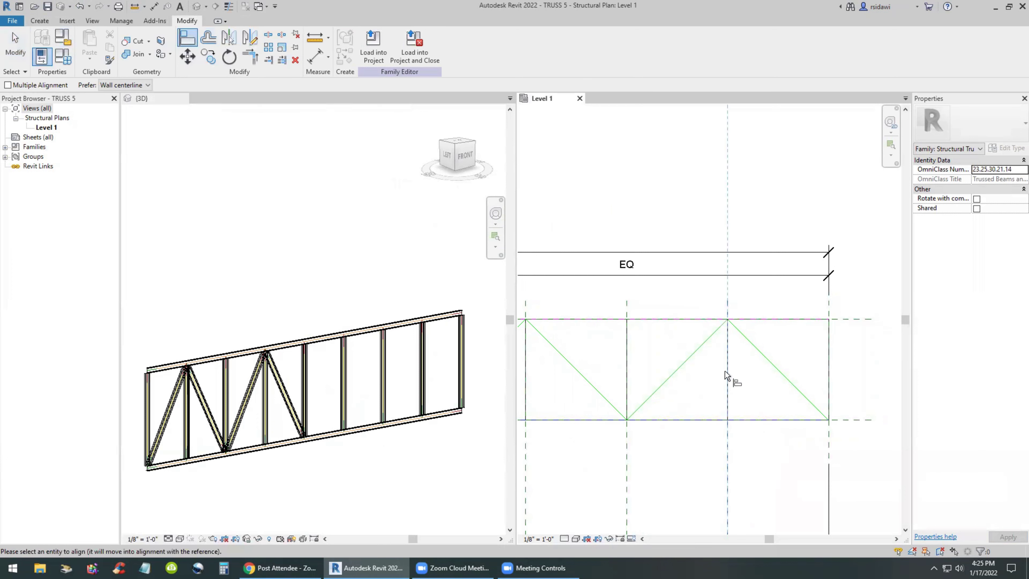
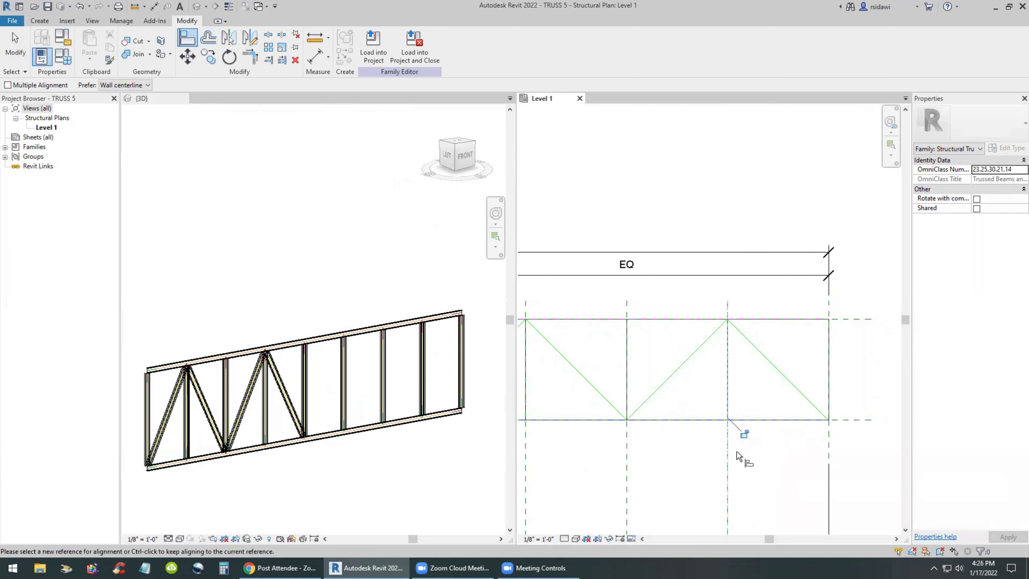
key("Escape")
scroll(854, 306, "down", 2)
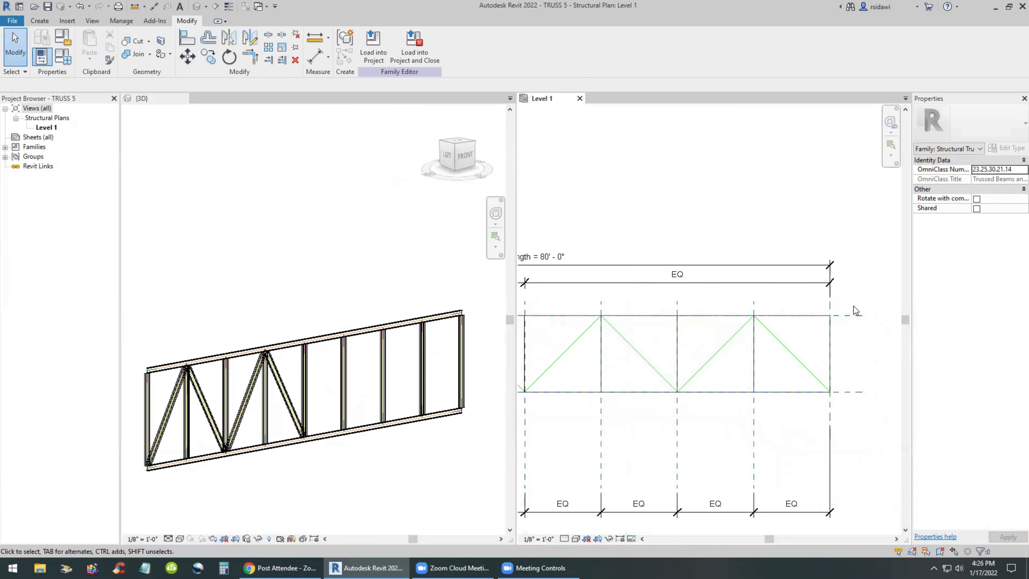
Save the TRUSS 5 family and reload it into Truss Project 5, overwriting the existing version
key("z")
key("f")
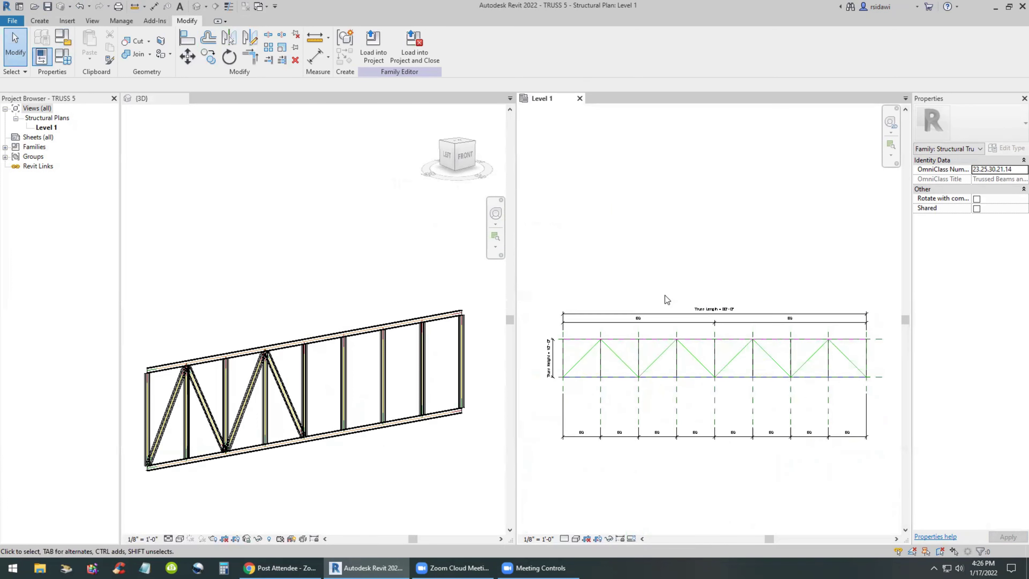
left_click(49, 9)
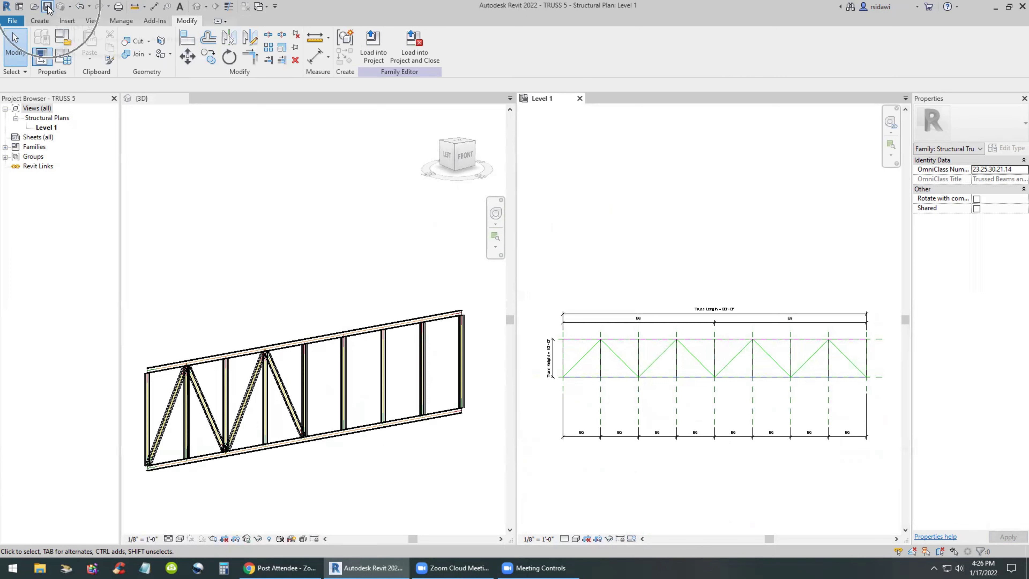
left_click(374, 46)
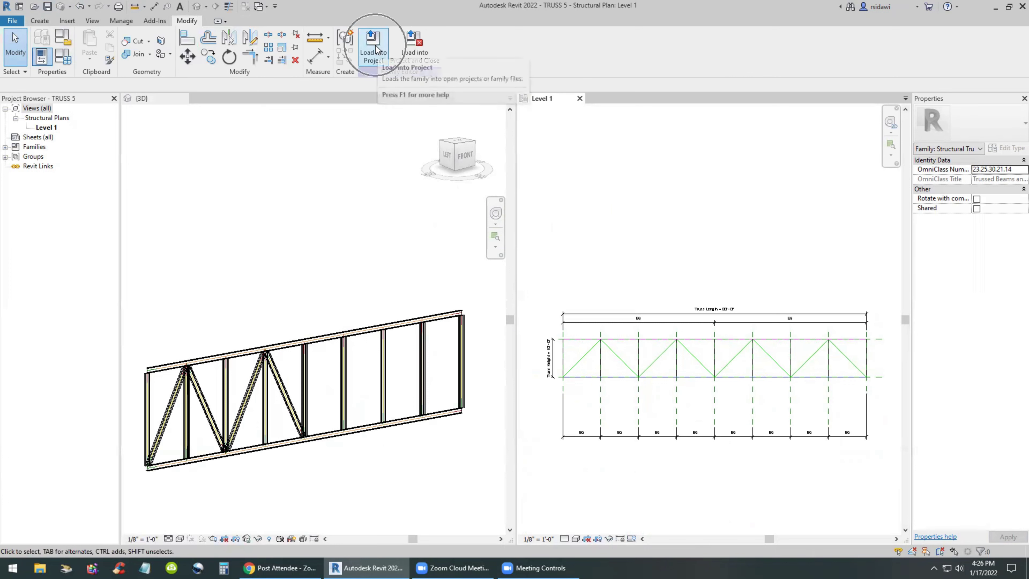
left_click(482, 280)
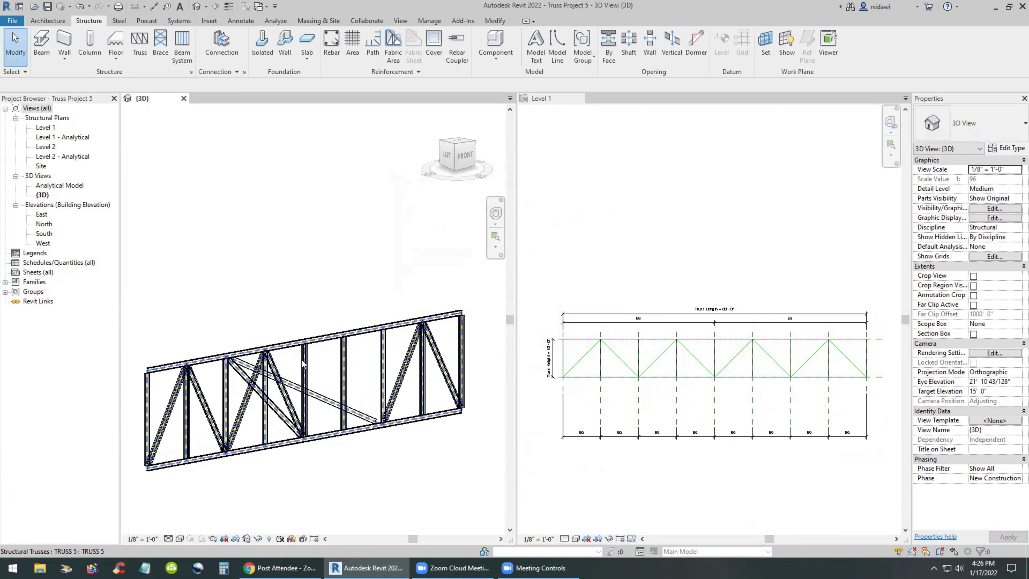
Undo the family load in the project and return to panels five and six in the TRUSS 5 family's Level 1 view
left_click(79, 6)
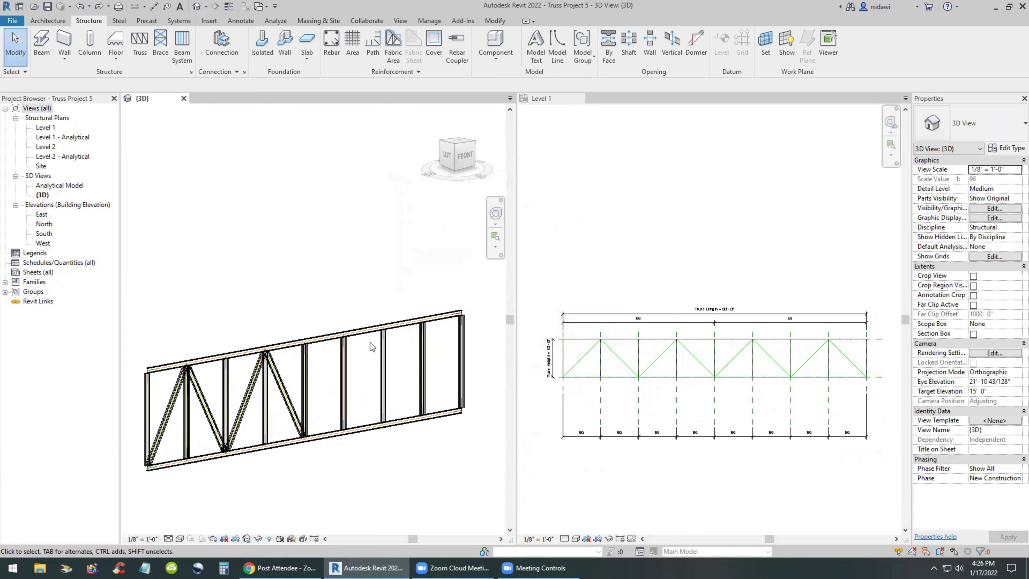
left_click(798, 478)
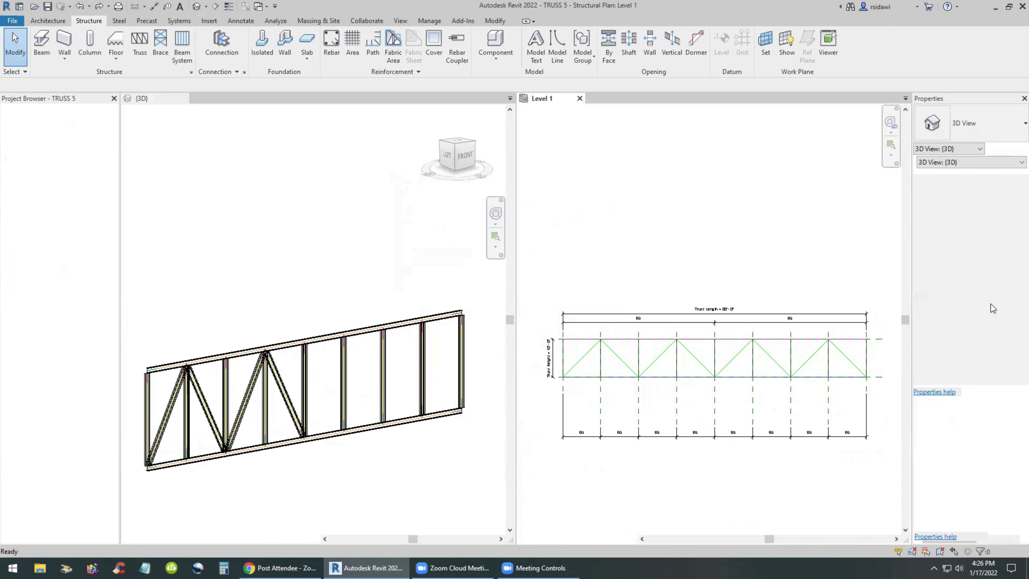
scroll(770, 353, "up", 5)
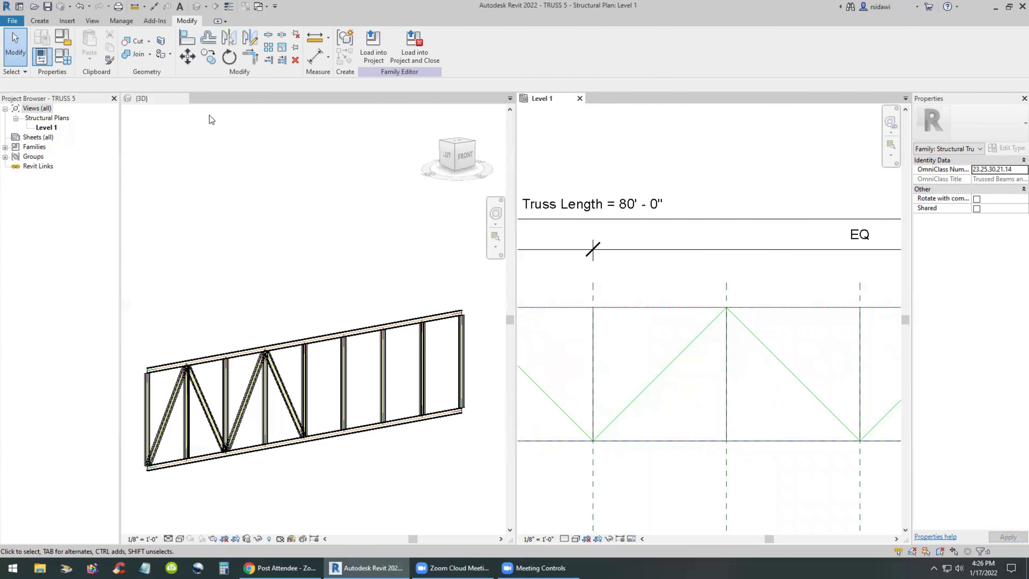
Align and lock the web end at the upper node between panels five and six to the vertical reference plane through that node
left_click(189, 39)
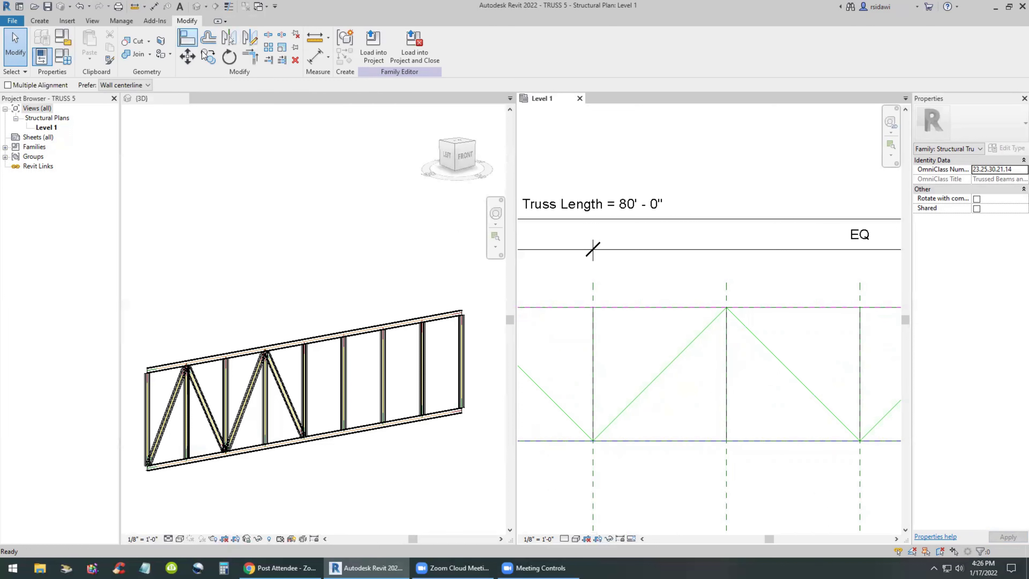
left_click(727, 483)
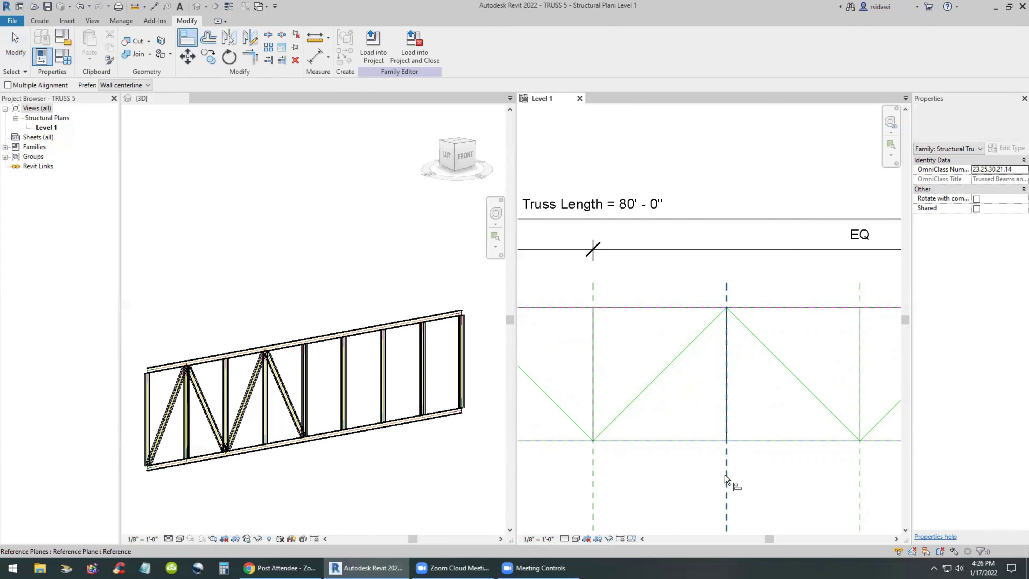
left_click(727, 309)
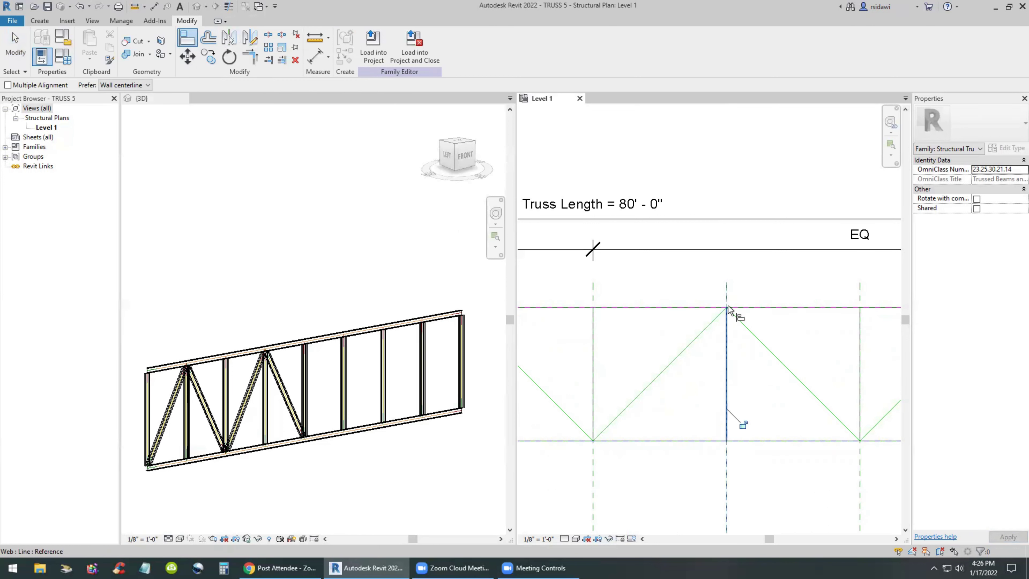
left_click(730, 480)
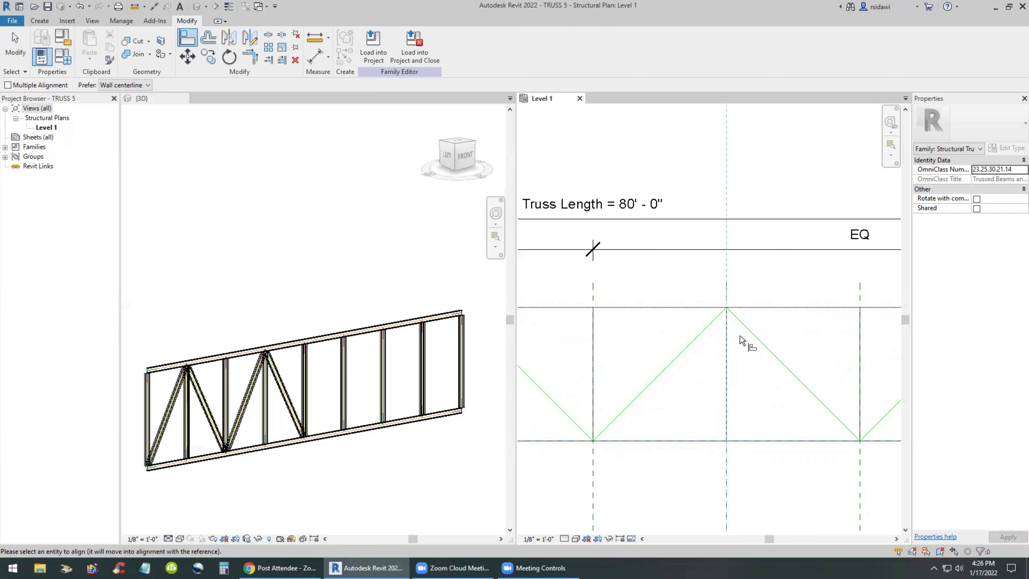
left_click(727, 309)
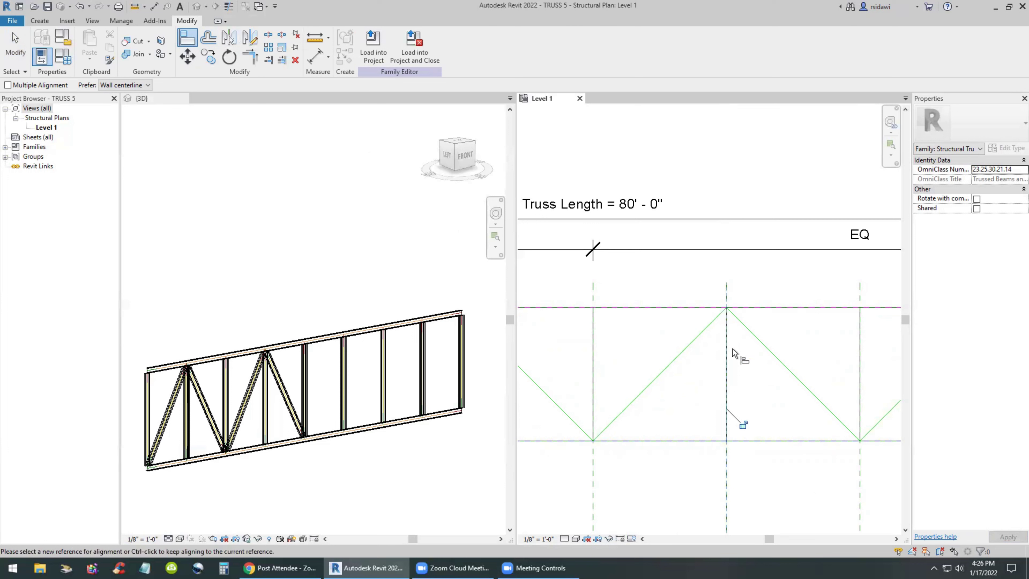
left_click(744, 425)
left_click(975, 543)
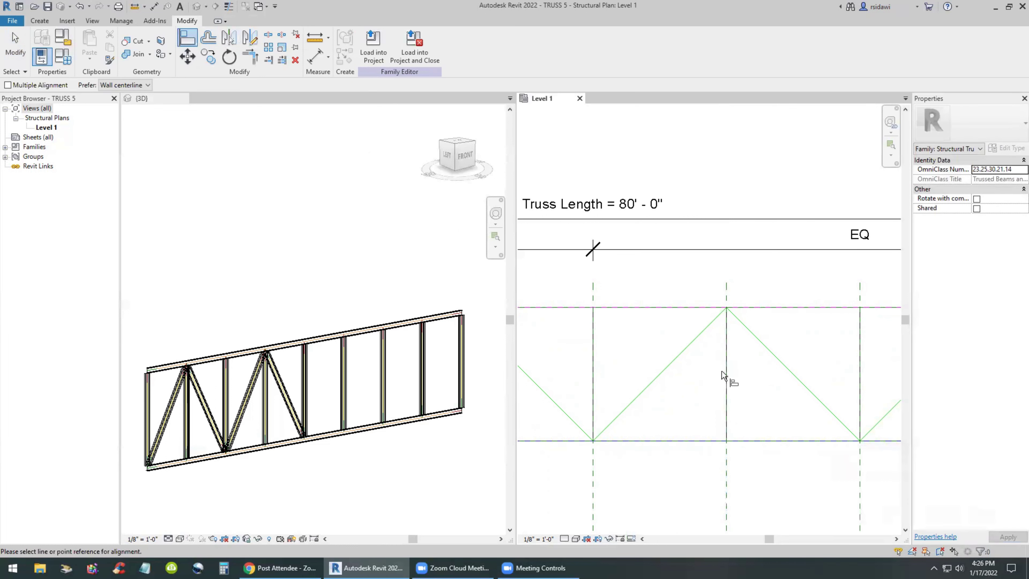
Save the family and reload it into Truss Project 5, overwriting the existing version, and save the project
scroll(693, 386, "down", 5)
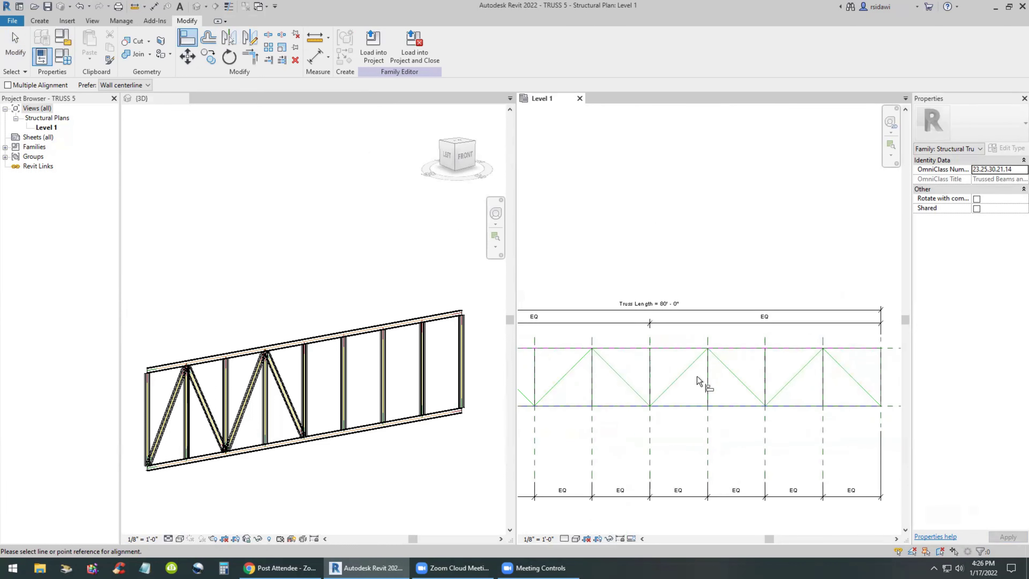
scroll(674, 378, "up", 1)
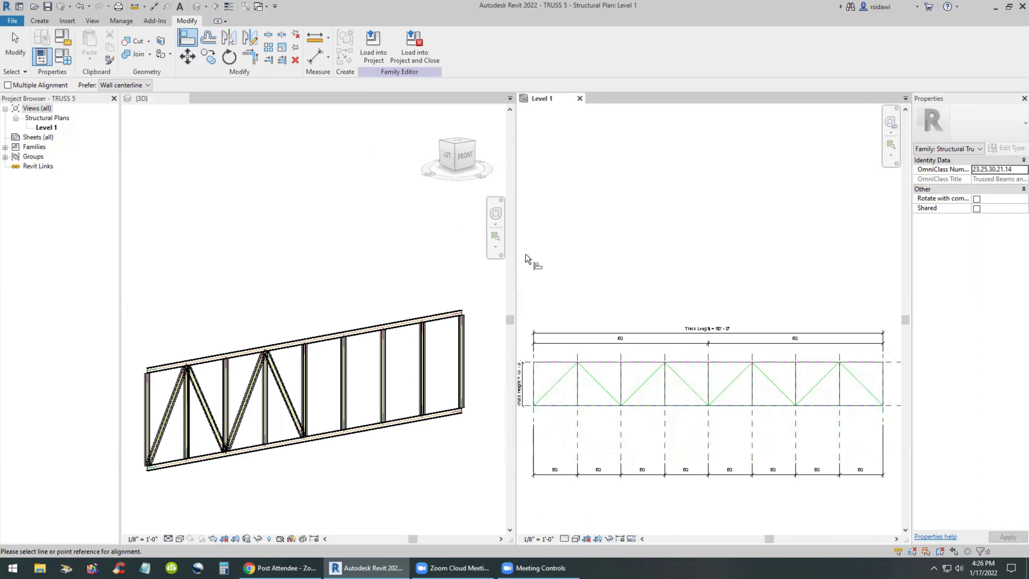
key("Escape")
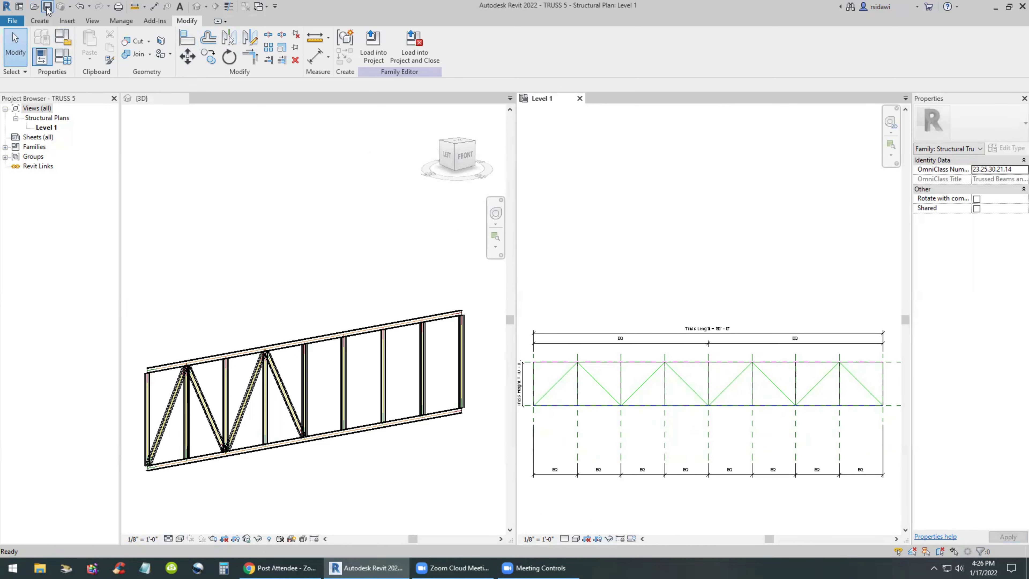
left_click(377, 52)
left_click(464, 280)
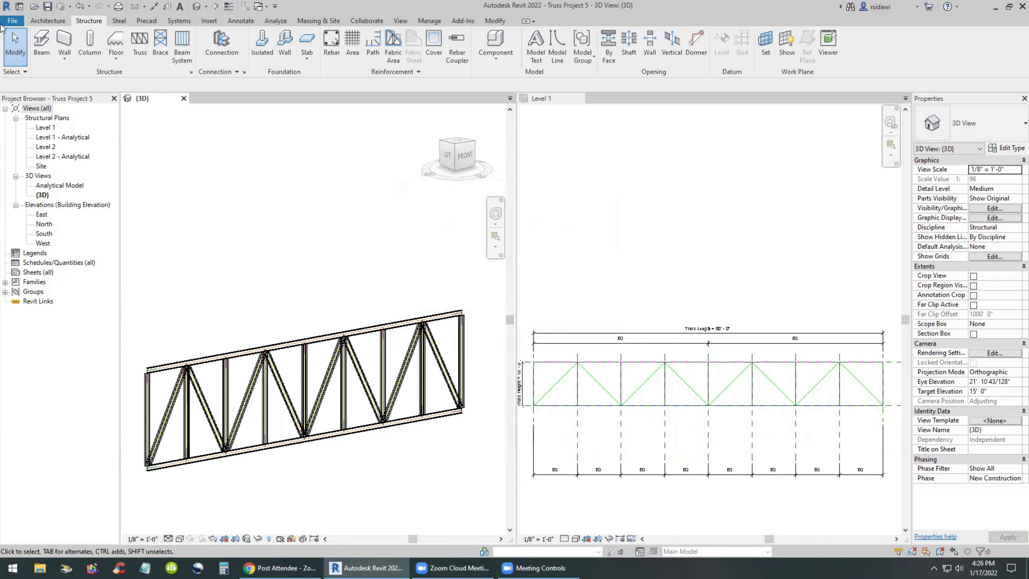
left_click(47, 7)
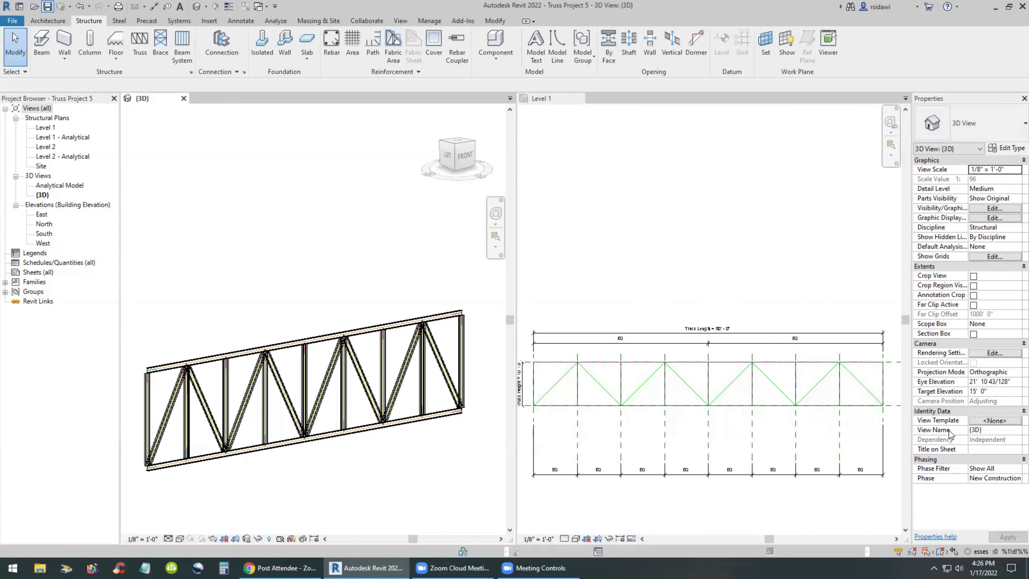
Select the truss in the project's 3D view and set its Truss Height to 10' 0"
left_click(419, 428)
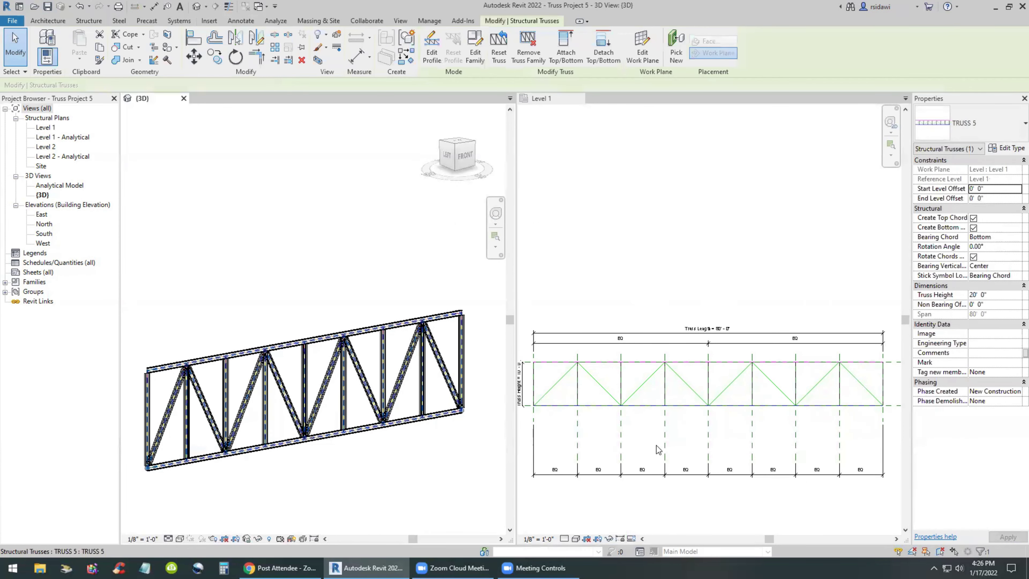
left_click(997, 295)
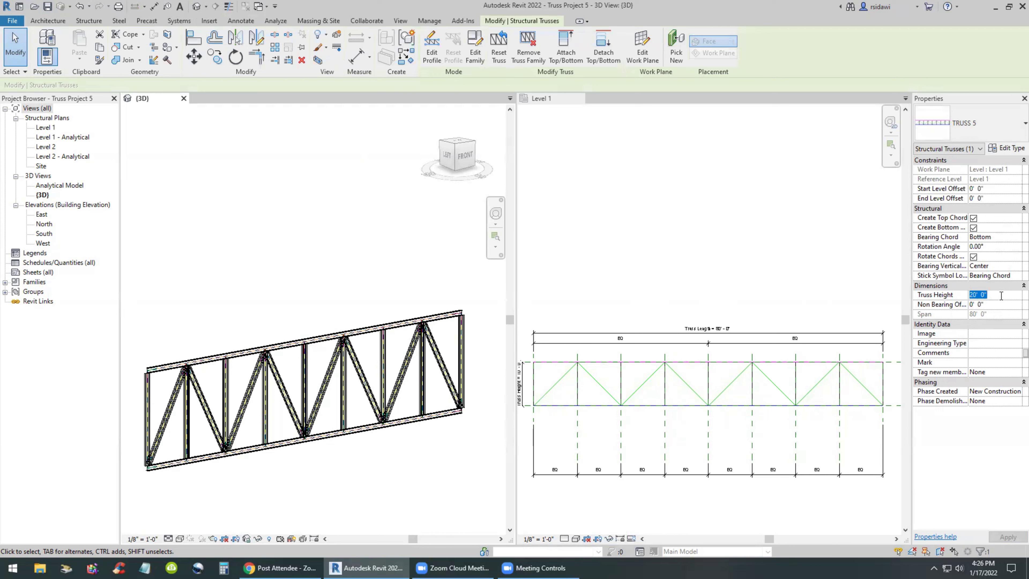
type("10")
key("Return")
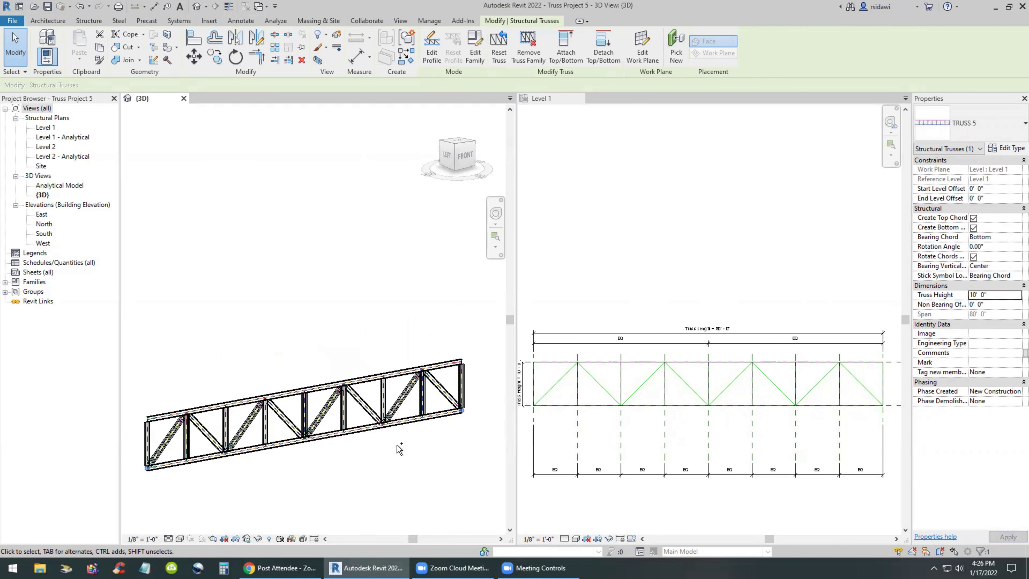
Set the selected truss's Truss Height to 80' 0" and inspect the whole truss in 3D
left_click(996, 295)
type("80")
left_click(1007, 537)
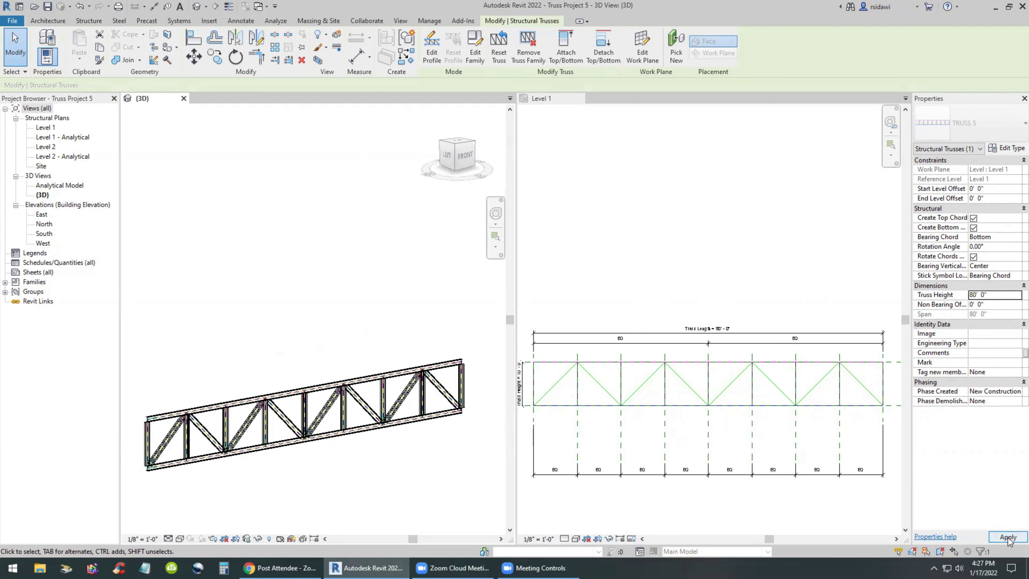
left_click(271, 515)
scroll(270, 509, "down", 3)
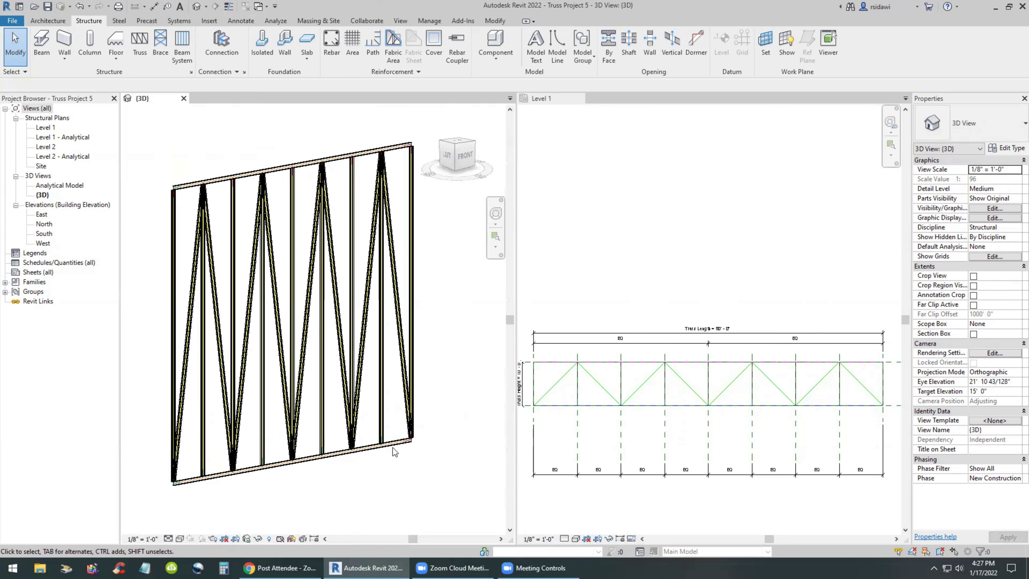
Reselect the truss, set its Truss Height to 30' 0", and inspect the regenerated webs in 3D
left_click(406, 445)
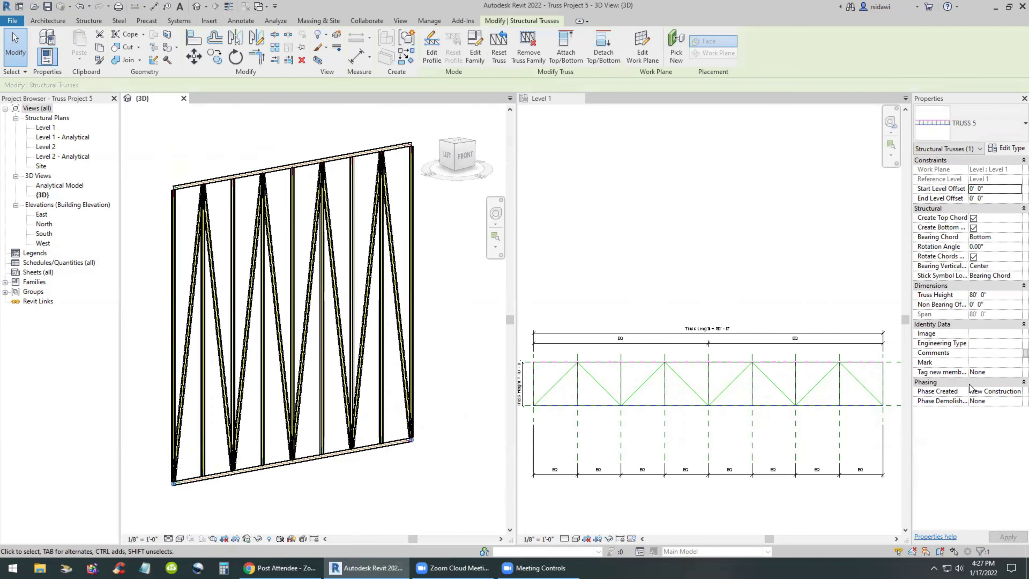
left_click(1012, 293)
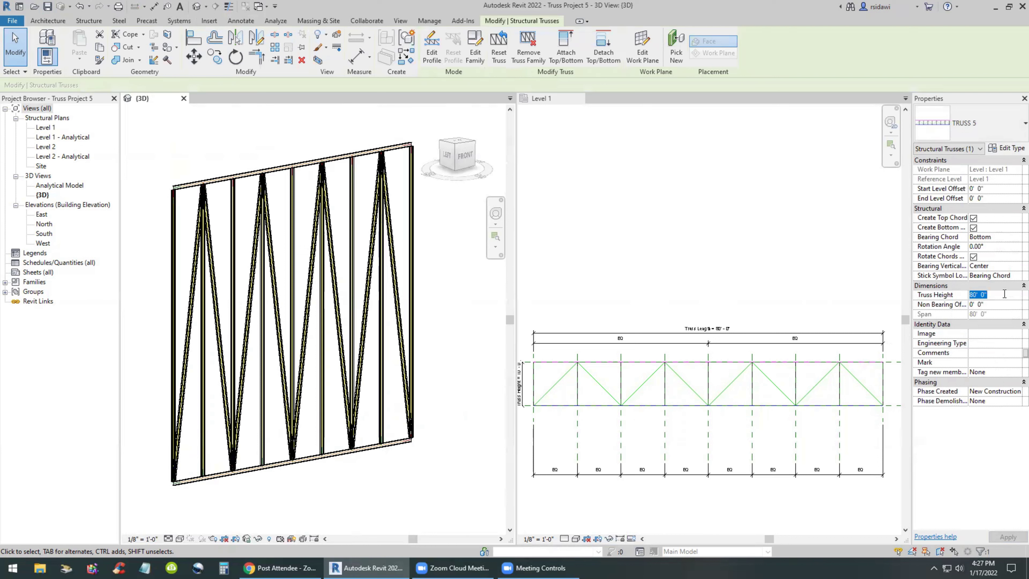
type("2")
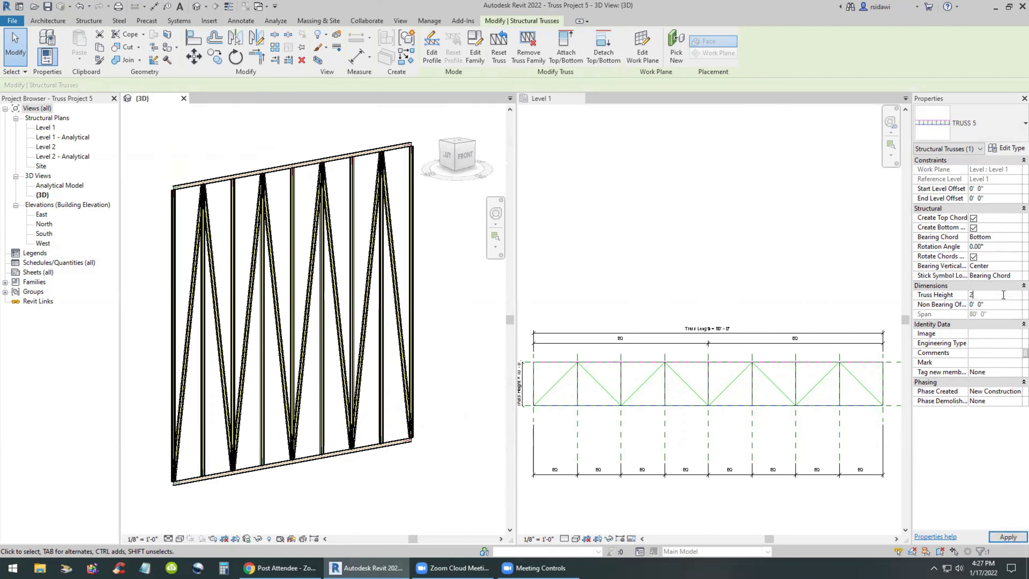
key("BackSpace")
type("30' 0\"")
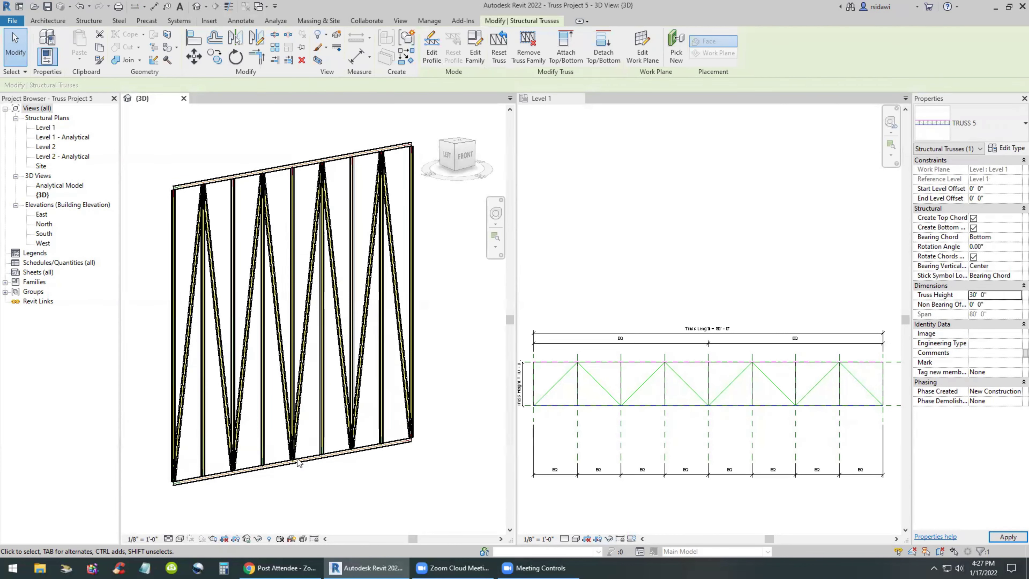
left_click(298, 478)
scroll(241, 474, "up", 3)
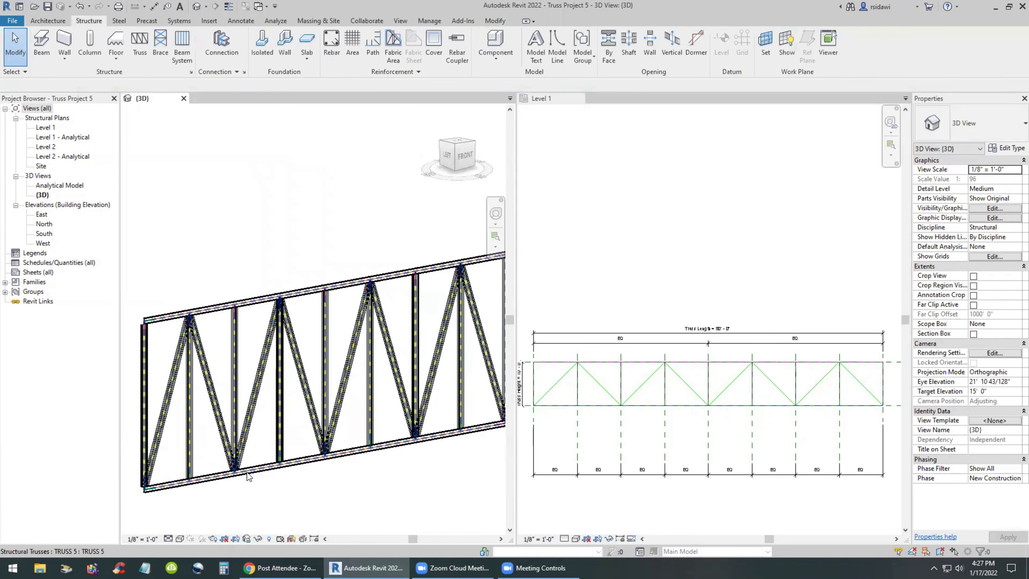
scroll(249, 476, "down", 1)
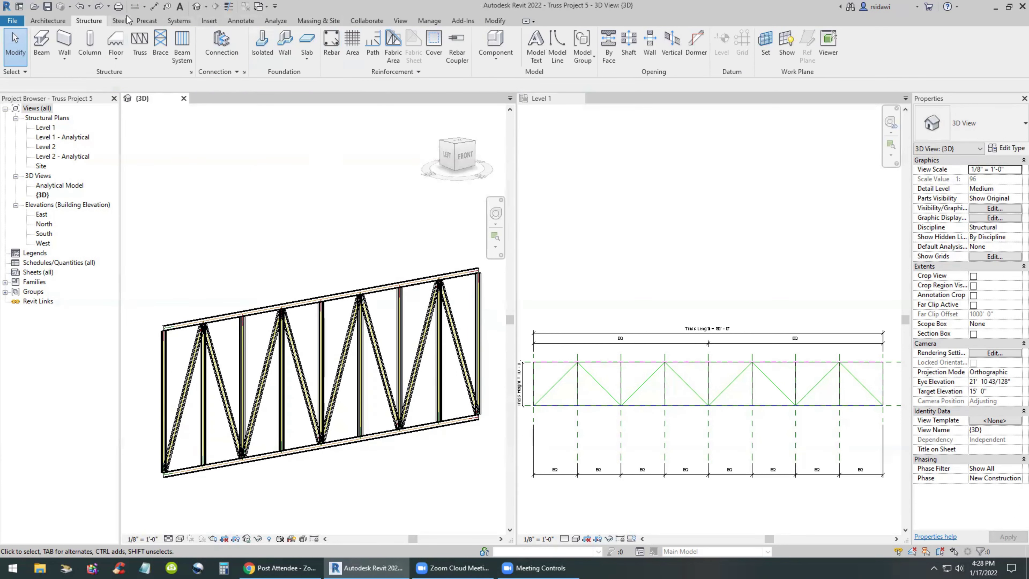
Open the Dimension Lumber family from the imperial library's Structural Framing Wood folder for loading into the project
left_click(209, 21)
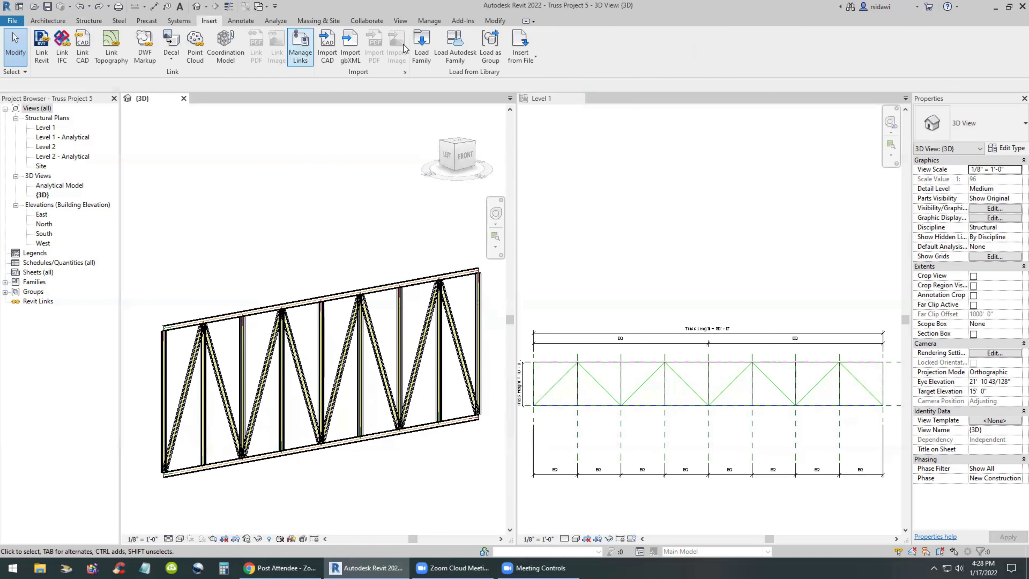
left_click(421, 46)
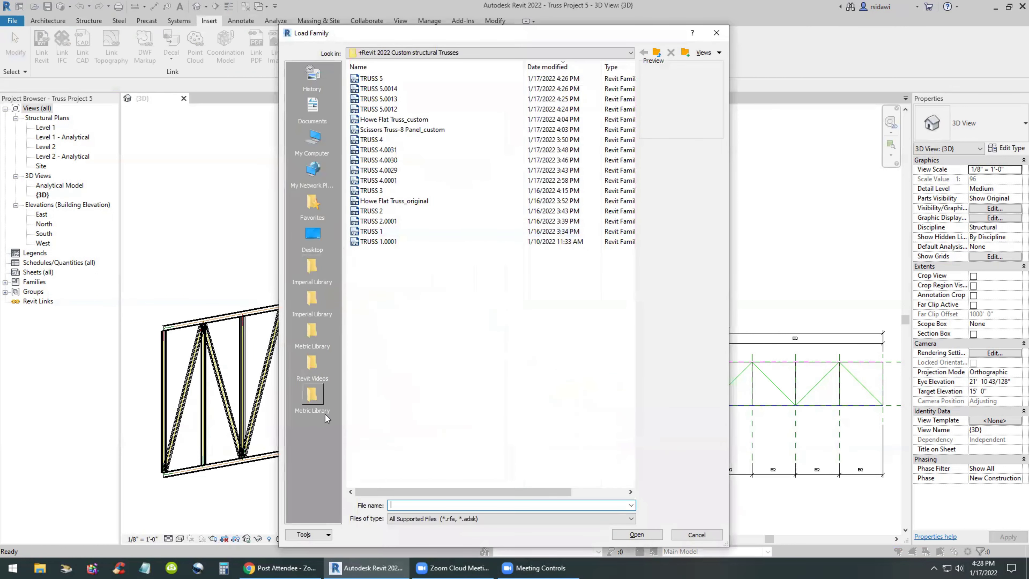
left_click(312, 267)
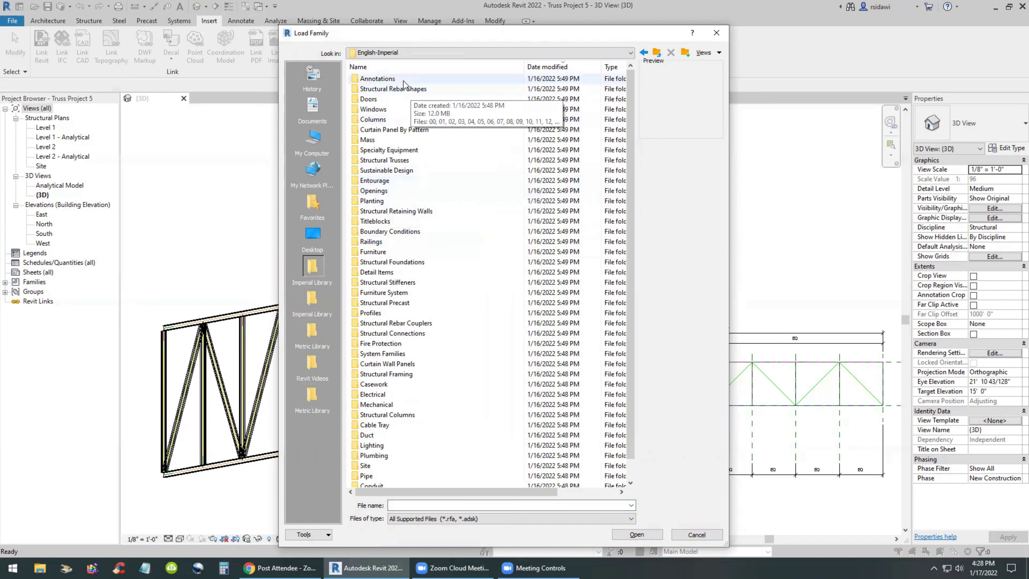
left_click(373, 67)
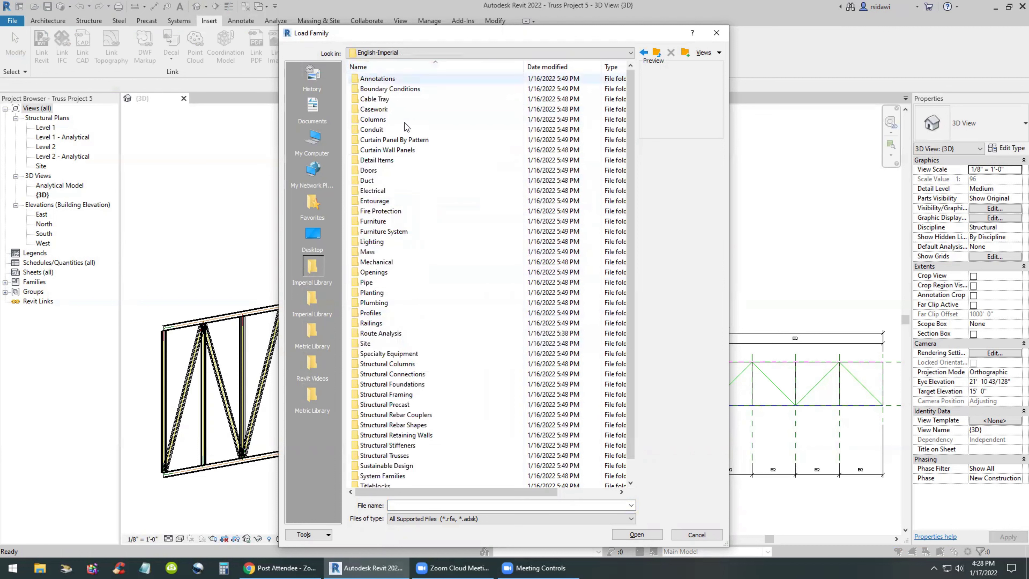
double_click(403, 394)
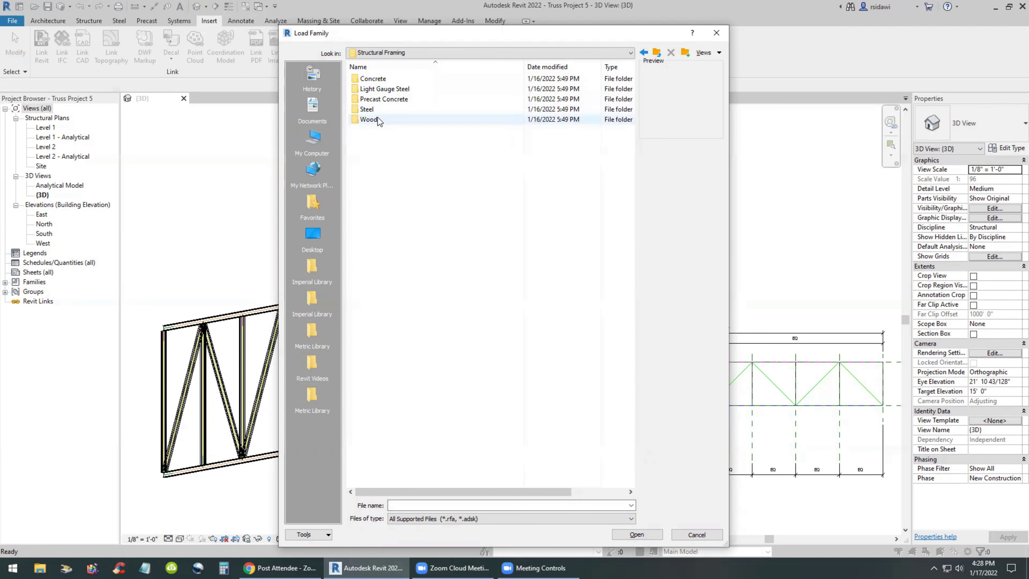
double_click(369, 119)
left_click(388, 80)
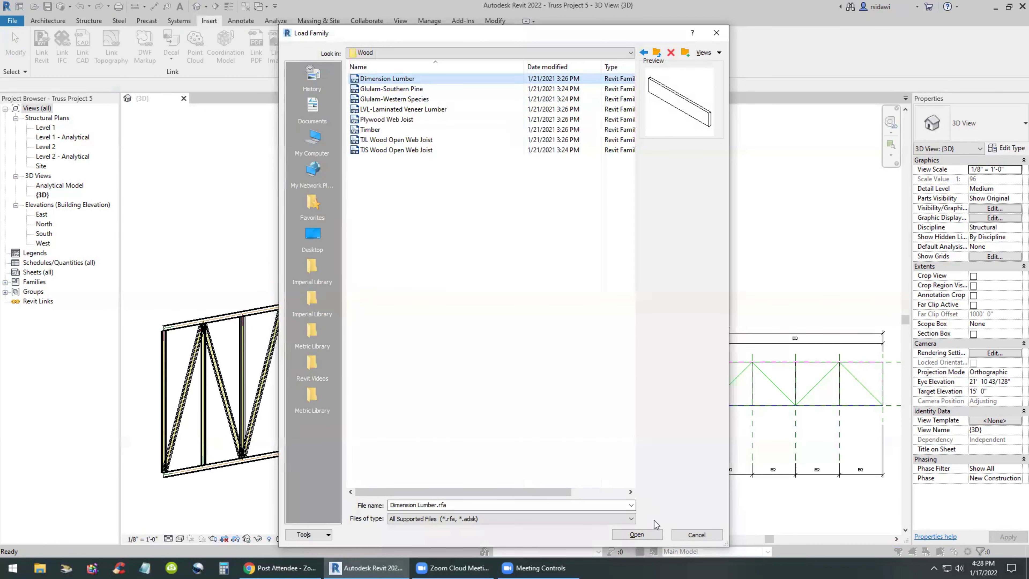
left_click(649, 535)
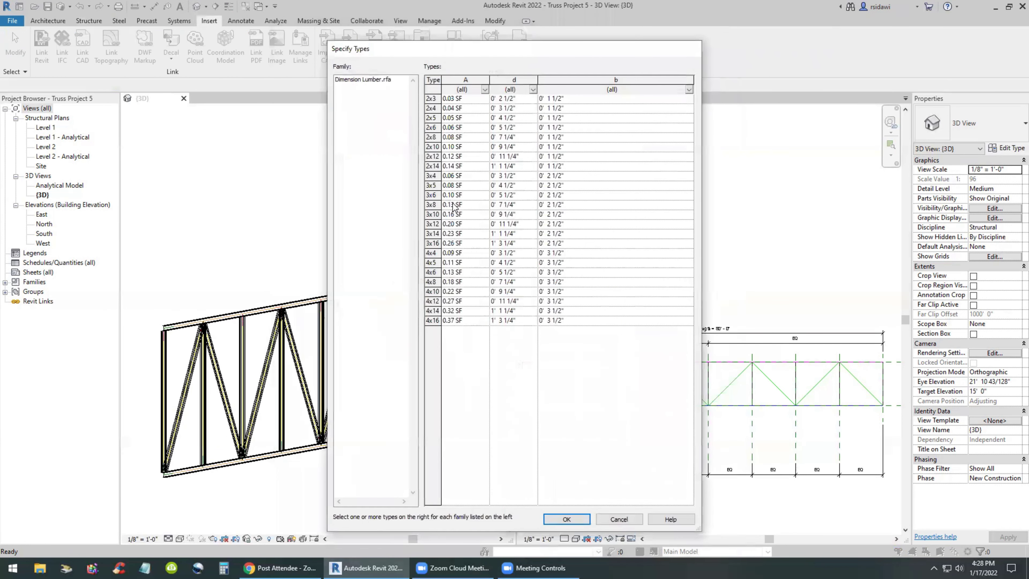
Load the 2x6 and 2x10 types of the Dimension Lumber family
left_click(434, 127)
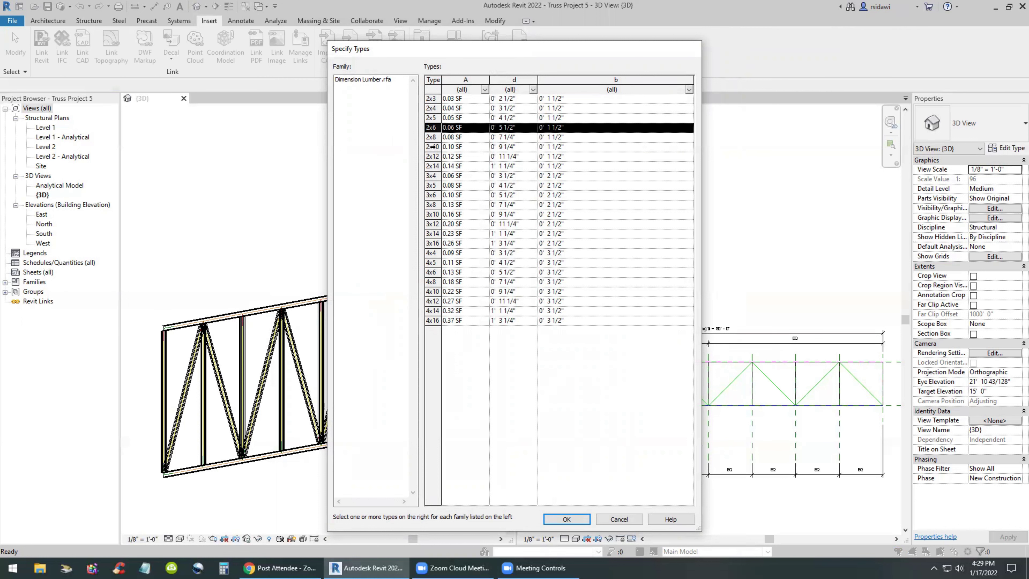
left_click(433, 147, "ctrl")
left_click(566, 518)
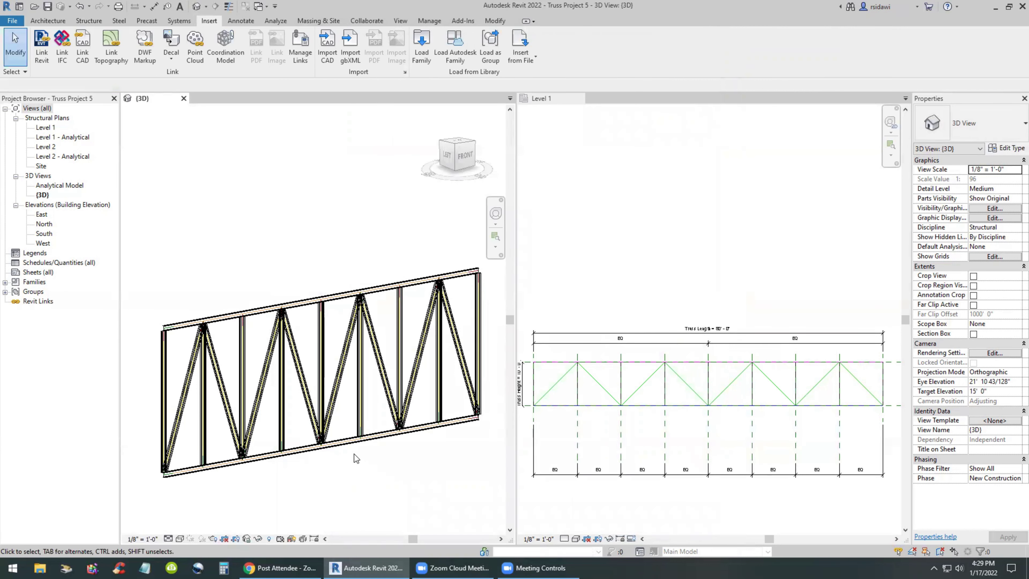
Duplicate the selected truss's type as TRUSS 6
left_click(349, 440)
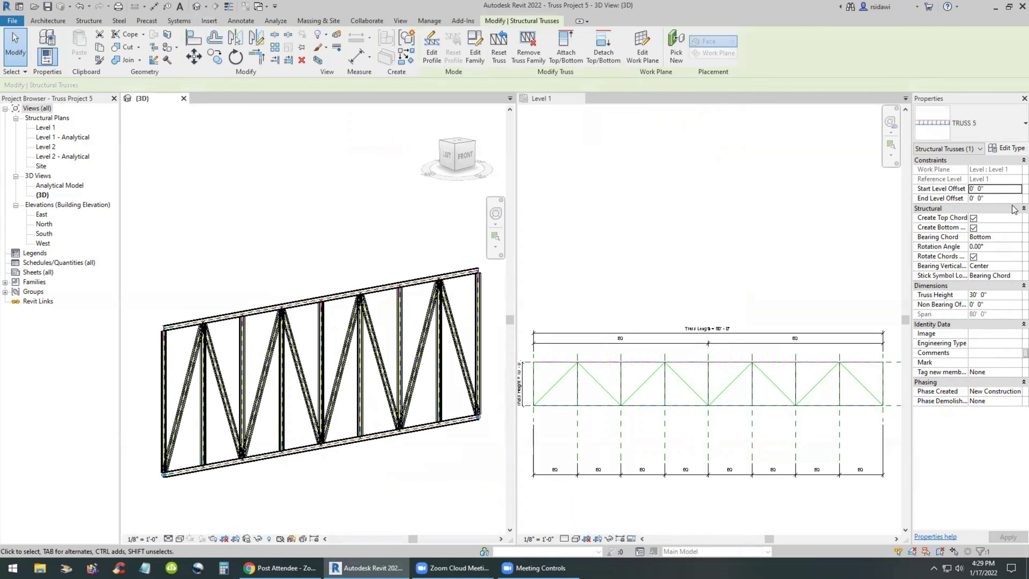
left_click(1007, 148)
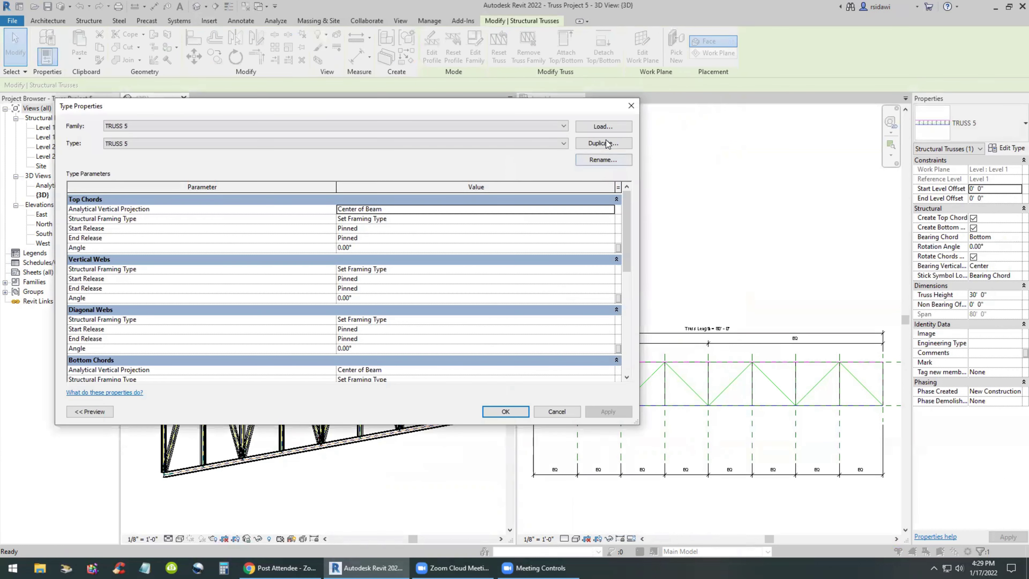
left_click(603, 143)
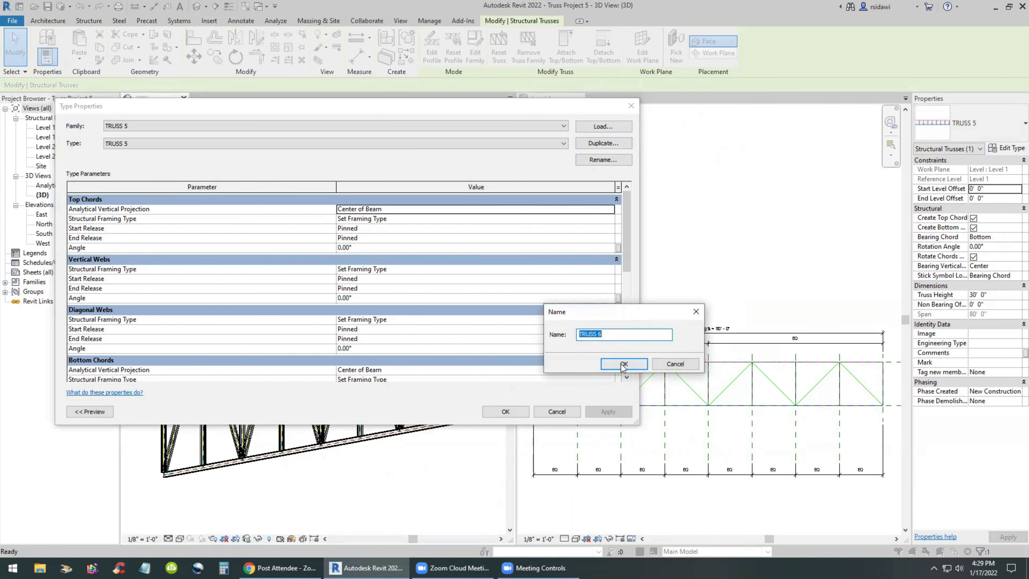
left_click(609, 363)
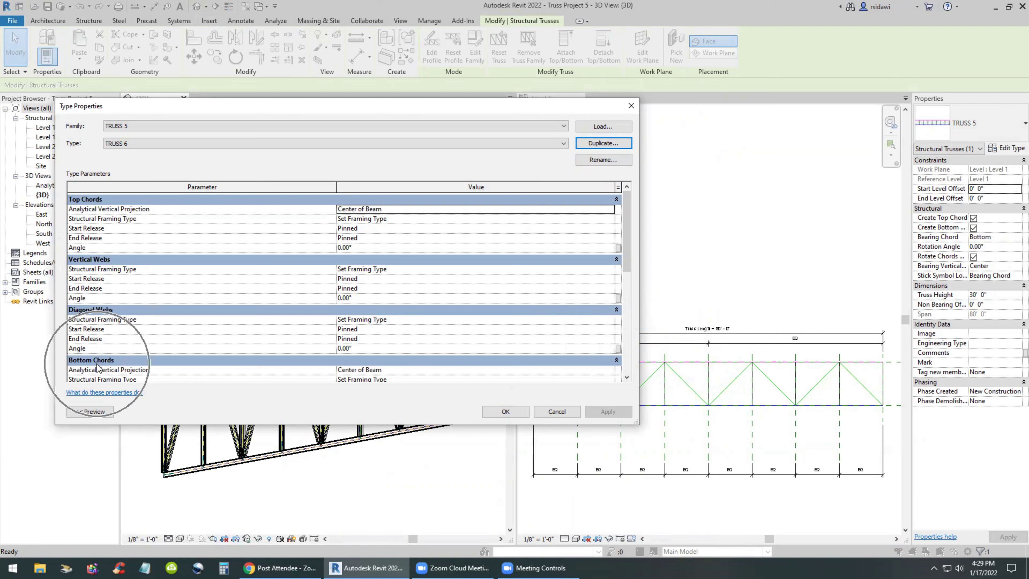
Set the Structural Framing Type of TRUSS 6's top and bottom chords to Dimension Lumber:2x10
left_click(610, 219)
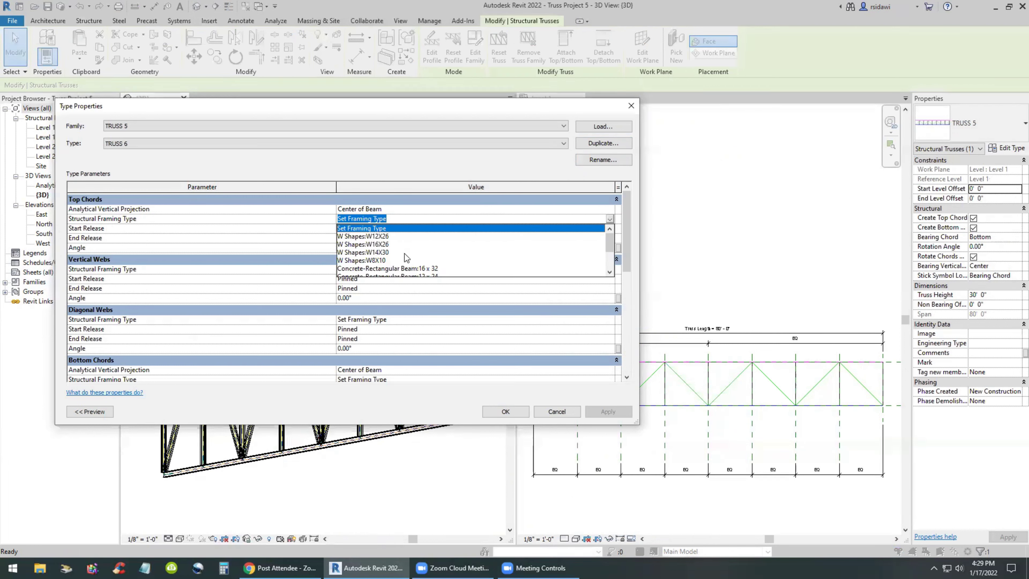
scroll(405, 253, "down", 2)
left_click(404, 270)
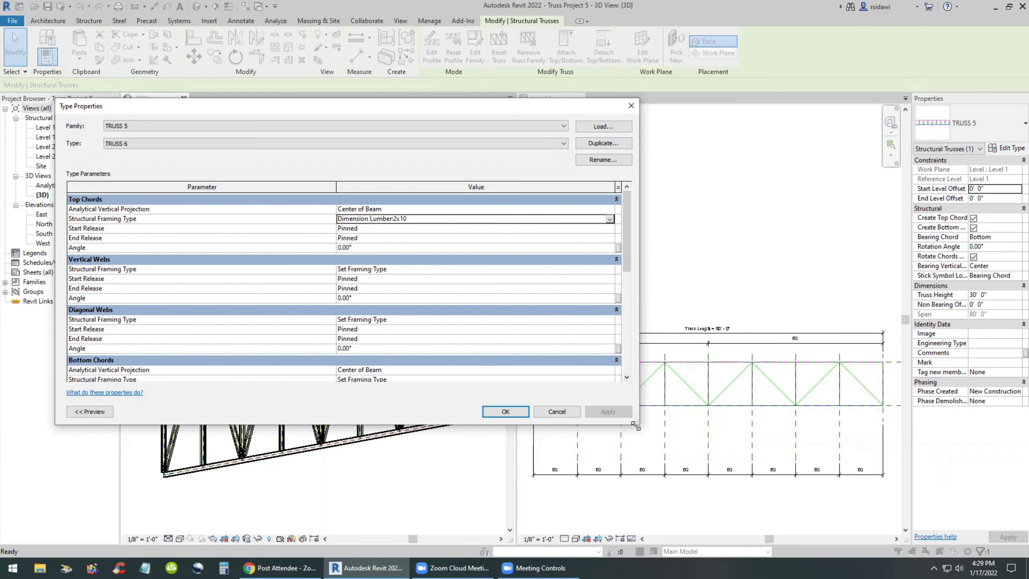
left_click_drag(635, 425, 673, 503)
left_click(642, 382)
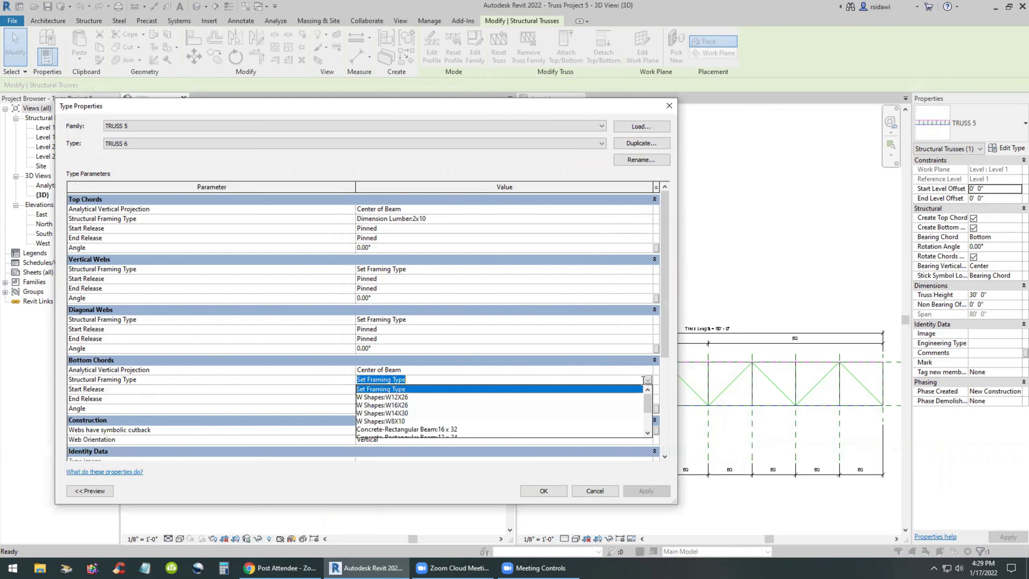
scroll(424, 419, "down", 2)
left_click(423, 429)
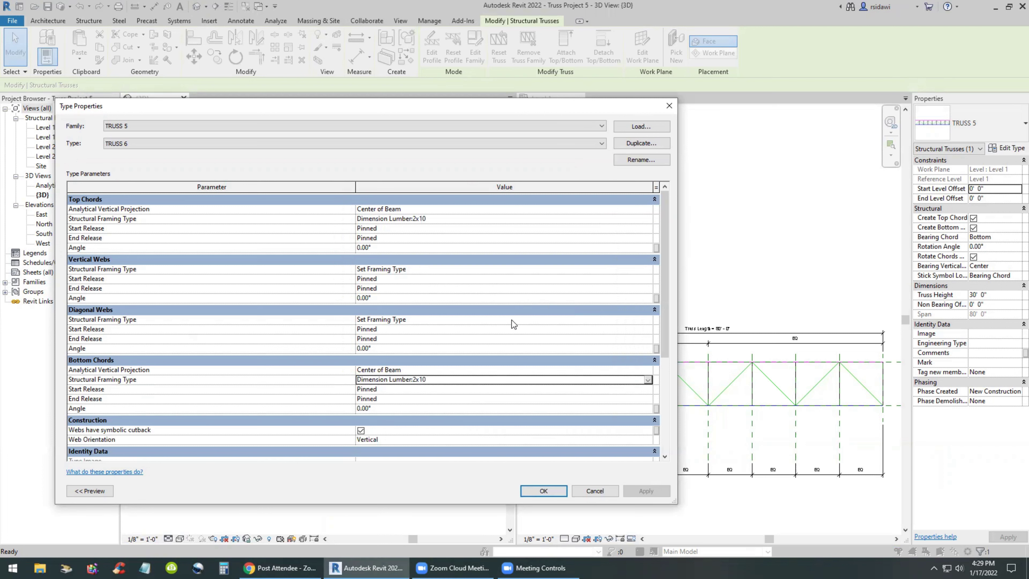
Set the Structural Framing Type of the vertical and diagonal webs to Dimension Lumber:2x6 and accept the type changes
left_click(648, 269)
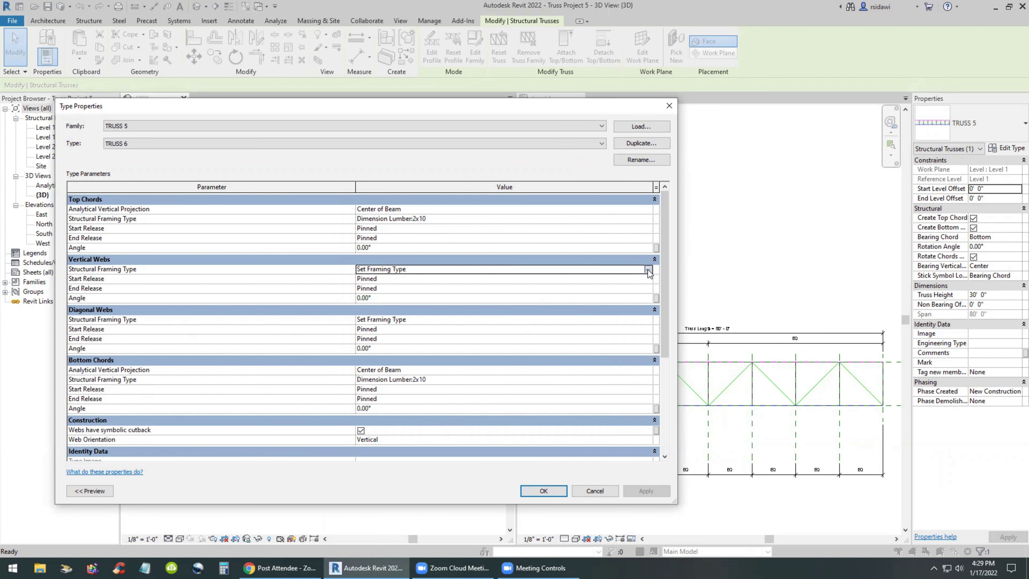
left_click(419, 310)
left_click(648, 319)
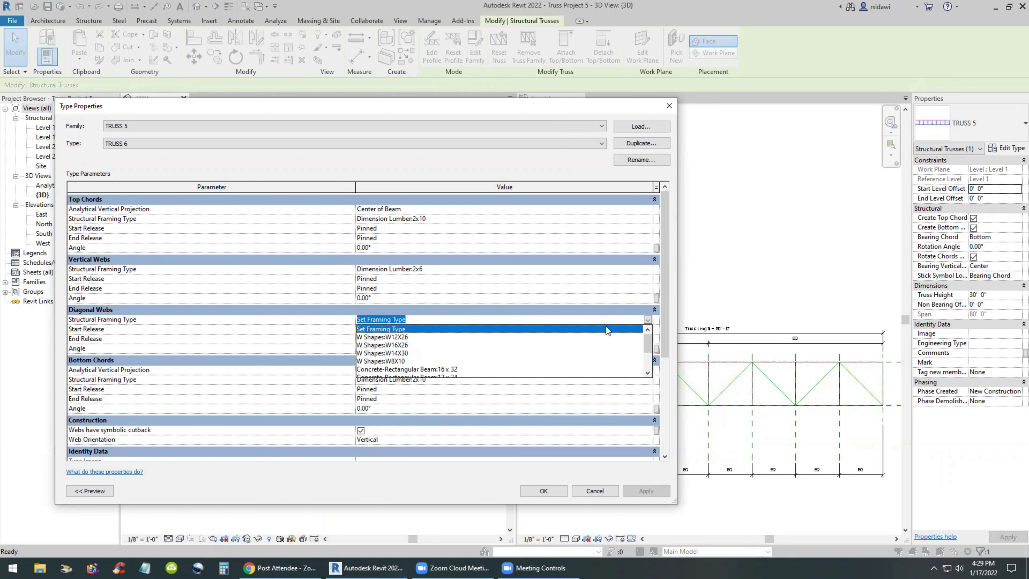
left_click(417, 362)
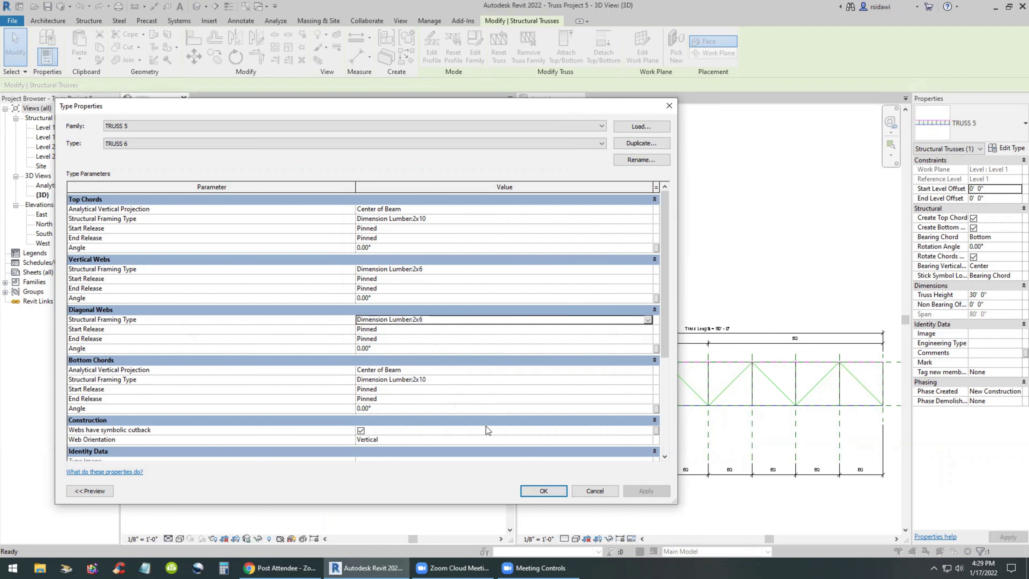
left_click(544, 491)
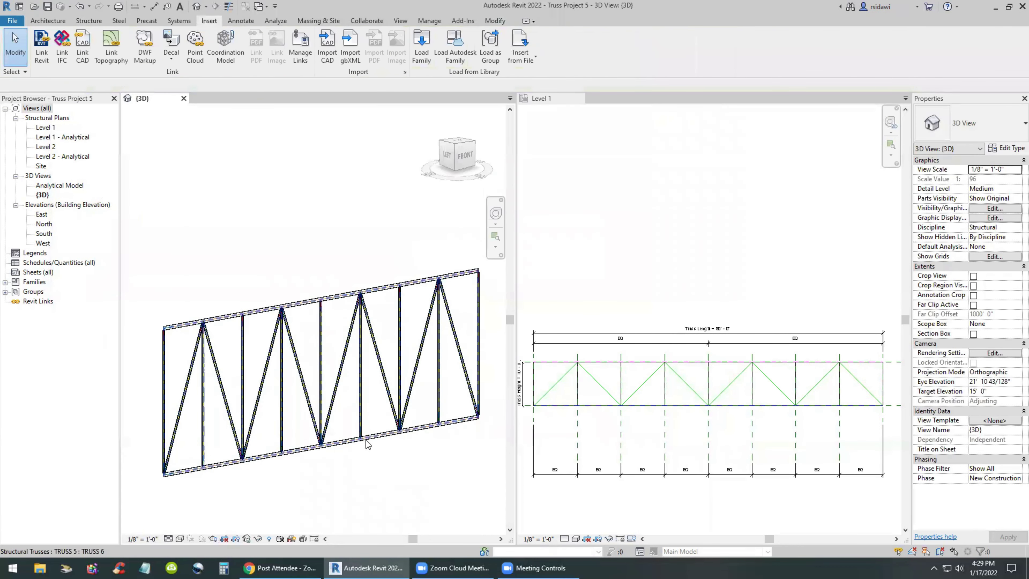
Set the truss's Truss Height to 20' 0" and deselect it
left_click(363, 437)
left_click(1005, 295)
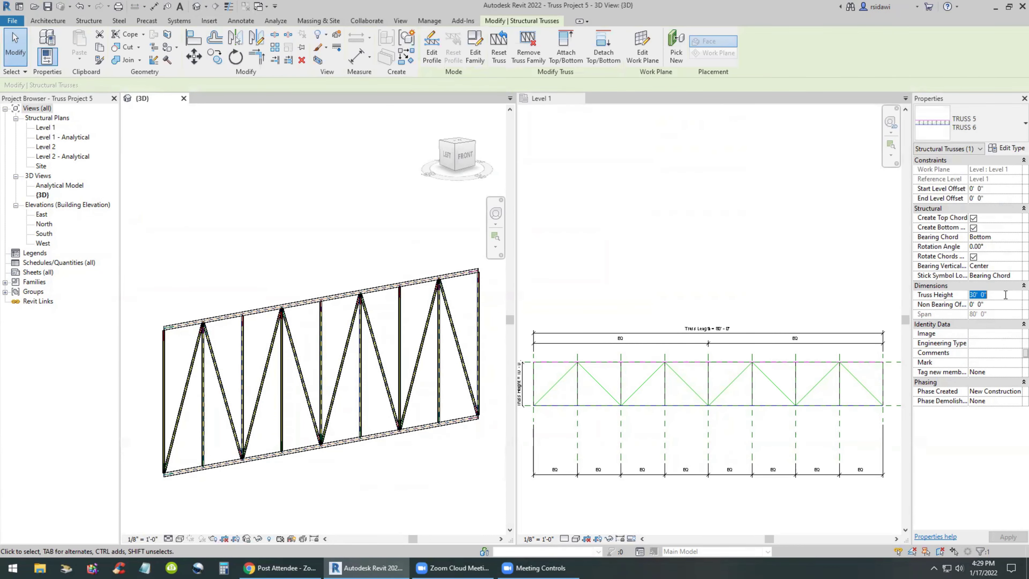
type("20")
key("Return")
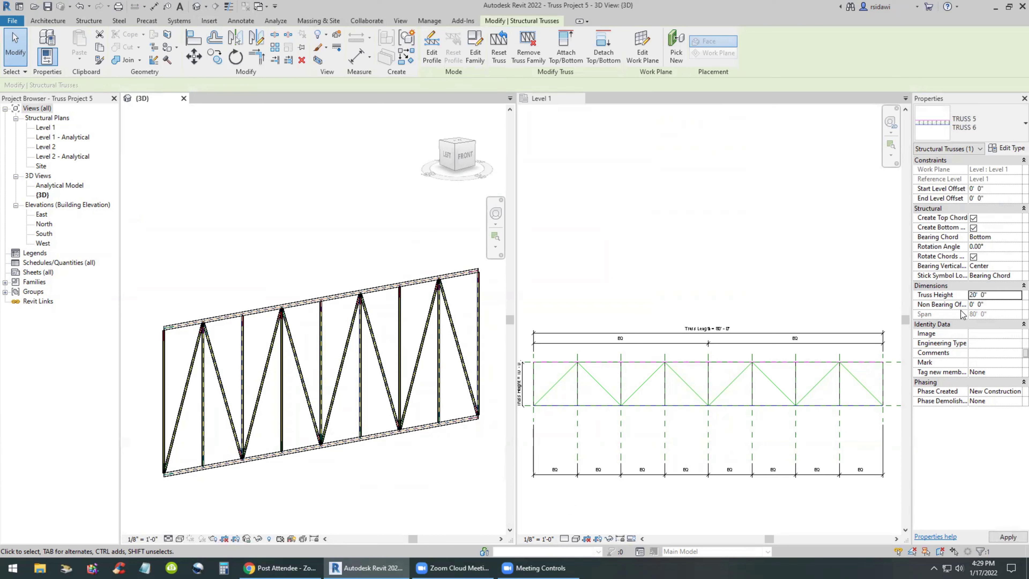
left_click(383, 489)
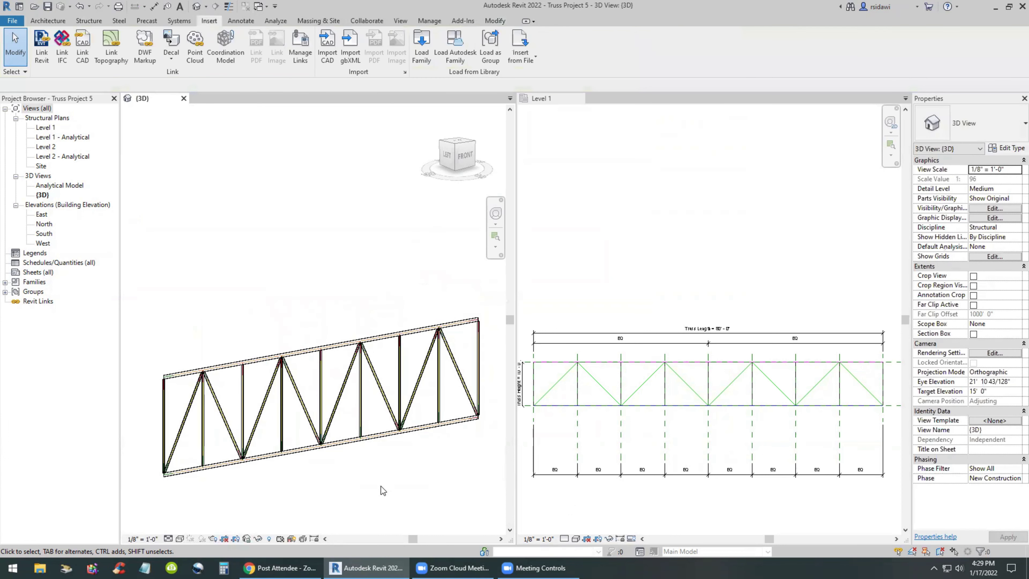
Display the 3D view in a coloured visual style with shadows on and inspect the whole wood truss
left_click(180, 538)
left_click(195, 506)
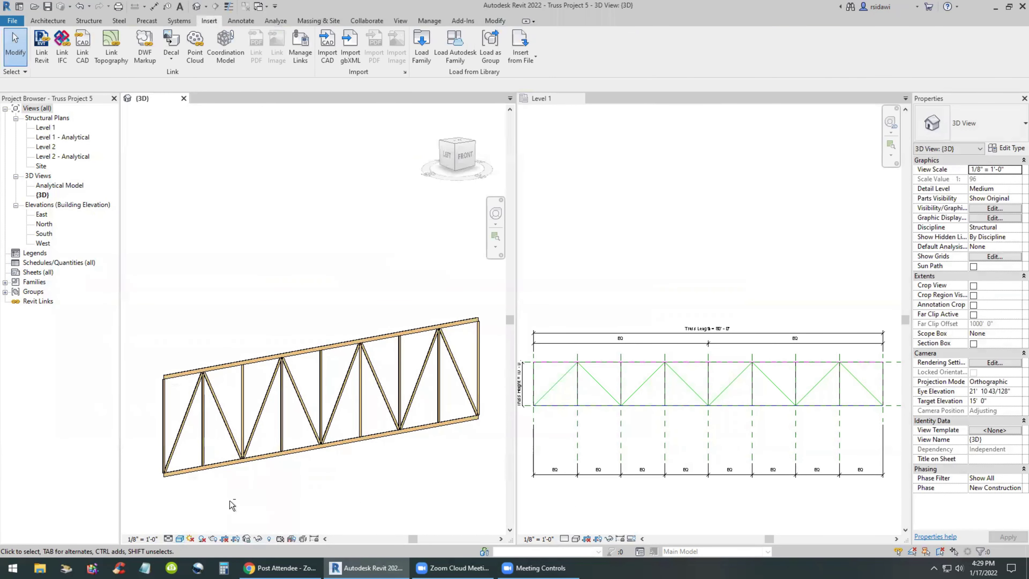
middle_click_drag(231, 503, 174, 458, "shift")
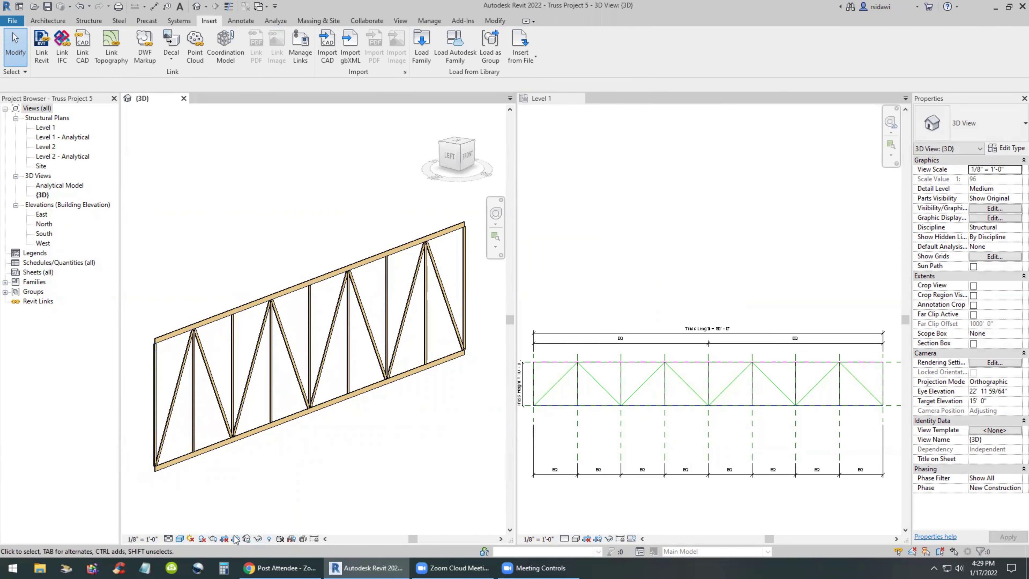
left_click(201, 539)
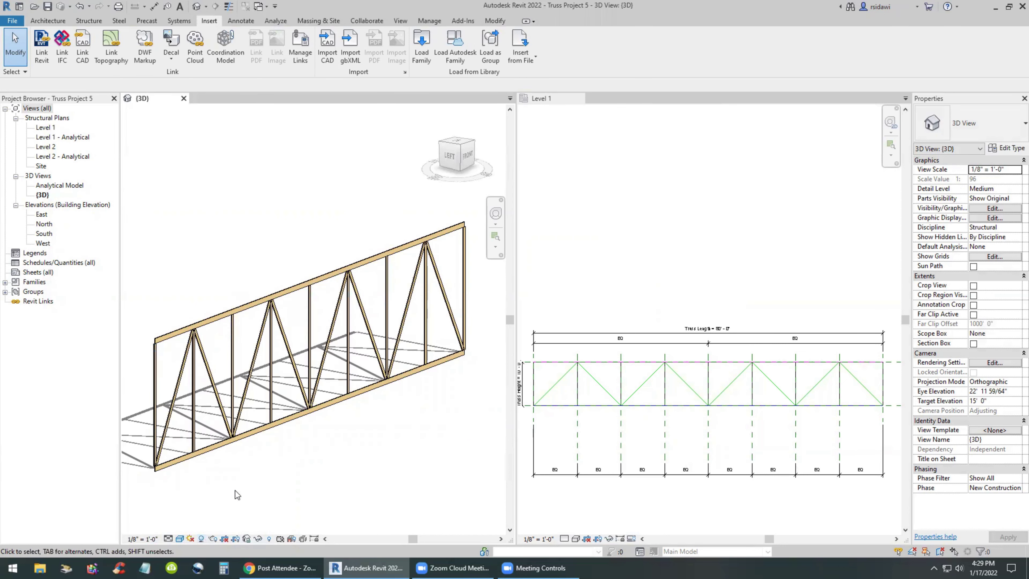
mouse_move(274, 485)
middle_mouse_down()
mouse_move(291, 492)
mouse_move(276, 501)
middle_mouse_up()
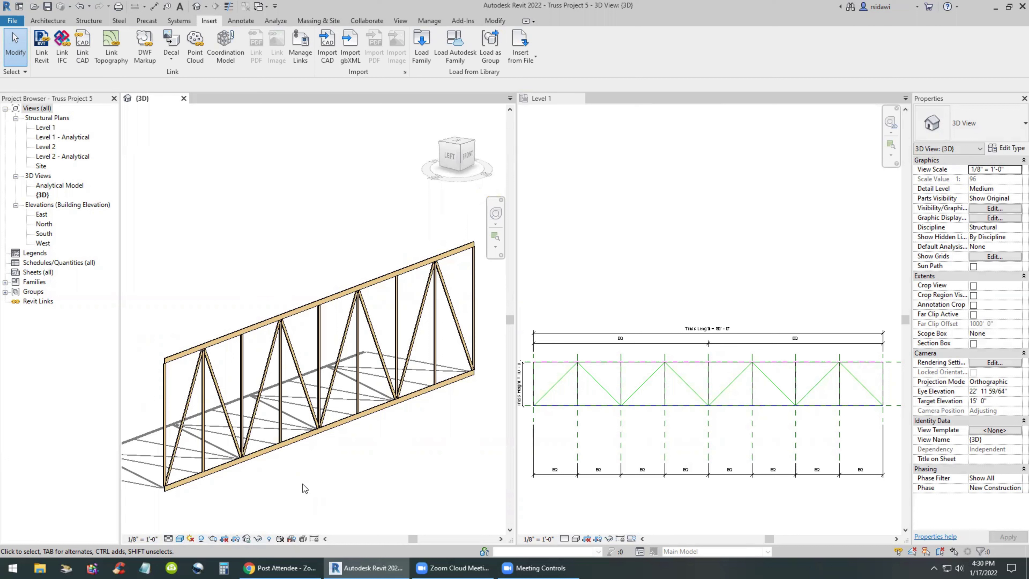
scroll(344, 379, "down", 2)
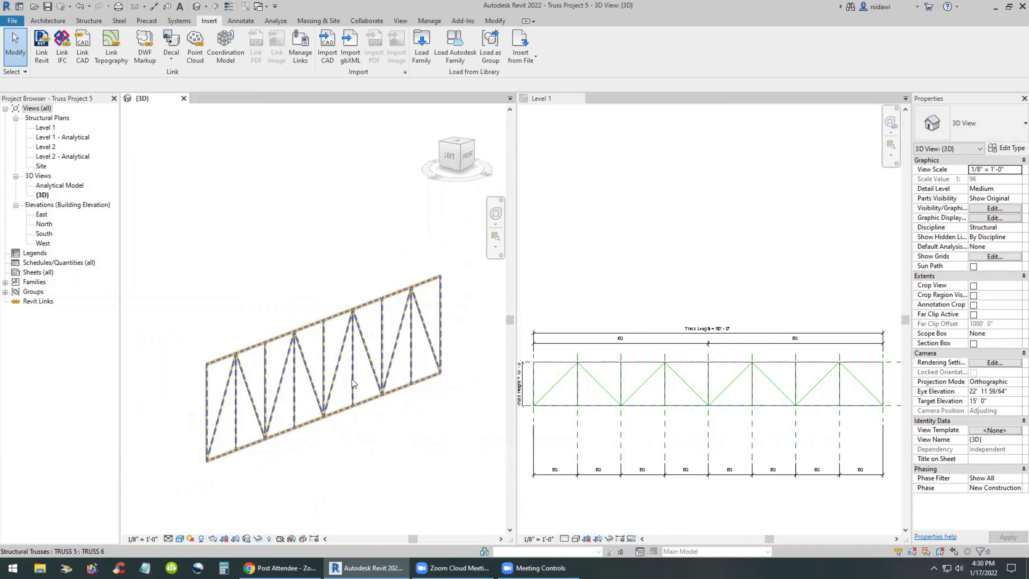
scroll(365, 381, "up", 2)
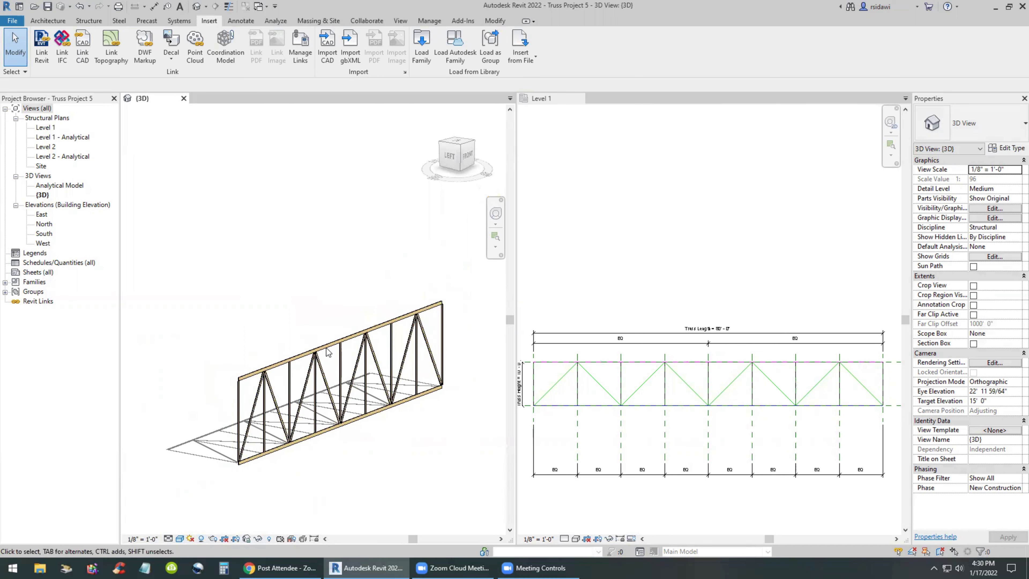
scroll(475, 401, "up", 1)
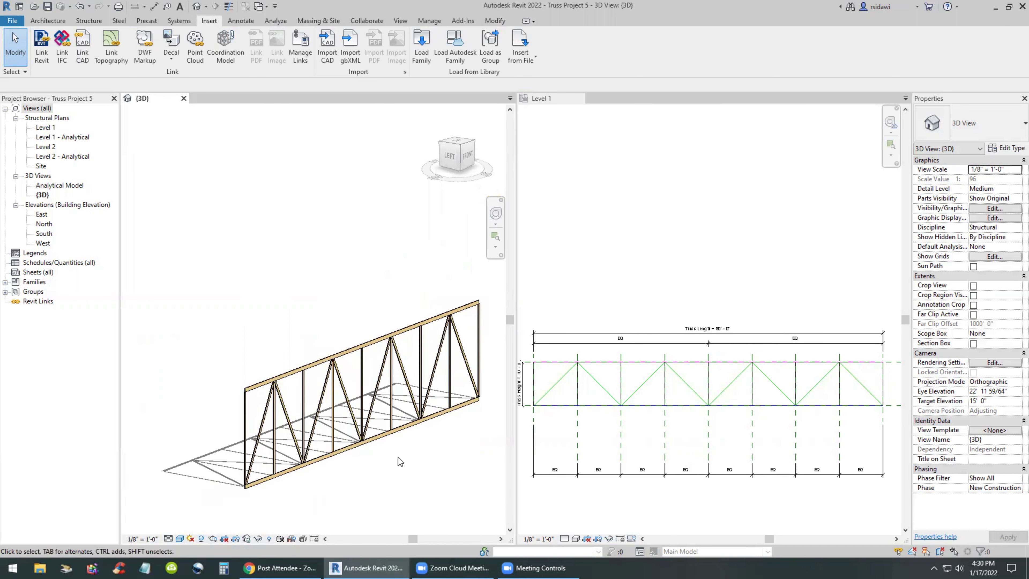
scroll(417, 468, "down", 1)
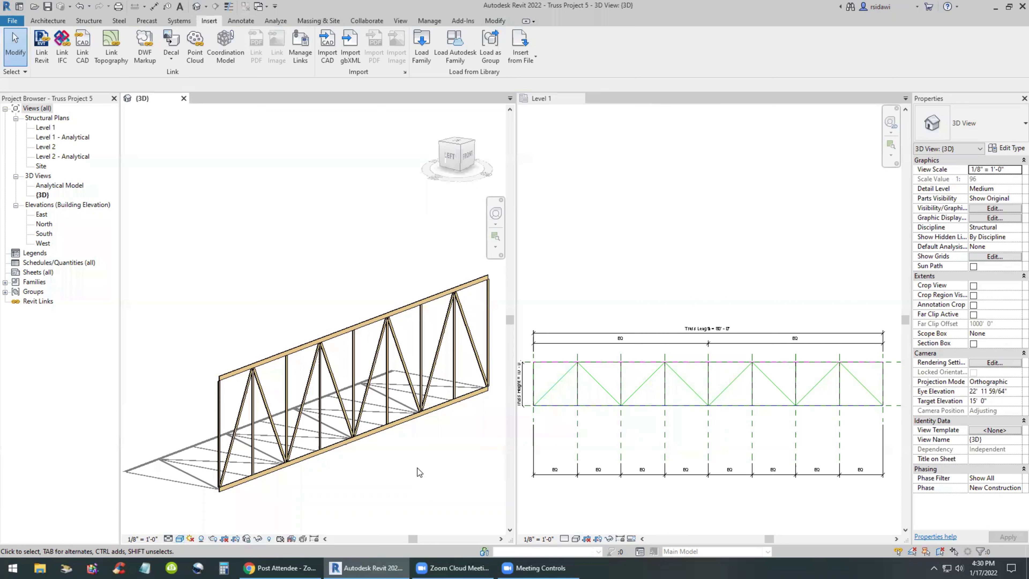
Return to the TRUSS 5 family's Level 1 plan and frame the truss layout
left_click(589, 505)
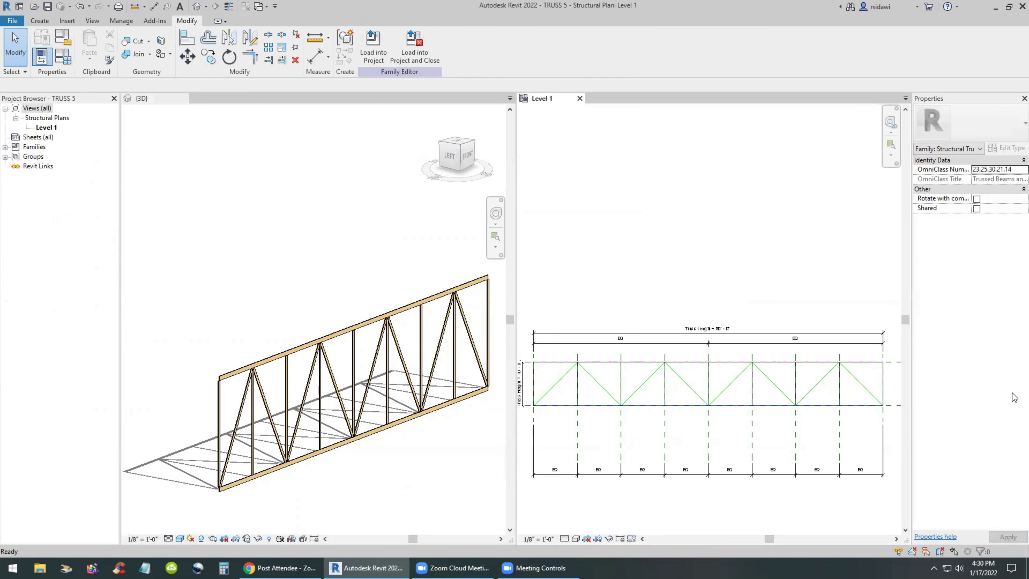
middle_click_drag(730, 496, 742, 500)
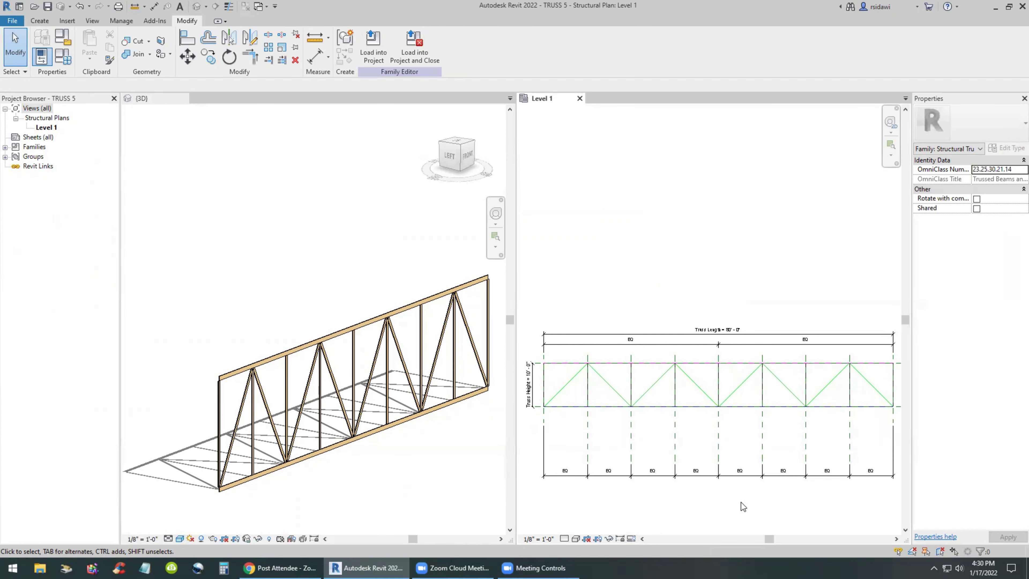